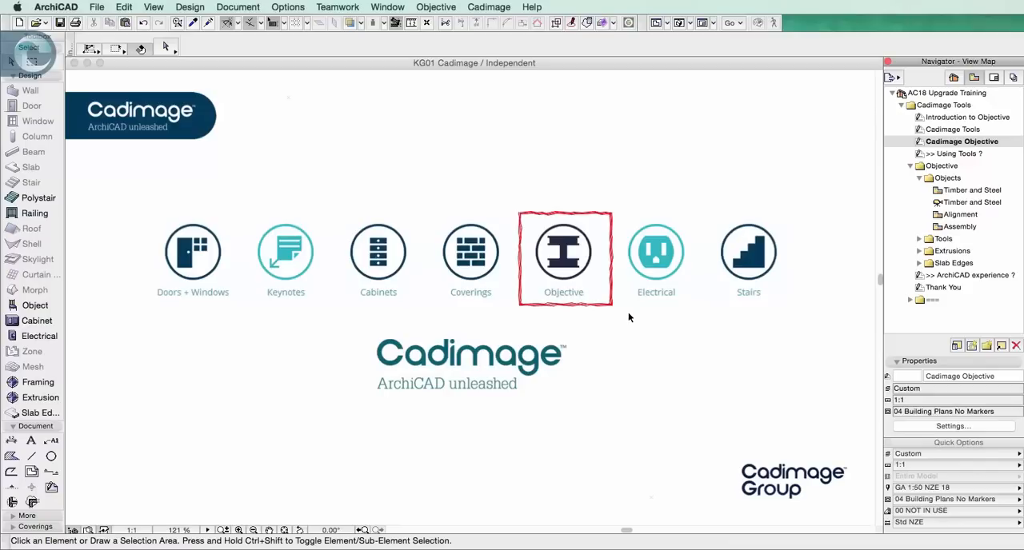
Open the Timber and Steel plan view from the Objects folder, check its 3D view, and return to the plan
left_click(919, 180)
left_click(919, 179)
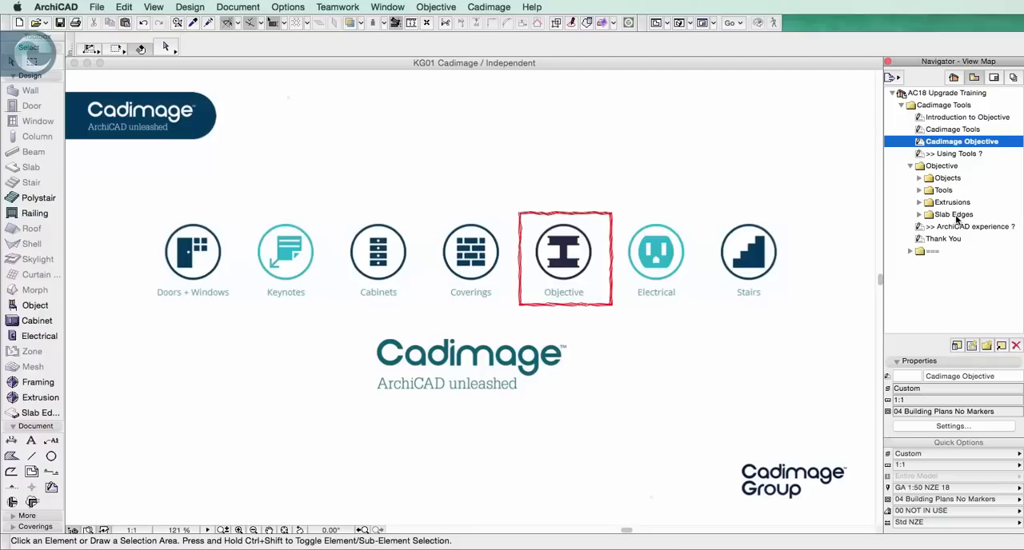
left_click(942, 177)
left_click(919, 177)
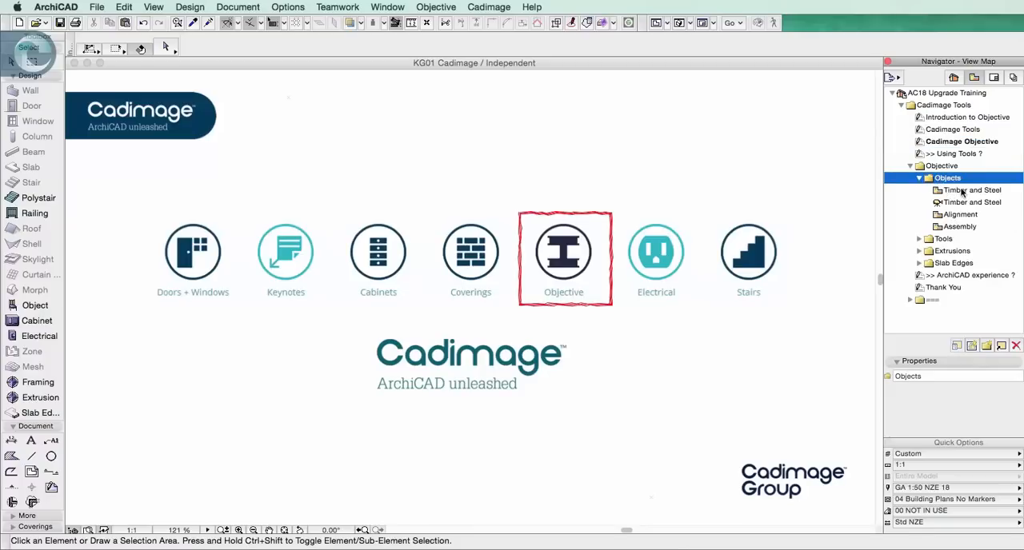
double_click(959, 192)
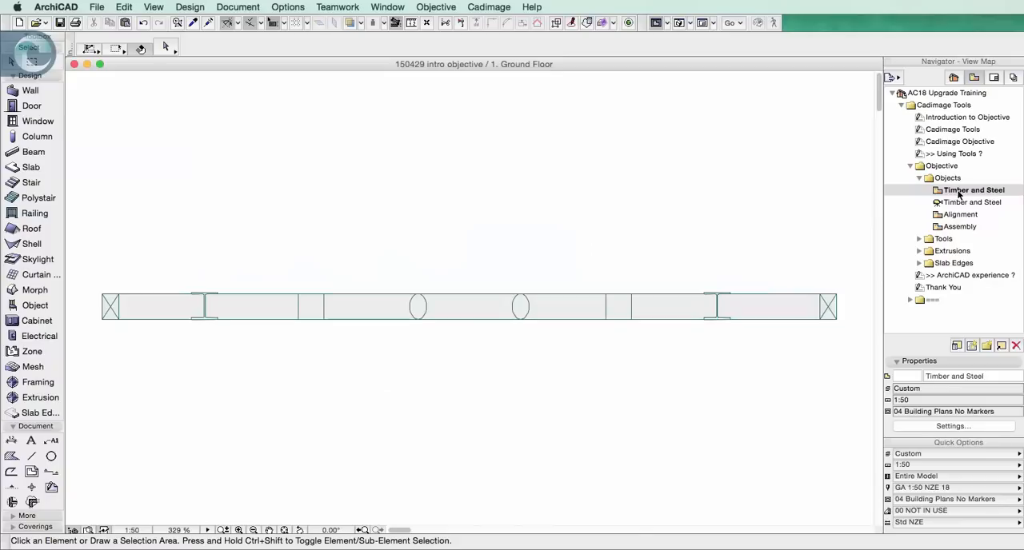
double_click(949, 204)
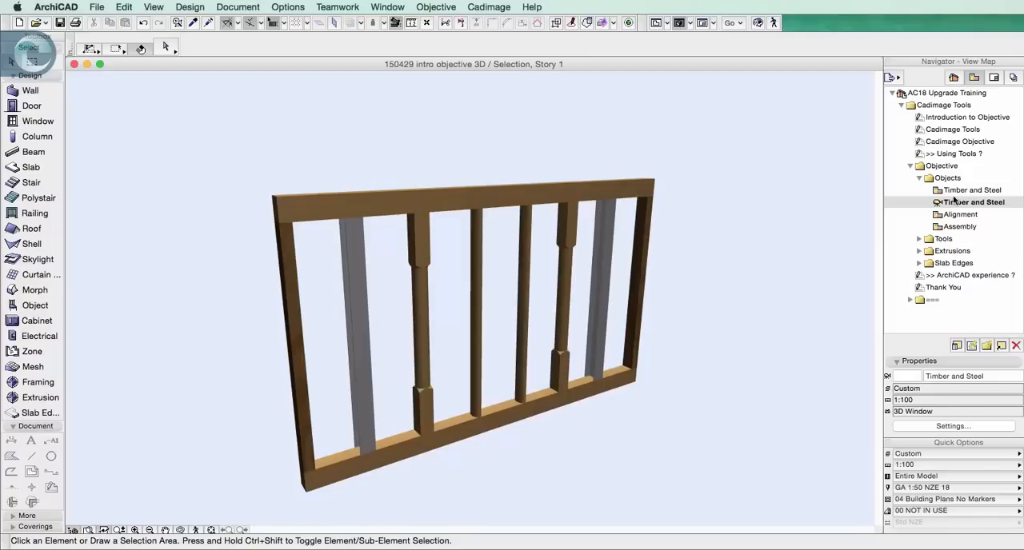
double_click(966, 192)
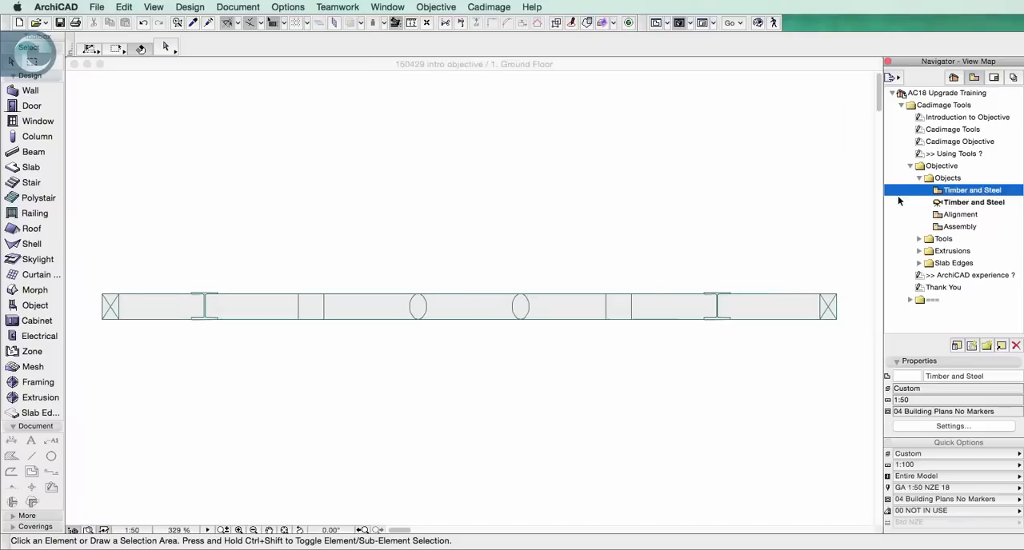
Select individual members of the timber and steel frame in plan to inspect them, and clear the selection
left_click(607, 320)
left_click(628, 316)
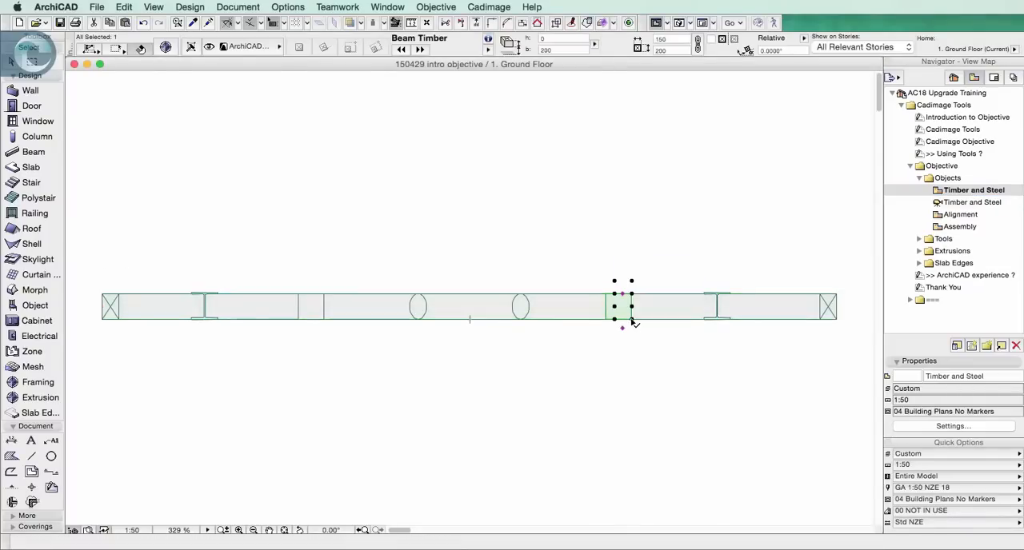
left_click(707, 322)
left_click(511, 366)
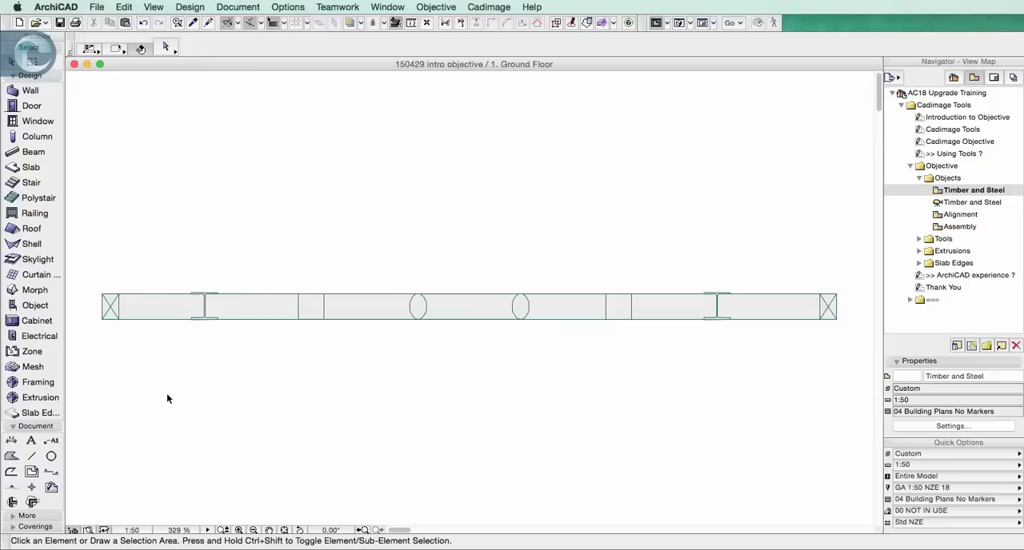
Open the Framing tool's default settings, browse the Modelling and Steel libraries, and choose the Steel Column object
left_click(36, 382)
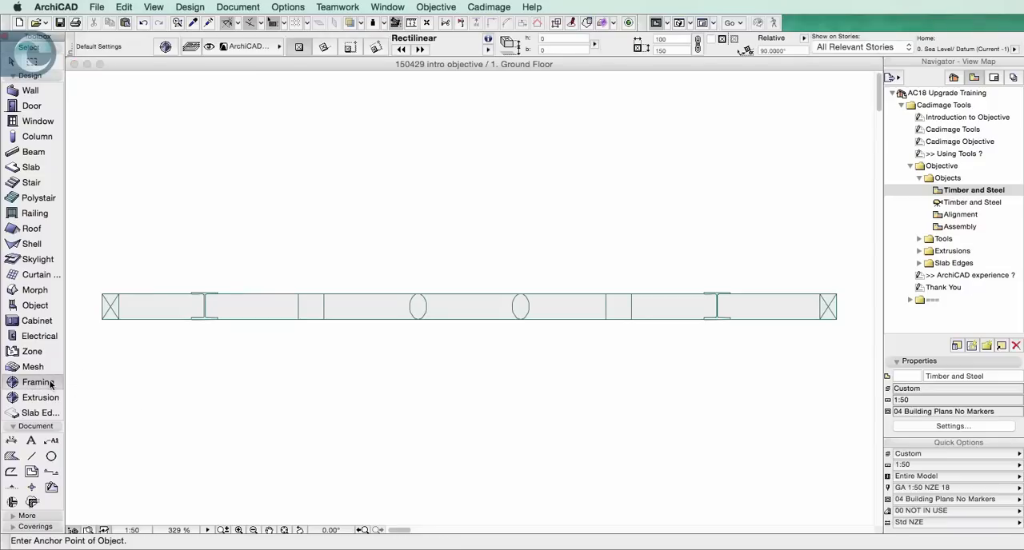
double_click(50, 384)
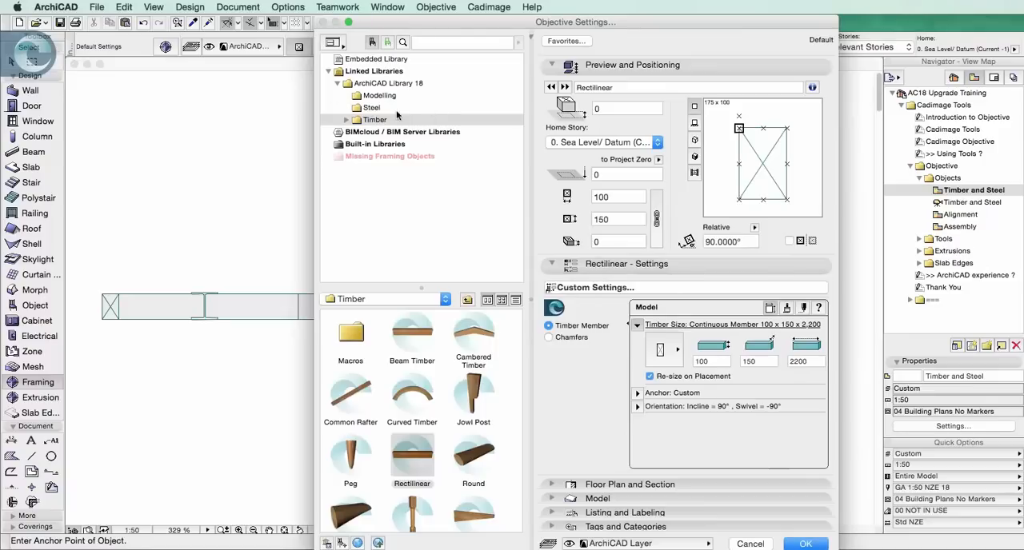
left_click(388, 98)
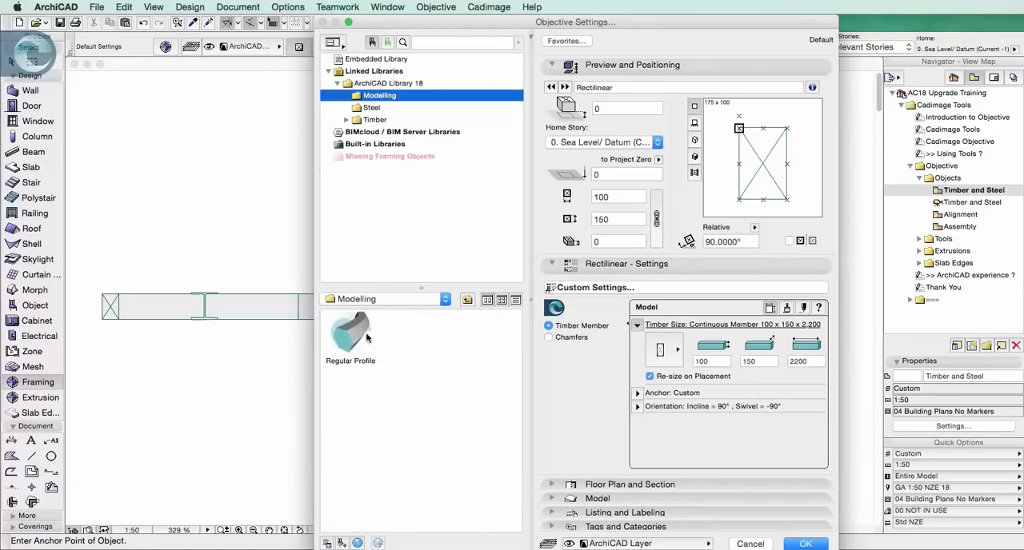
left_click(376, 109)
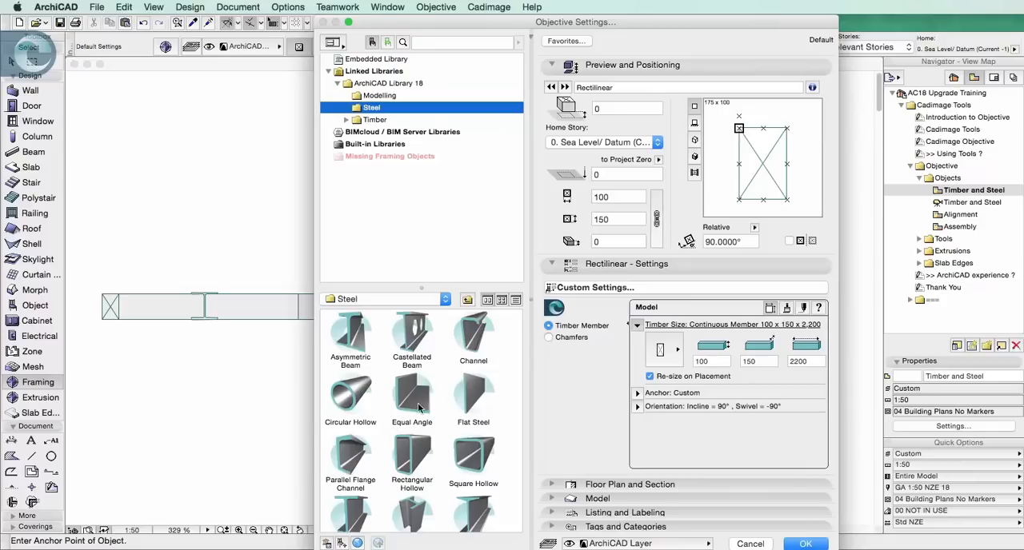
scroll(497, 433, "down", 3)
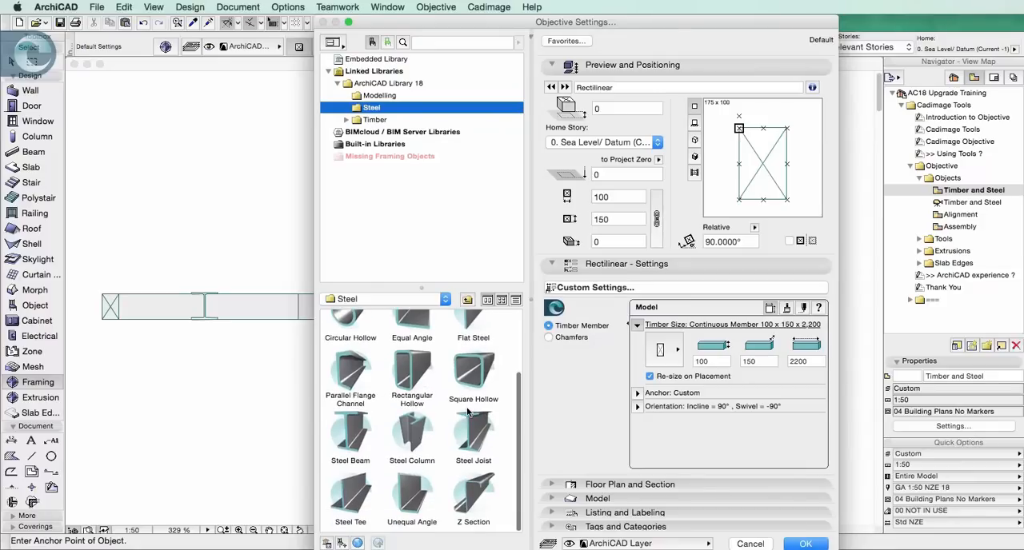
left_click(413, 432)
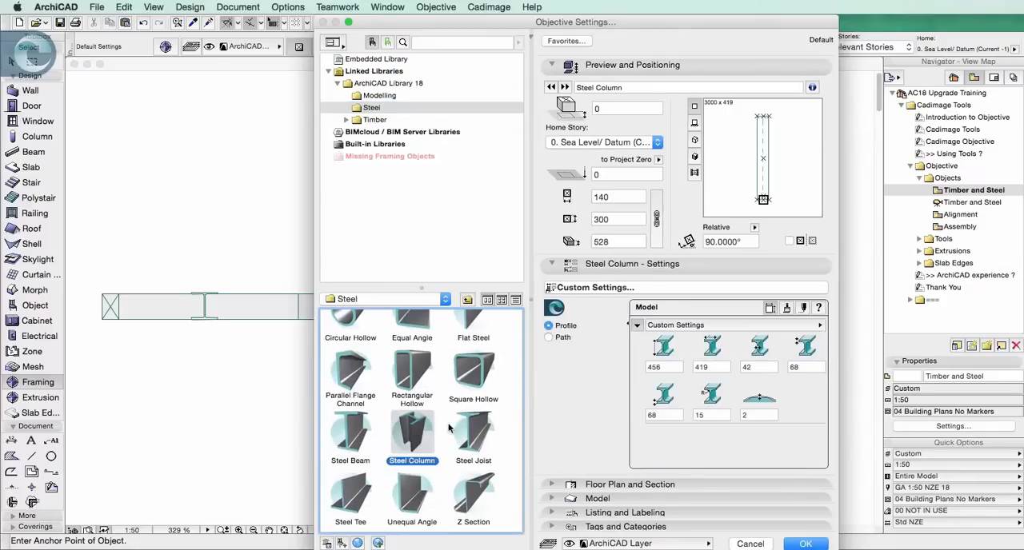
Set the steel column's profile standard to British Standard UC with section size UC203x203x46
left_click(697, 325)
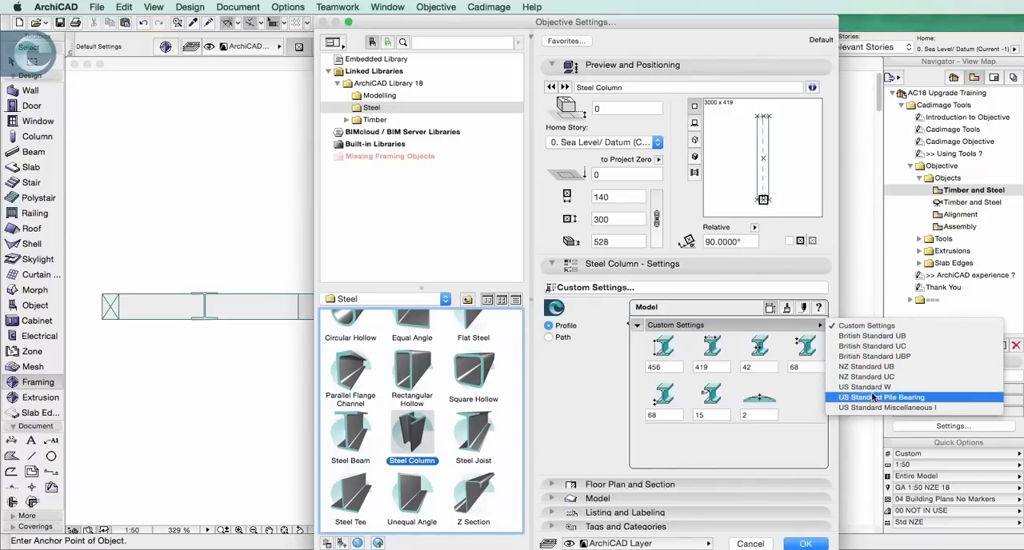
left_click(875, 347)
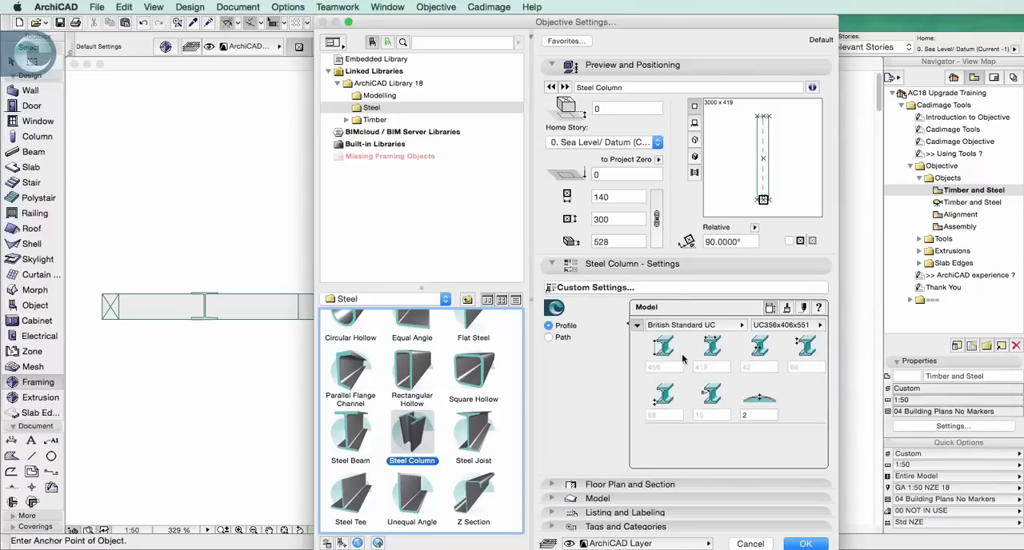
left_click(817, 326)
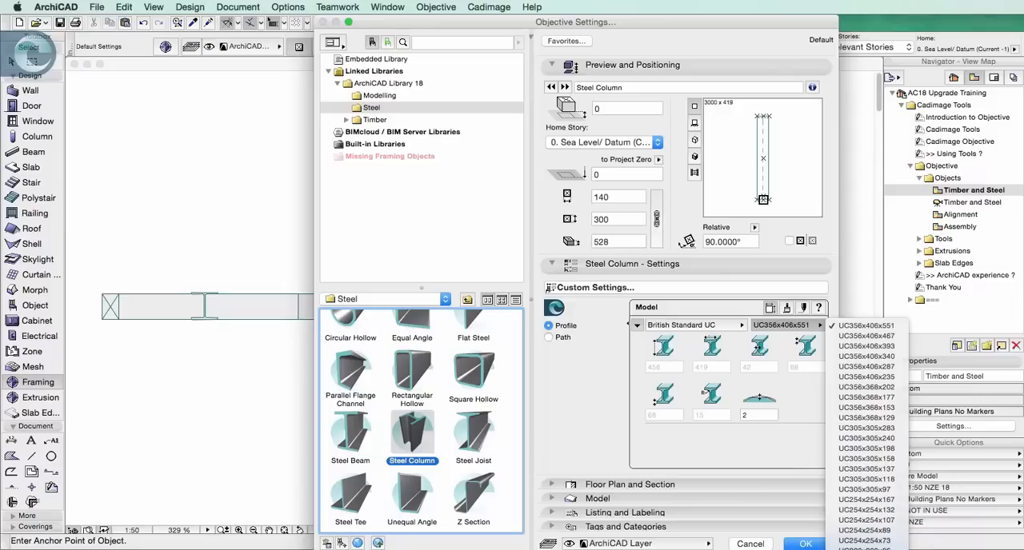
left_click(866, 549)
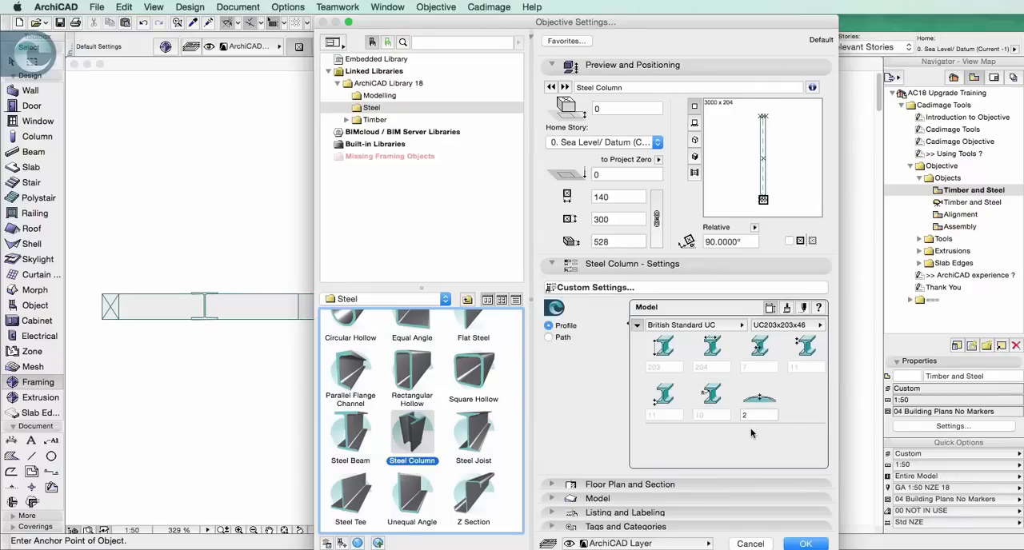
Try the US Standard Pile Bearing profile, preview the Square Hollow steel object, and discard the settings
left_click(736, 327)
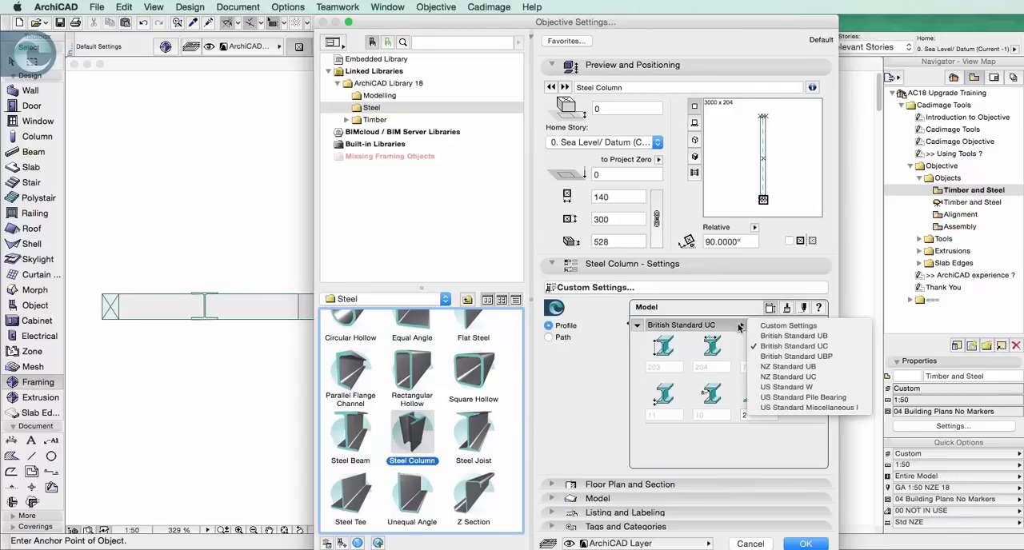
left_click(784, 397)
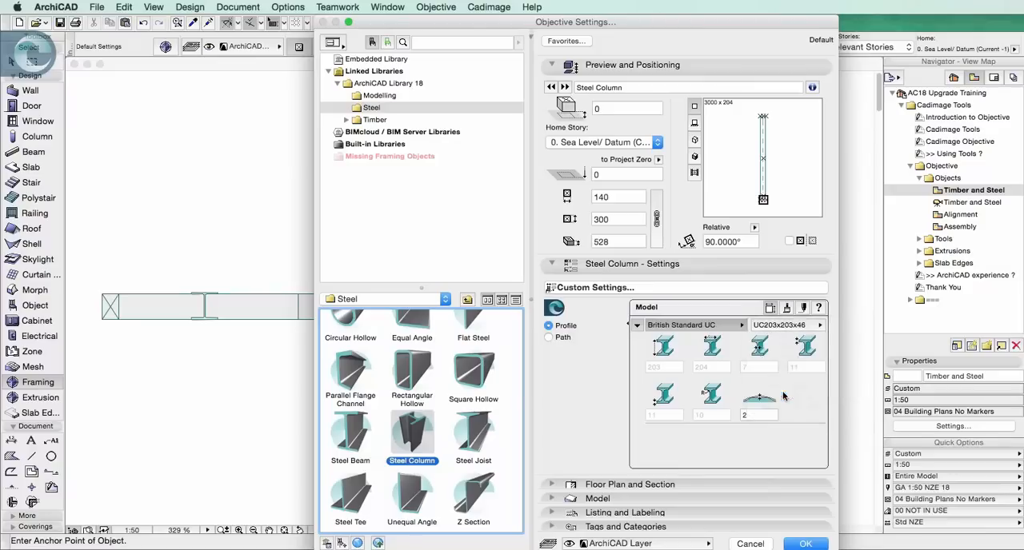
left_click(784, 325)
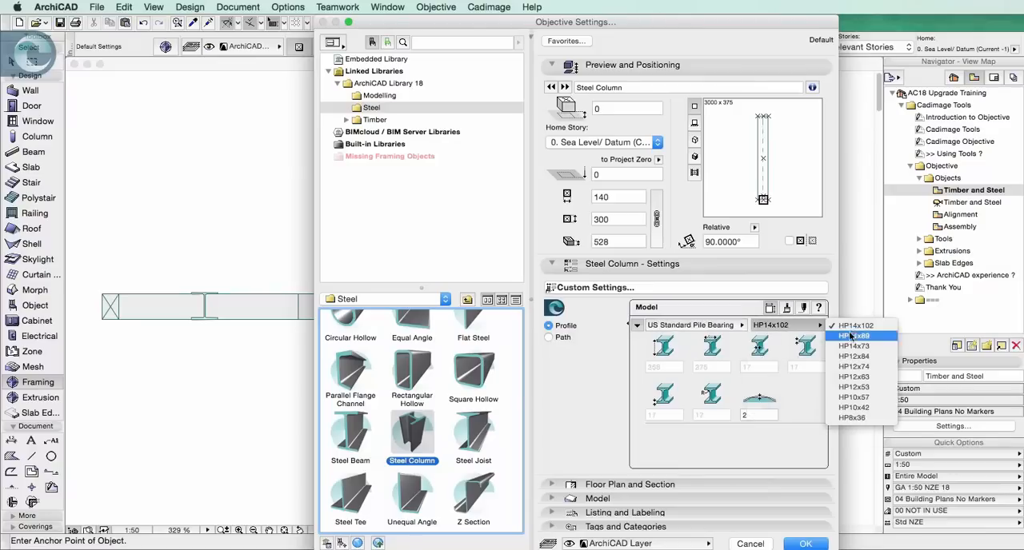
left_click(812, 403)
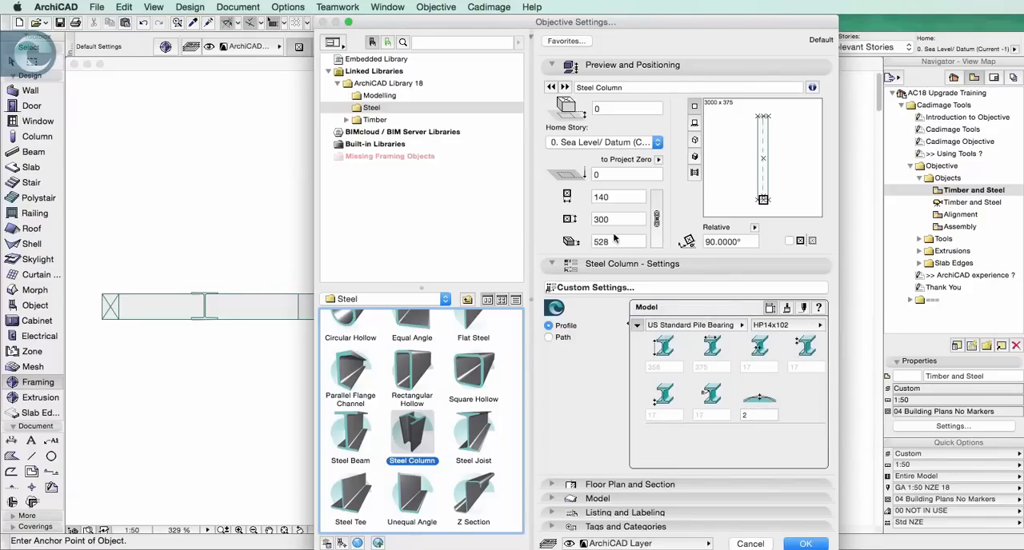
left_click(484, 368)
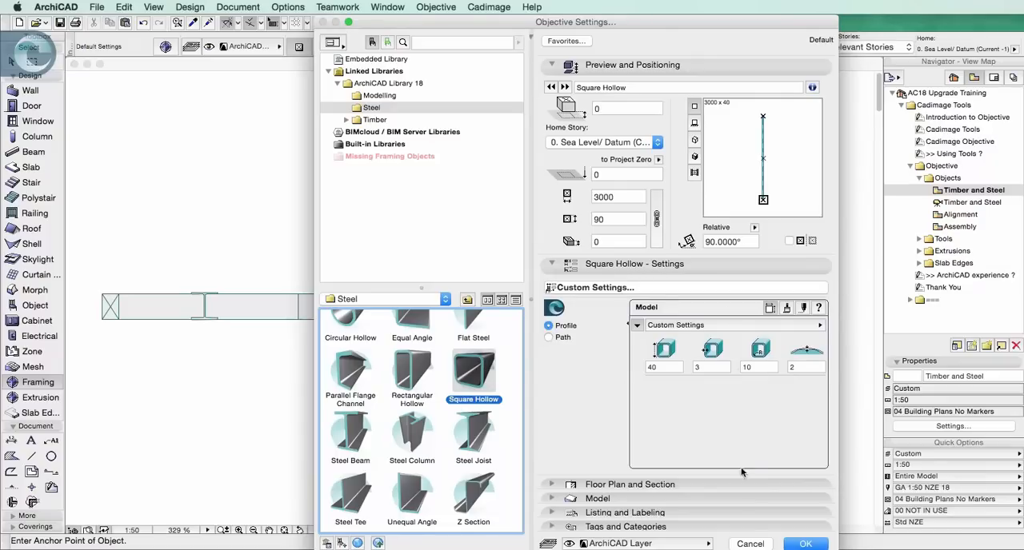
left_click(756, 545)
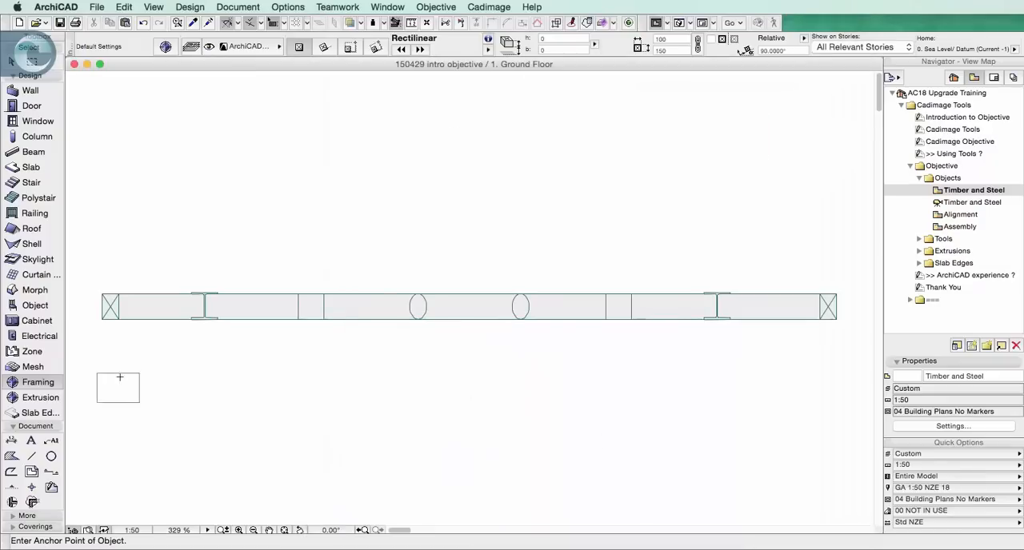
Select all the Framing objects in the plan to examine them, and clear the selection
left_click(40, 383)
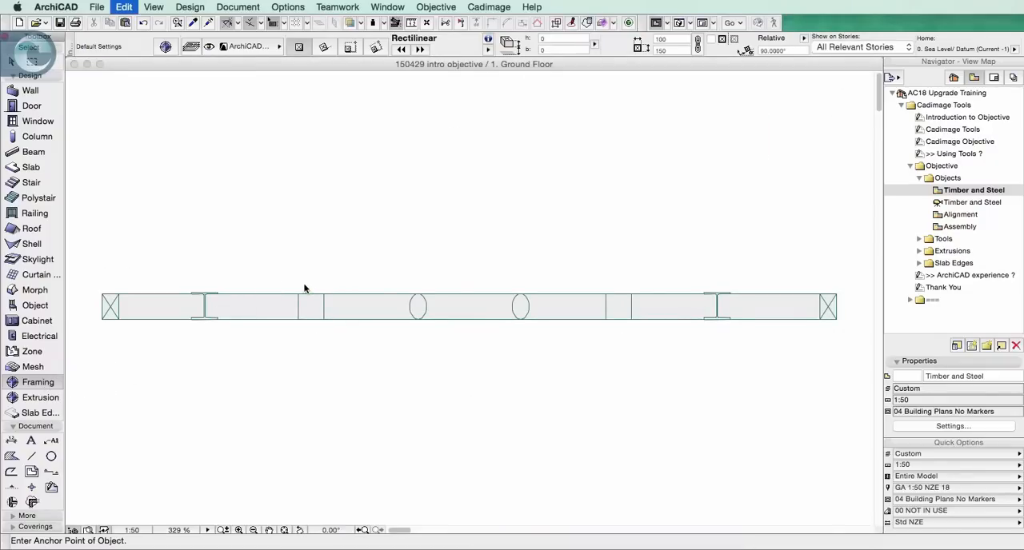
key("super+a")
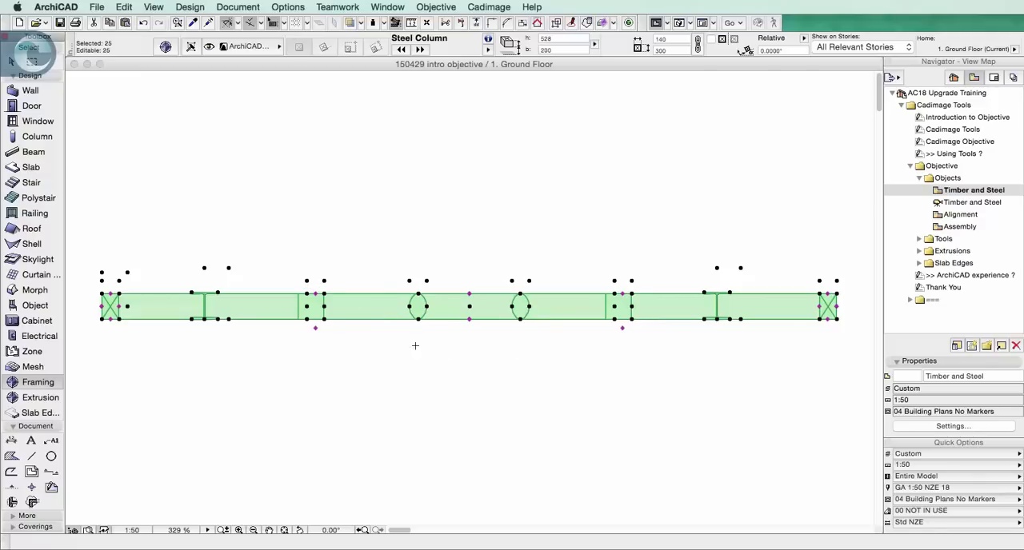
key("Escape")
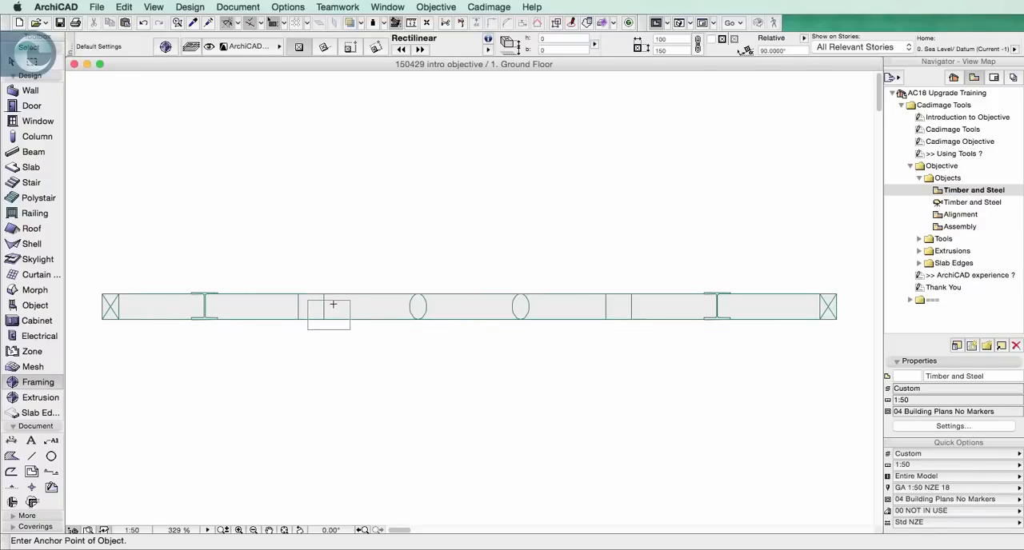
Open the Alignment view and move the steel column near the frame's left end up and right, out of the frame line
left_click(960, 214)
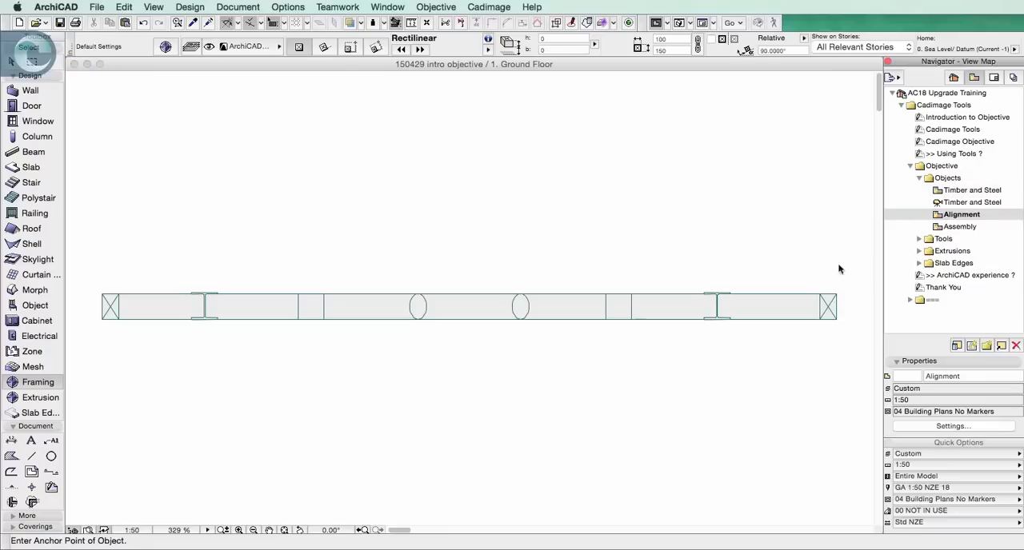
left_click(12, 61)
left_click_drag(179, 265, 240, 352)
key("super+d")
left_click(256, 292)
left_click(283, 208)
left_click(326, 325)
Move the left square-to-round post straight up, out of the frame line
left_click_drag(335, 336, 347, 268)
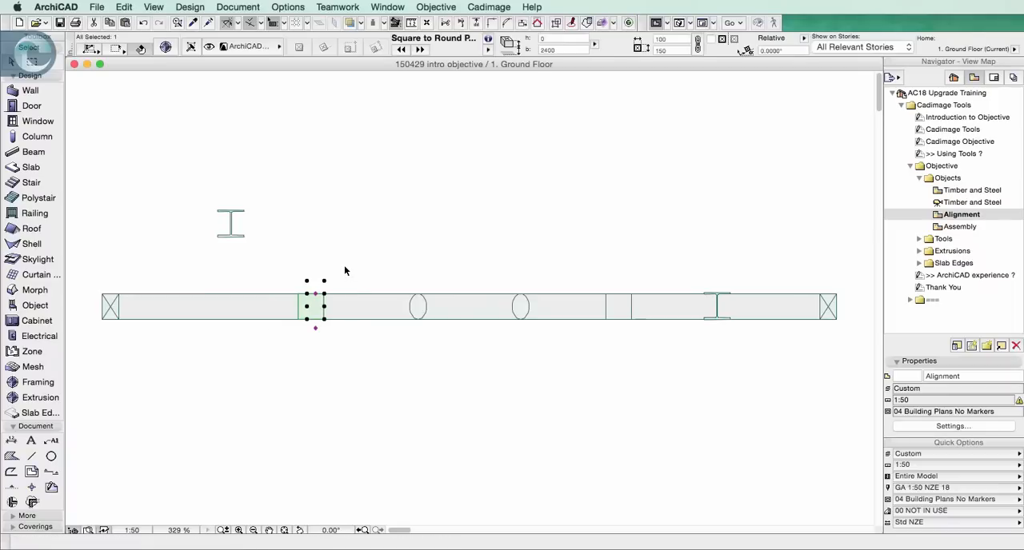
key("super+d")
left_click(359, 226)
left_click(356, 176)
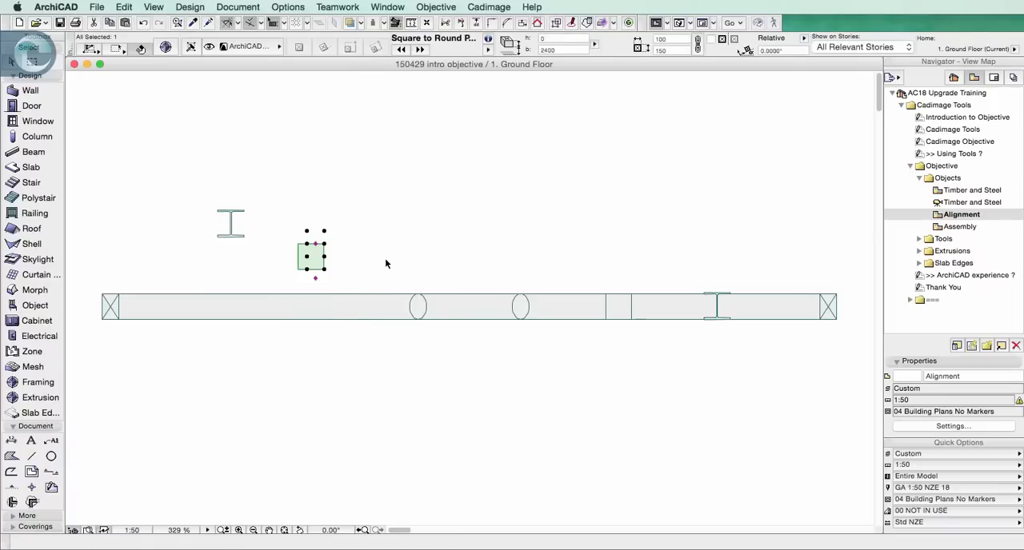
left_click(386, 258)
Move the two round posts in the middle together, down below the frame line and slightly right
left_click_drag(372, 256, 531, 349)
key("super+d")
left_click(527, 361)
left_click(534, 433)
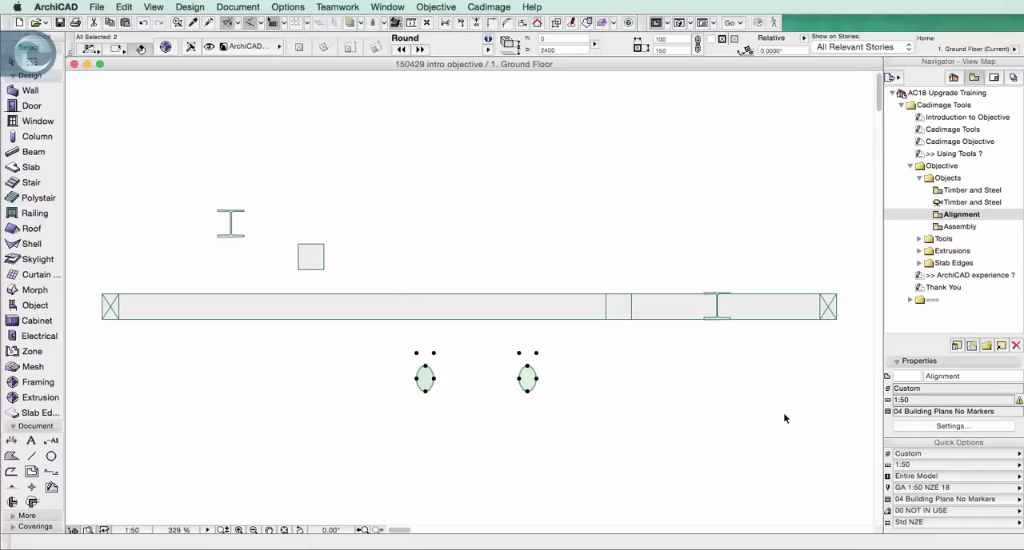
Select all the frame members and line them up with Objective's Align Centre (Y), leaving nothing selected
left_click_drag(848, 411, 92, 186)
left_click(436, 7)
mouse_move(463, 59)
left_click(562, 62)
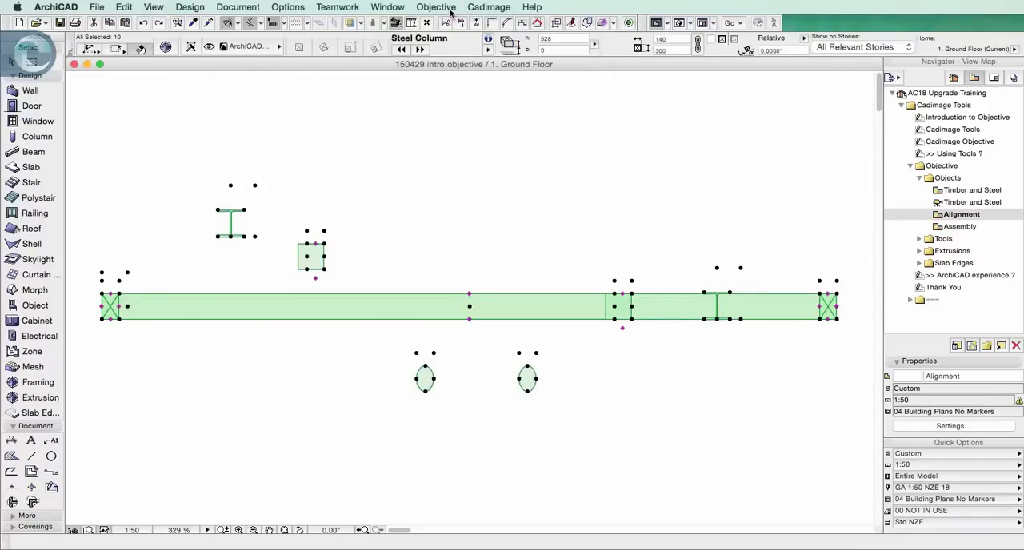
left_click(450, 8)
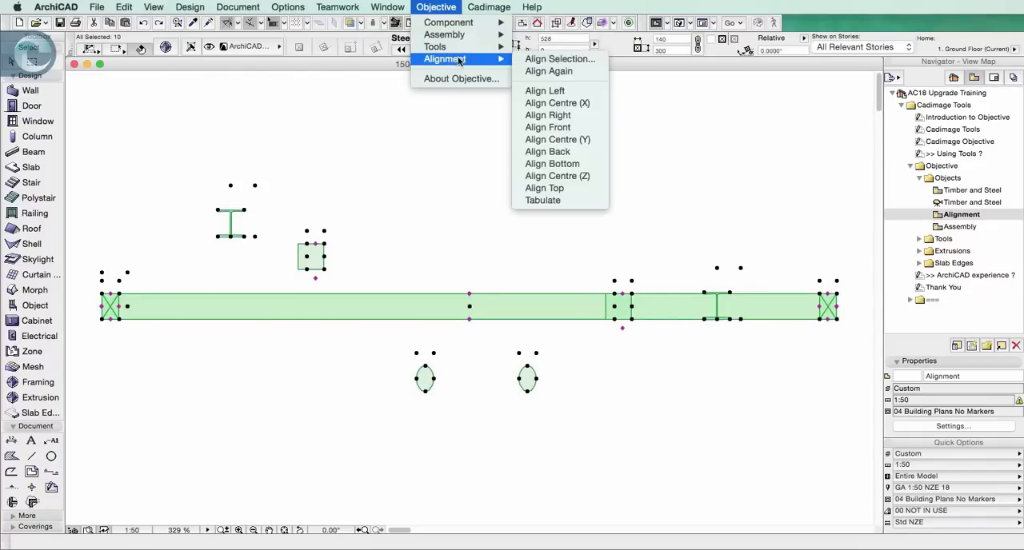
left_click(568, 140)
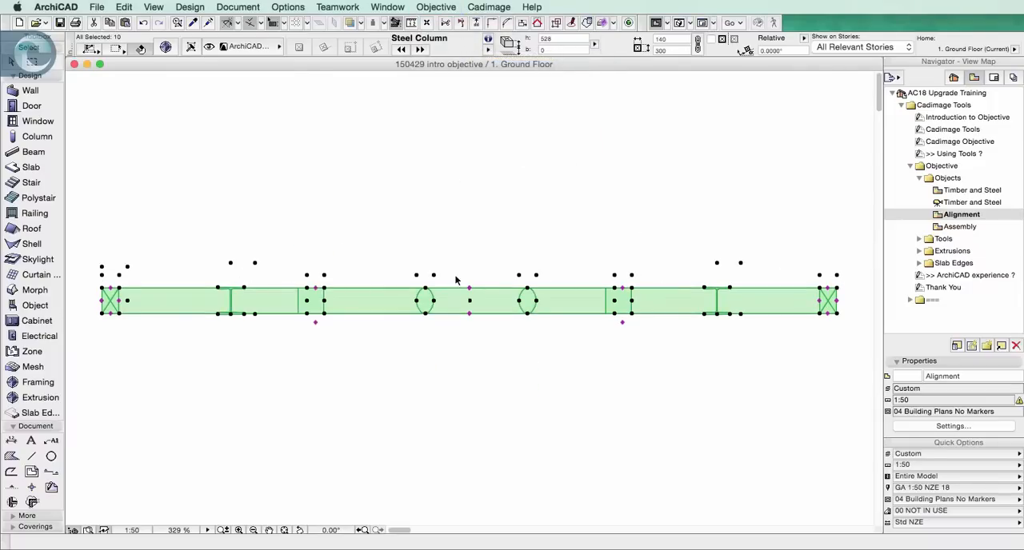
left_click(462, 331)
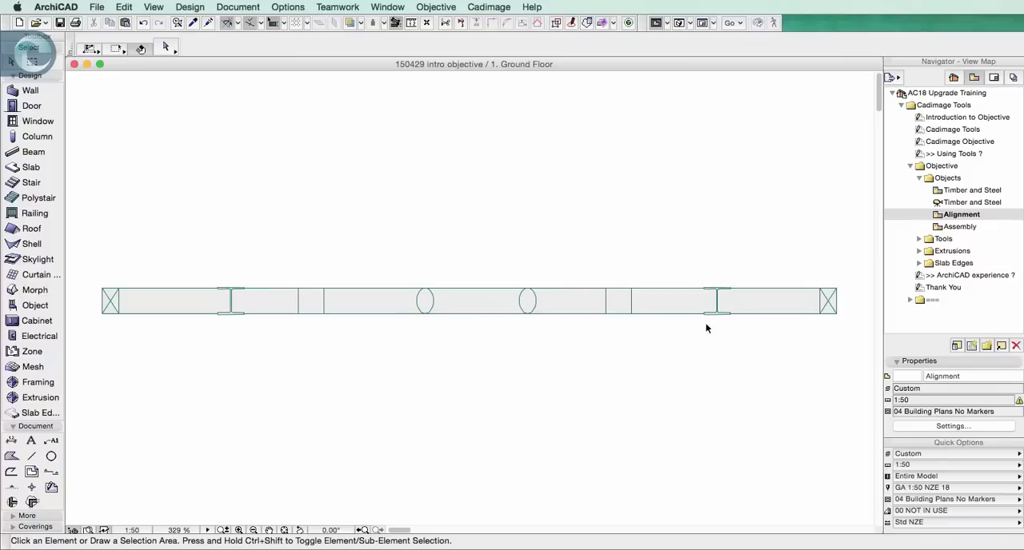
Open the Assembly view and select the grouped timber and steel frame along the front of the walls
double_click(942, 228)
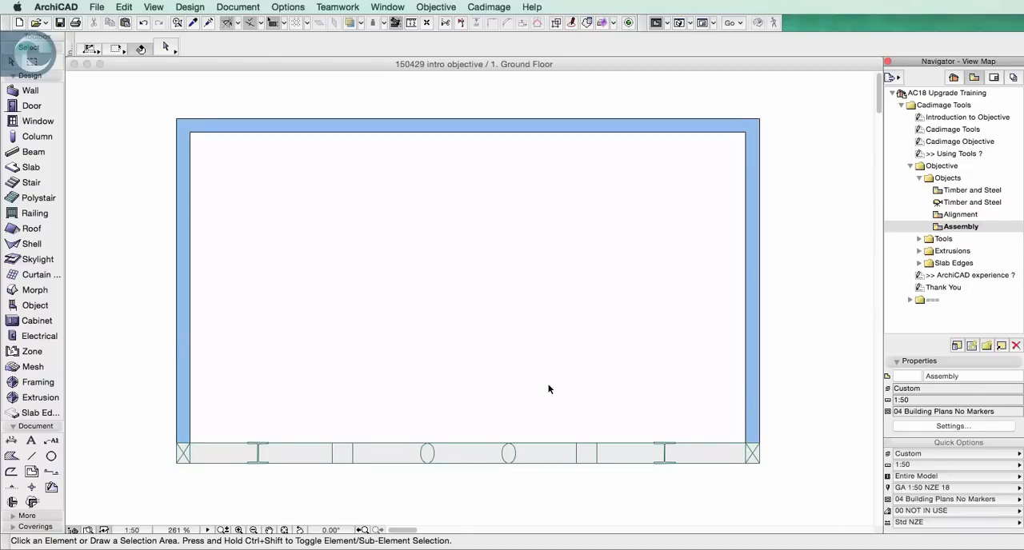
left_click(261, 449)
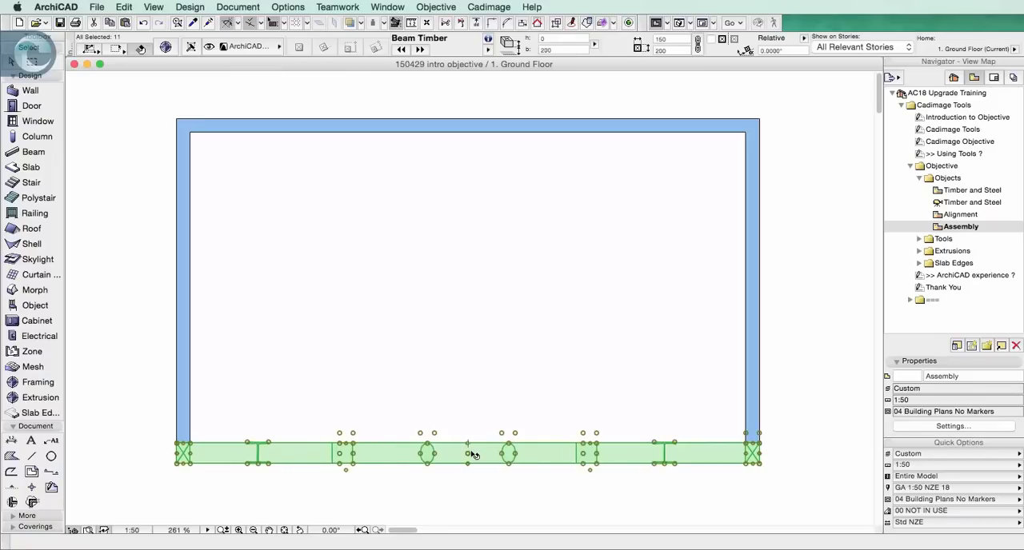
left_click(426, 6)
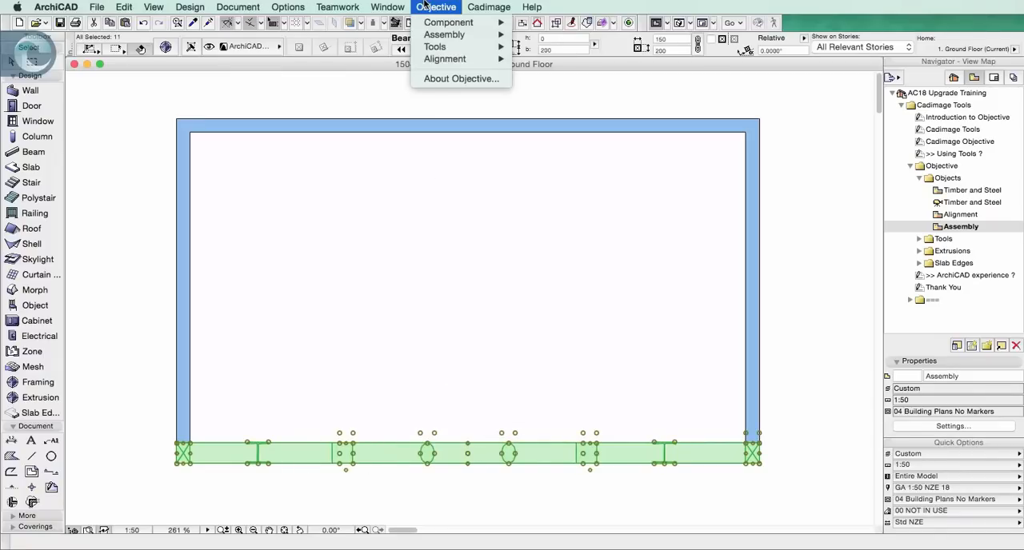
mouse_move(453, 35)
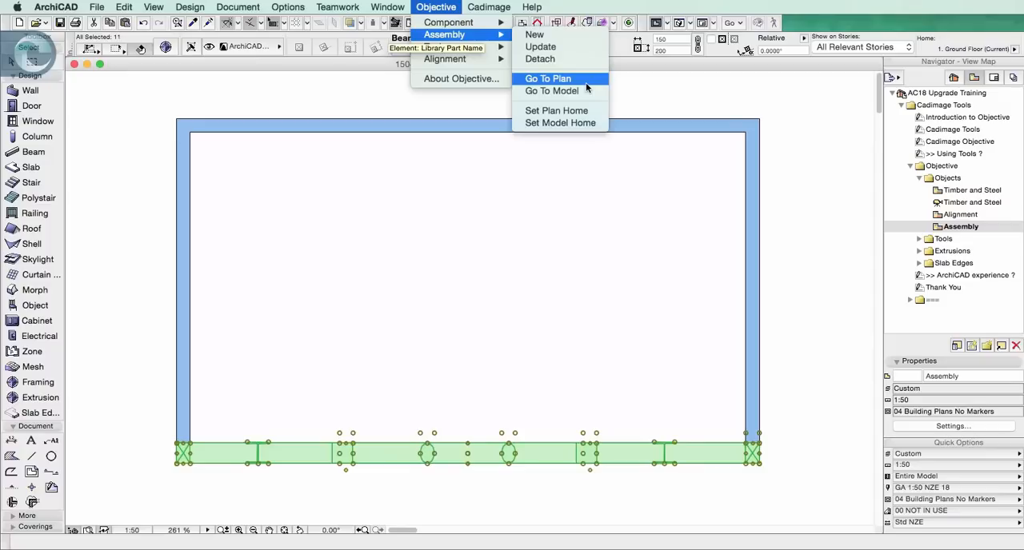
left_click(582, 285)
Show the walls and the front frame together in 3D, and return to the floor plan with nothing selected
left_click_drag(152, 109, 796, 476)
key("F5")
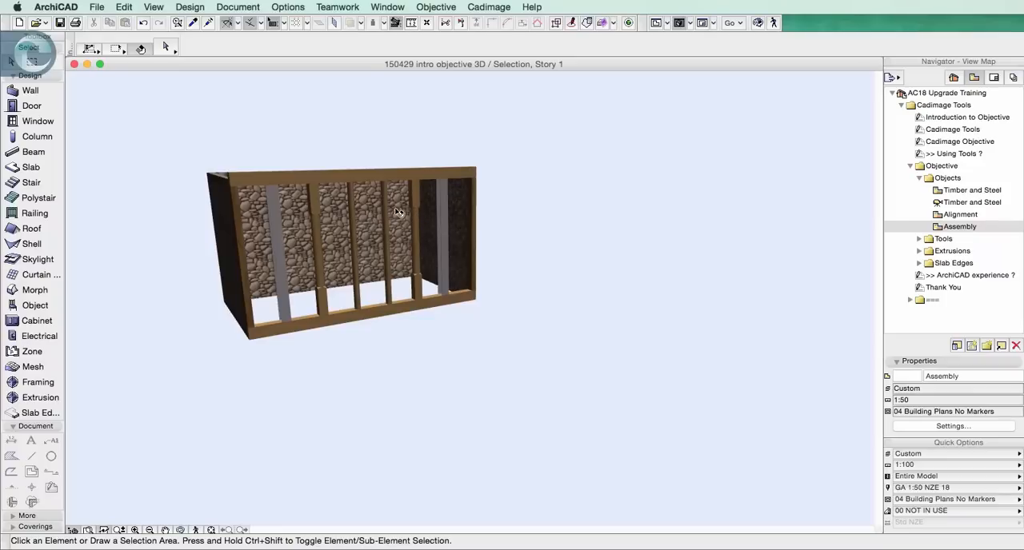
key("F2")
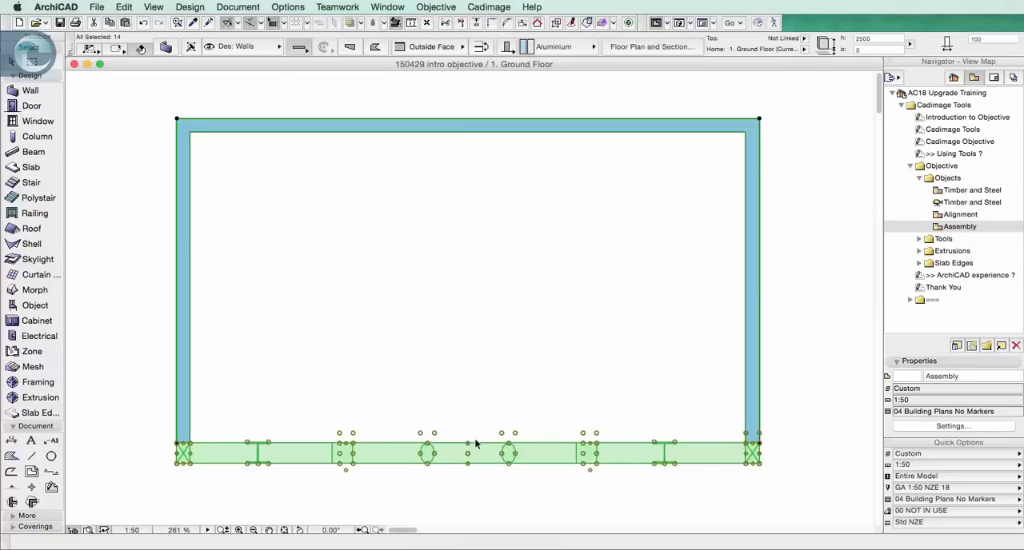
left_click(432, 366)
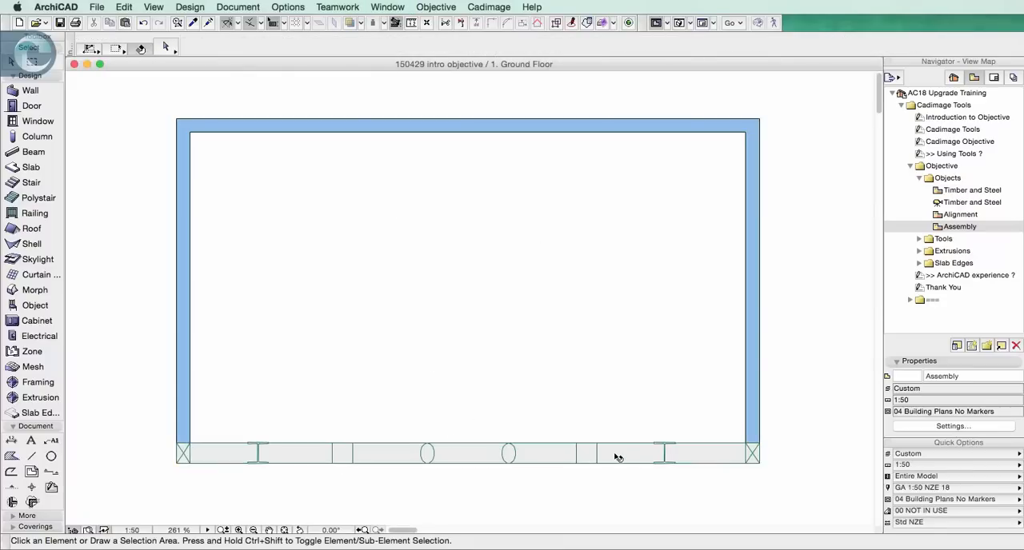
Select the grouped front frame and lay it flat on the floor plan with Objective's Assembly Go To Plan
left_click(538, 449)
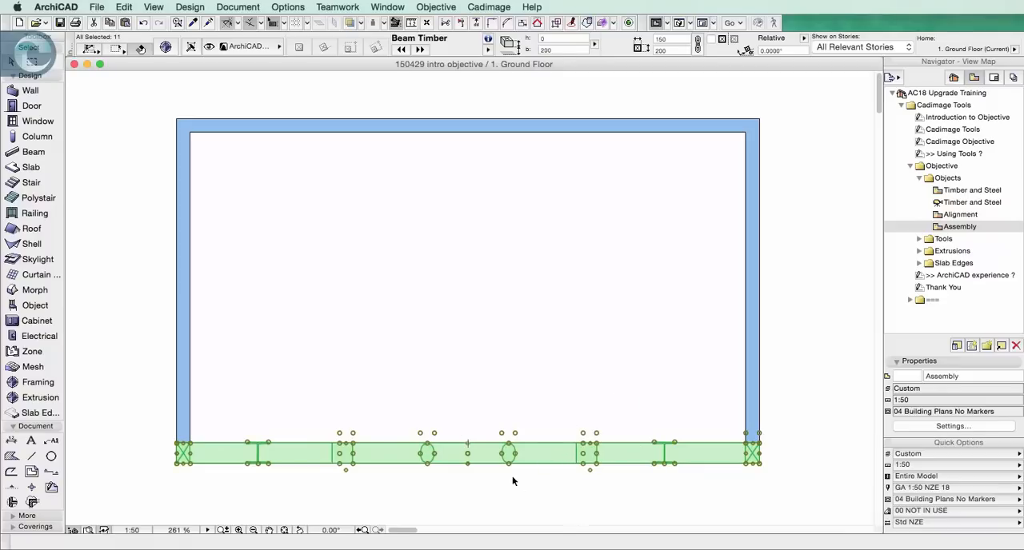
left_click(432, 8)
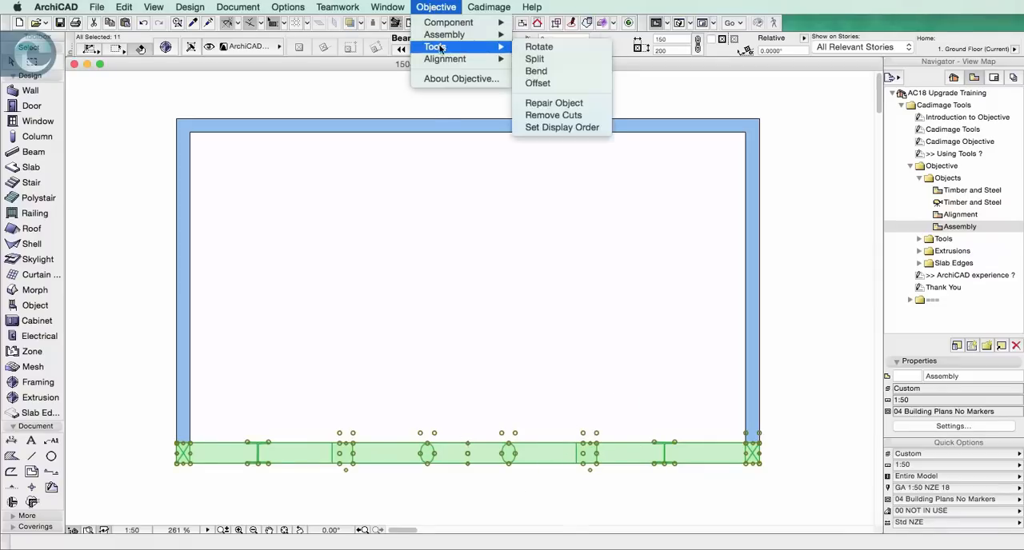
mouse_move(456, 34)
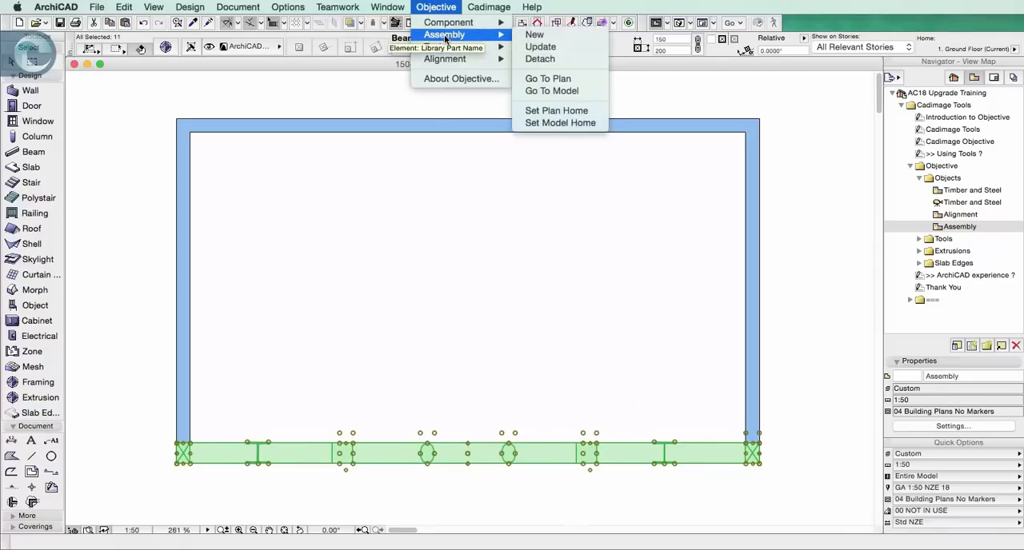
left_click(586, 91)
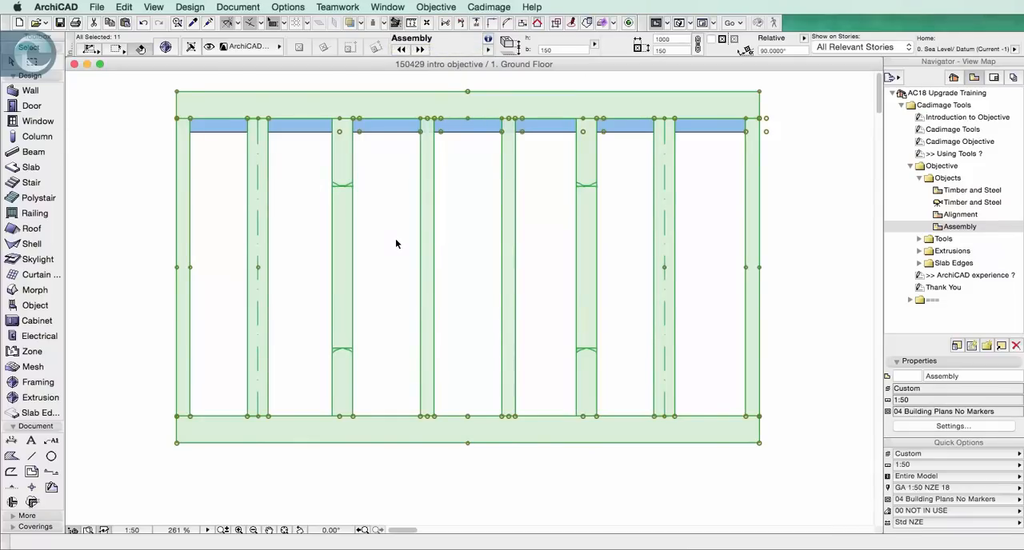
Suspend grouping and move the round post right of the frame's middle upward and slightly right, past the top beam, leaving nothing selected
left_click(457, 298)
key("alt")
left_click(505, 400)
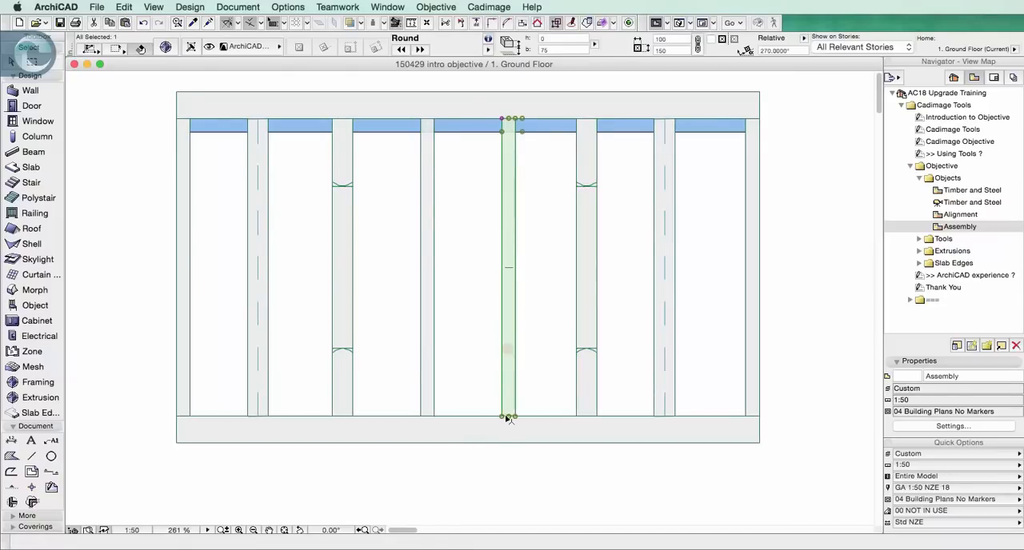
left_click(508, 417)
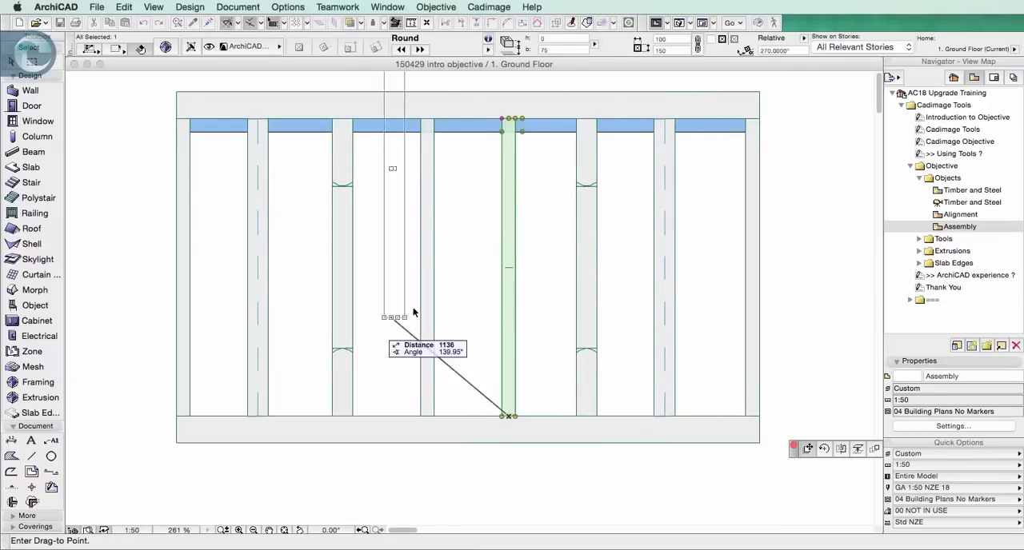
left_click(534, 326)
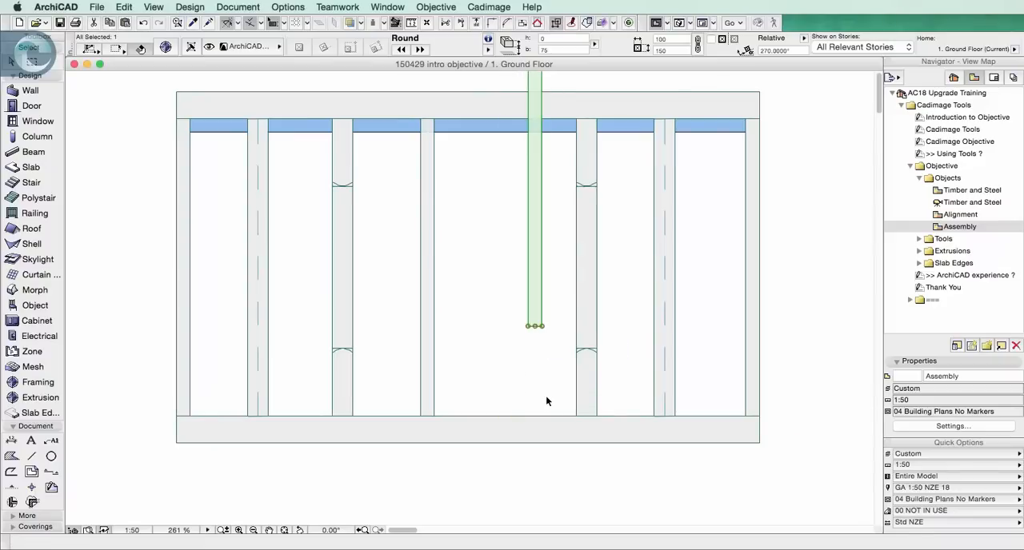
left_click(806, 418)
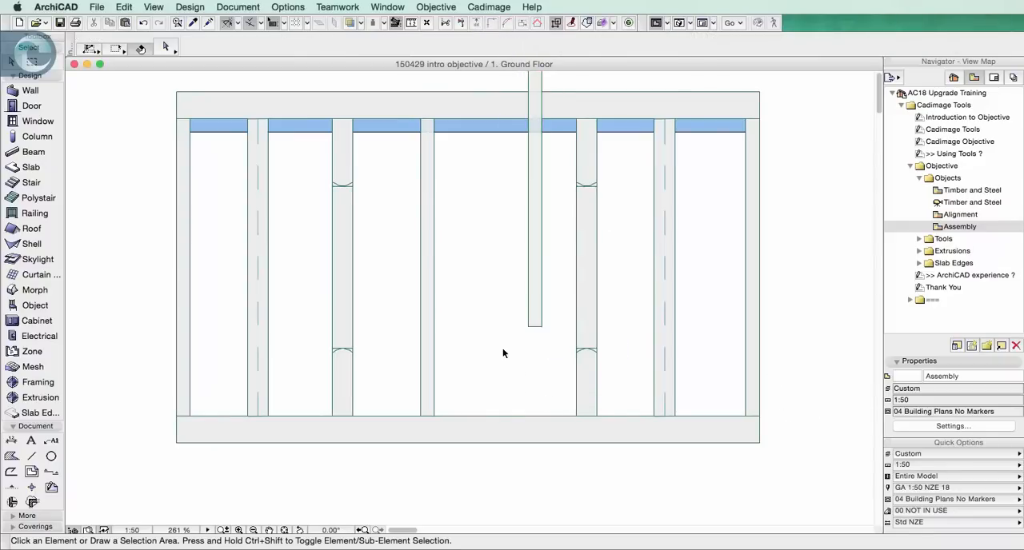
Select all the frame members and stand them back up along the front of the walls with Objective's Assembly Go To Model
left_click(507, 425)
key("super+a")
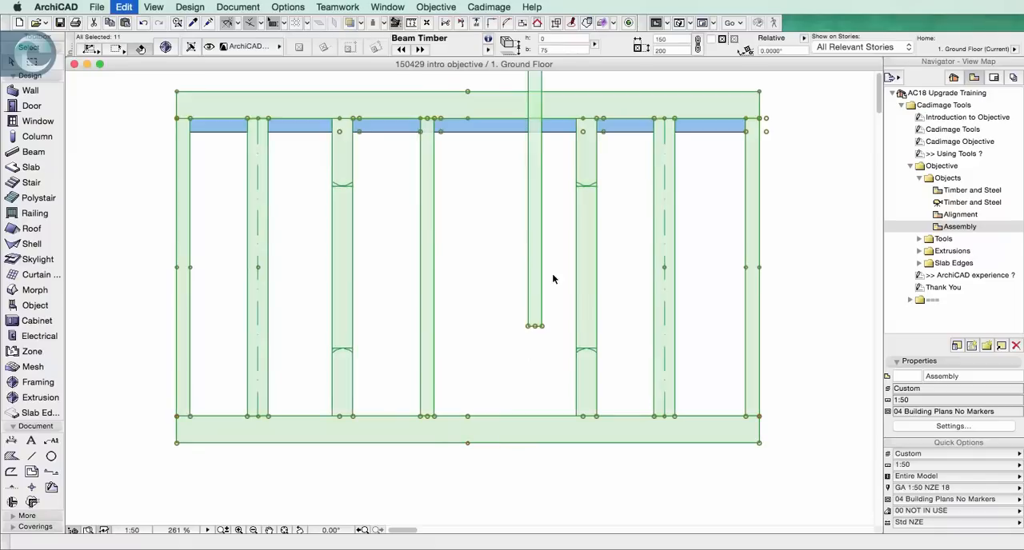
left_click(436, 7)
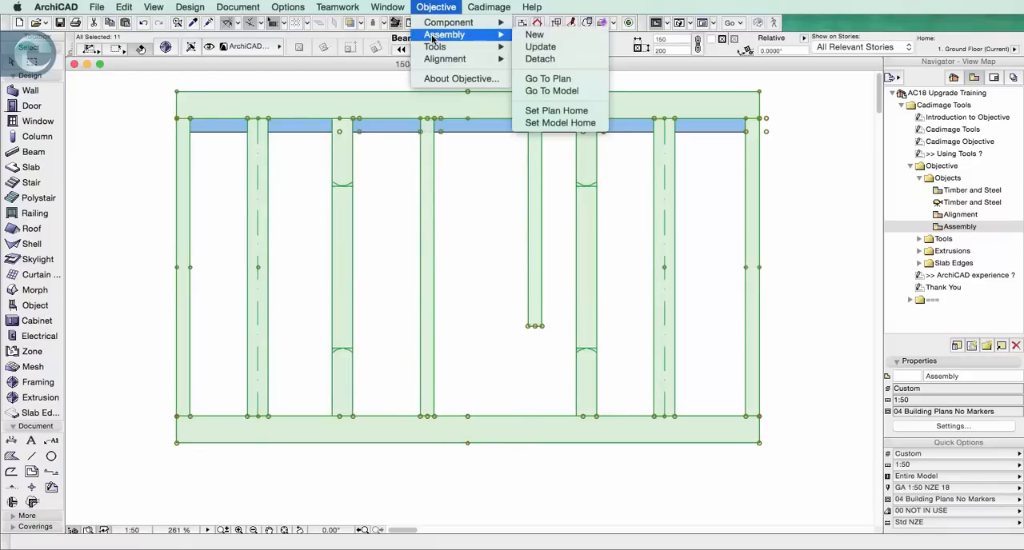
left_click(560, 92)
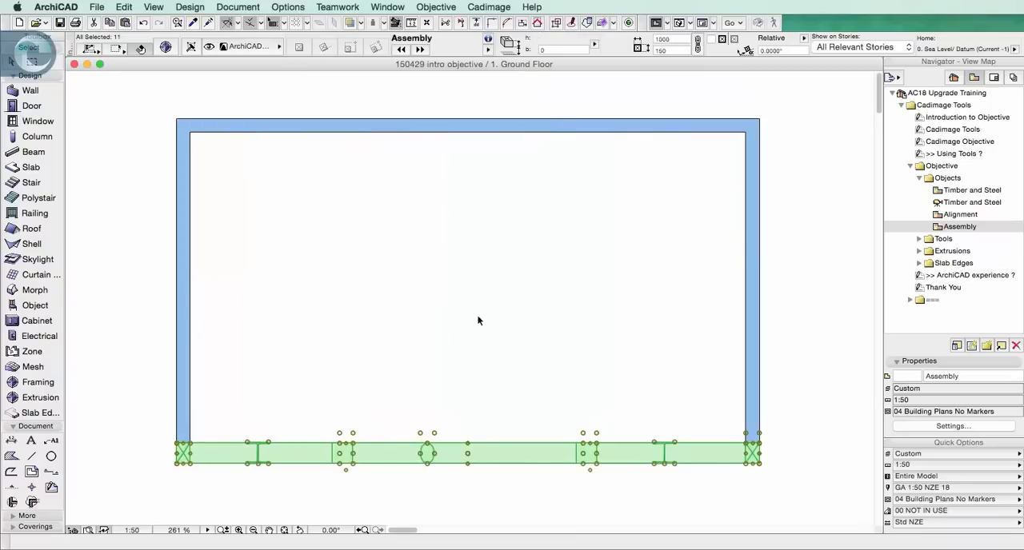
Select the walls together with the edited frame and show them in 3D to check the moved round post
left_click(459, 355)
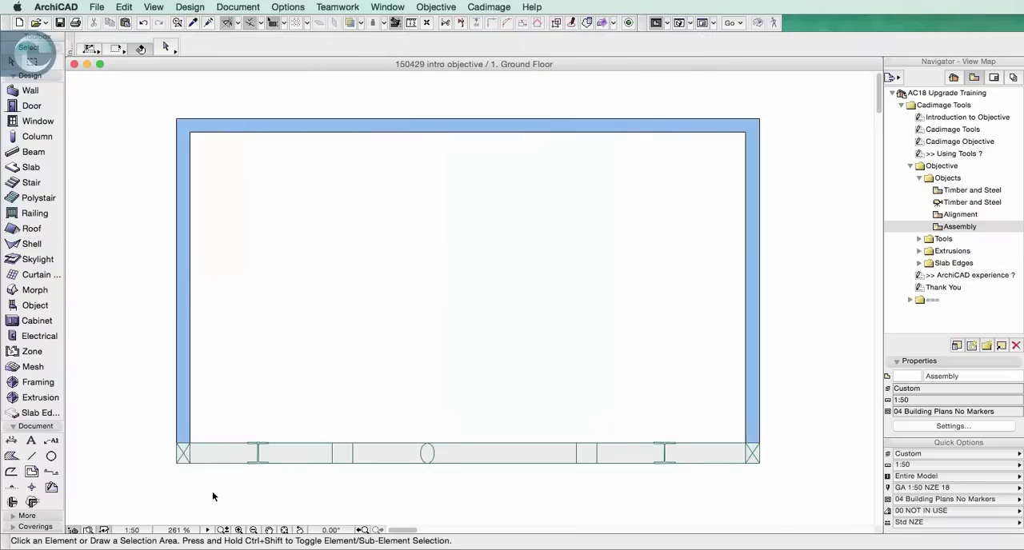
left_click_drag(141, 495, 803, 101)
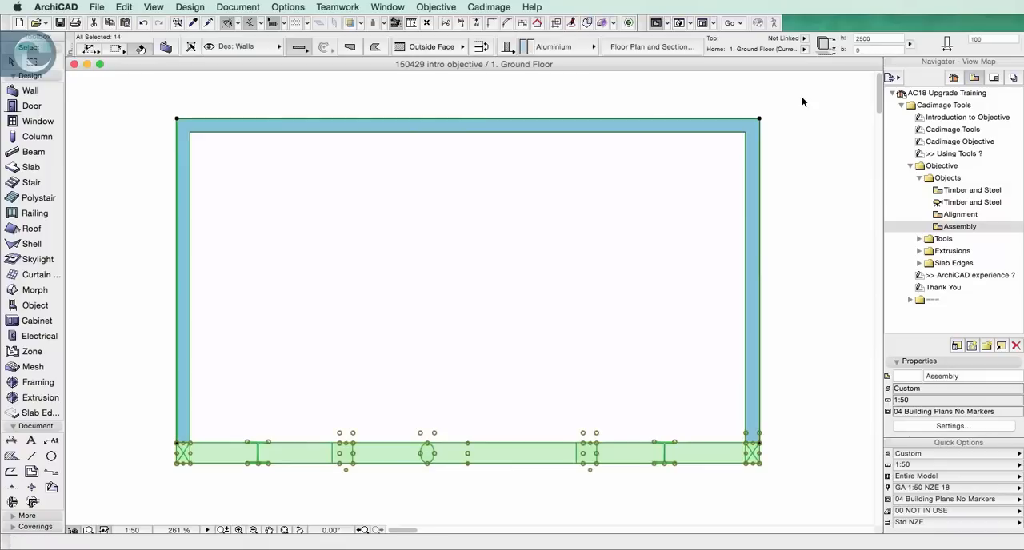
key("F5")
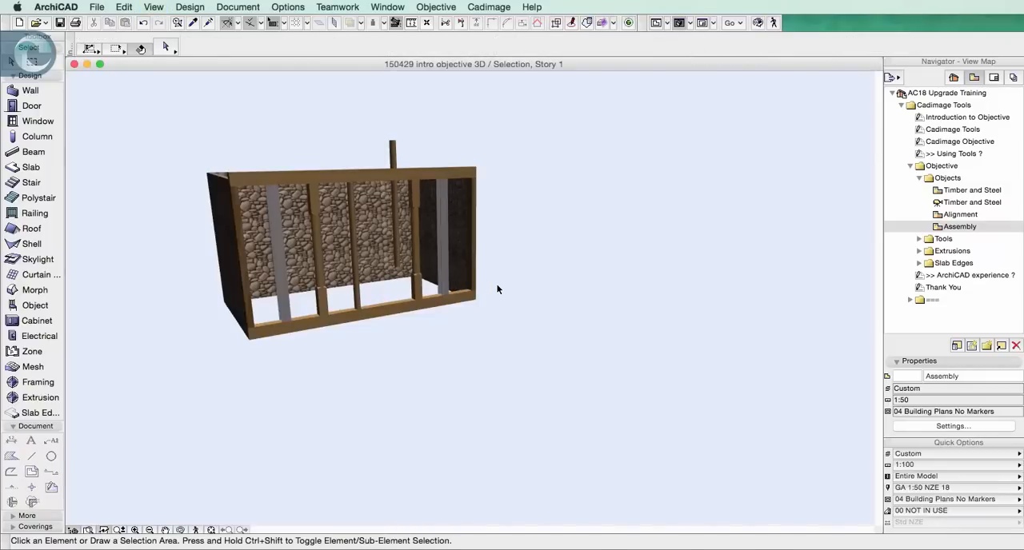
Collapse the Objects view folder, expand the Tools folder and open the Rotate 01 view
left_click(919, 178)
left_click(922, 192)
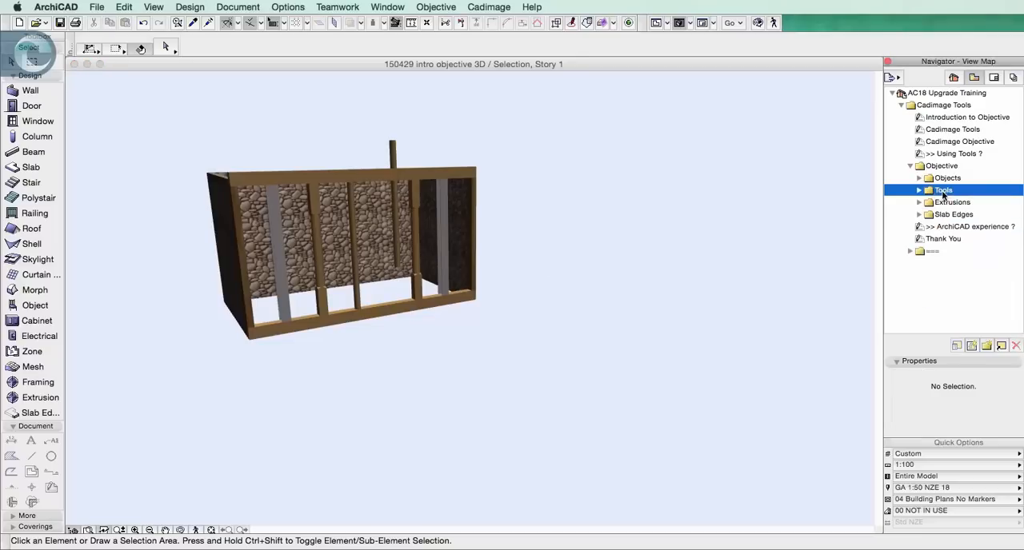
left_click(919, 190)
double_click(963, 203)
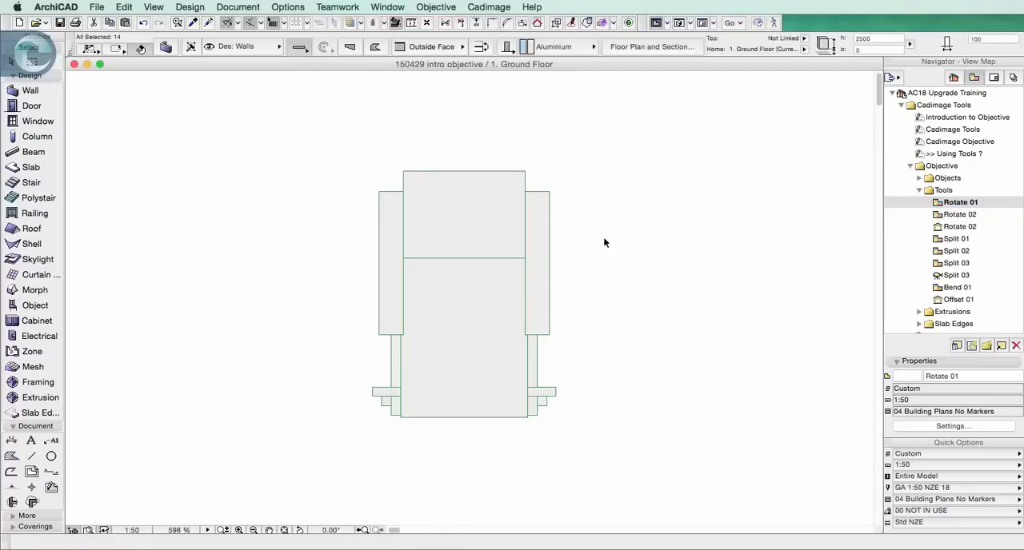
Select the designer chair, examine it in 3D from the back and the front, and return to the floor plan
left_click(486, 294)
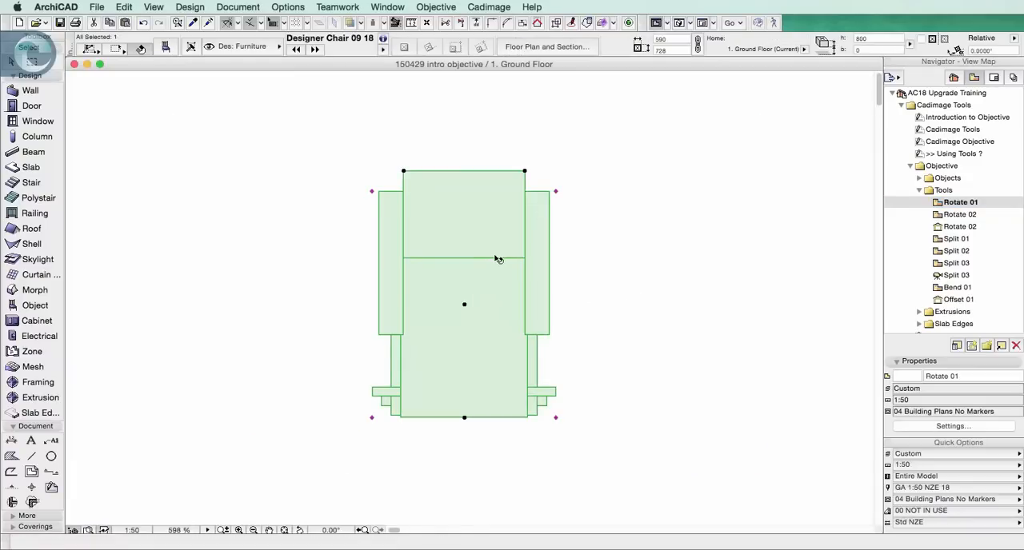
key("F5")
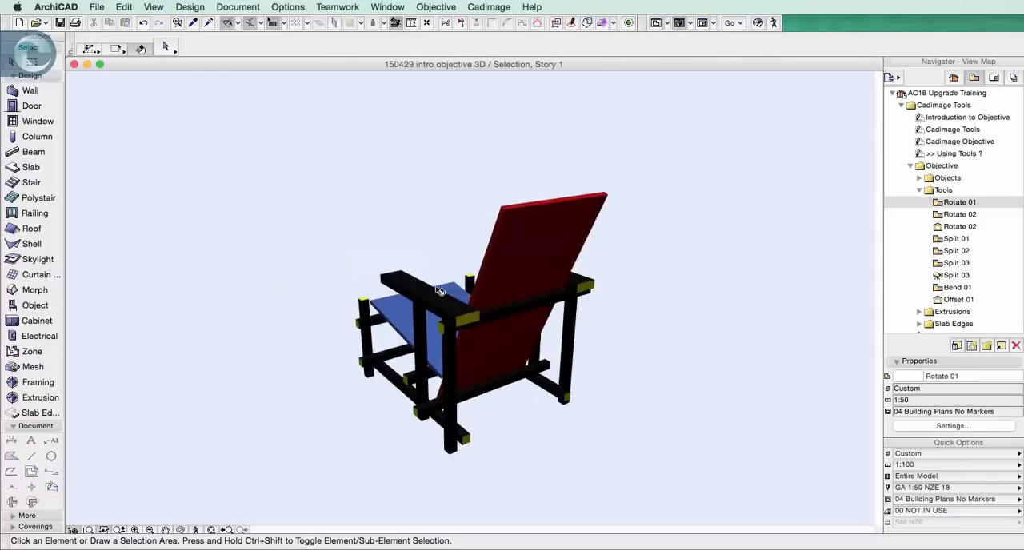
middle_click_drag(433, 284, 818, 264, "shift")
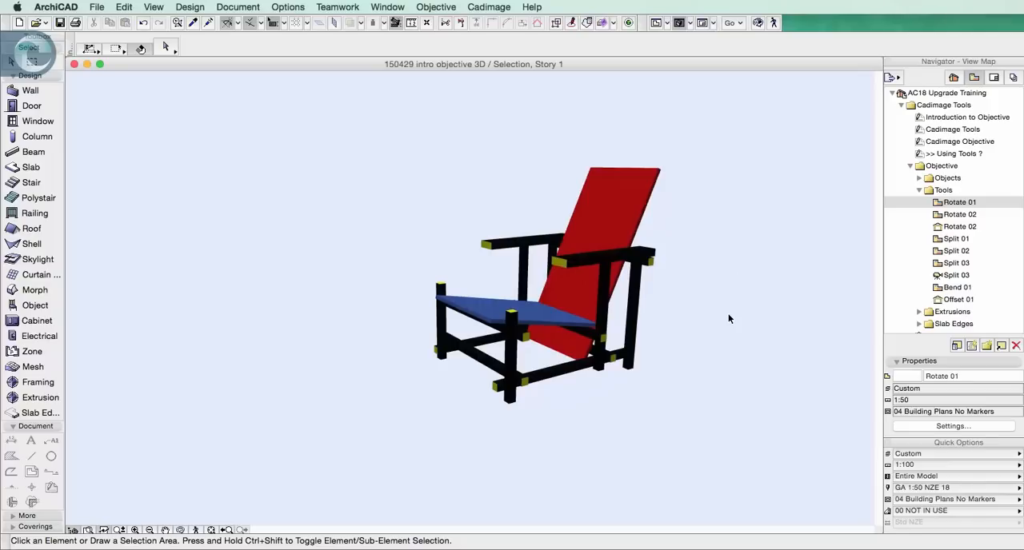
key("F2")
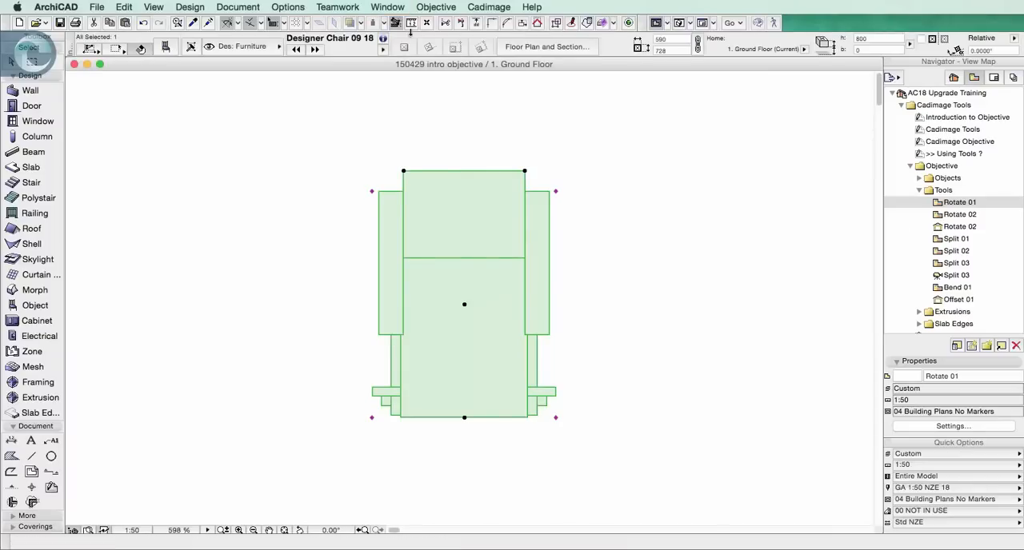
Tilt the chair back about a horizontal axis through its centre with Objective's Rotate tool, leaving nothing selected
left_click(437, 6)
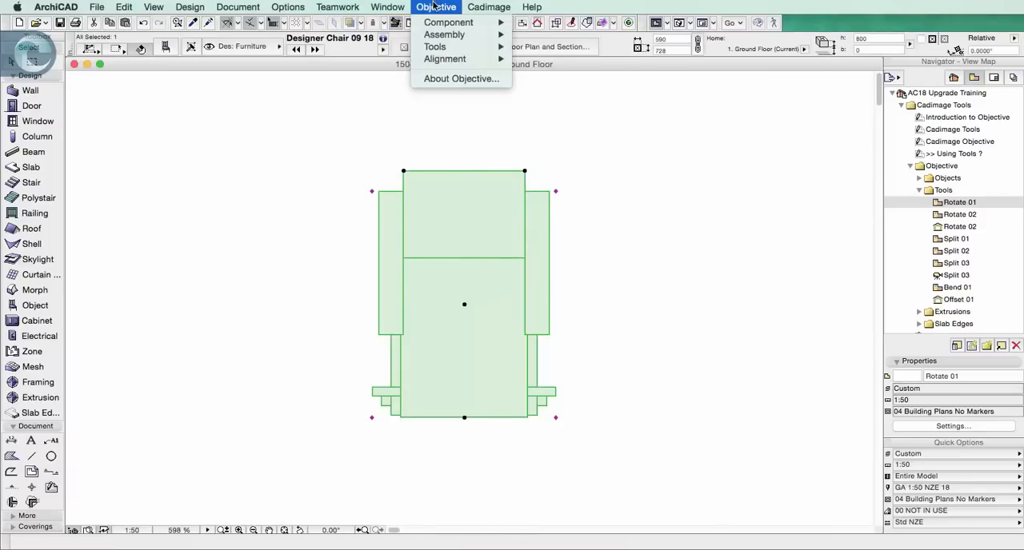
mouse_move(436, 47)
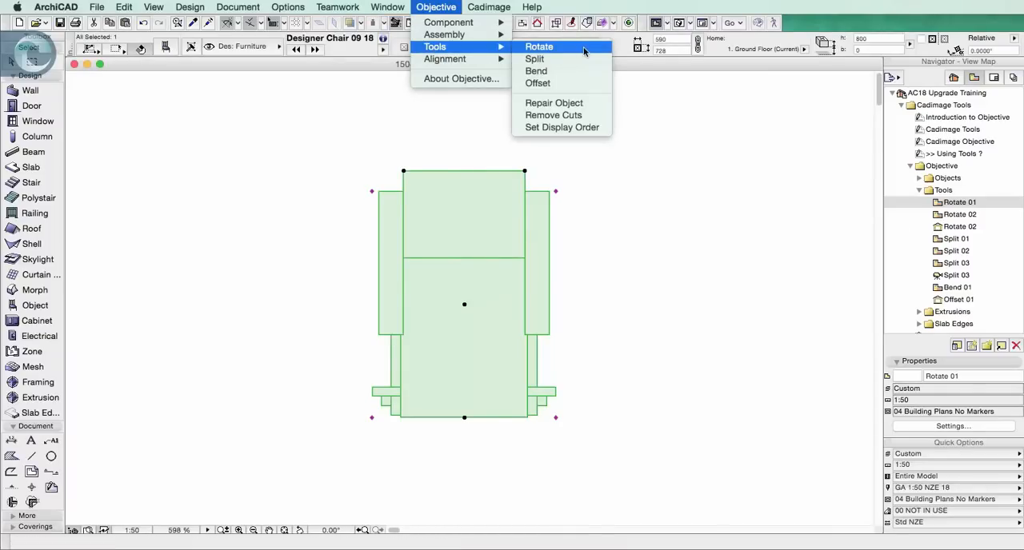
left_click(584, 51)
left_click(465, 303)
left_click(669, 303)
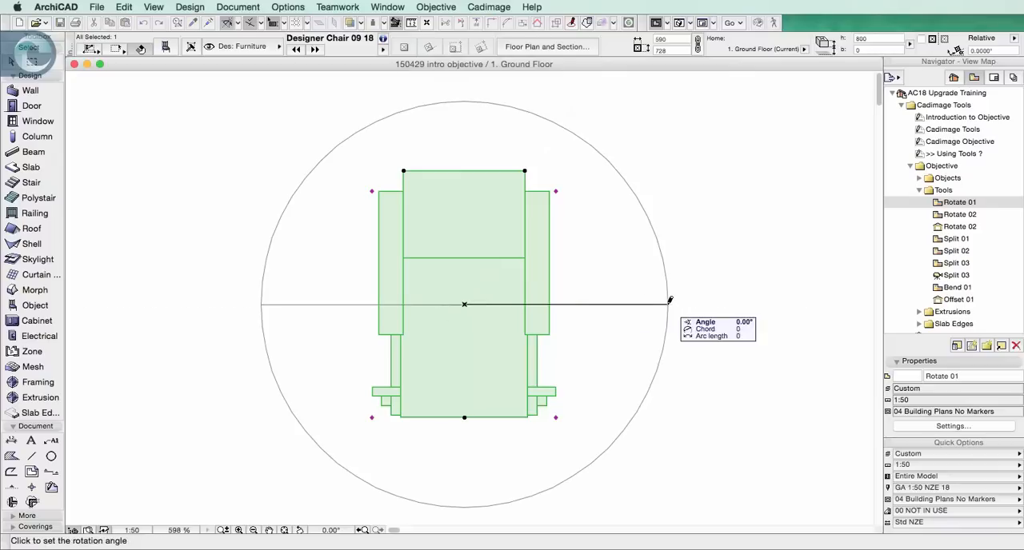
left_click(667, 193)
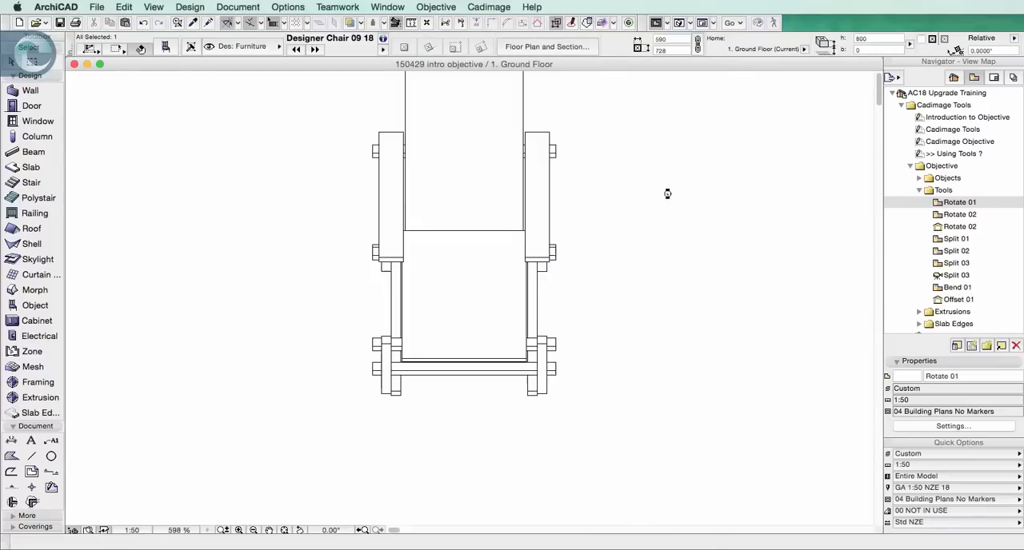
left_click(662, 208)
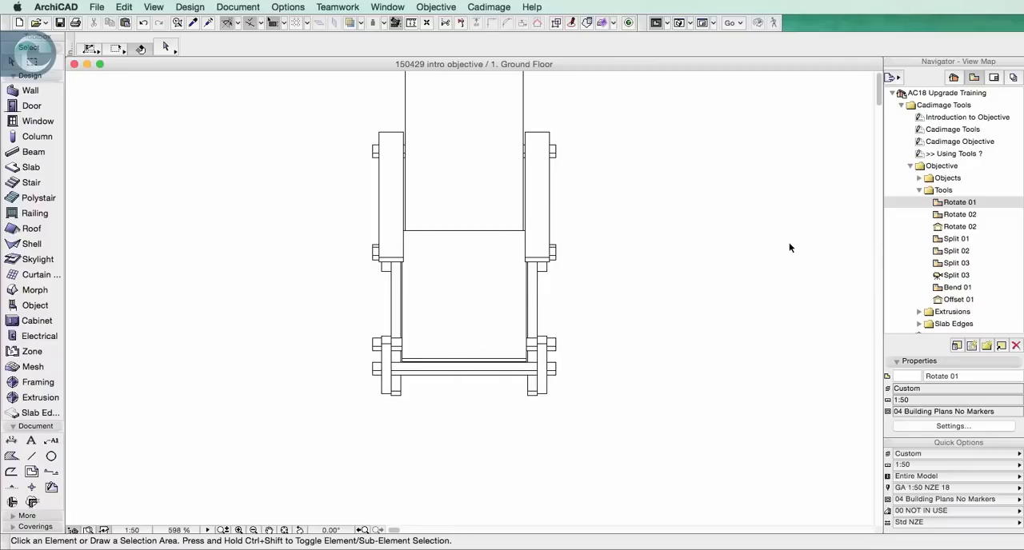
Select the rotated chair and show it in 3D to check its tilt
left_click(503, 292)
key("F5")
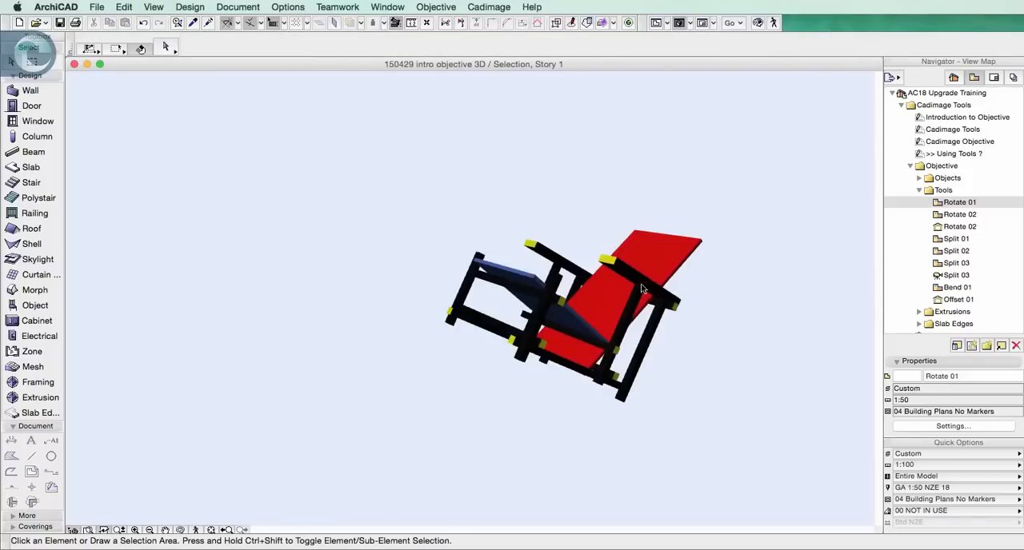
In the Rotate 02 elevation, rotate the designer chair clockwise about 56° around its centre with Objective's Rotate tool, leaving nothing selected
double_click(968, 216)
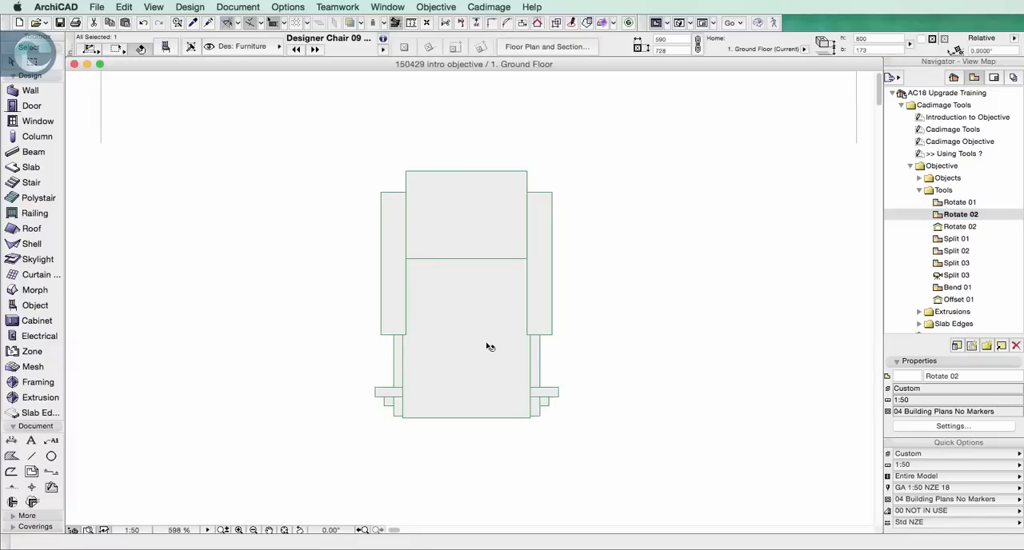
left_click(963, 228)
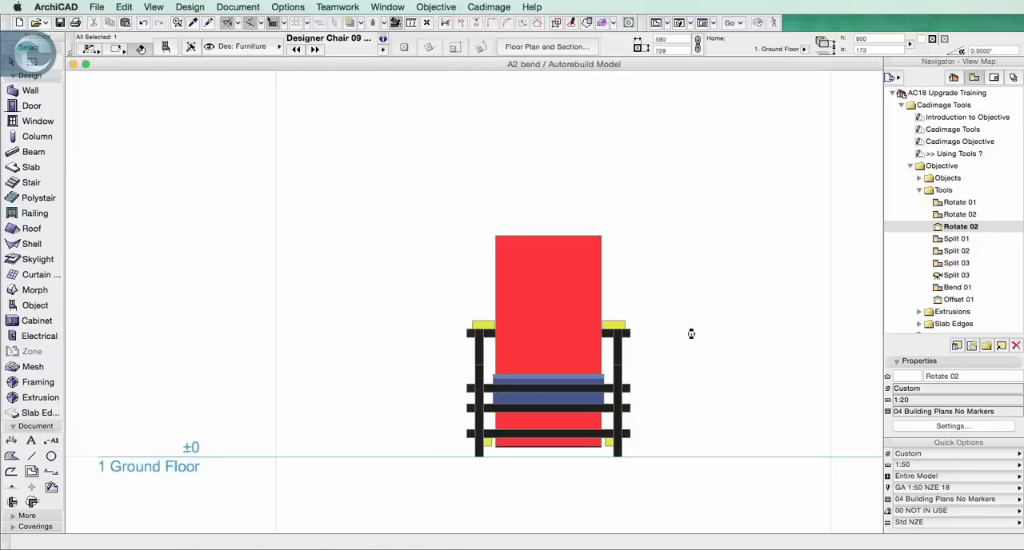
left_click_drag(598, 283, 429, 237)
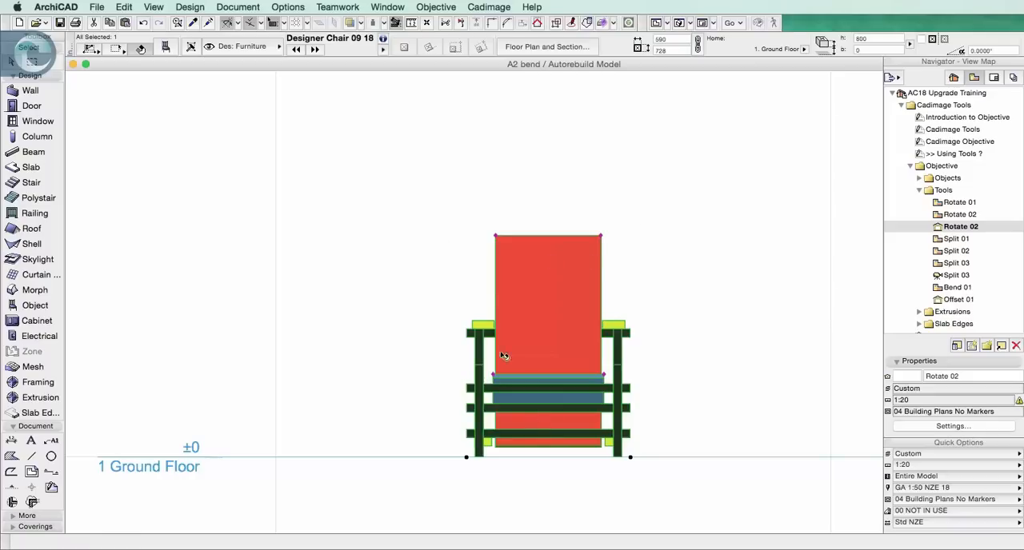
left_click(436, 6)
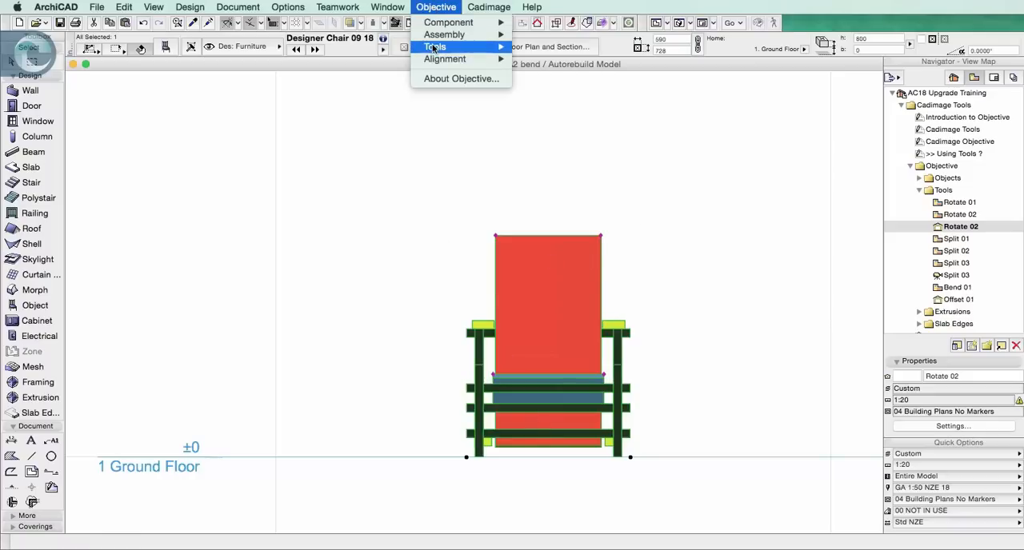
mouse_move(436, 48)
left_click(530, 48)
left_click(548, 324)
left_click(663, 326)
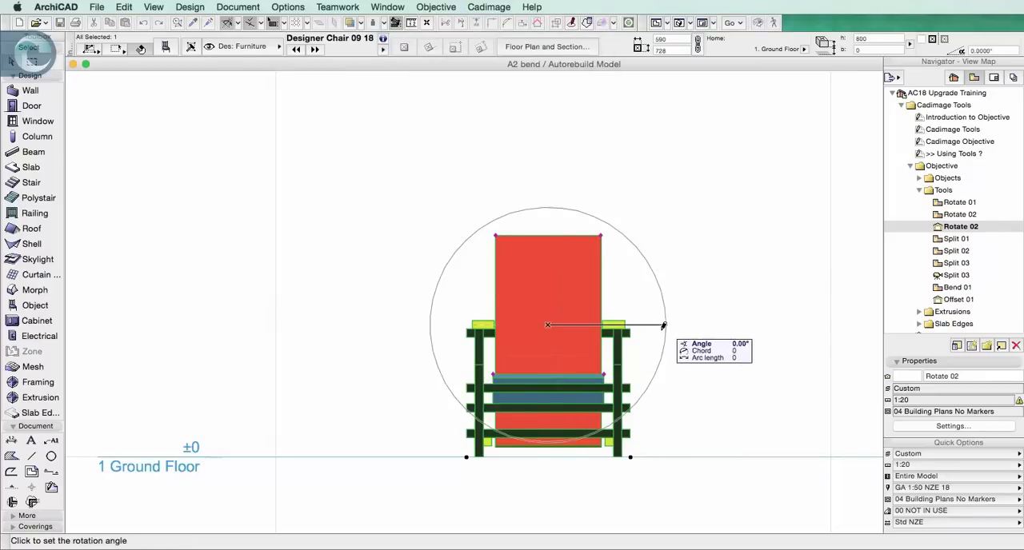
left_click(602, 398)
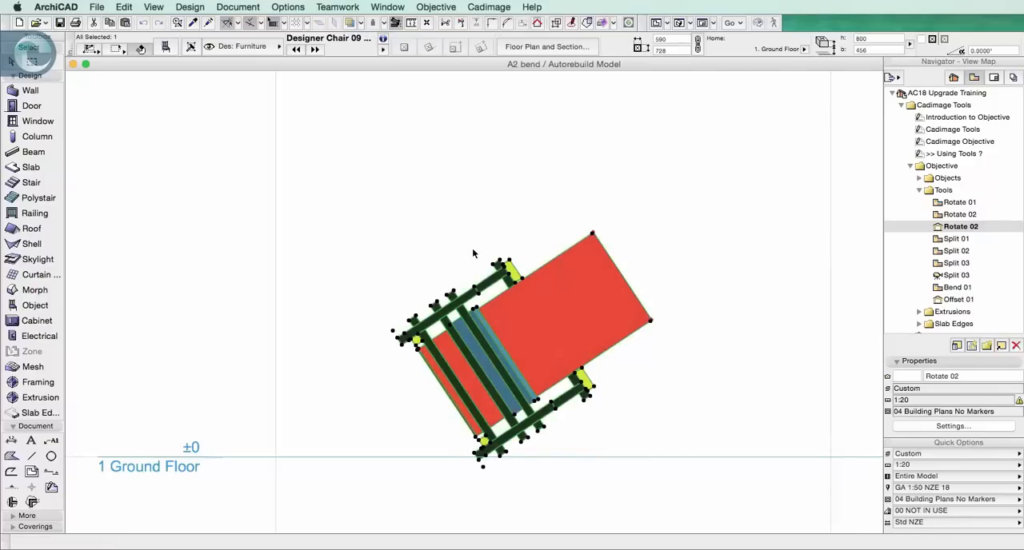
left_click(738, 344)
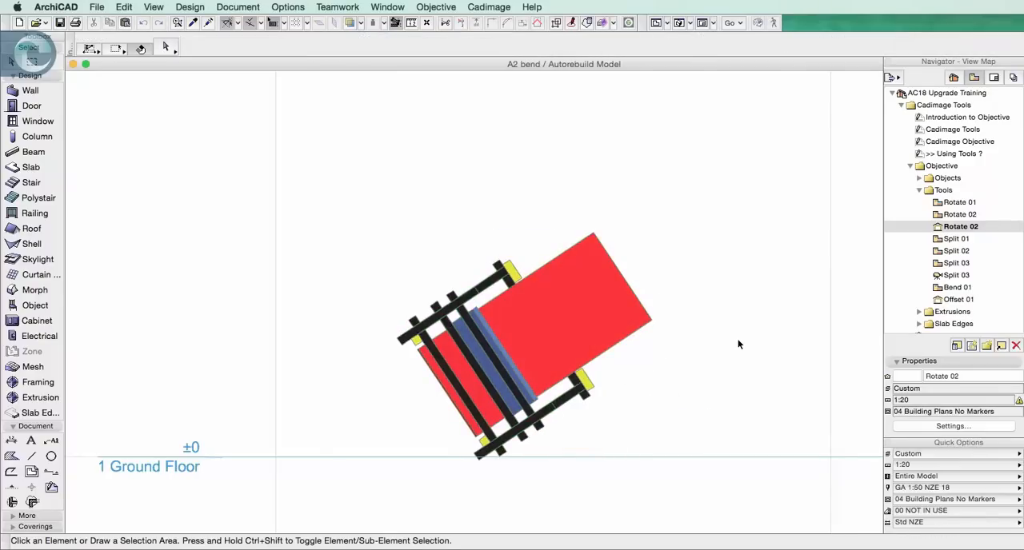
In the Split 01 plan, split the chair along a steep diagonal through its centre with Objective's Split tool, keeping the left-hand piece selected
double_click(954, 239)
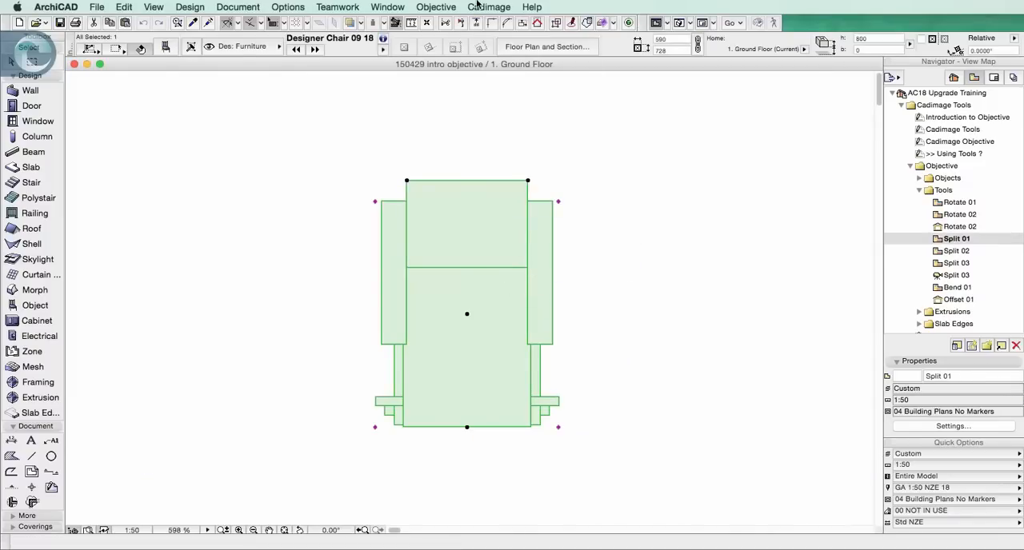
left_click(436, 6)
mouse_move(438, 46)
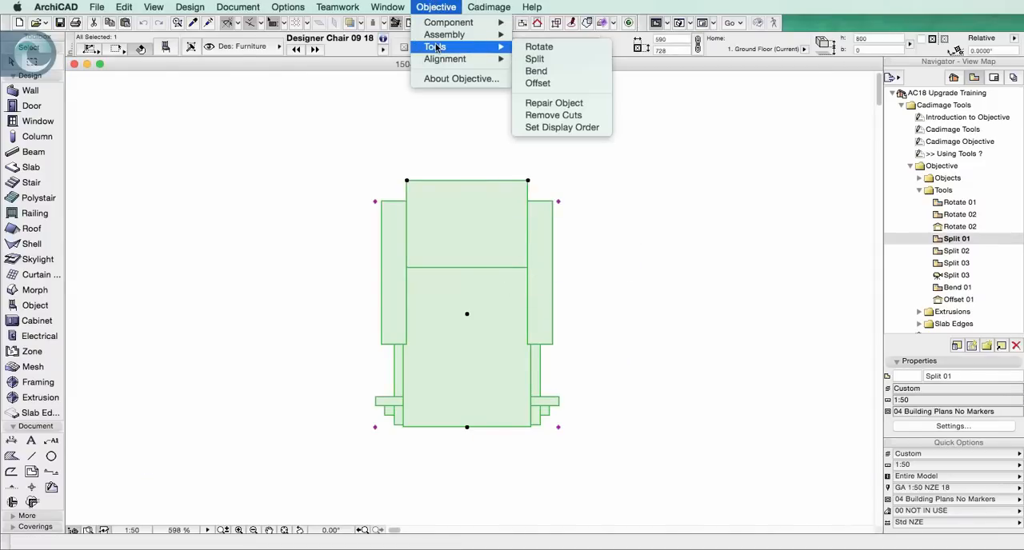
left_click(557, 64)
left_click(546, 159)
left_click(401, 445)
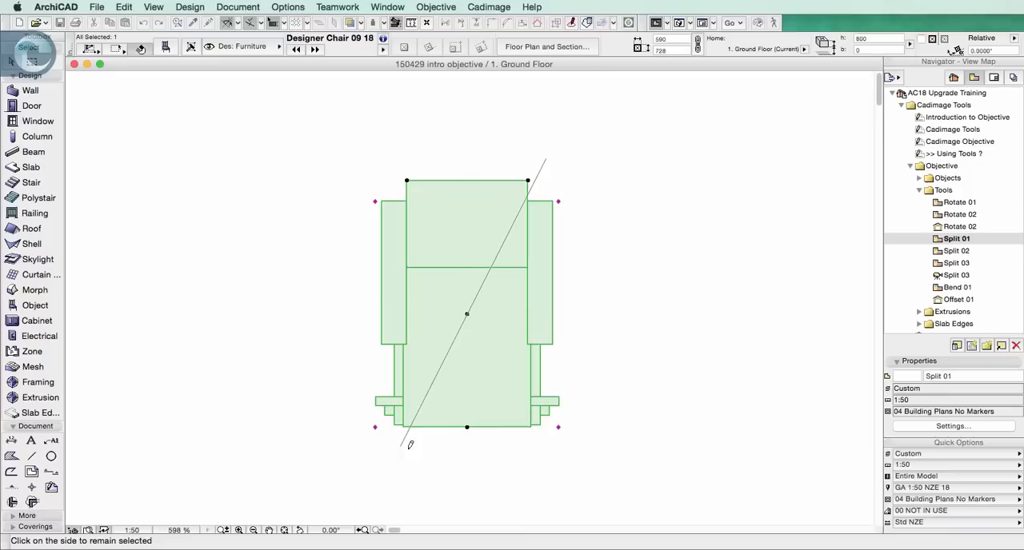
left_click(356, 257)
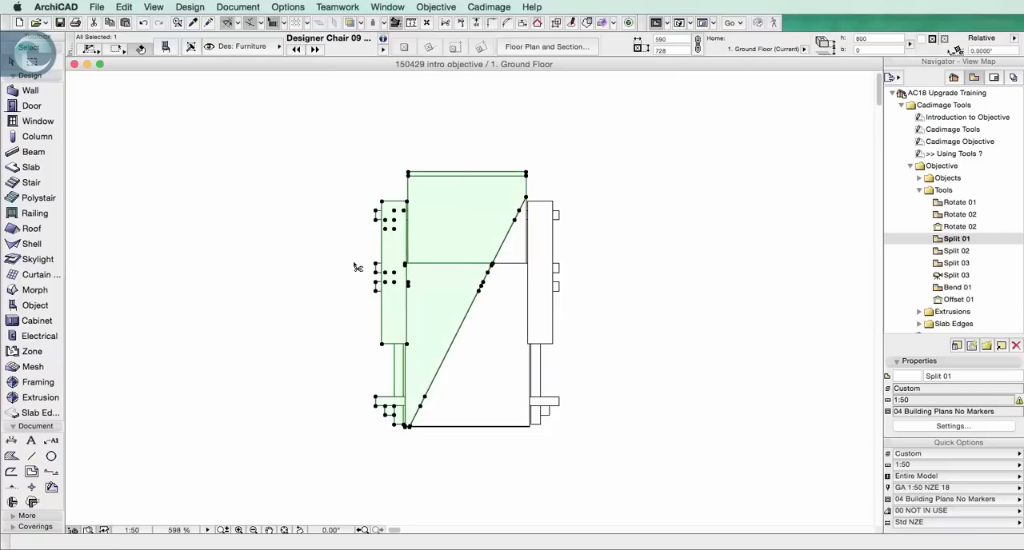
Move the selected chair piece about 456 mm to the left, away from the other piece, and deselect it
key("super+d")
left_click(349, 254)
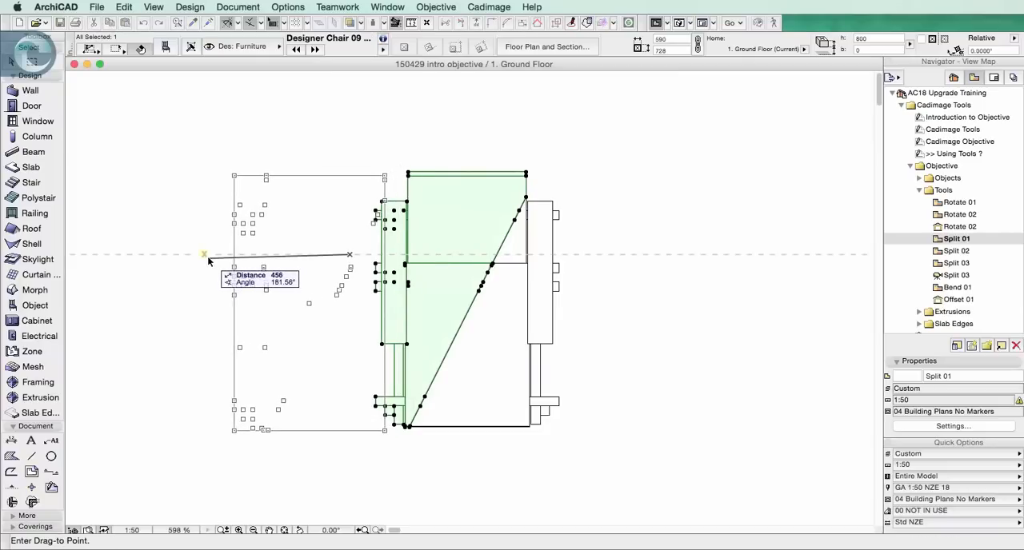
left_click(207, 256)
left_click(639, 314)
Select both split chair pieces and show them in 3D
left_click_drag(633, 314, 293, 216)
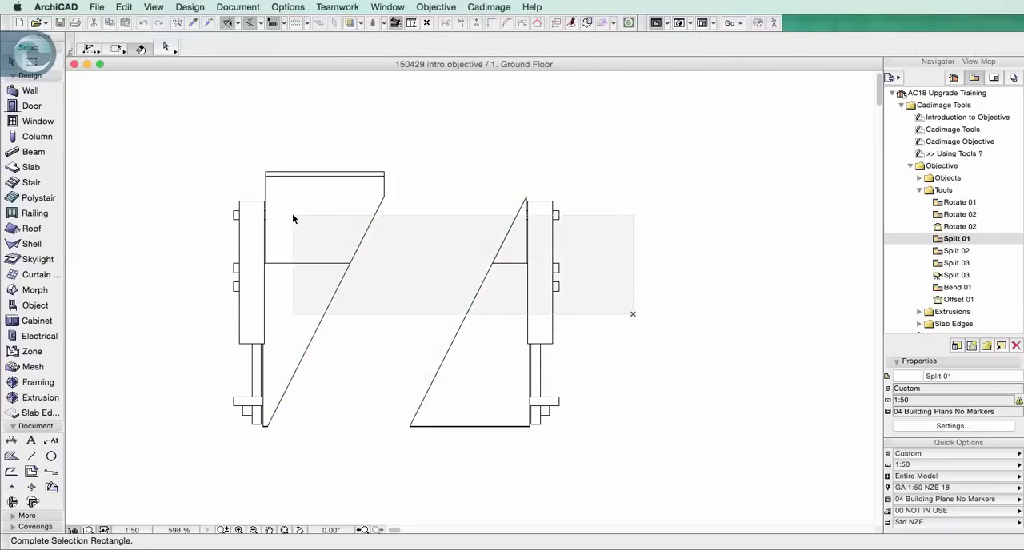
left_click(293, 216)
key("F5")
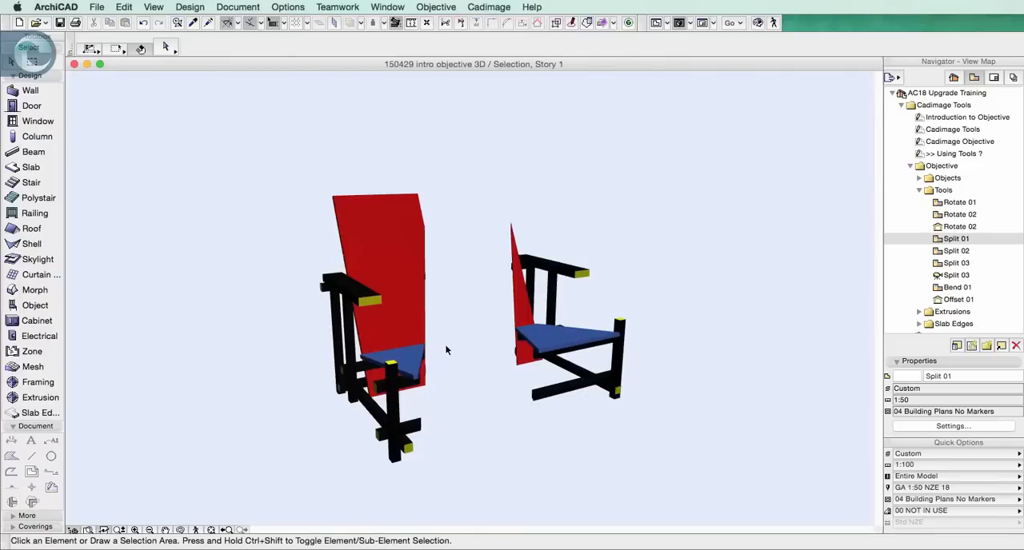
In the left-hand chair piece's settings, set the Frame surface to Paint - Cobalt Blue and Frame 2 to Paint - Forest Green
left_click(373, 304)
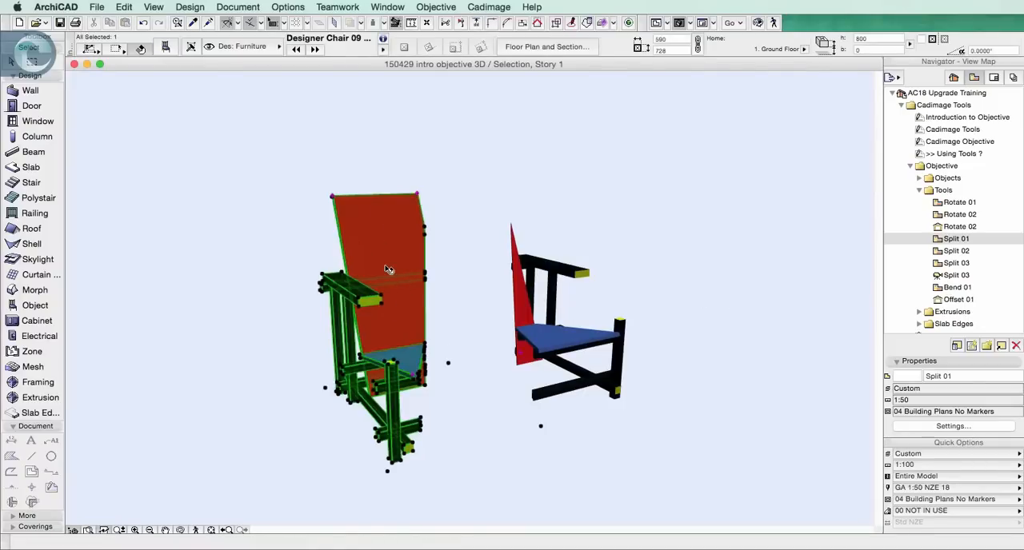
mouse_move(396, 256)
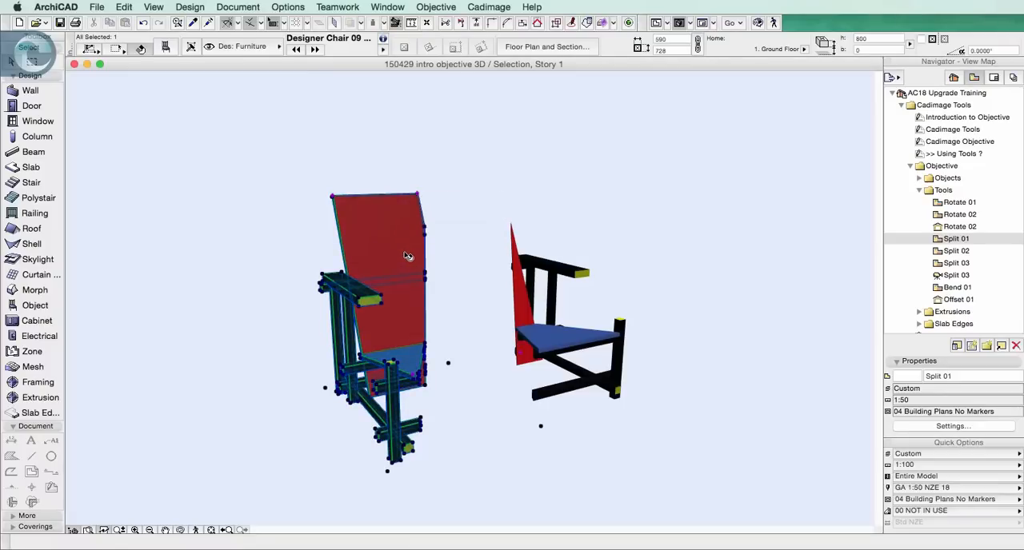
left_click(165, 48)
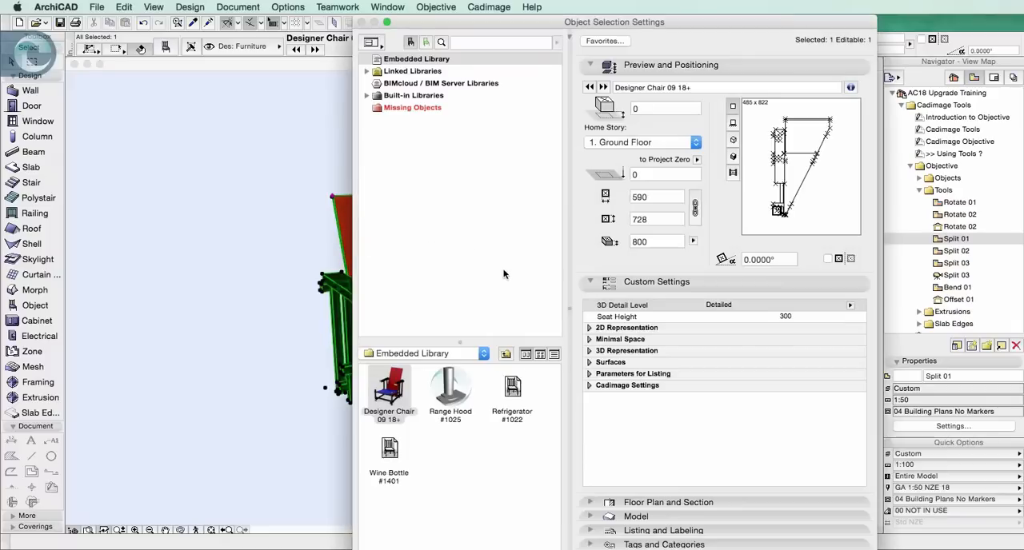
left_click(589, 363)
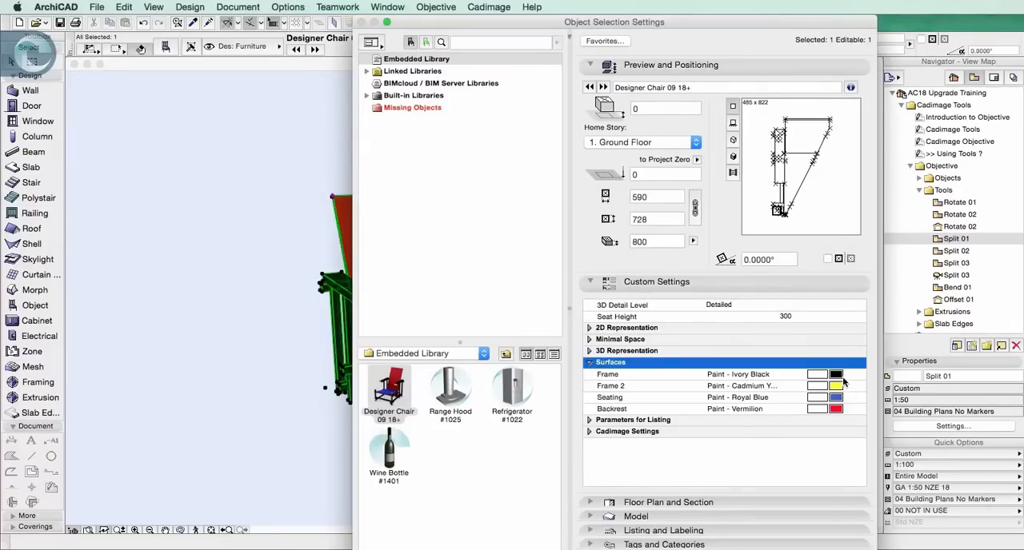
left_click(835, 385)
left_click(580, 391)
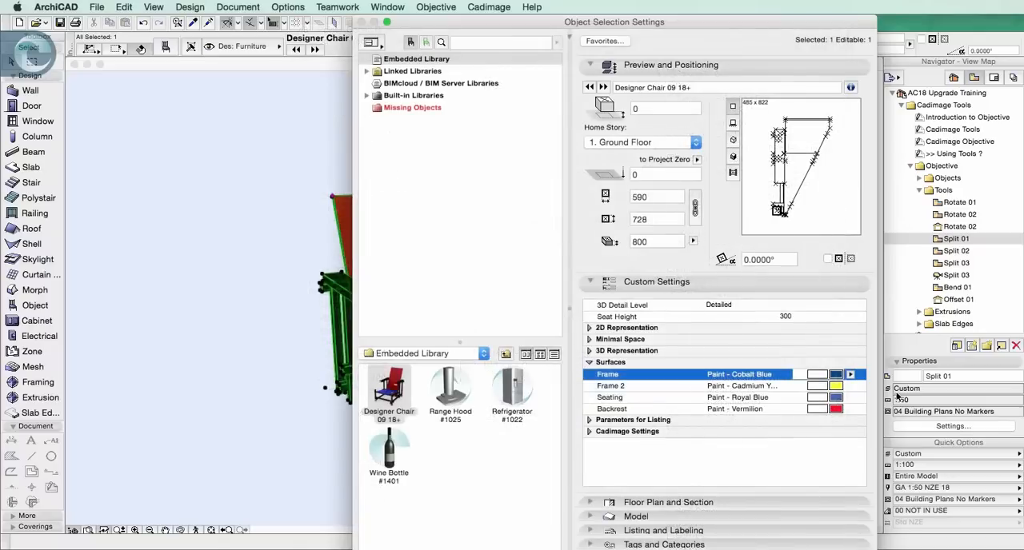
left_click(838, 393)
left_click(565, 414)
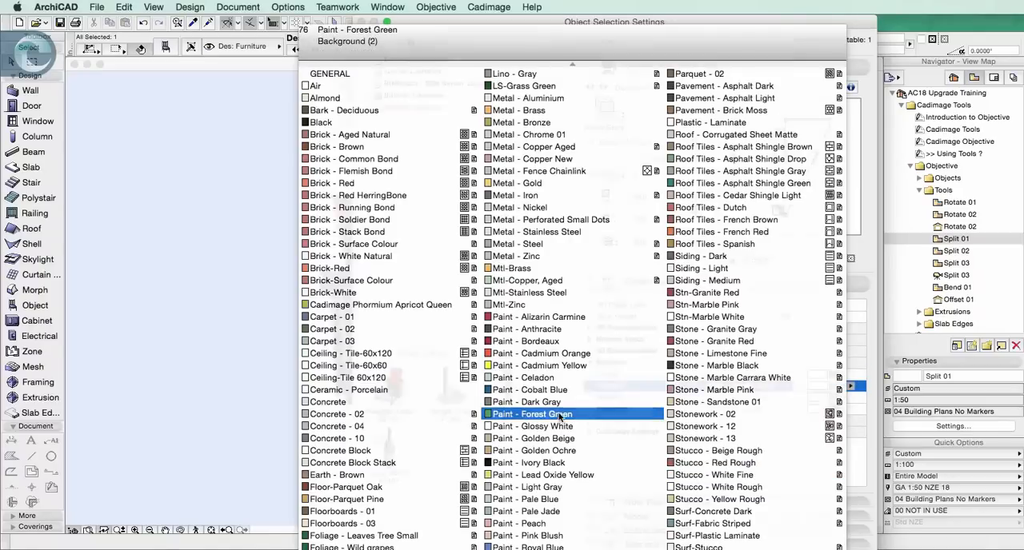
Set the Seating surface to Paint - Alizarin Carmine and the Backrest to Paint - Cadmium Yellow, apply the settings and deselect the piece
left_click(802, 402)
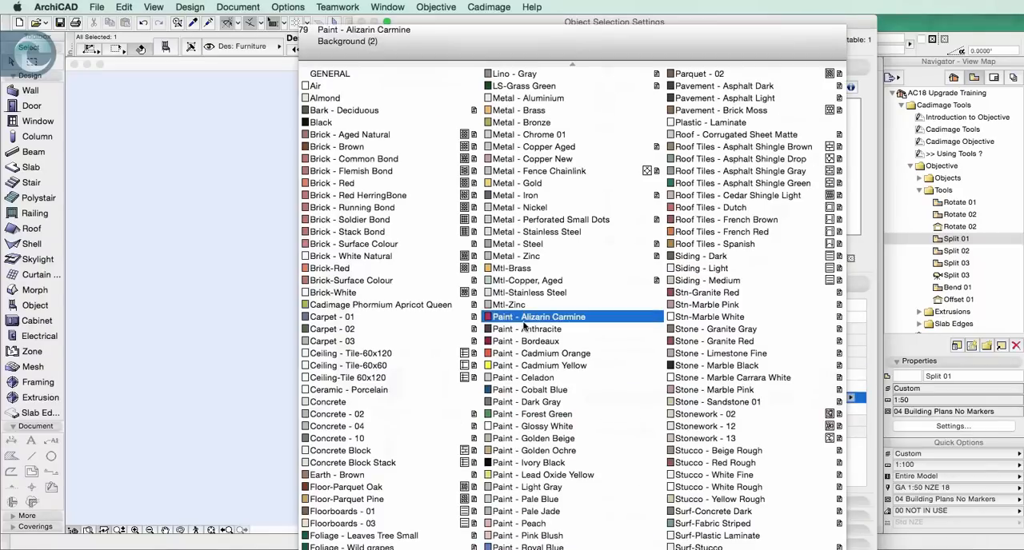
left_click(525, 318)
left_click(843, 412)
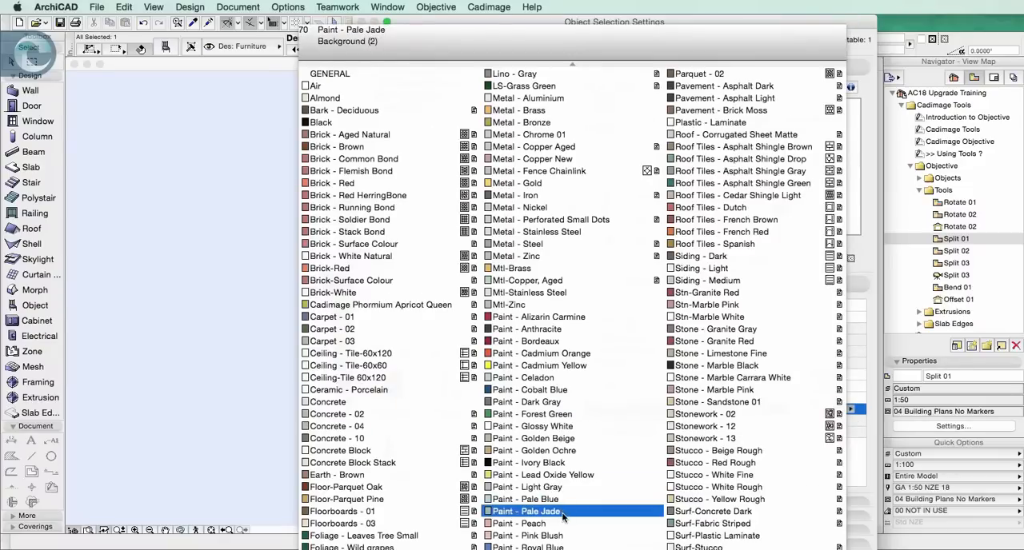
left_click(539, 366)
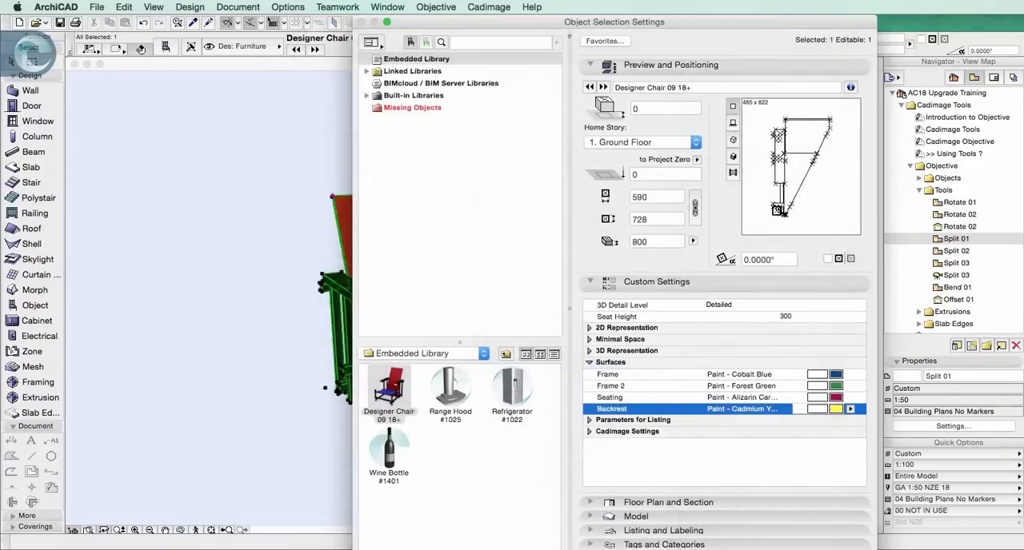
key("Return")
left_click(704, 433)
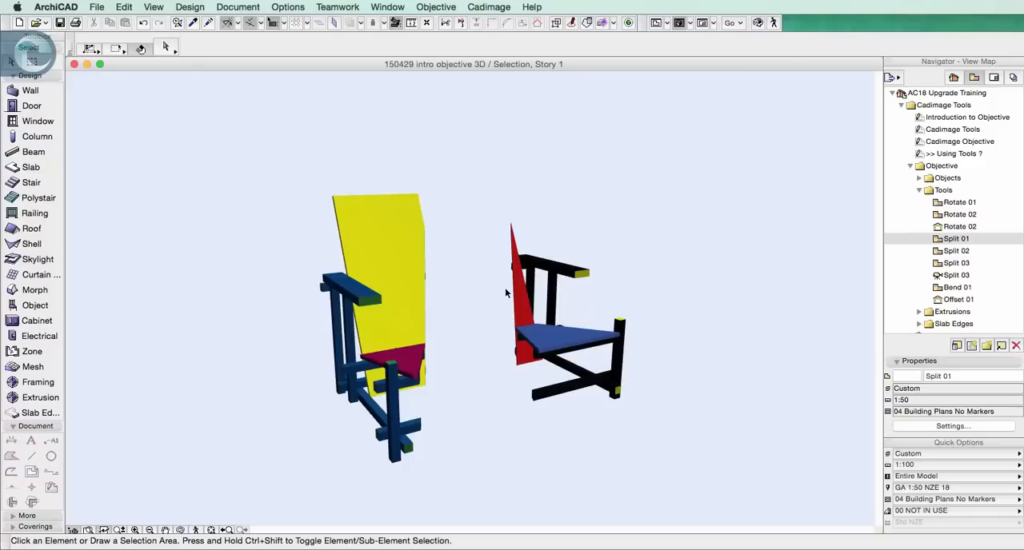
In the Split 02 plan, restore both split chair pieces to whole chairs with Objective's Remove Cuts, leaving nothing selected
double_click(943, 251)
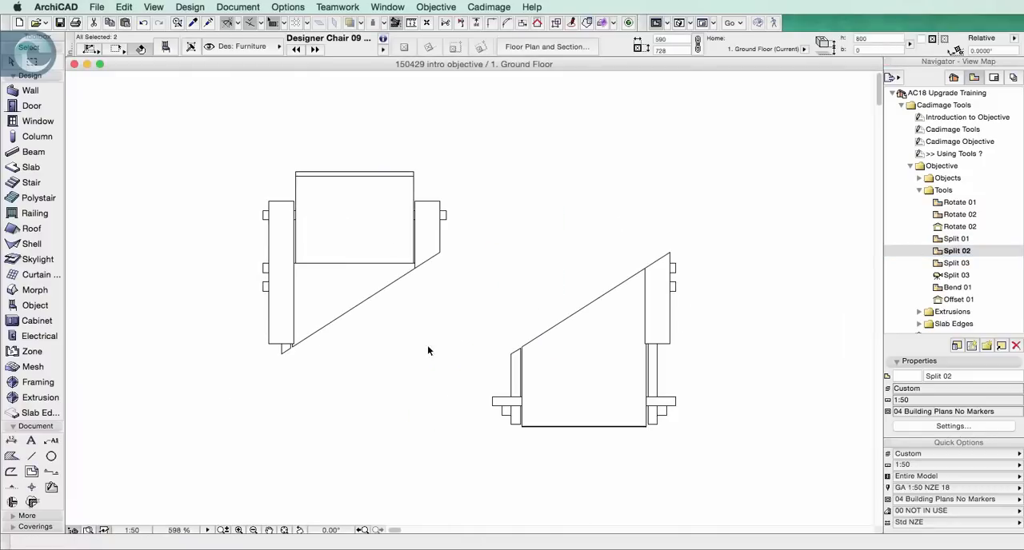
left_click(755, 333)
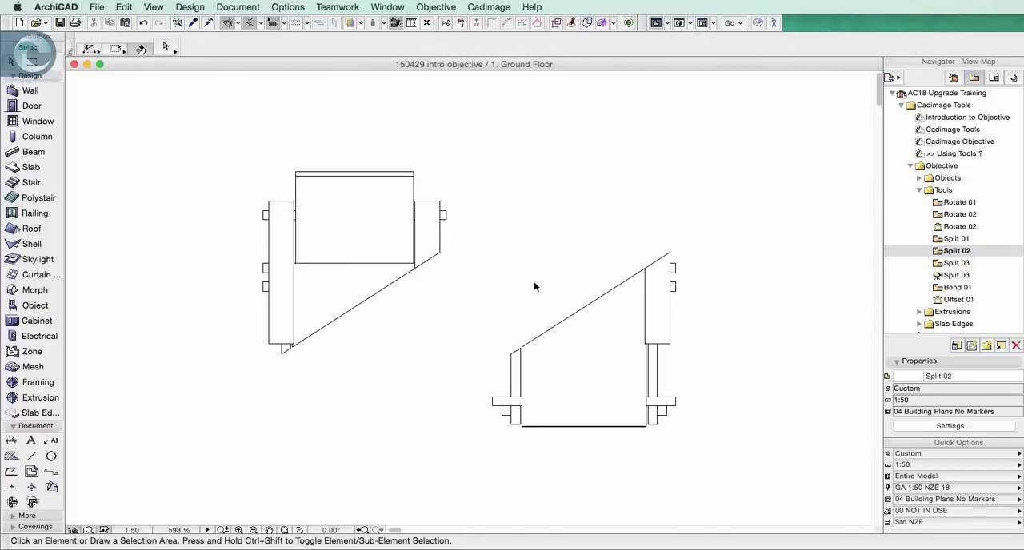
left_click_drag(670, 334, 379, 224)
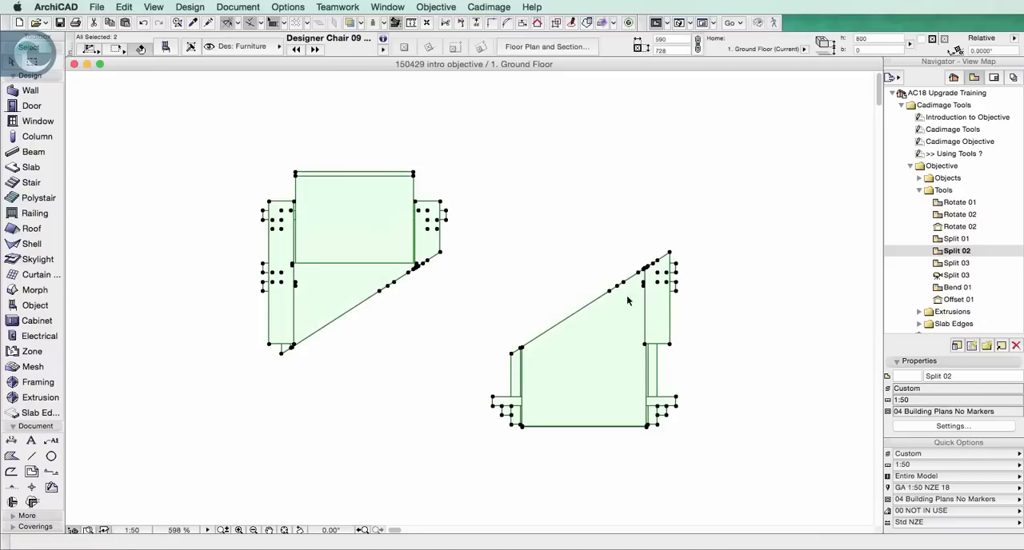
left_click(434, 7)
mouse_move(433, 48)
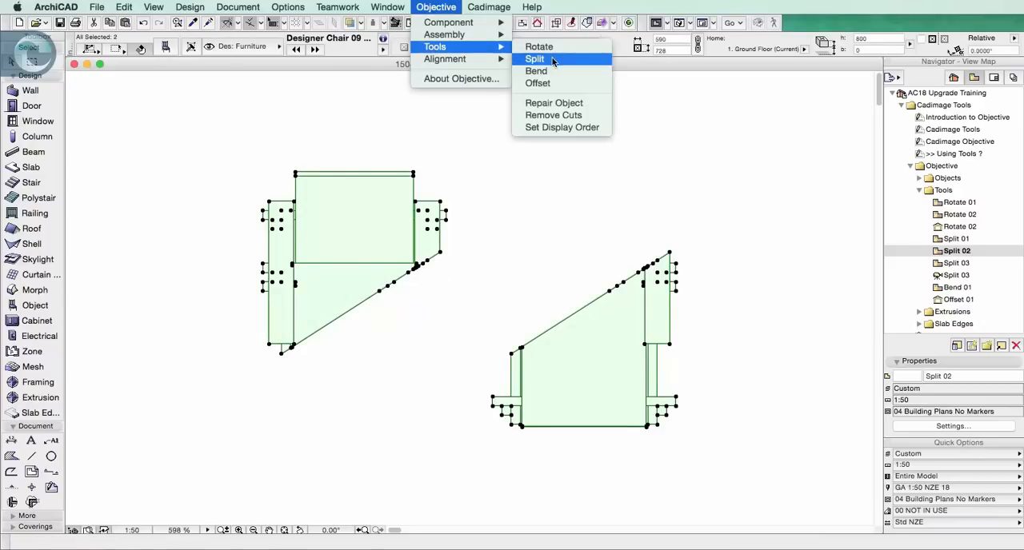
left_click(578, 118)
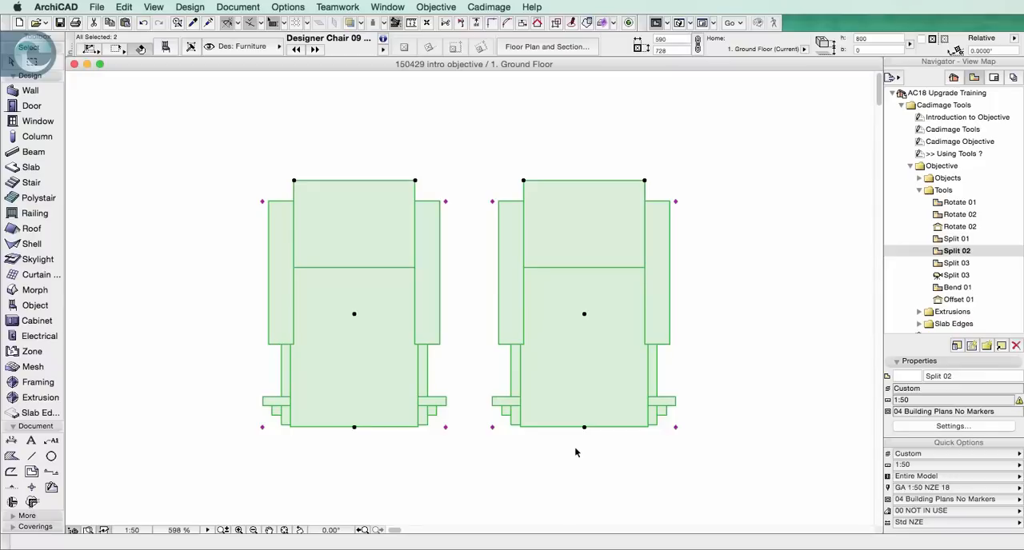
left_click(763, 440)
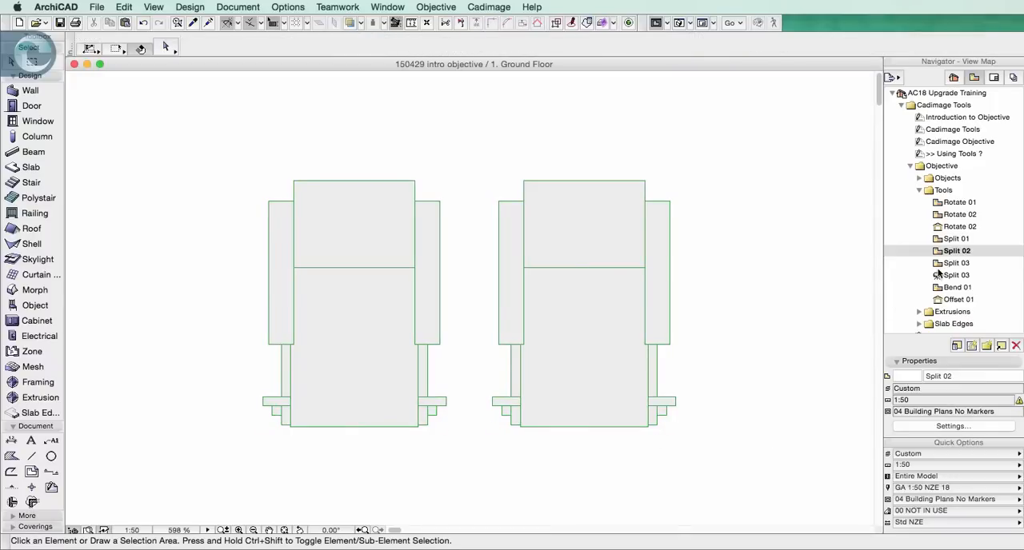
Examine the steel beam frame's corner joints in the Split 03 plan and 3D views, and return to the plan
double_click(941, 267)
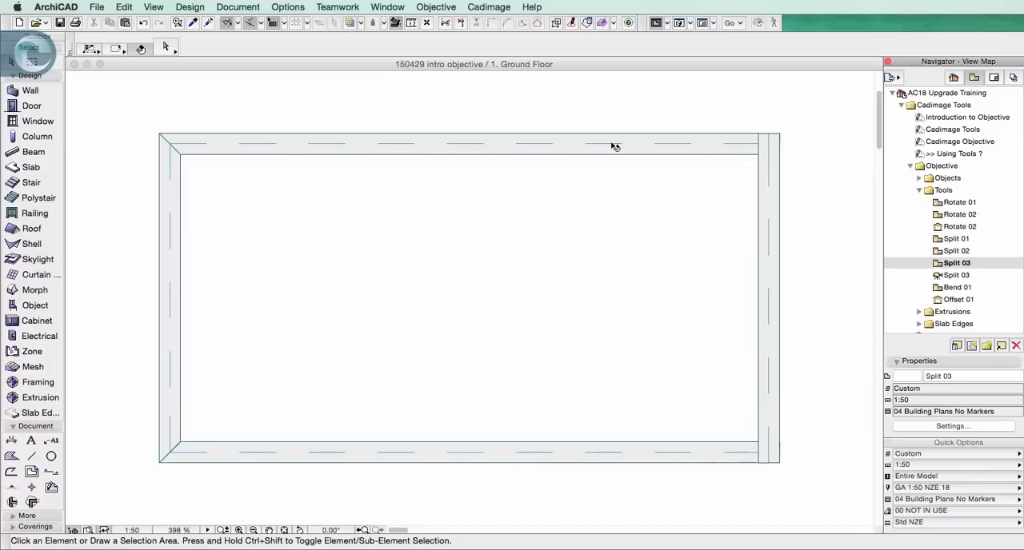
double_click(956, 275)
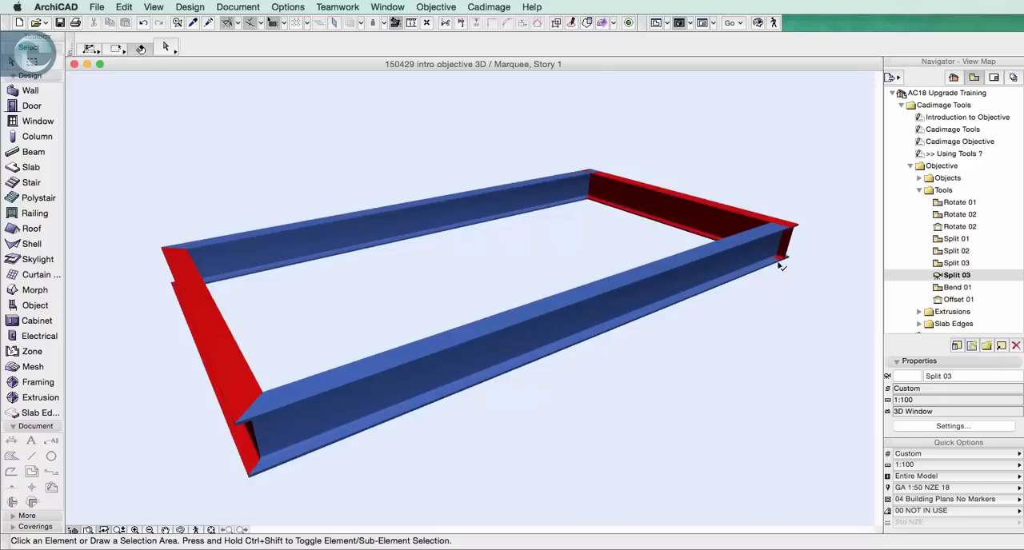
double_click(944, 263)
Split the frame's right-hand steel beam diagonally across its upper corner with Objective, discarding the outer triangle to mitre that end
left_click_drag(775, 183, 718, 220)
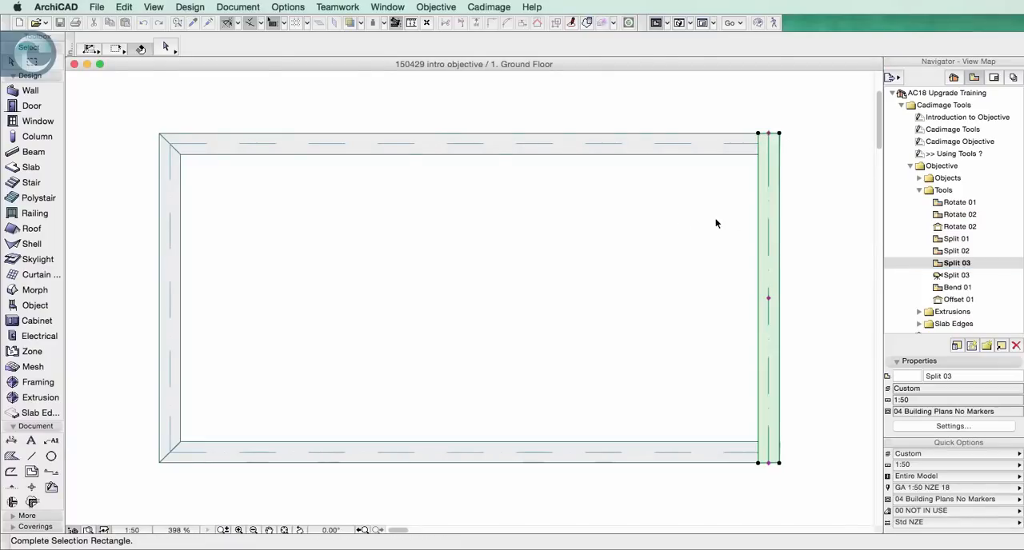
left_click(435, 6)
mouse_move(472, 46)
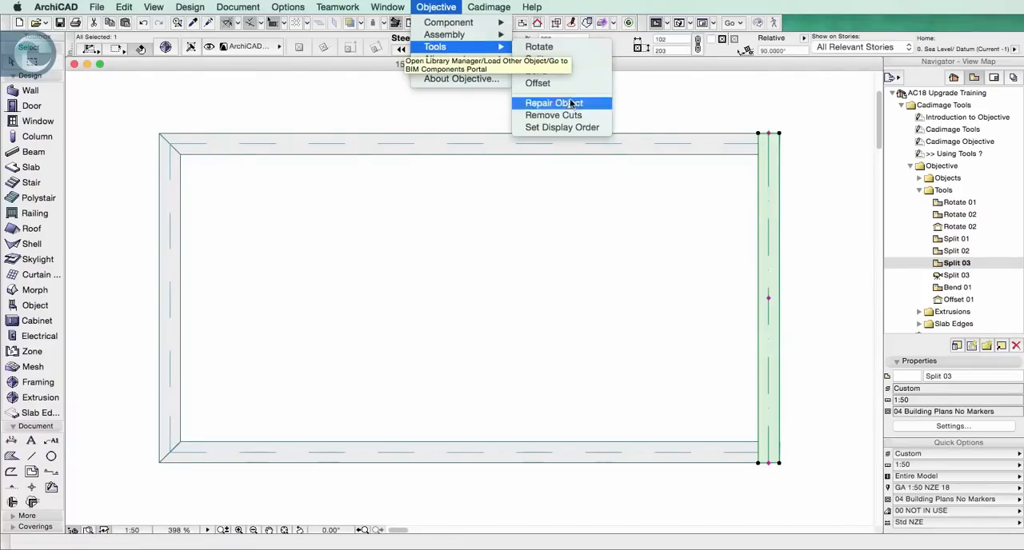
left_click(541, 58)
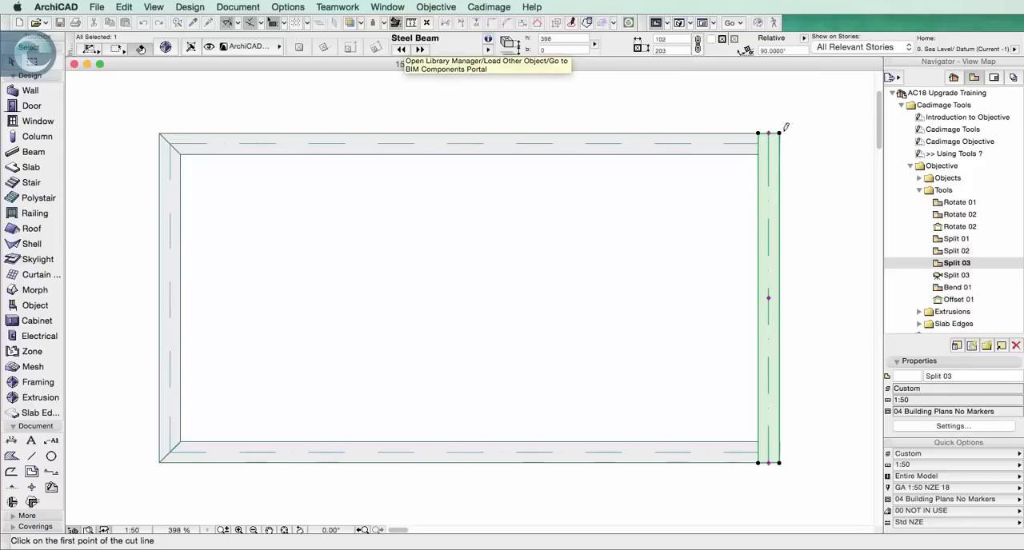
left_click(779, 133)
left_click(741, 169)
left_click(675, 114)
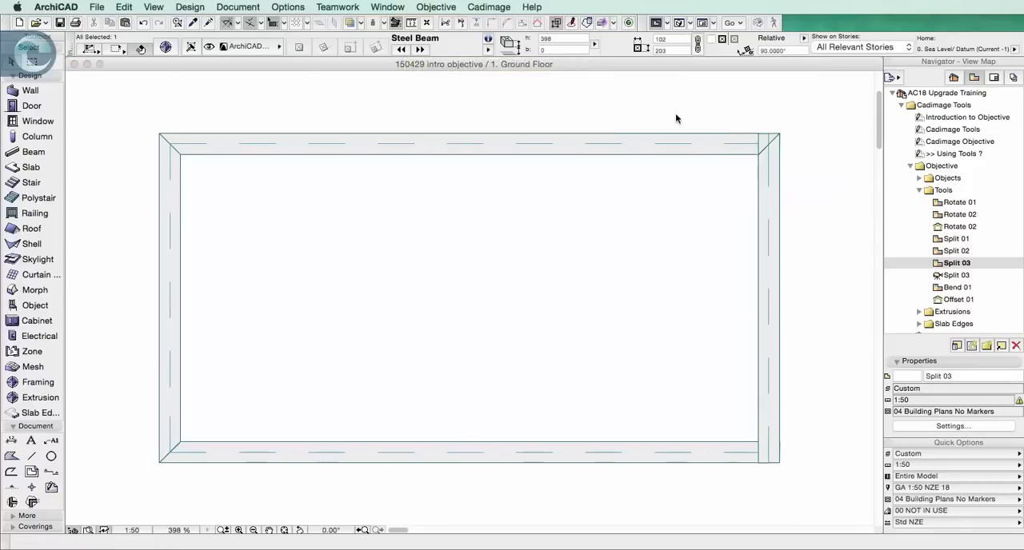
left_click(676, 113)
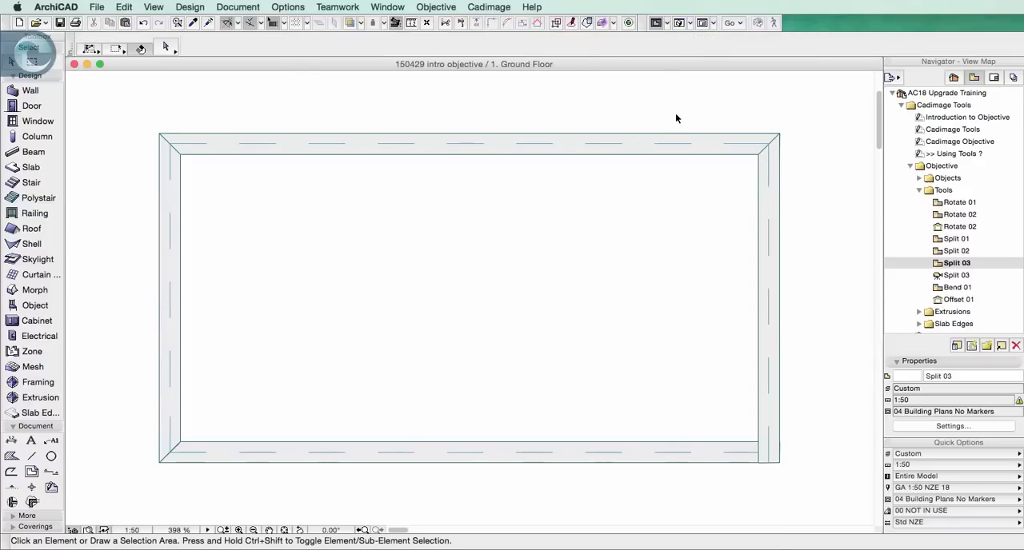
Split the frame's upper steel beam along the same corner diagonal to mitre its right end, and check the joint in the Split 03 3D view
left_click(710, 151)
left_click(500, 4)
mouse_move(436, 7)
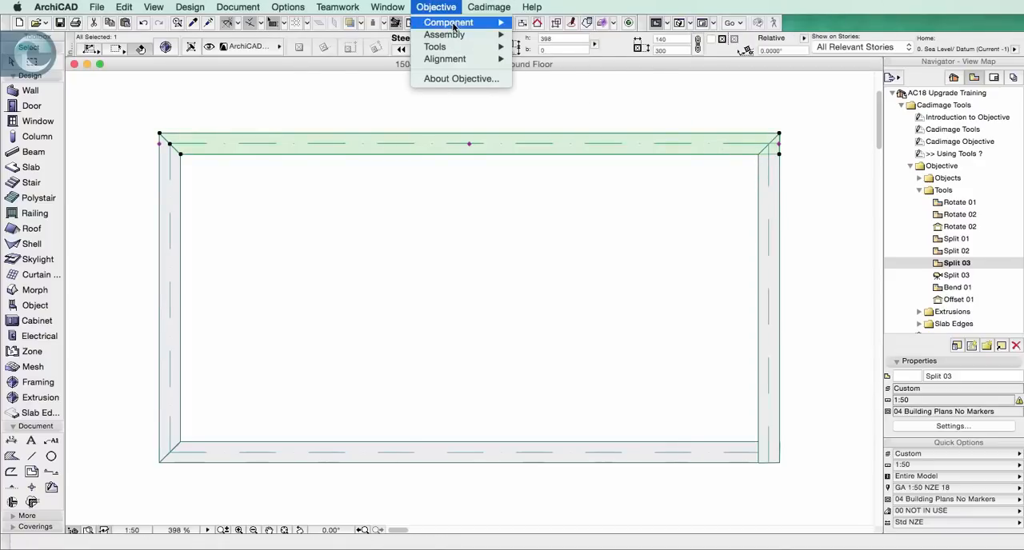
mouse_move(457, 49)
left_click(536, 58)
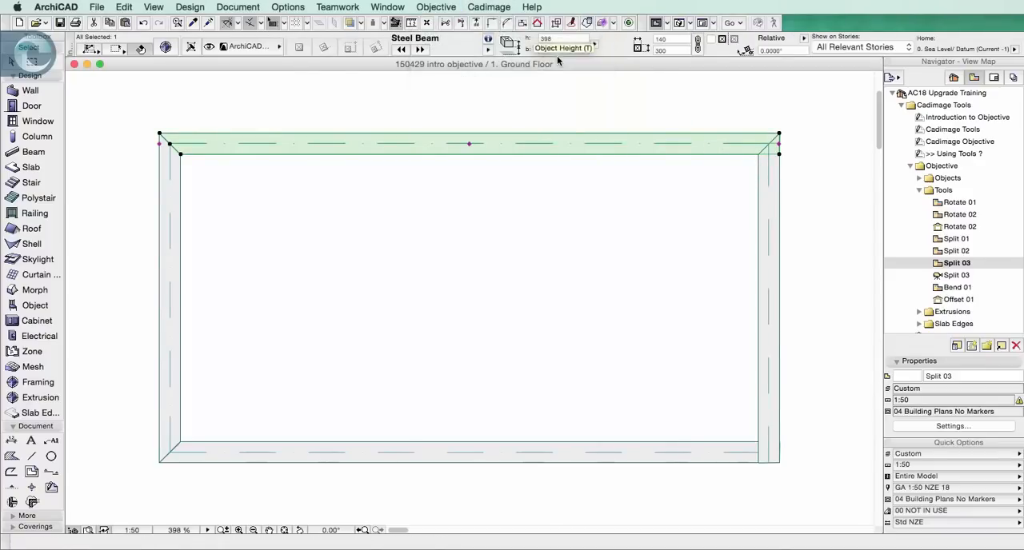
left_click(780, 133)
left_click(761, 153)
left_click(814, 164)
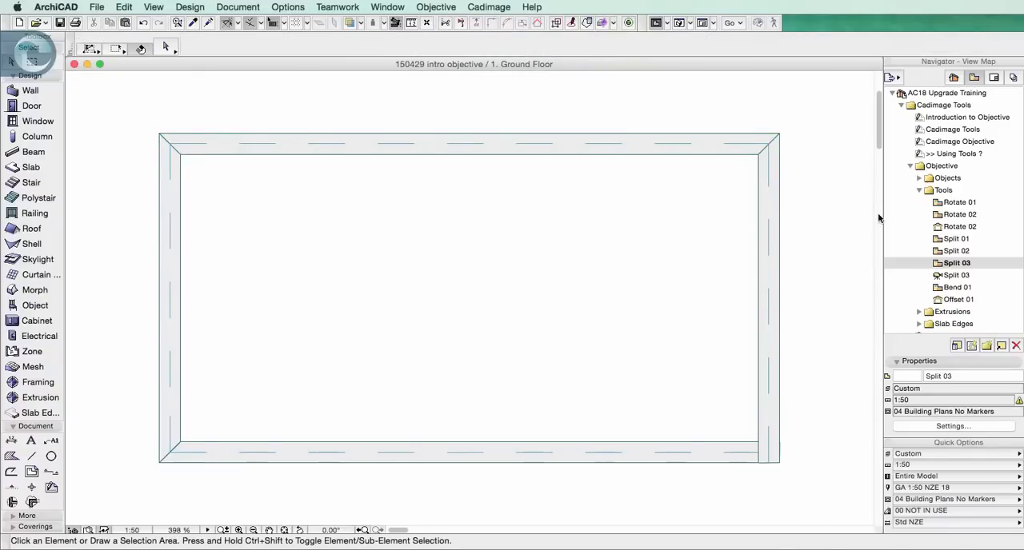
double_click(948, 275)
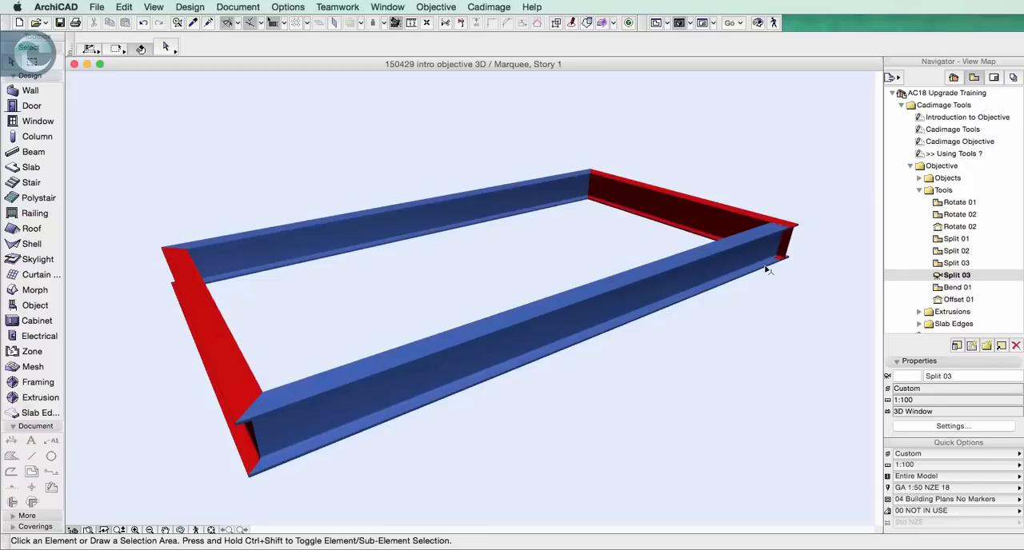
mouse_move(740, 265)
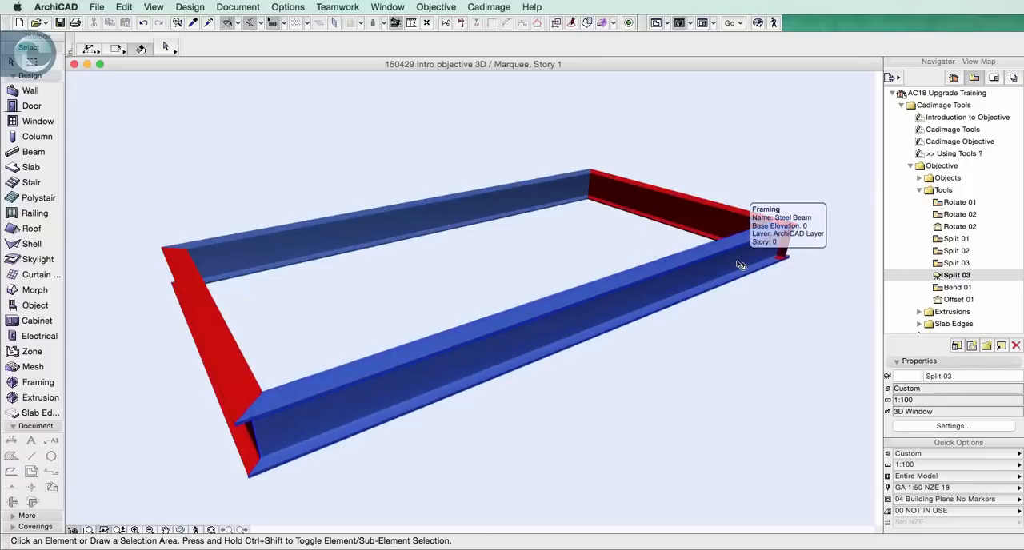
Return to the plan and place a Fluorescent Lamp 18 from Interior Lamps 18 in the middle of the beam frame
key("F2")
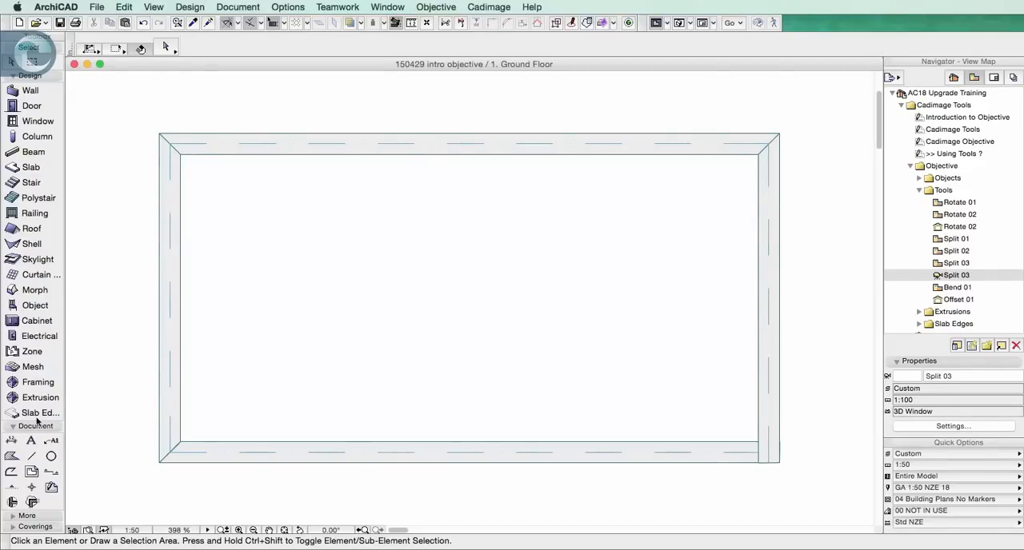
left_click(23, 516)
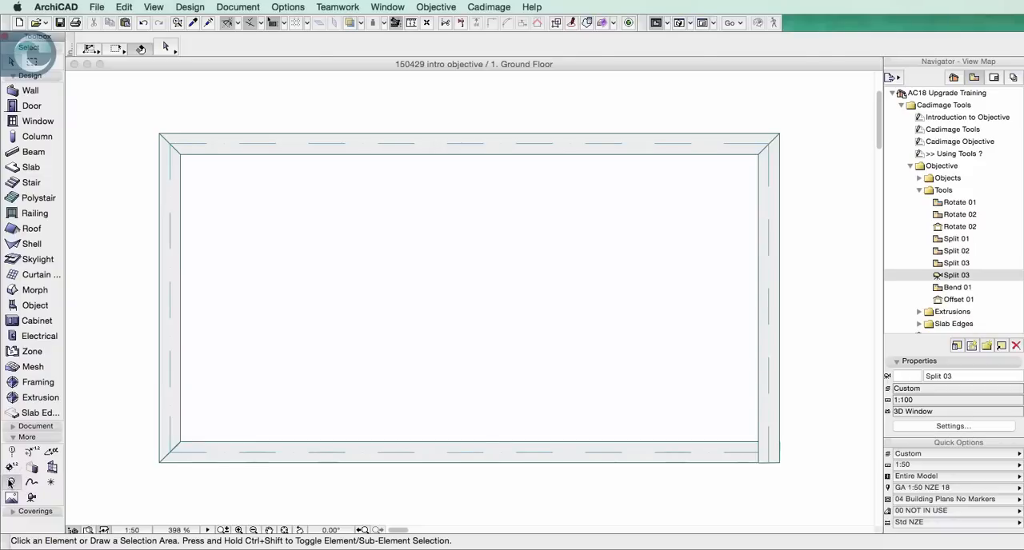
double_click(12, 483)
left_click(391, 475)
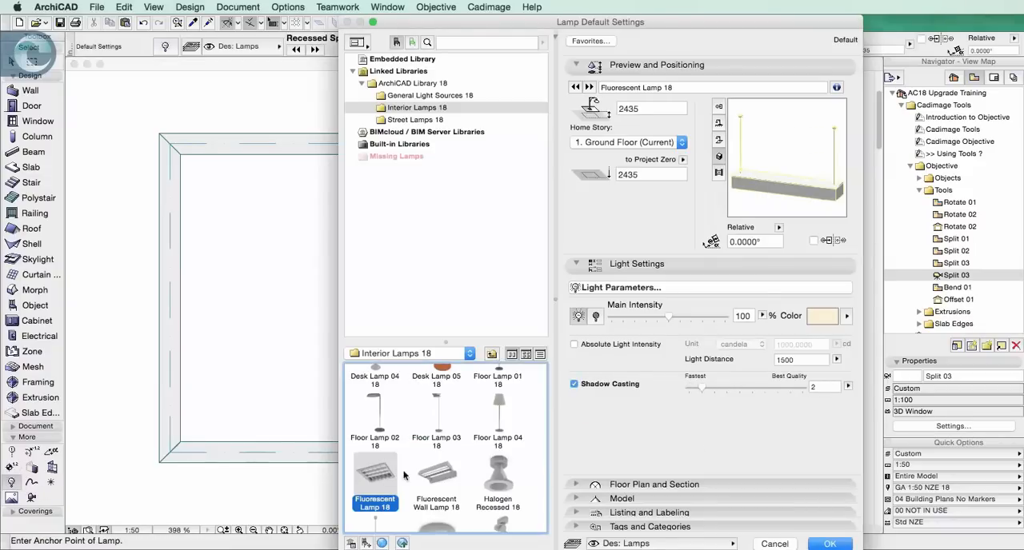
left_click(832, 543)
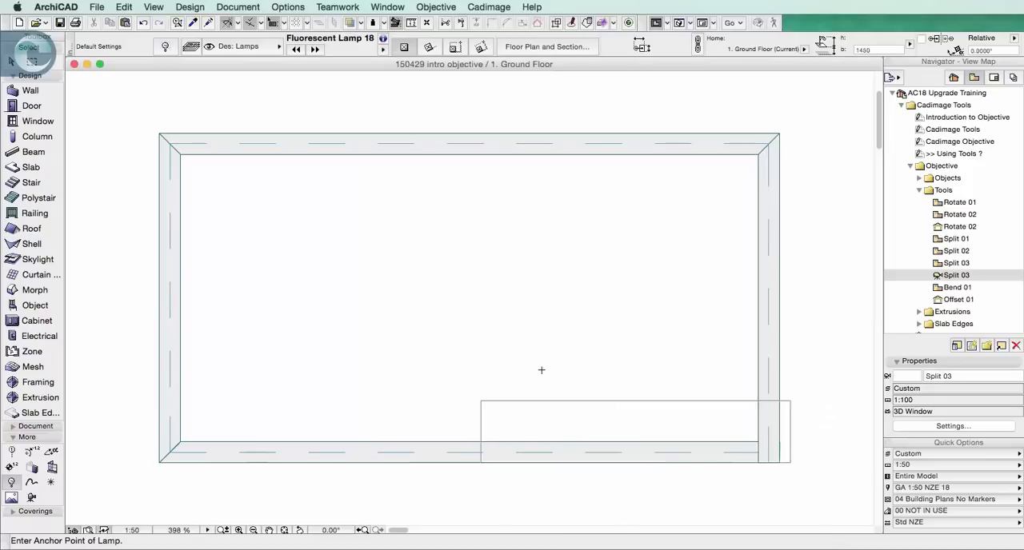
left_click(466, 295)
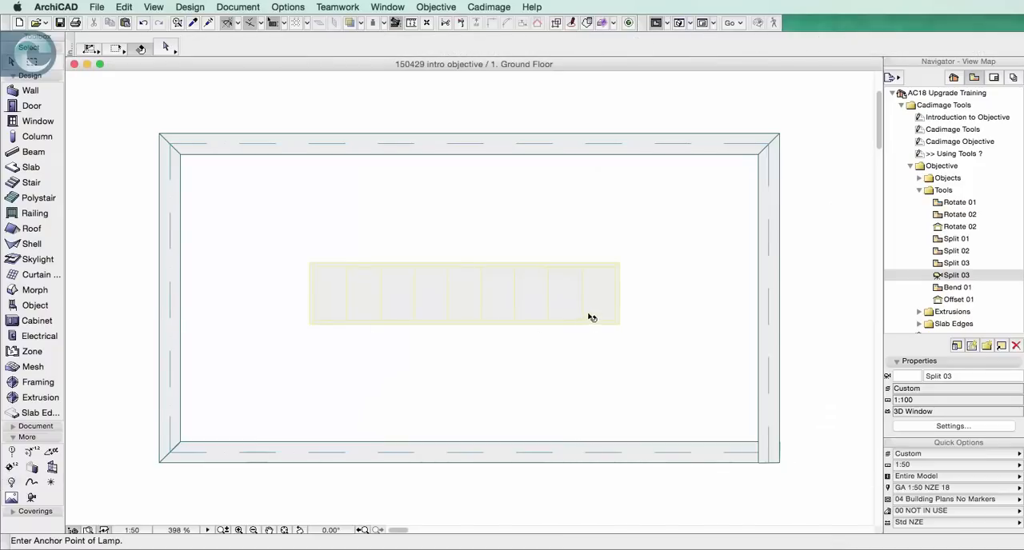
Rotate the fluorescent lamp with Objective about a horizontal axis through its centre point and deselect it
left_click(436, 7)
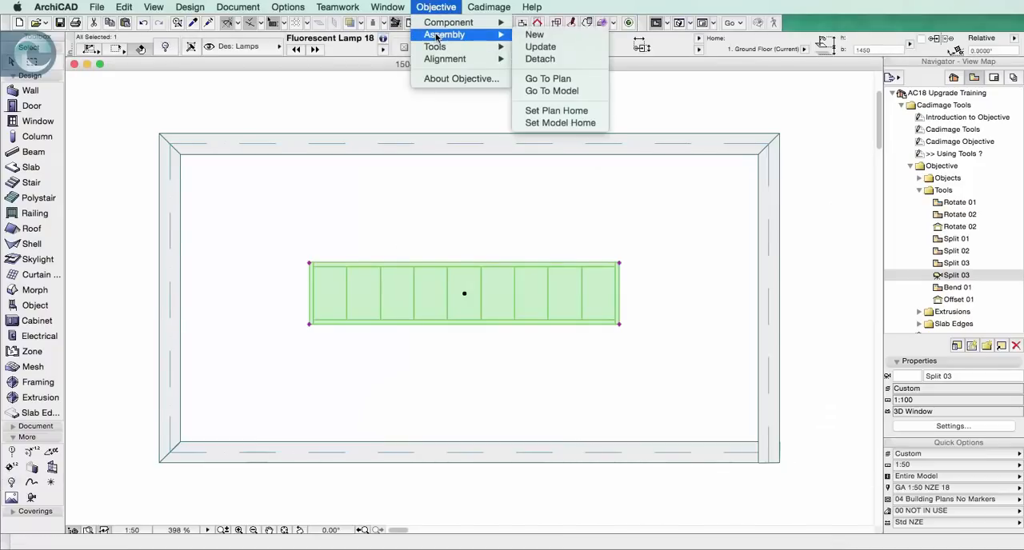
mouse_move(465, 50)
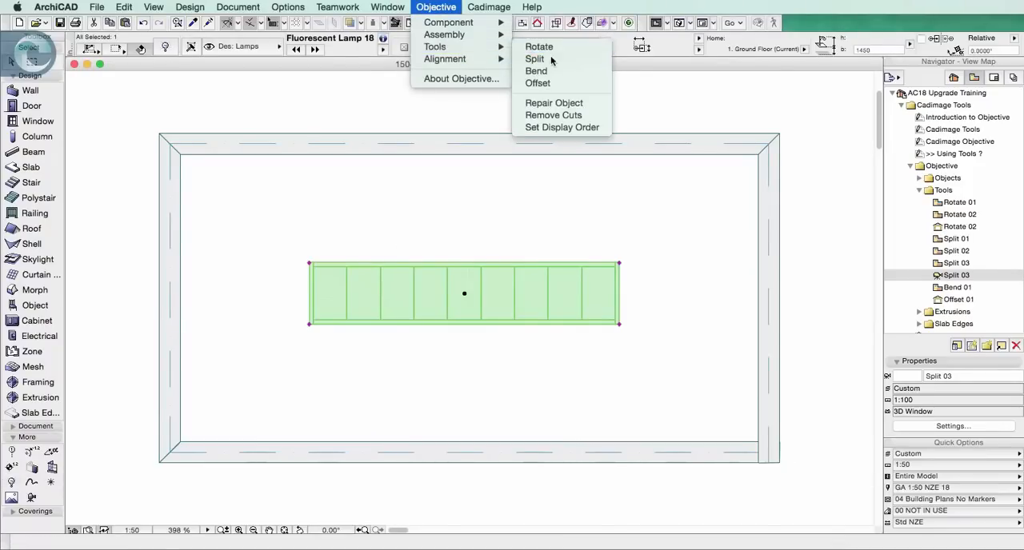
left_click(554, 48)
left_click(464, 294)
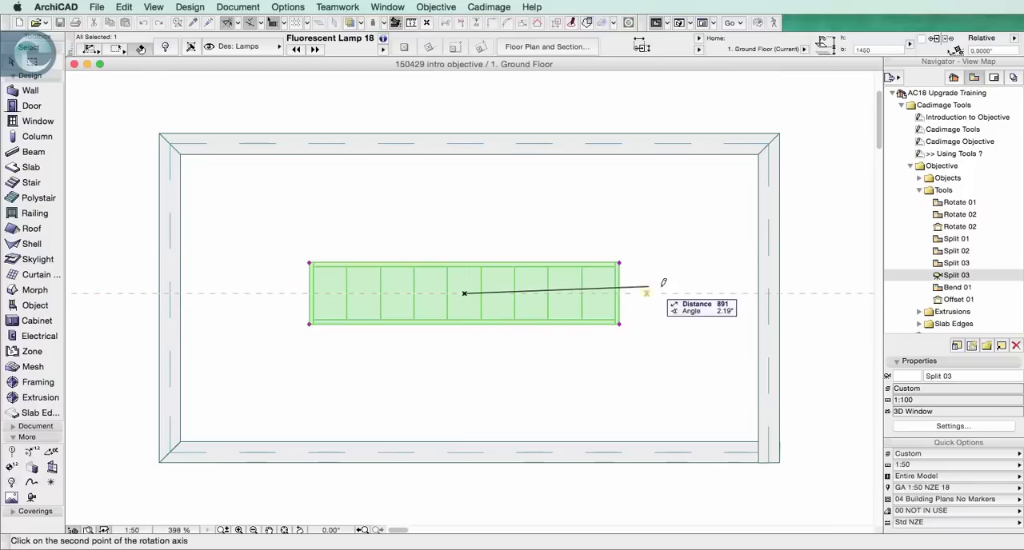
left_click(689, 294)
left_click(697, 308)
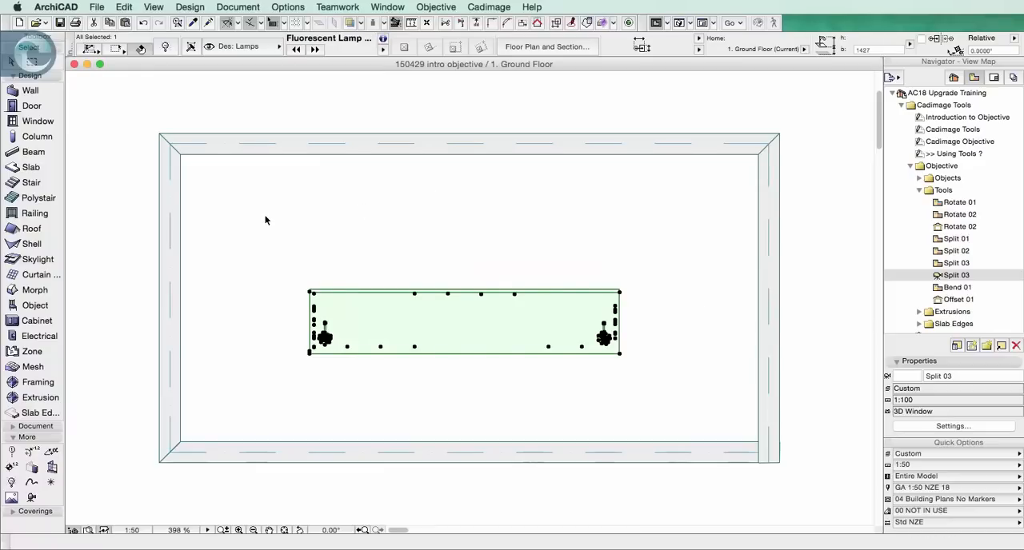
key("Escape")
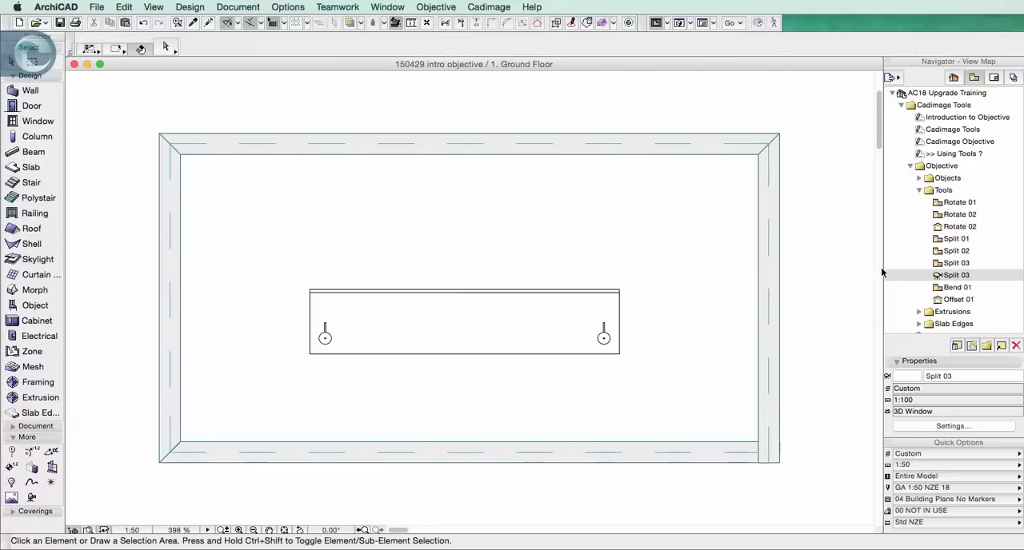
Inspect the rotated lamp in 3D and view its selection settings in the Embedded Library, closing them without changes
double_click(953, 275)
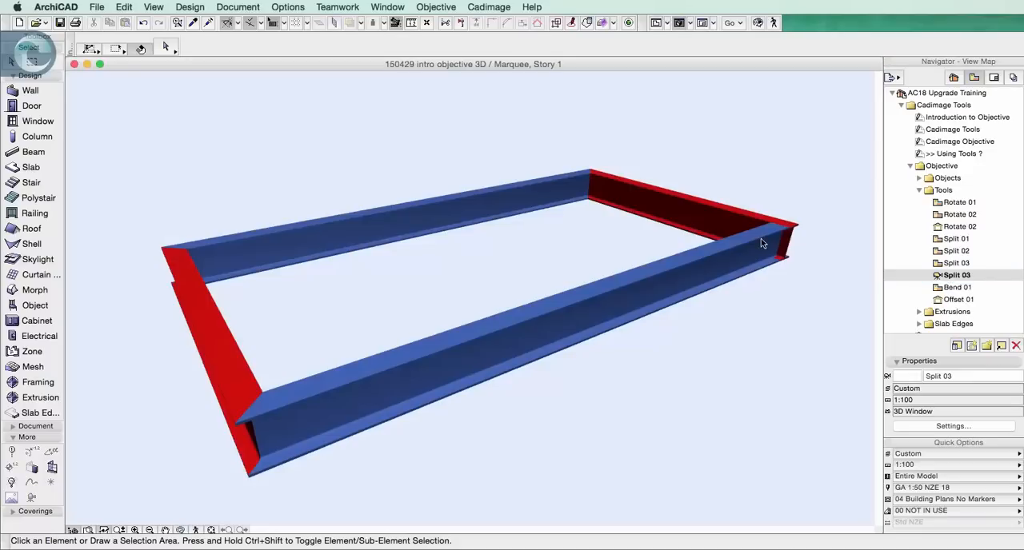
middle_click_drag(692, 290, 758, 283, "shift")
left_click(486, 263)
left_click(165, 48)
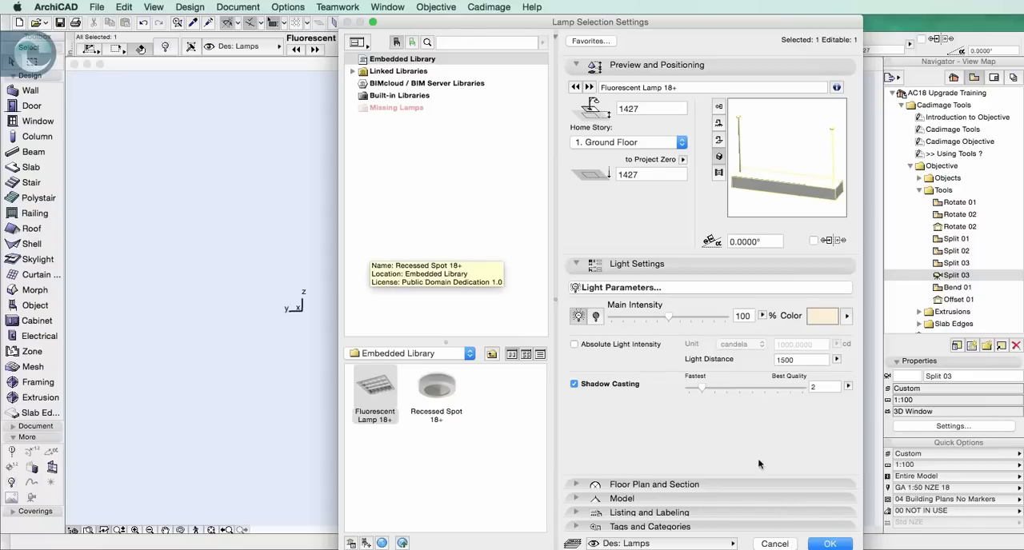
left_click(782, 545)
In the Bend 01 plan, bend the frame's upper steel beam into a shallow curve toward the inside with Objective
double_click(964, 290)
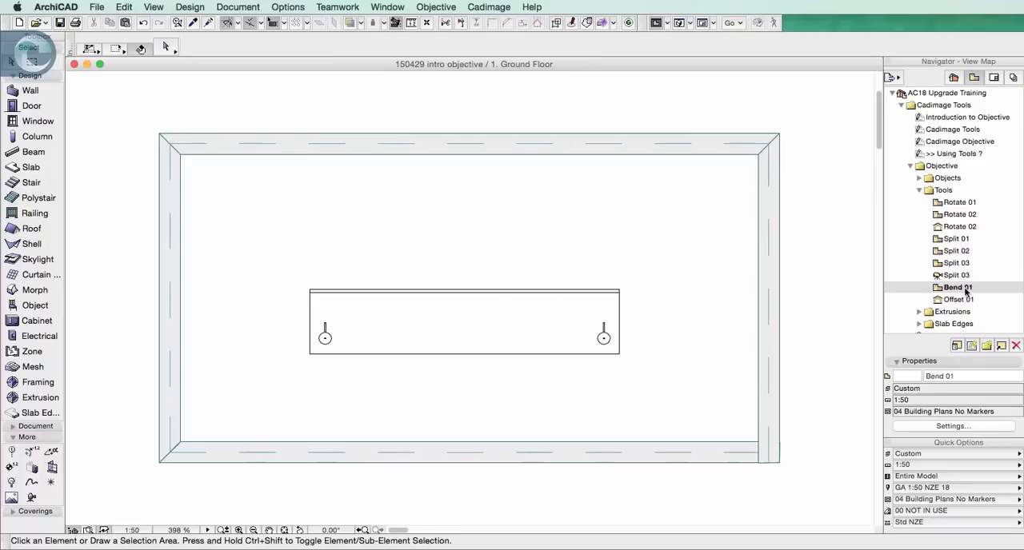
left_click(464, 142)
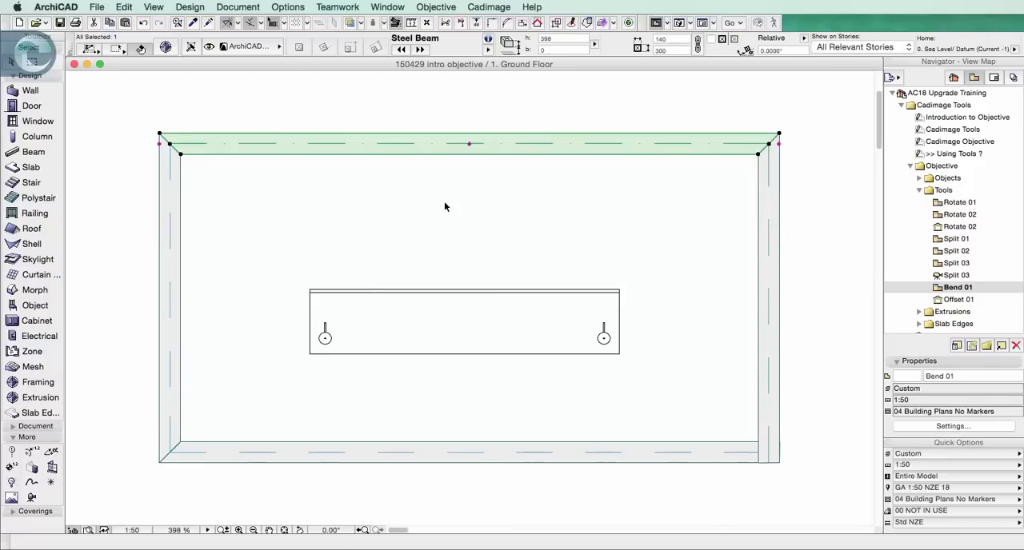
left_click(440, 7)
mouse_move(480, 46)
left_click(536, 71)
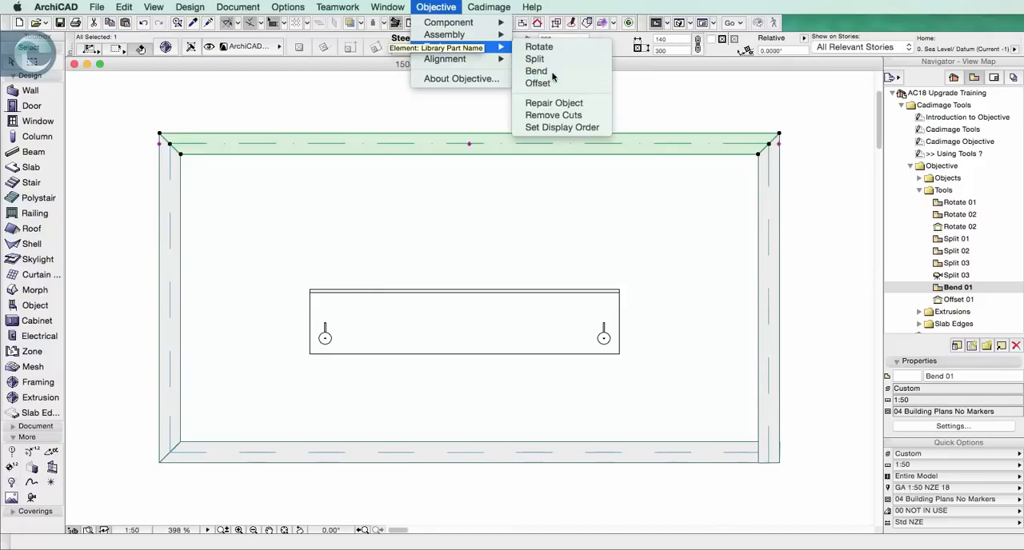
left_click(493, 181)
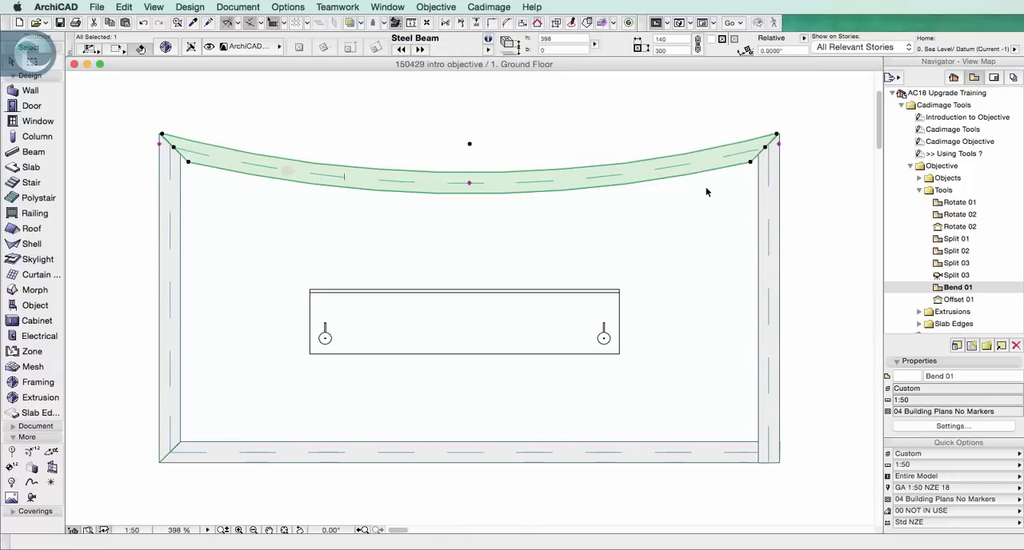
Bend the frame's right-hand steel beam into an outward curve with Objective, leaving nothing selected
left_click(771, 202)
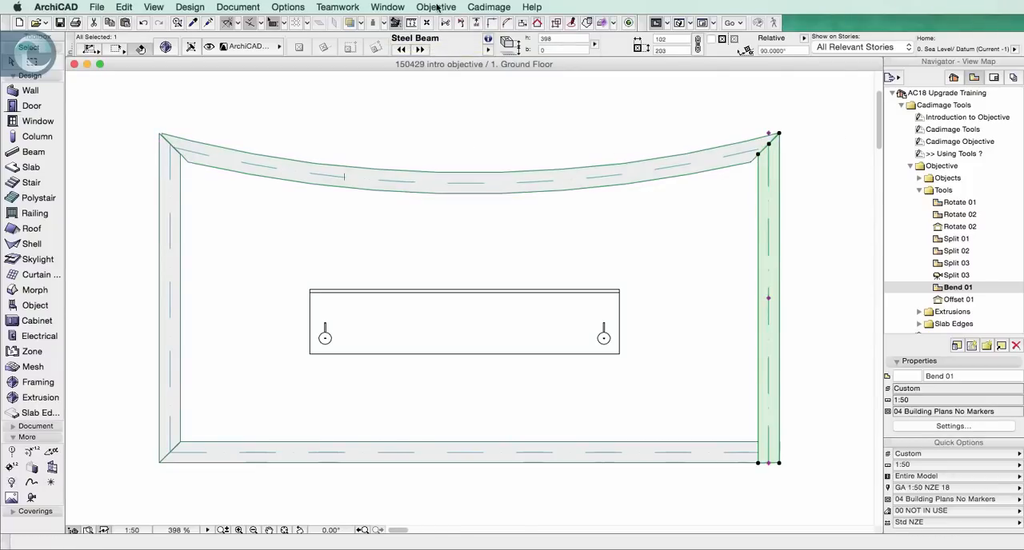
left_click(437, 7)
mouse_move(448, 48)
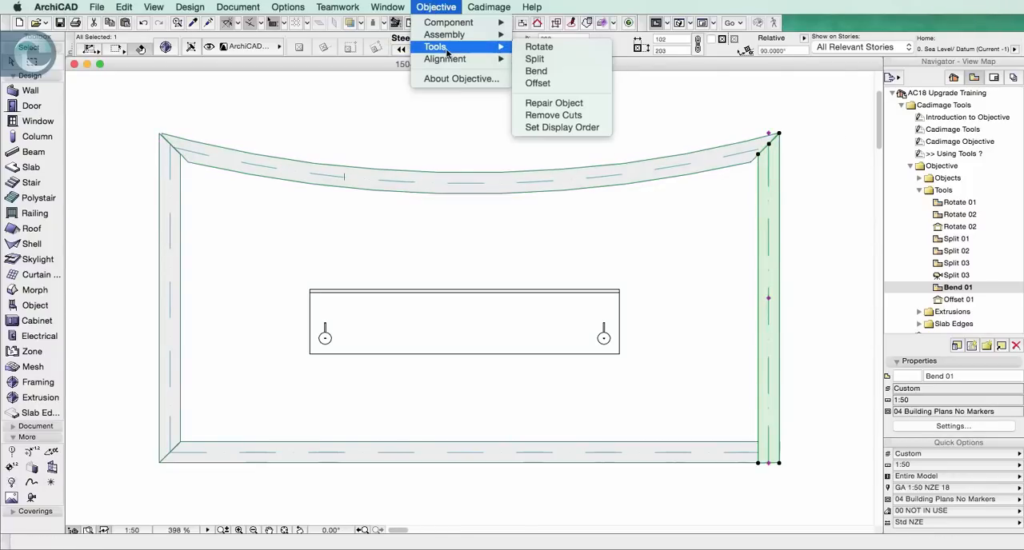
left_click(566, 76)
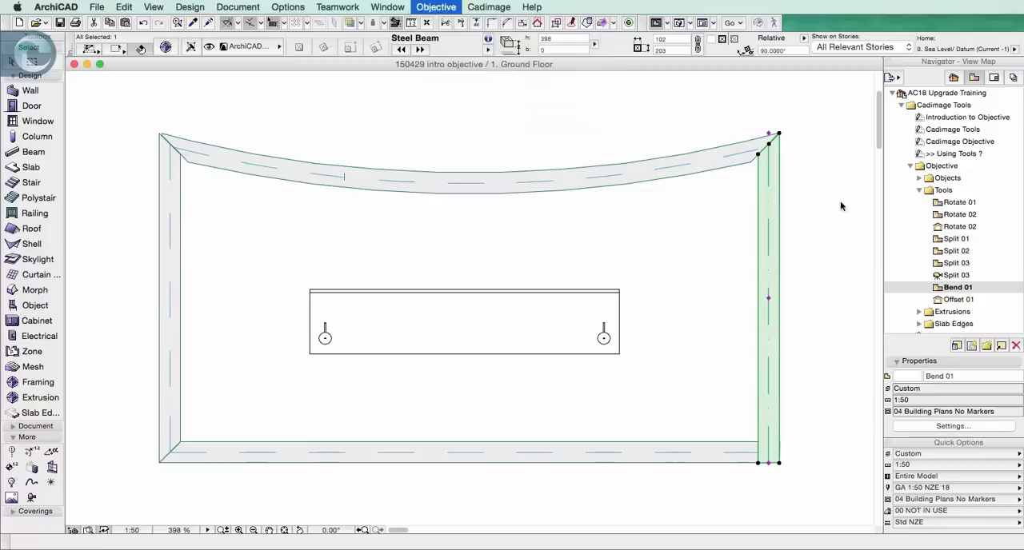
left_click(824, 244)
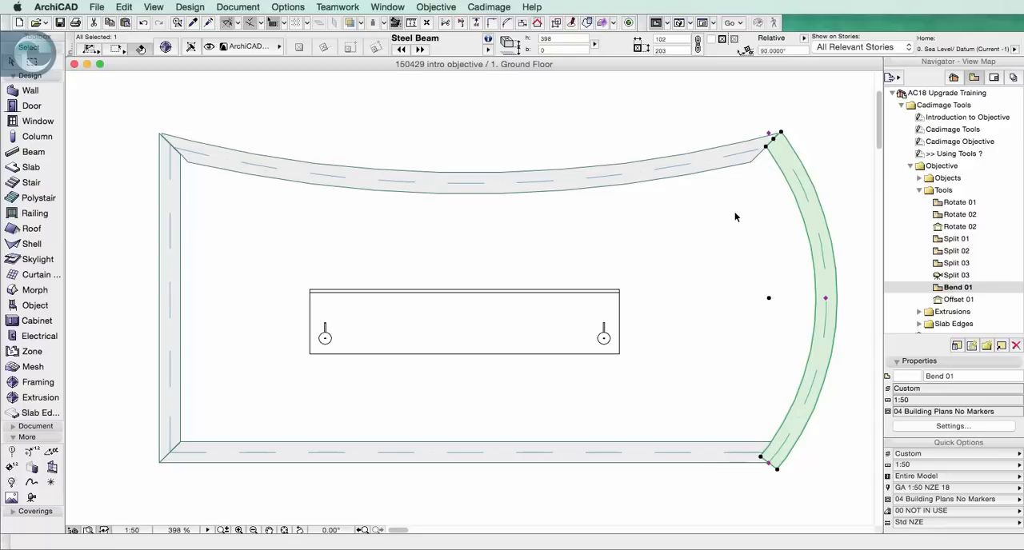
left_click(851, 416)
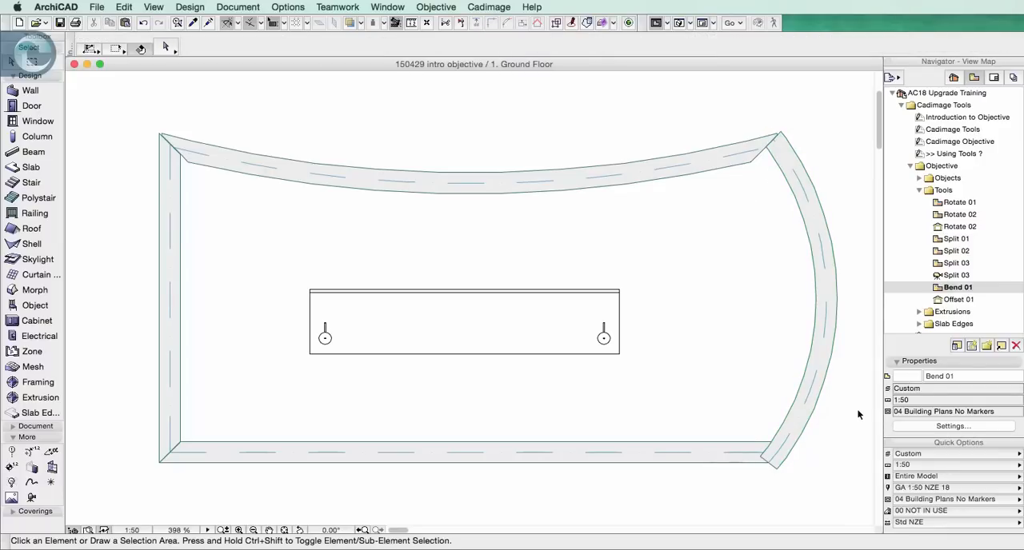
In the Offset 01 view, offset the steel beam's right end 500 mm down to the right slab's upper corner with Objective
double_click(960, 299)
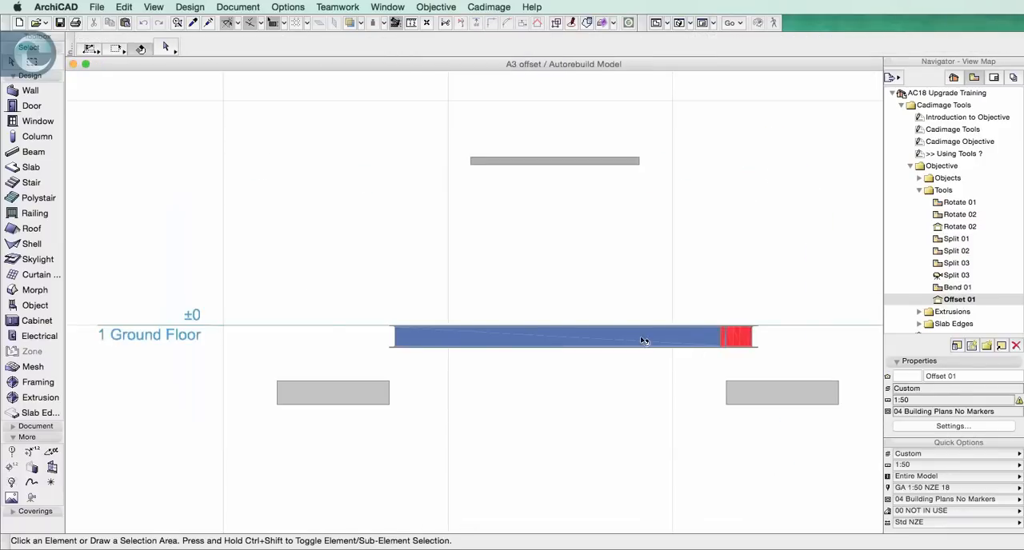
left_click(529, 343)
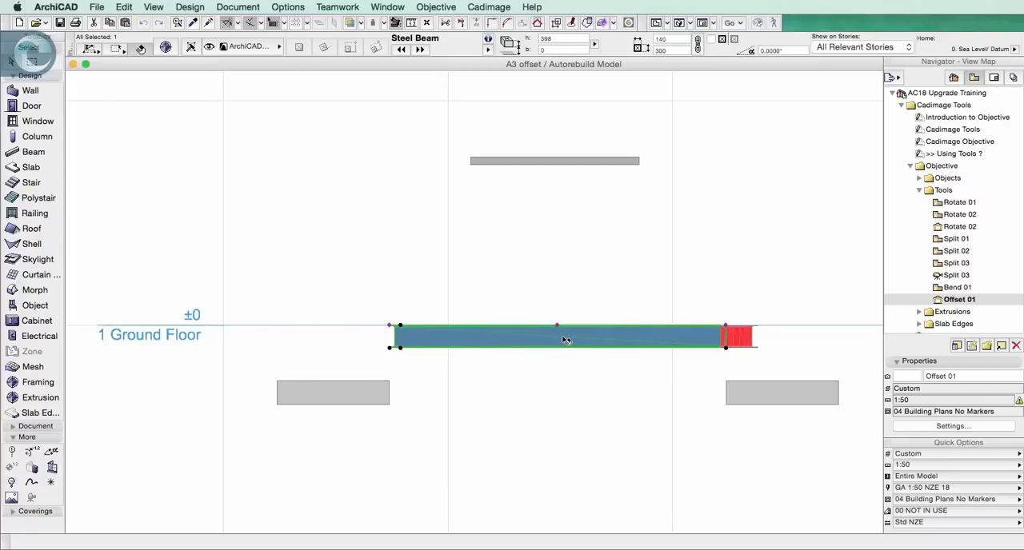
left_click(436, 7)
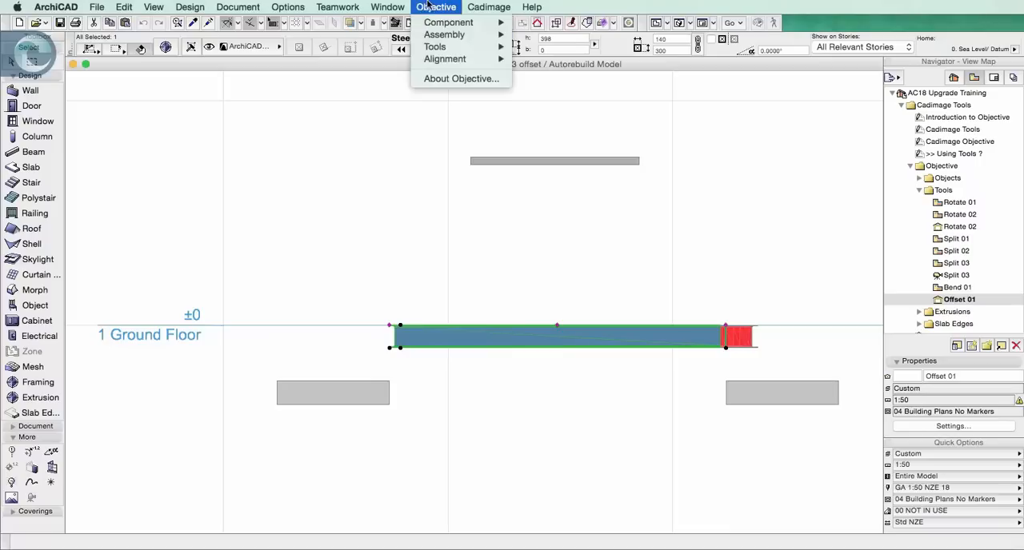
mouse_move(448, 47)
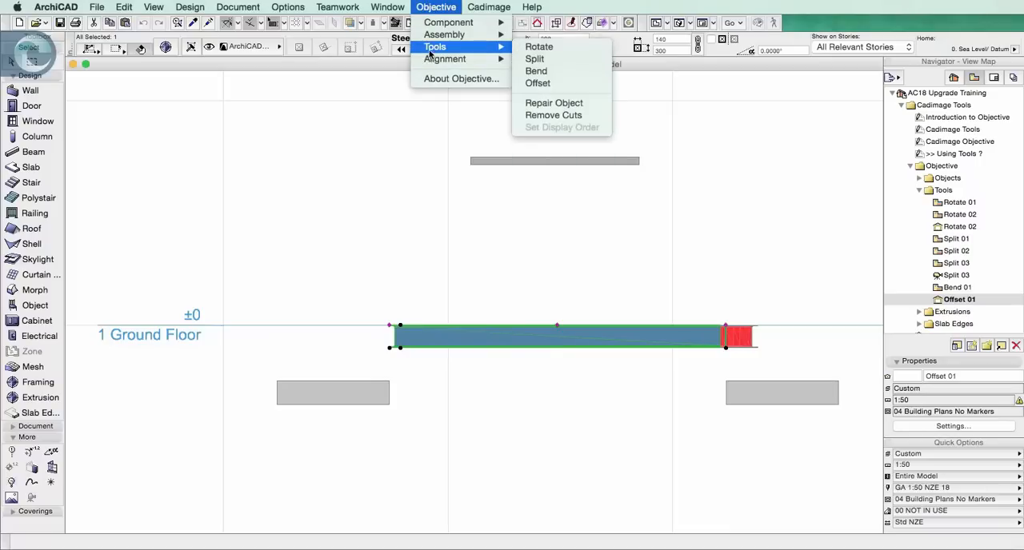
left_click(552, 84)
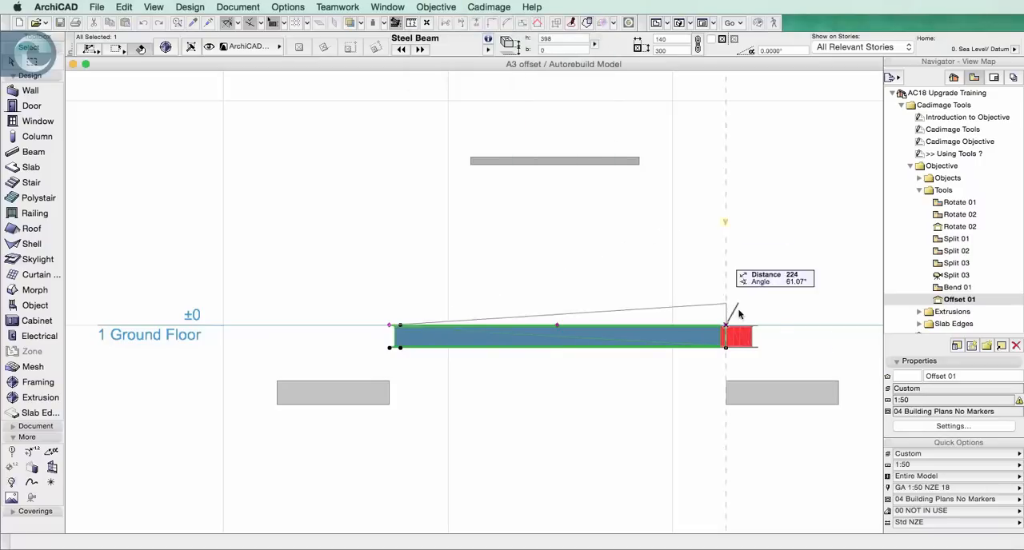
left_click(728, 379)
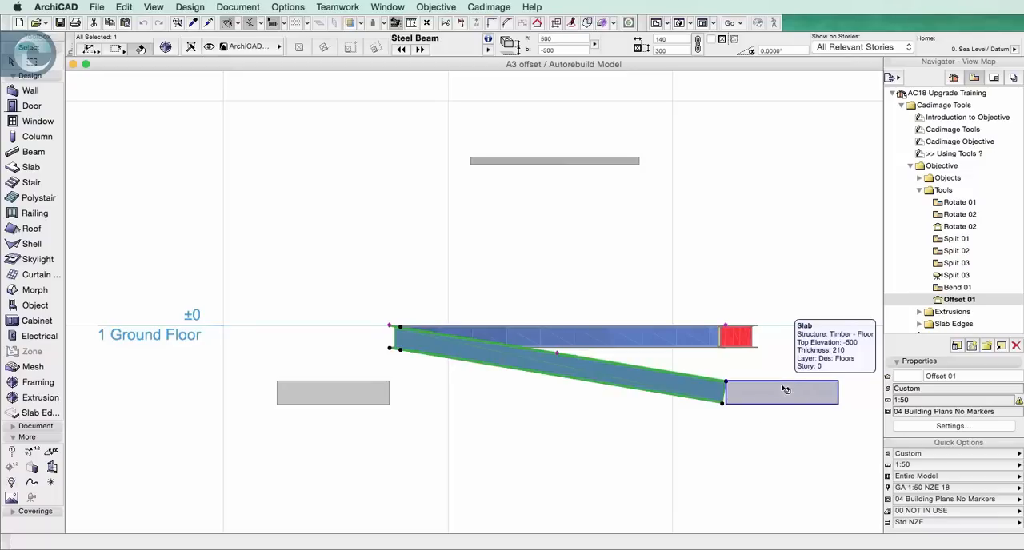
Collapse the Tools view folder, expand Extrusions, and open the Create Profile 01 plan
left_click(918, 190)
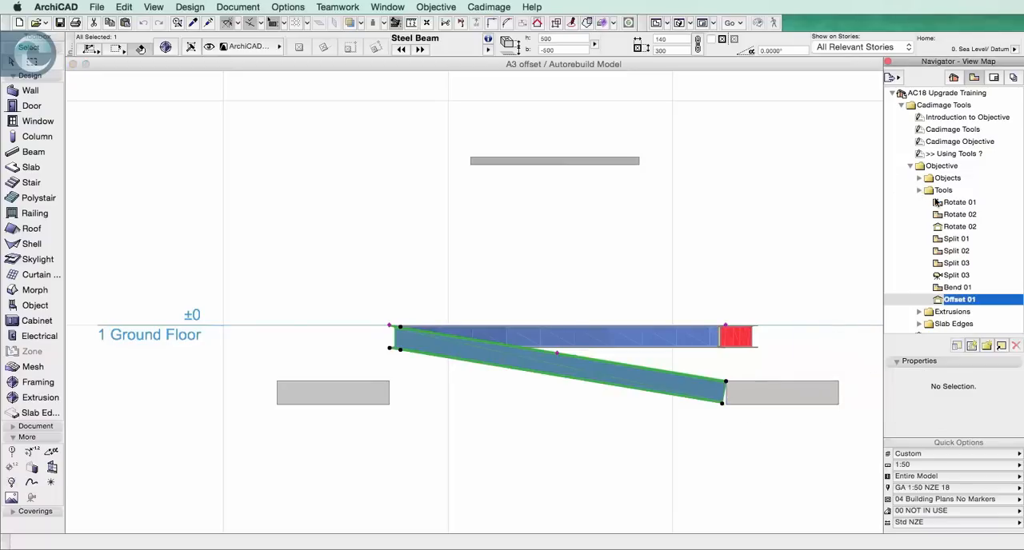
left_click(918, 191)
left_click(930, 203)
left_click(920, 203)
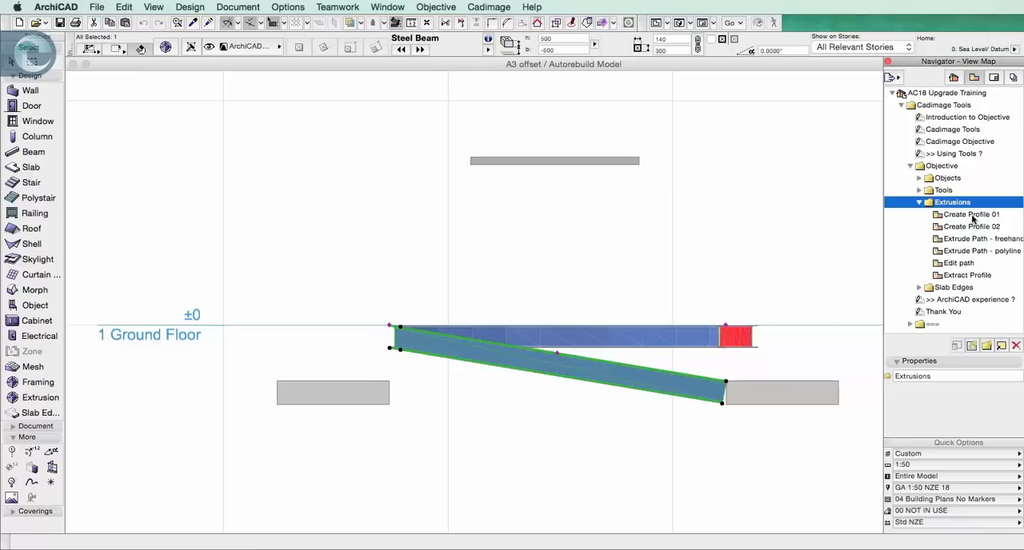
double_click(956, 218)
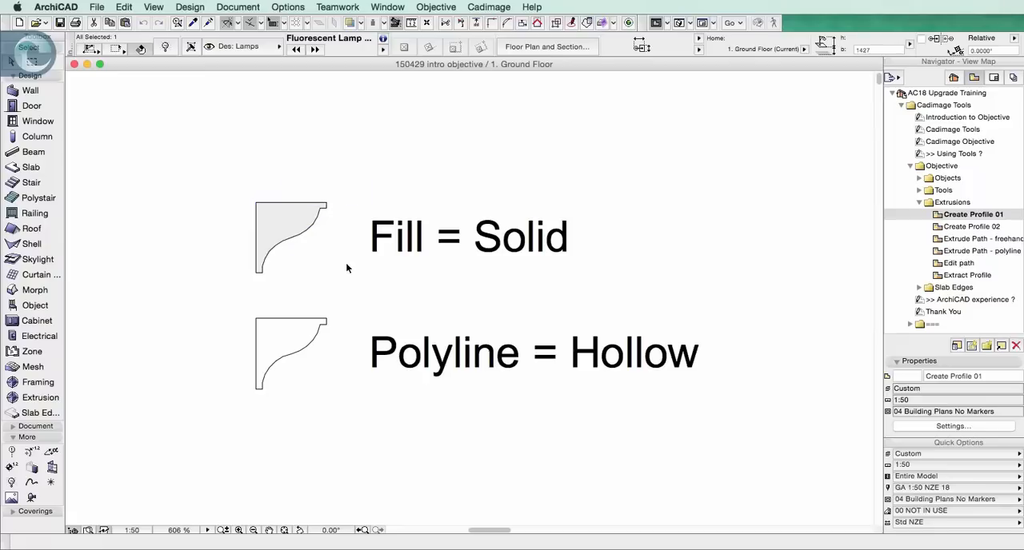
Start a new Objective profile from the solid moulding fill, with Extrusion as its type
left_click(297, 222)
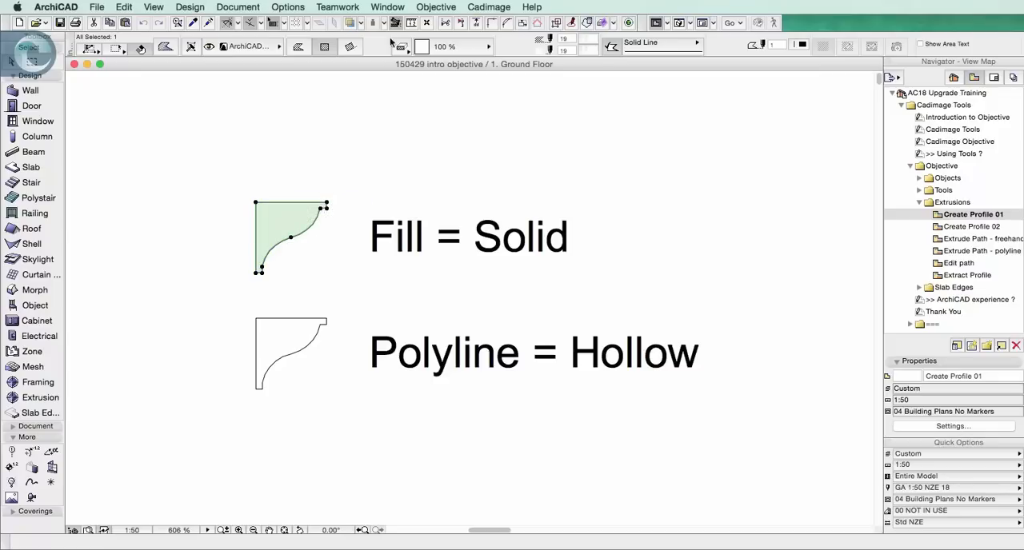
left_click(434, 8)
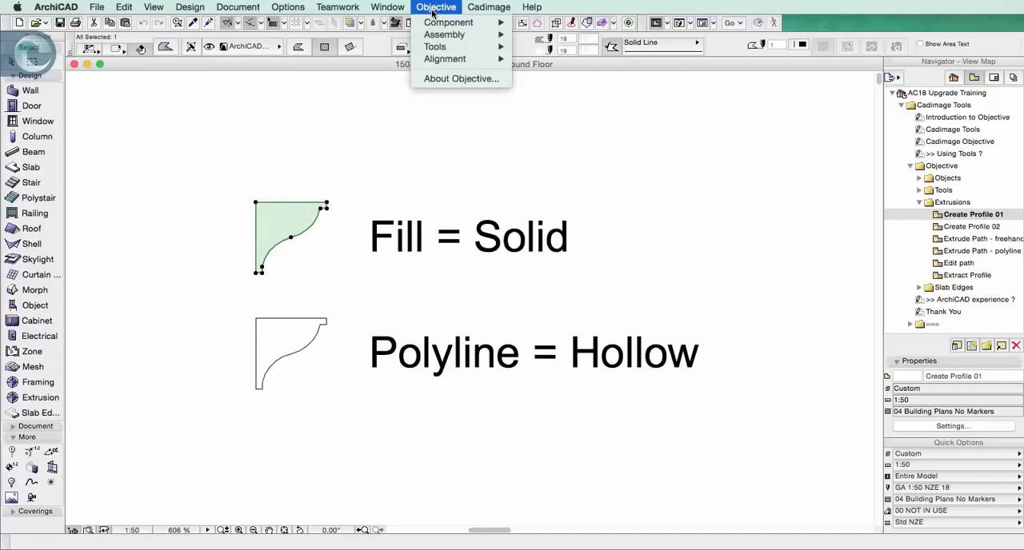
mouse_move(434, 27)
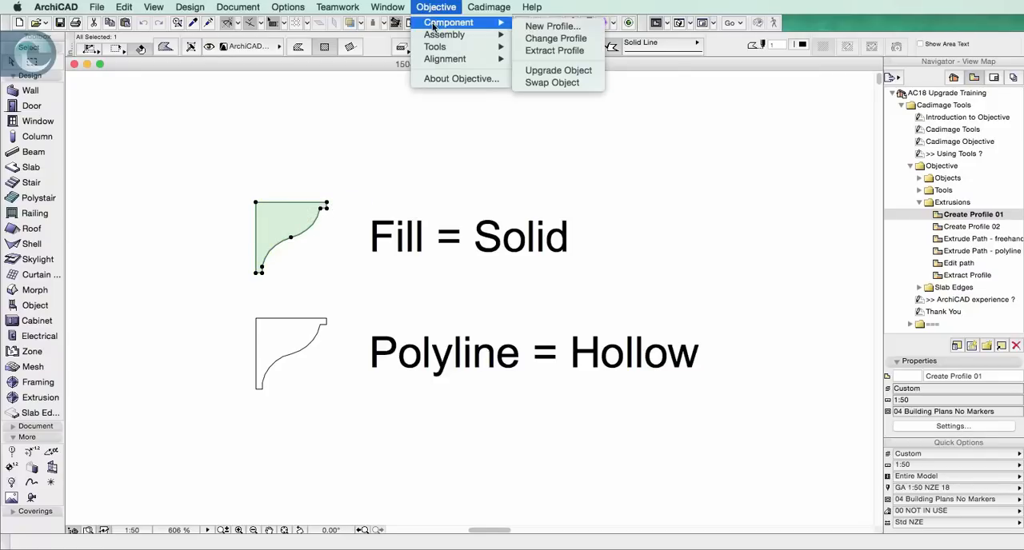
left_click(550, 27)
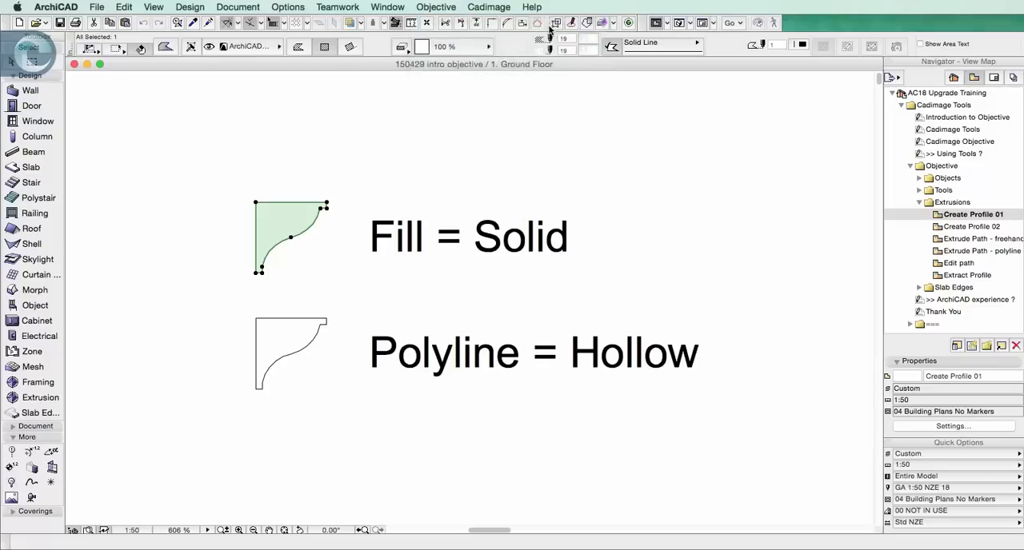
left_click(617, 206)
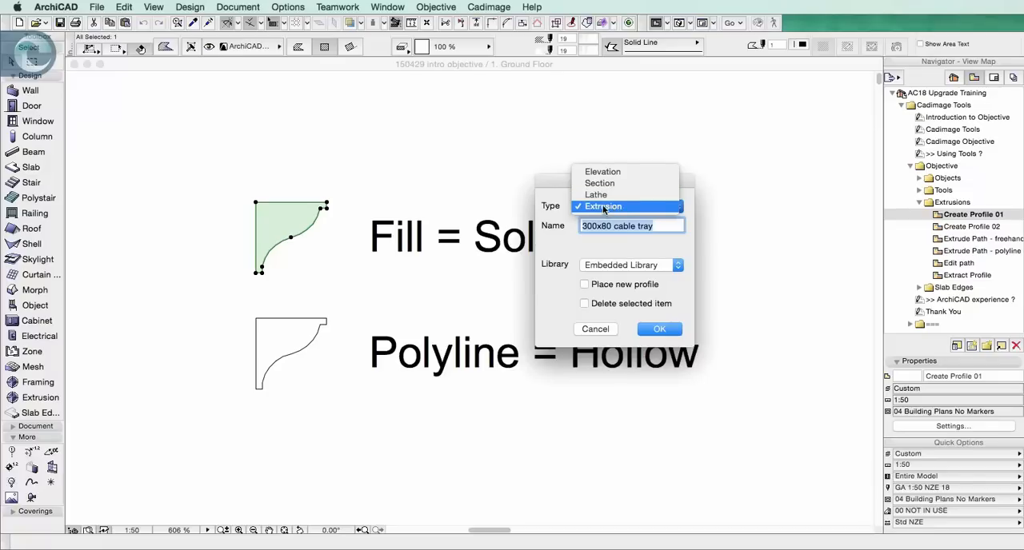
left_click(606, 207)
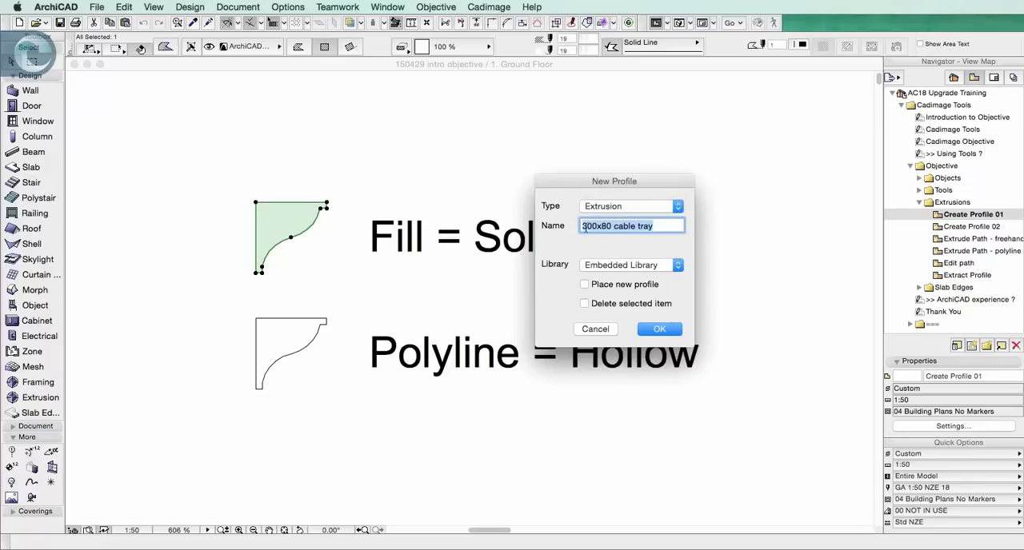
Name the profile with the owner's first name plus "ceiling moulding thingy", save it to the Embedded Library, and anchor it at the fill's upper-left corner
type("kens ceiling")
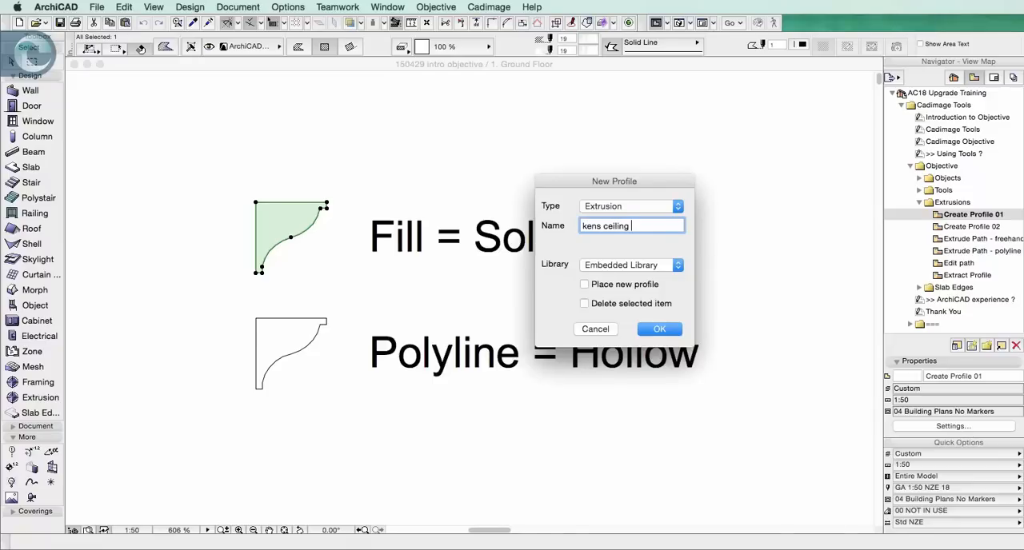
type(" moulding thingy")
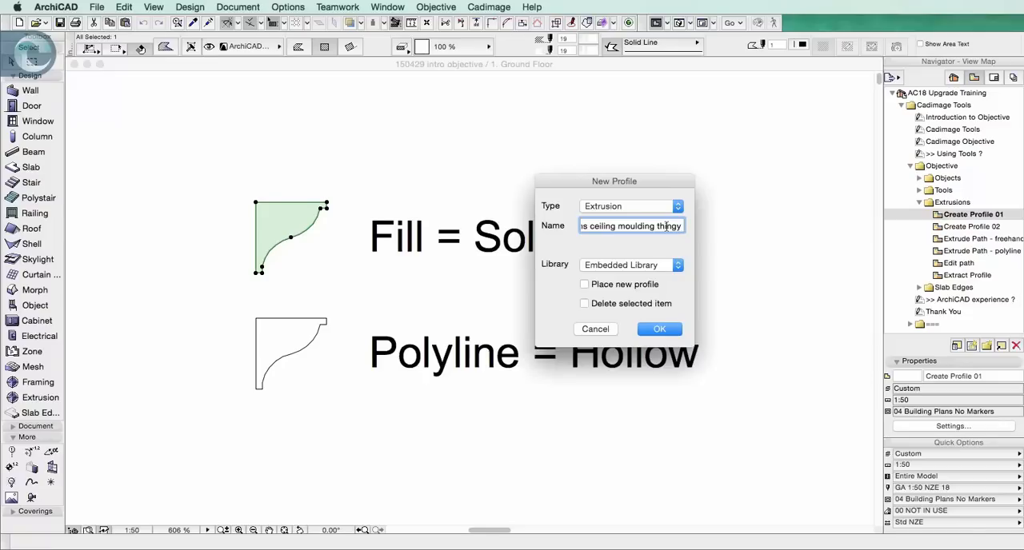
left_click(620, 265)
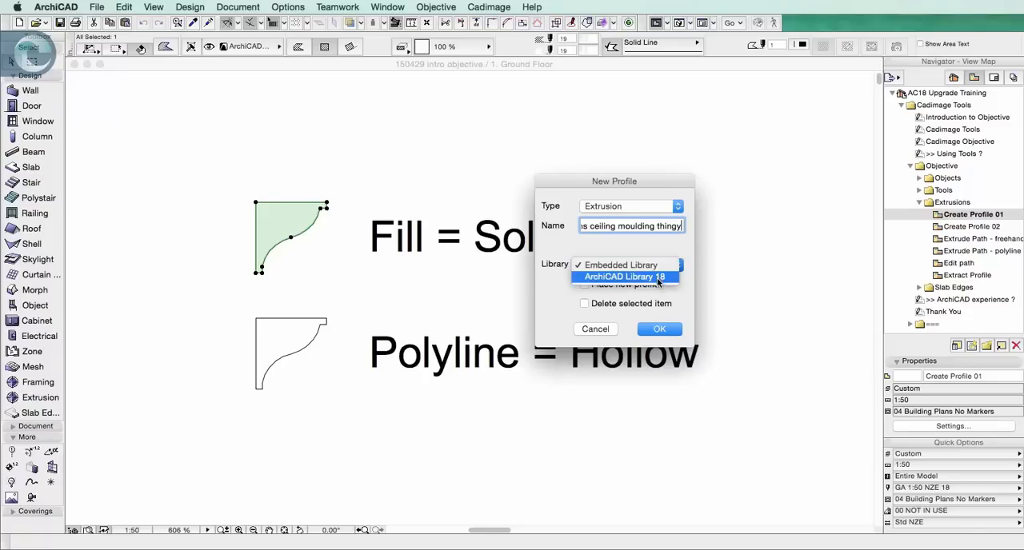
left_click(628, 267)
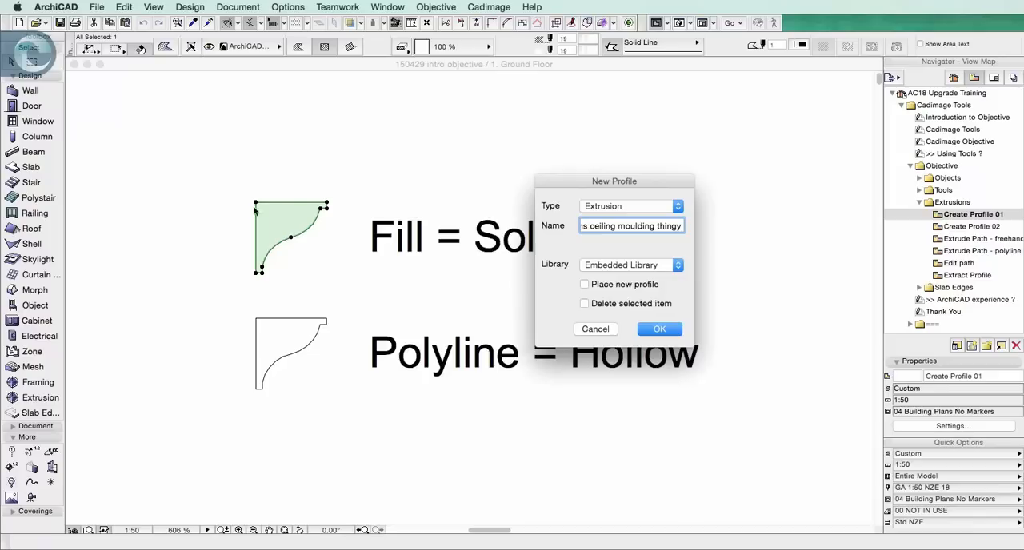
left_click(658, 331)
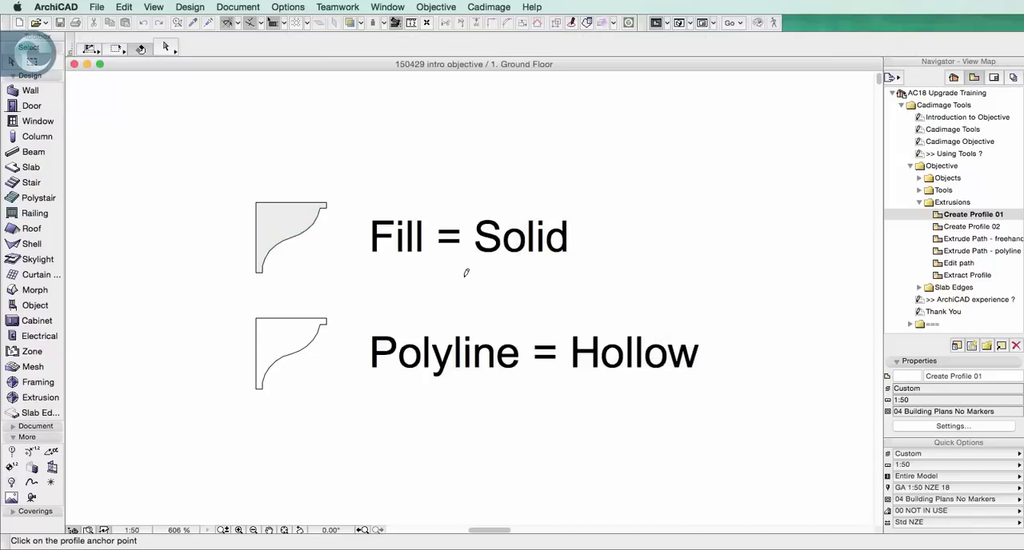
left_click(256, 203)
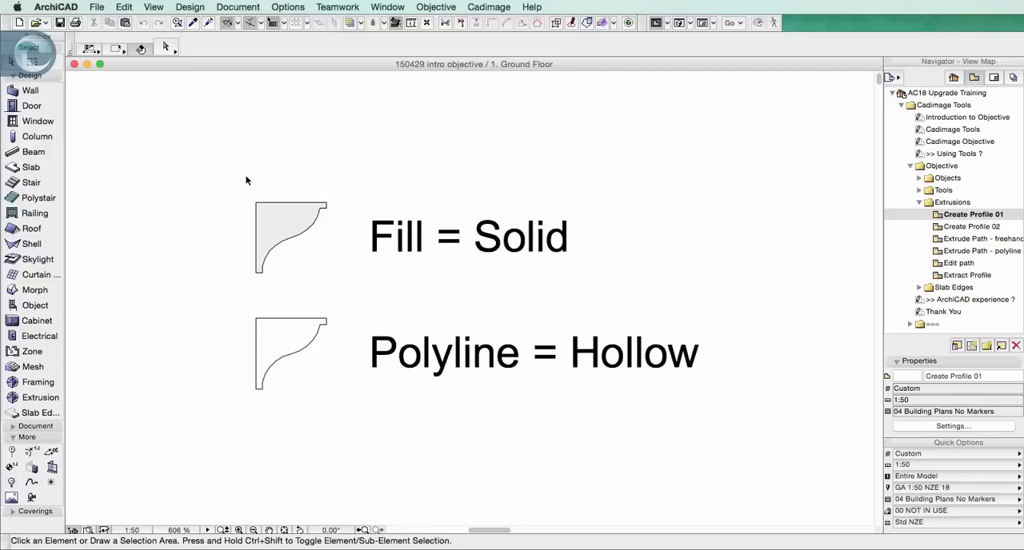
In the Extrusion tool's default settings, choose the new ceiling moulding profile and set its surface to Paint - Cadmium Yellow
left_click(39, 399)
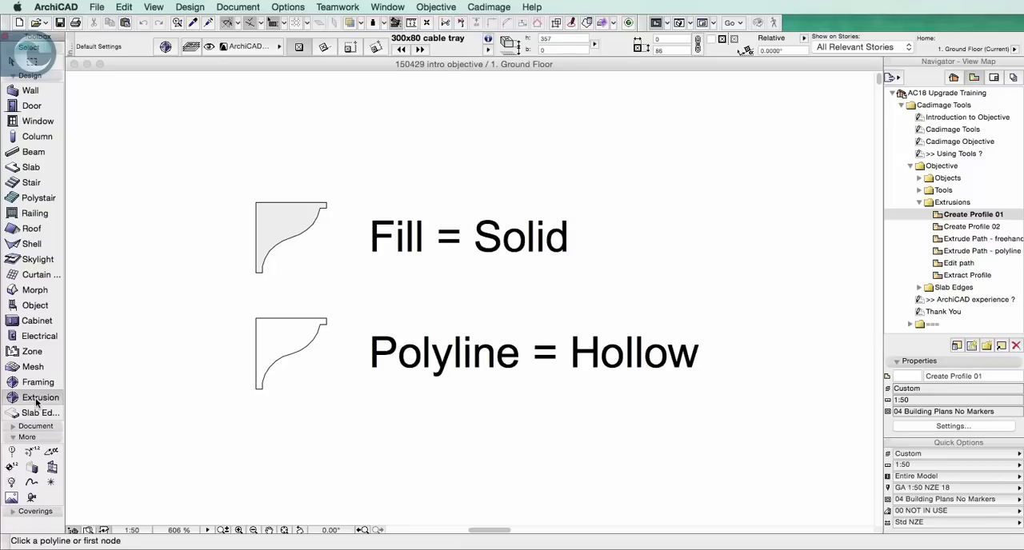
double_click(36, 402)
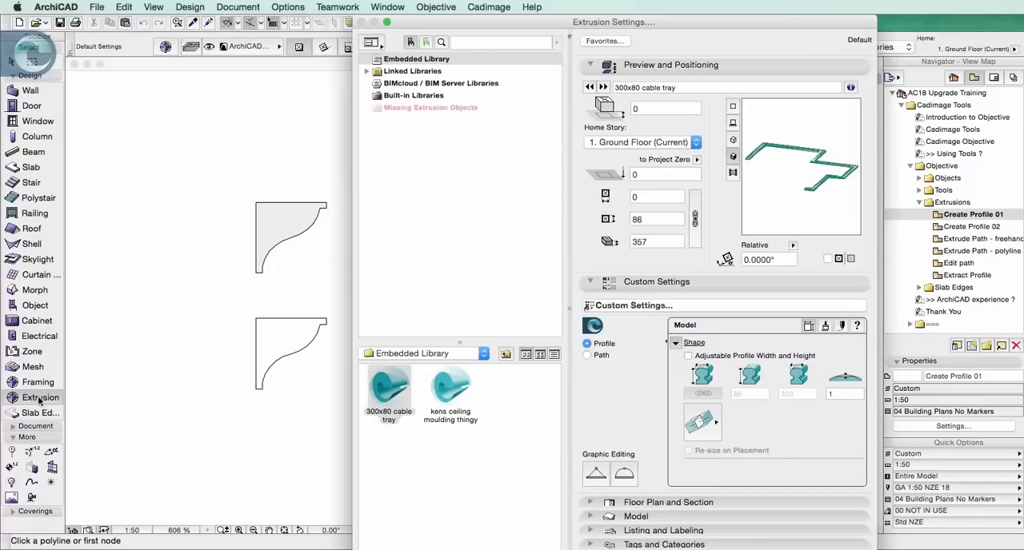
left_click(444, 410)
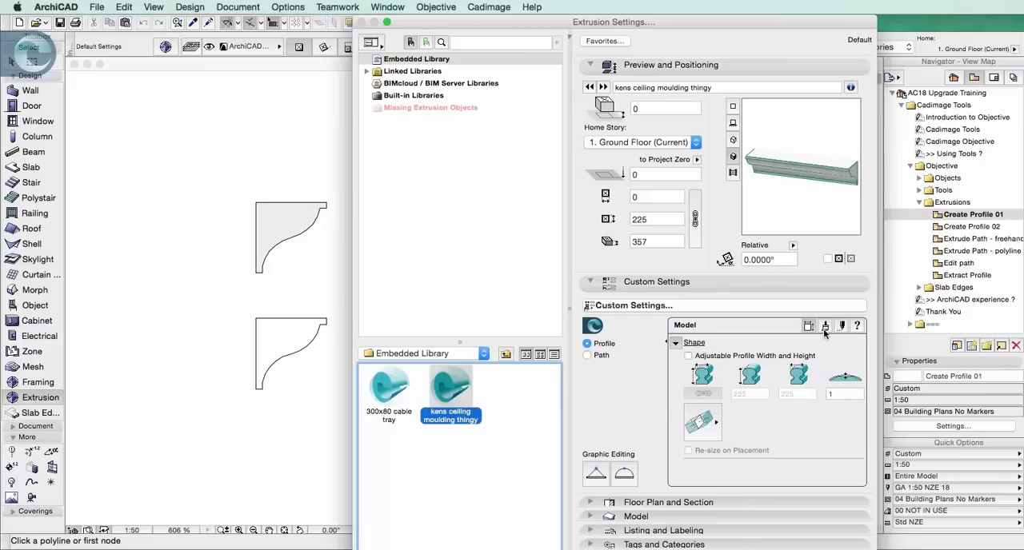
left_click(825, 328)
left_click(751, 357)
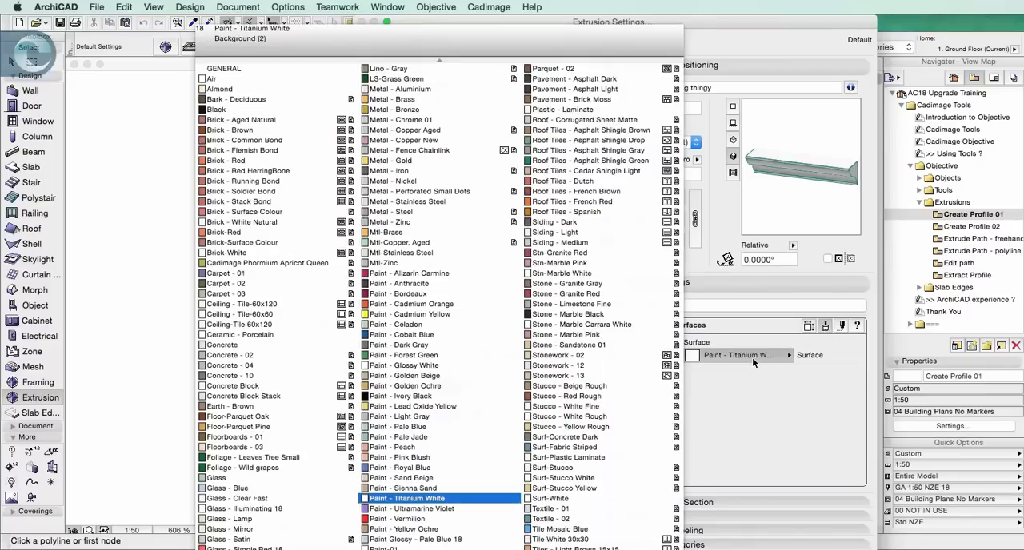
left_click(379, 314)
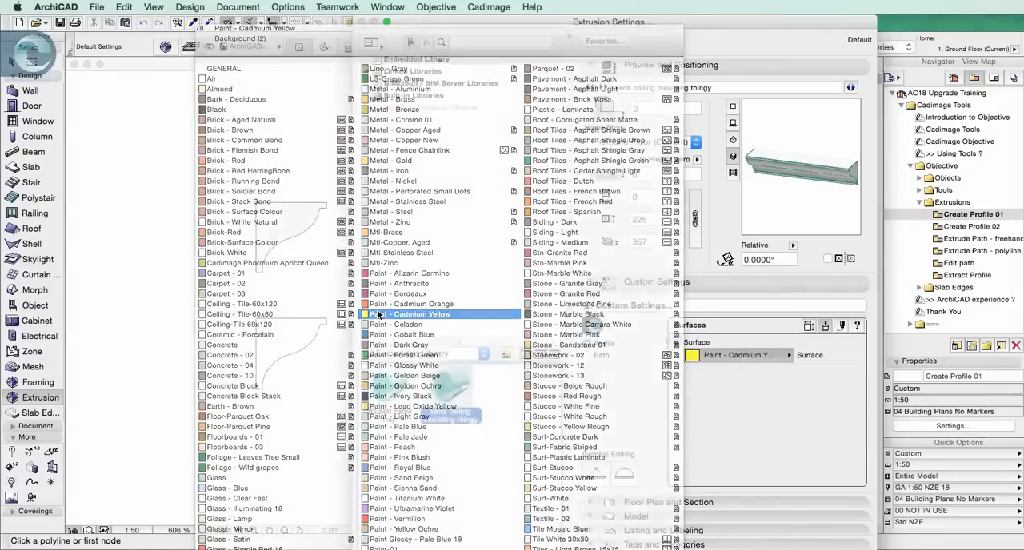
Review the moulding extrusion's appearance, profile shape and path settings, and accept the Extrusion settings
left_click(841, 327)
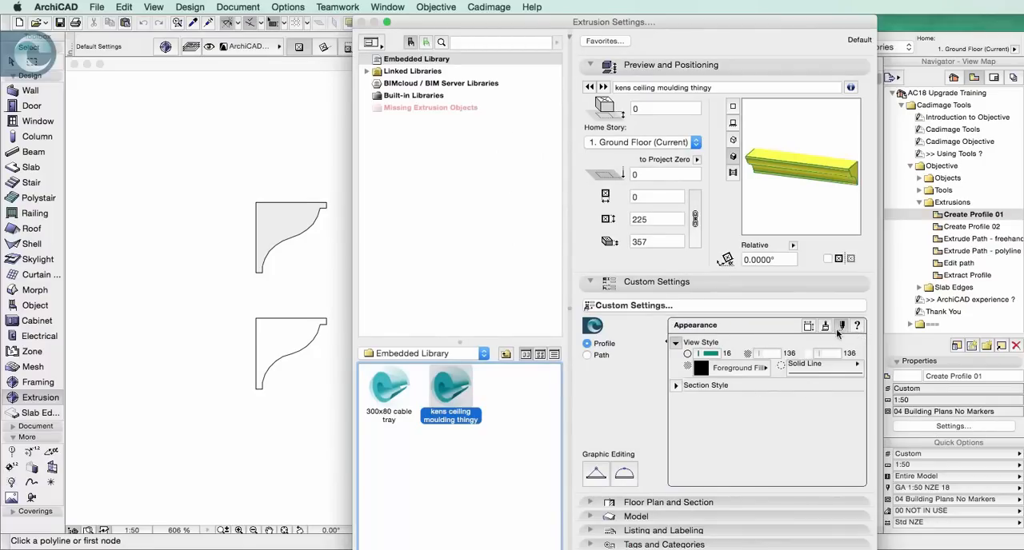
left_click(807, 328)
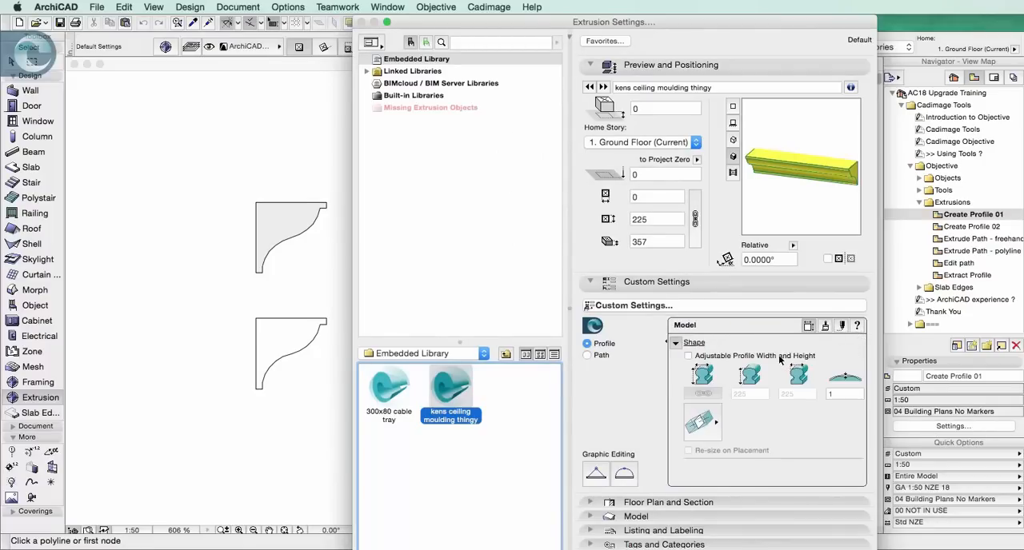
left_click(602, 356)
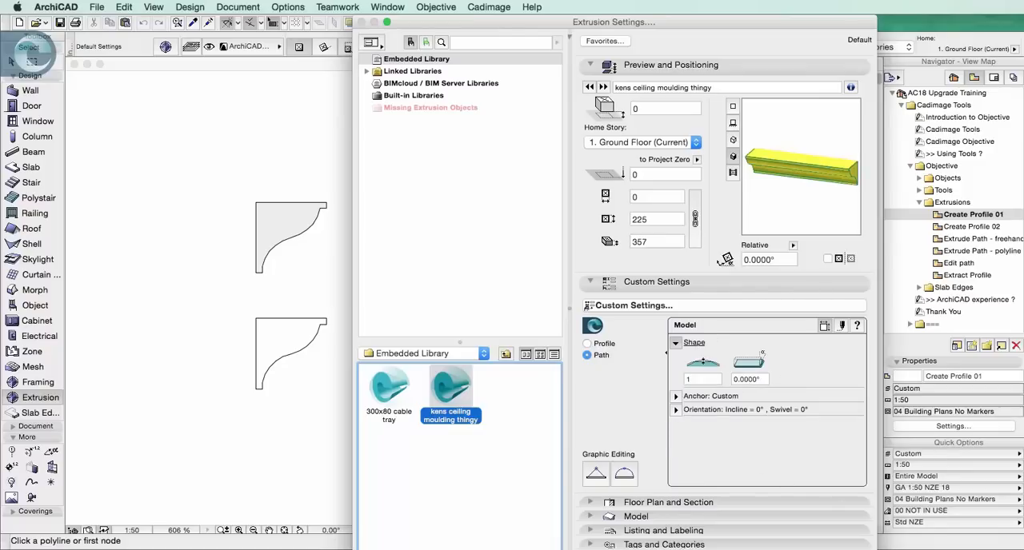
key("Return")
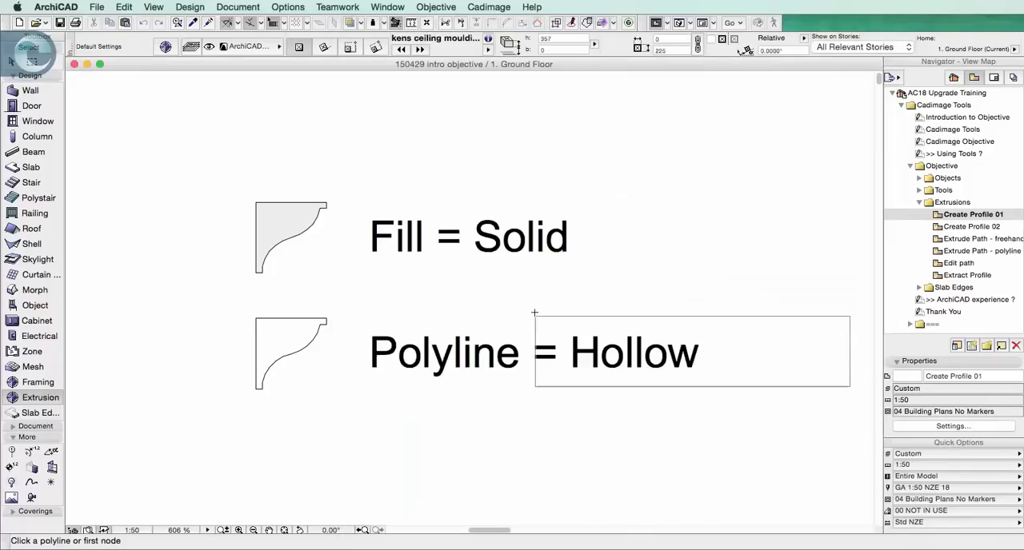
Place the moulding along a three-segment path with a diagonal jog above the fill sample, and inspect it in 3D
left_click(189, 100)
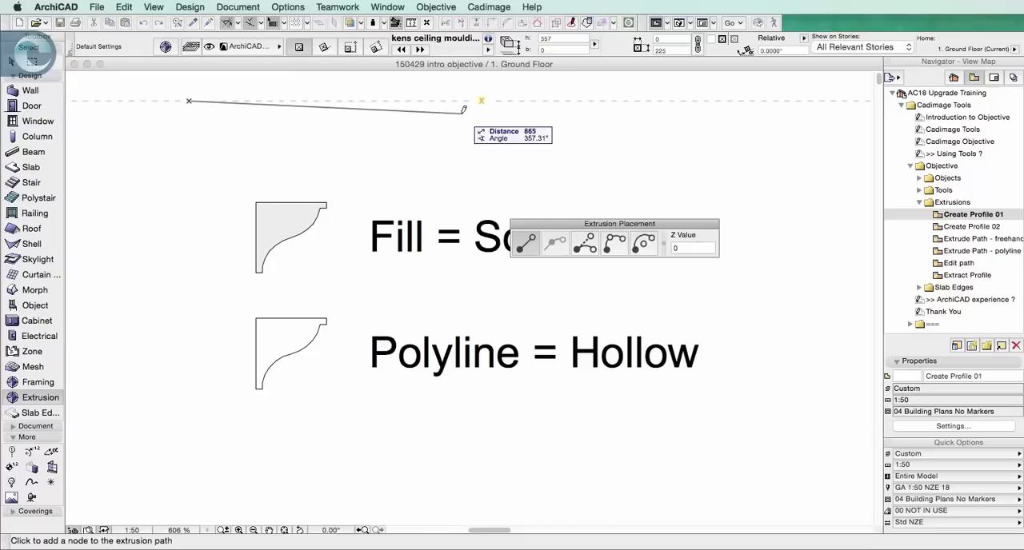
left_click(571, 101)
left_click(618, 157)
double_click(791, 157)
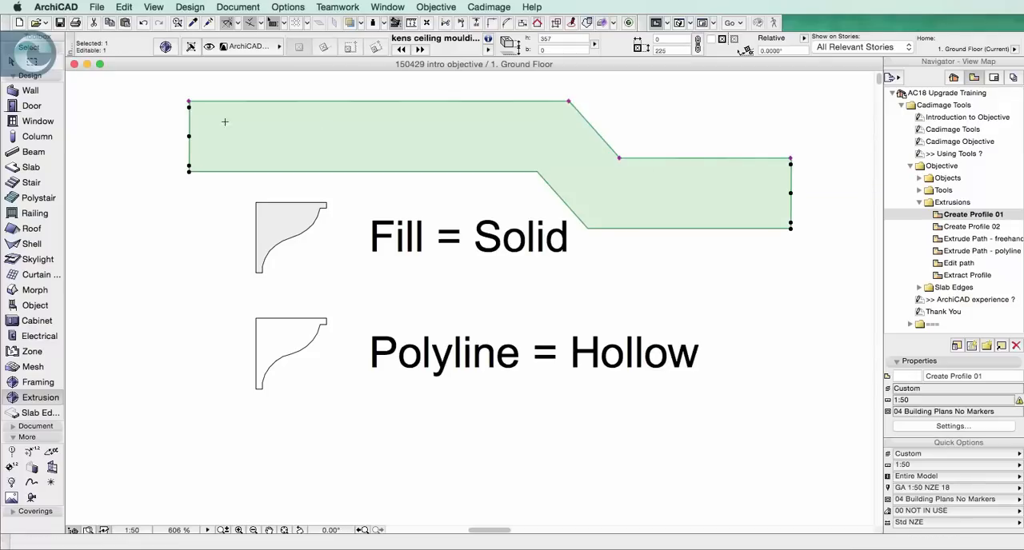
key("F5")
middle_click_drag(693, 203, 664, 159, "shift")
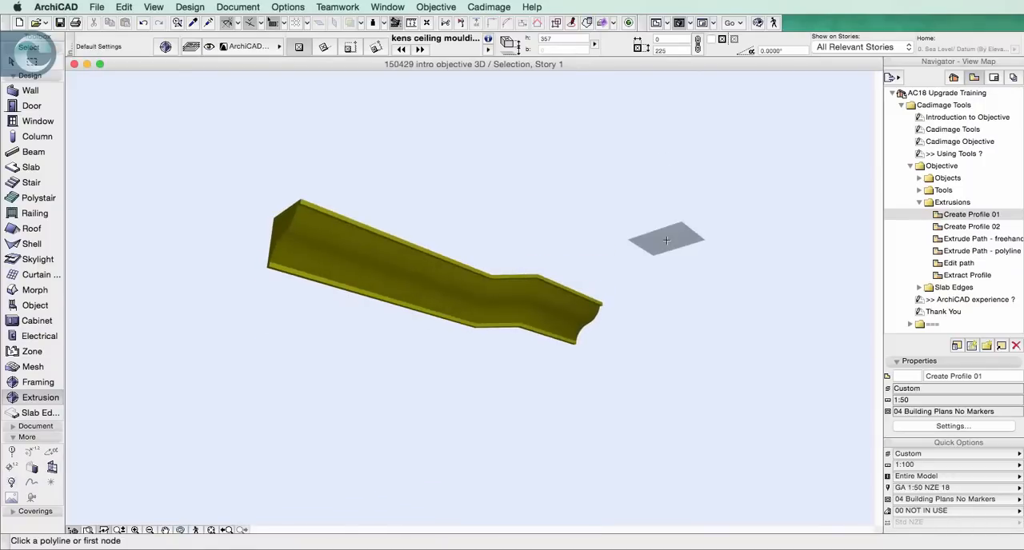
Open the Create Profile 02 view, zoom to the cable tray fill and select it
double_click(989, 227)
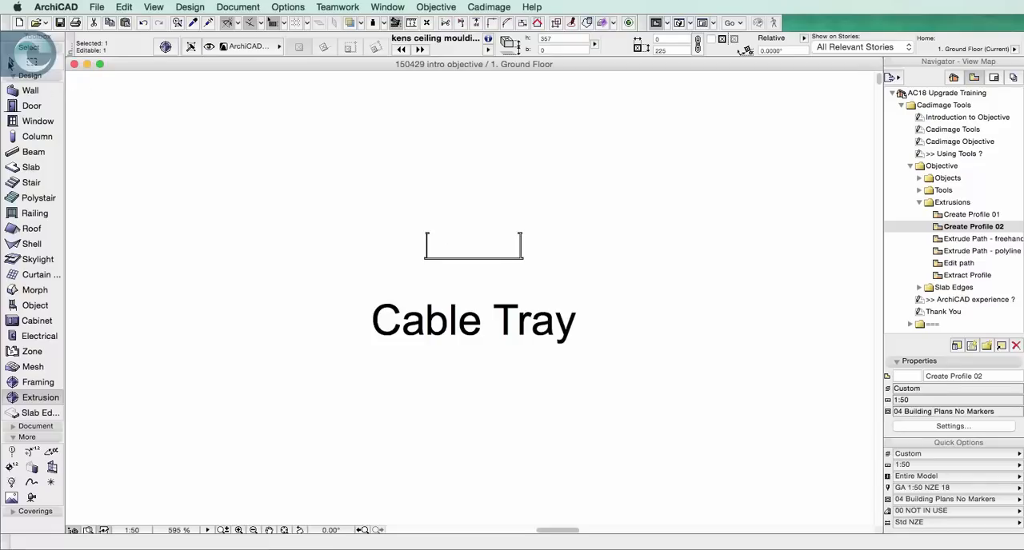
left_click(10, 62)
left_click(446, 264)
right_click(462, 224)
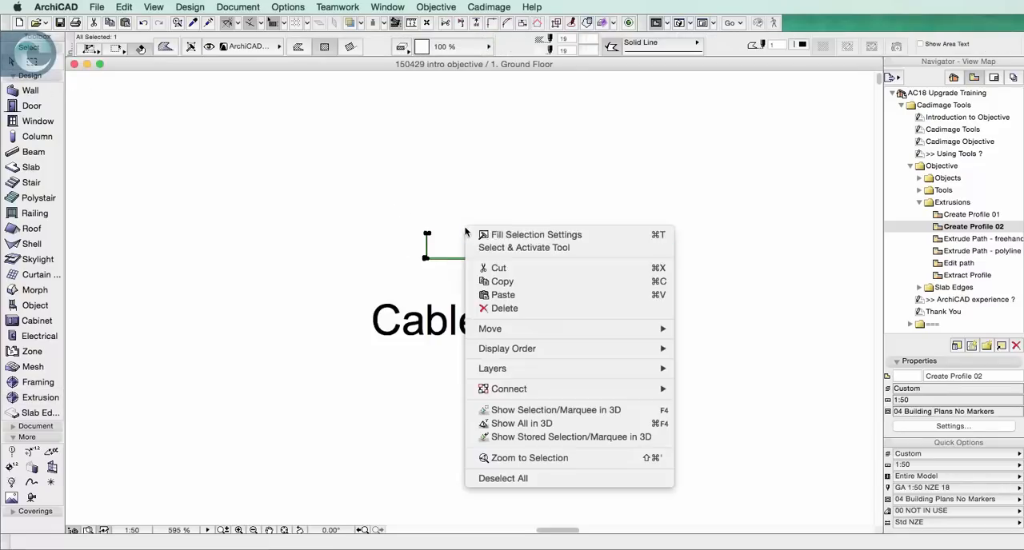
left_click(510, 462)
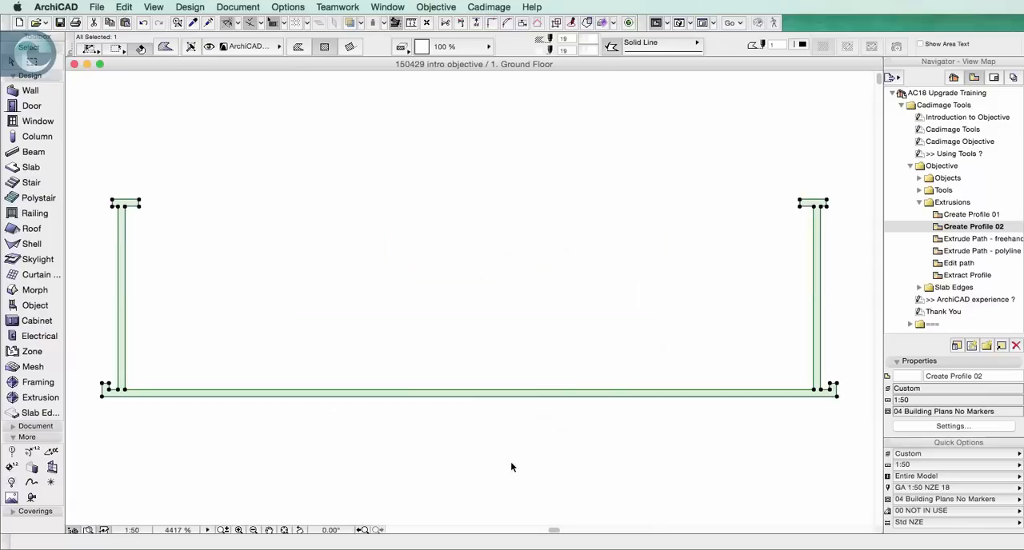
left_click(670, 319)
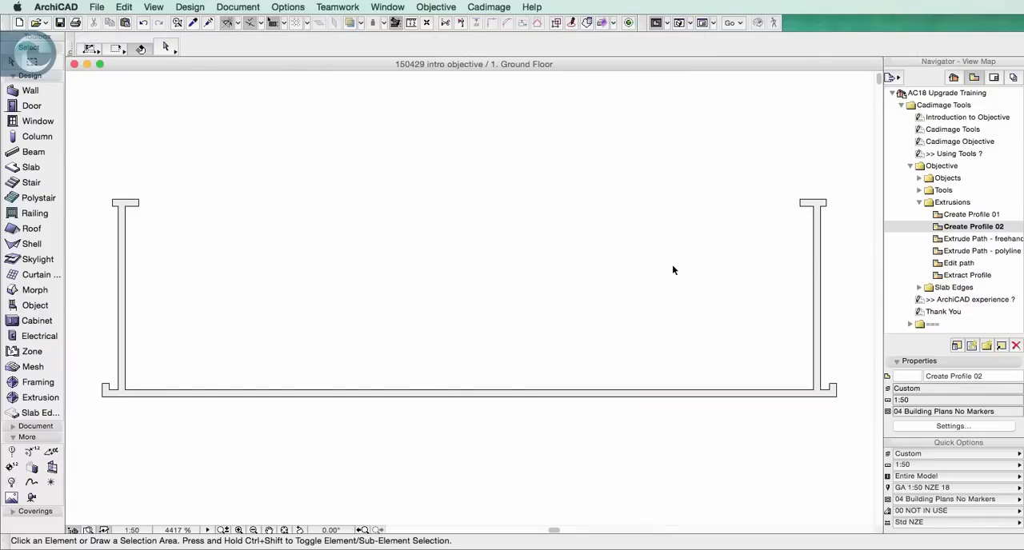
left_click(517, 393)
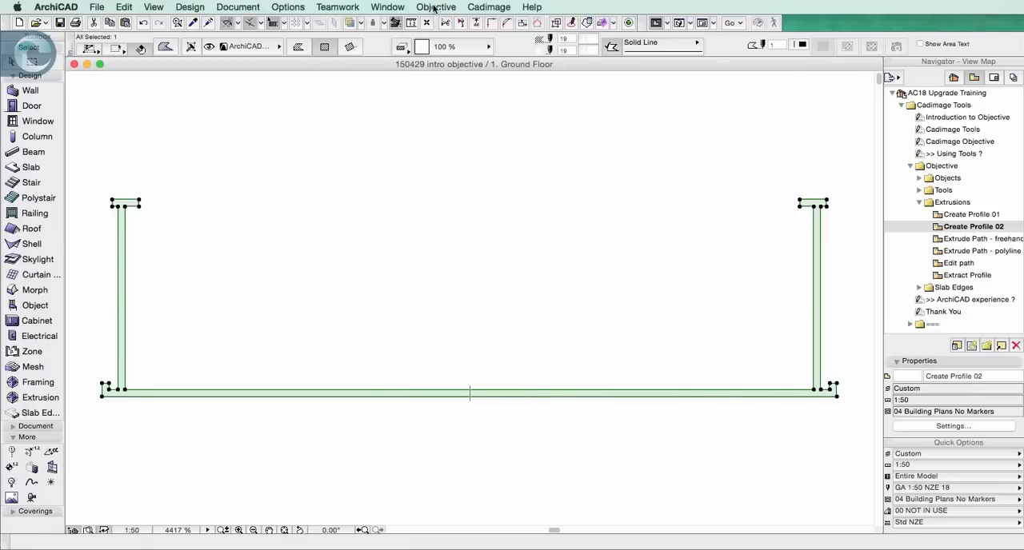
Create a new Extrusion profile from the cable tray fill, named with the owner's first name plus "cable try", in the Embedded Library
left_click(436, 8)
mouse_move(491, 26)
left_click(534, 26)
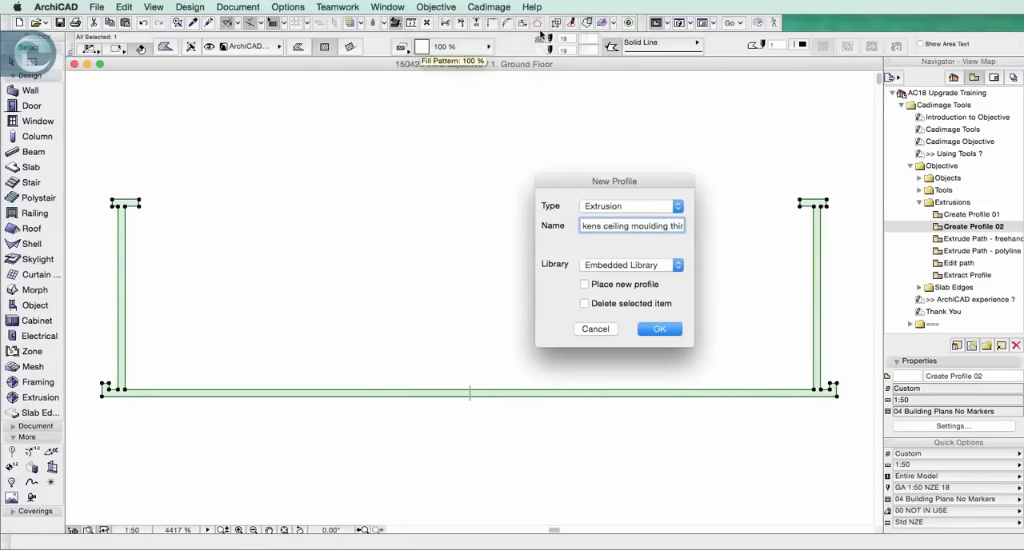
left_click(610, 227)
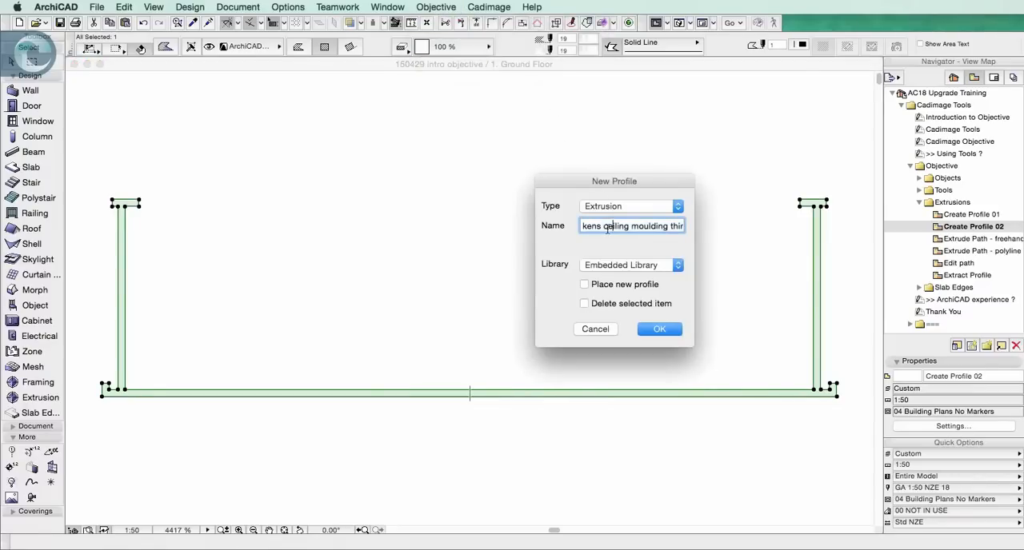
left_click_drag(641, 226, 766, 228)
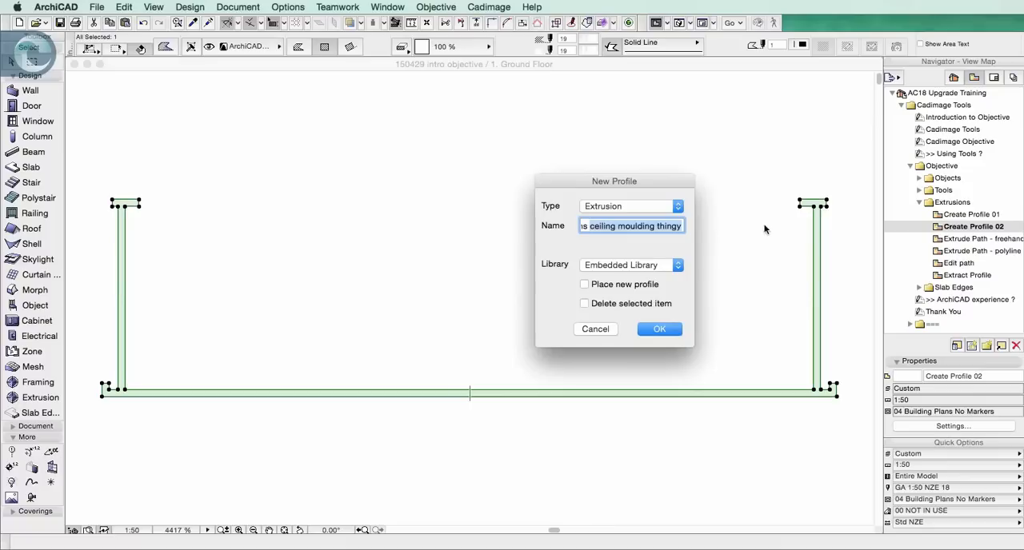
type("cabi")
type("le try")
left_click(652, 329)
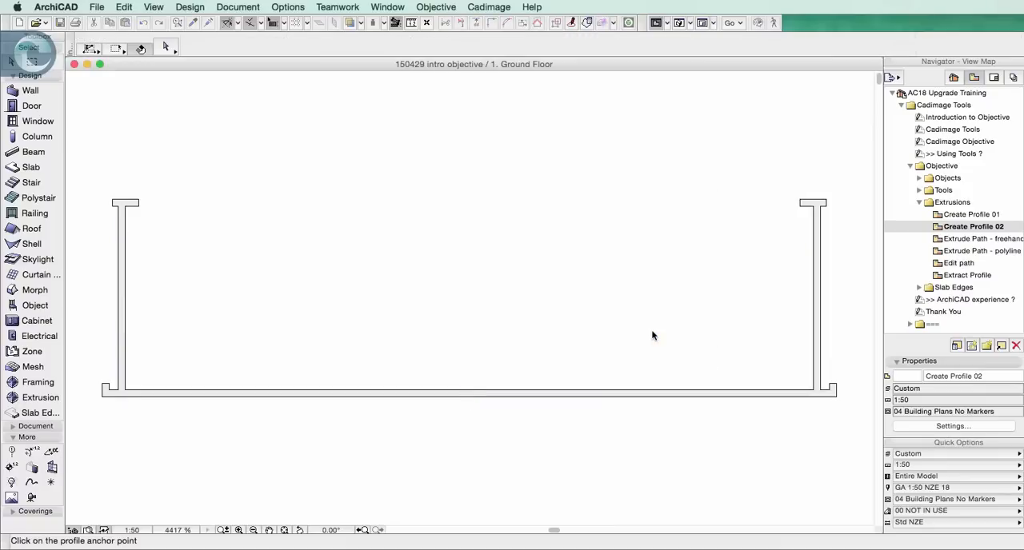
Anchor the cable tray profile 200 mm above the midpoint of the tray's base
left_click(471, 389)
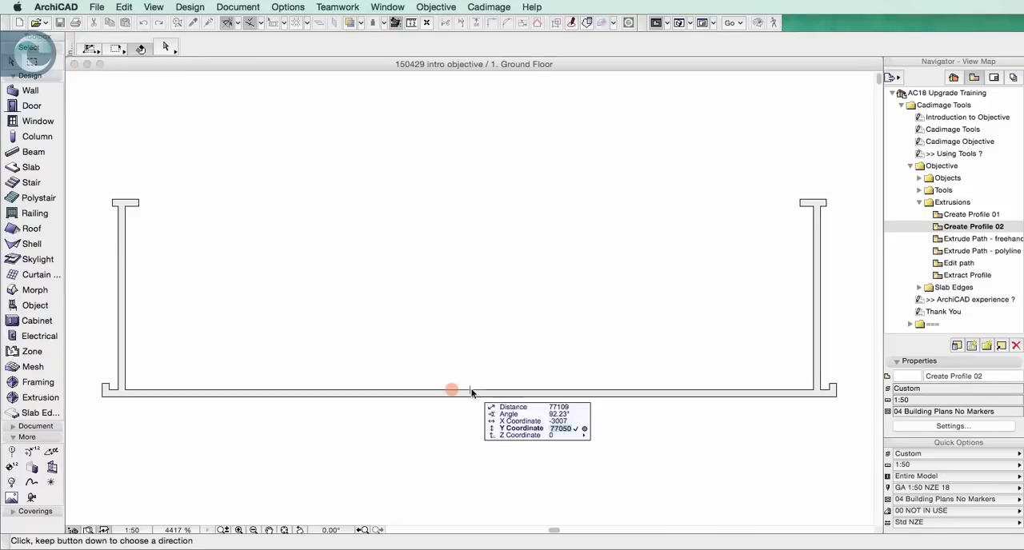
type("200")
left_click(451, 390)
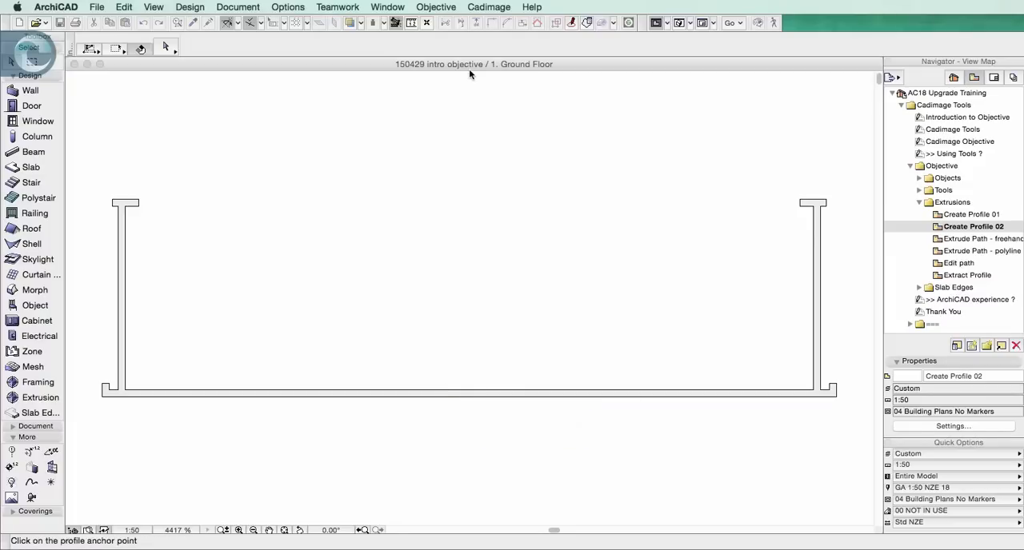
scroll(490, 141, "down", 2)
scroll(492, 143, "up", 3)
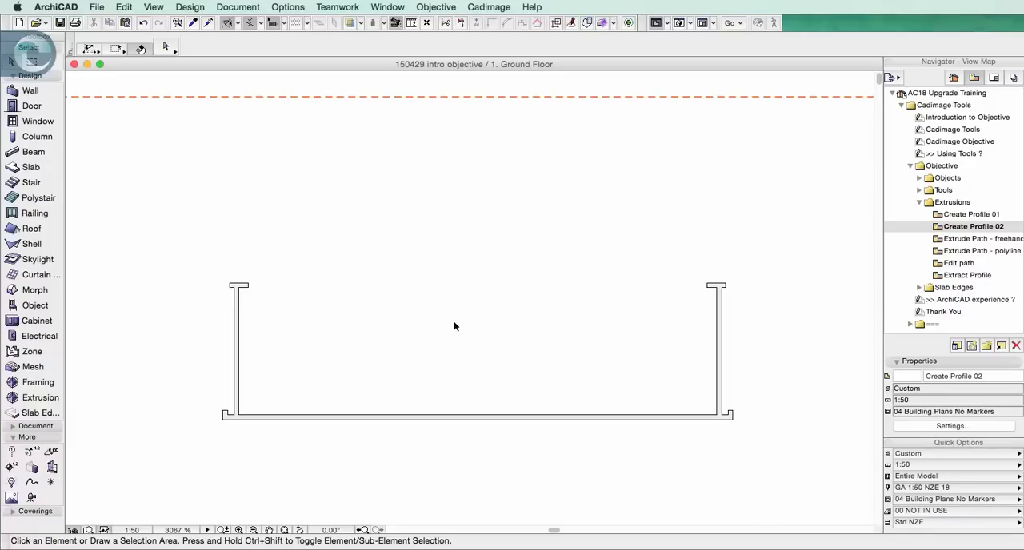
Open the Extrude Path - freehand view and accept the ceiling moulding profile in the Extrusion tool's default settings
double_click(968, 238)
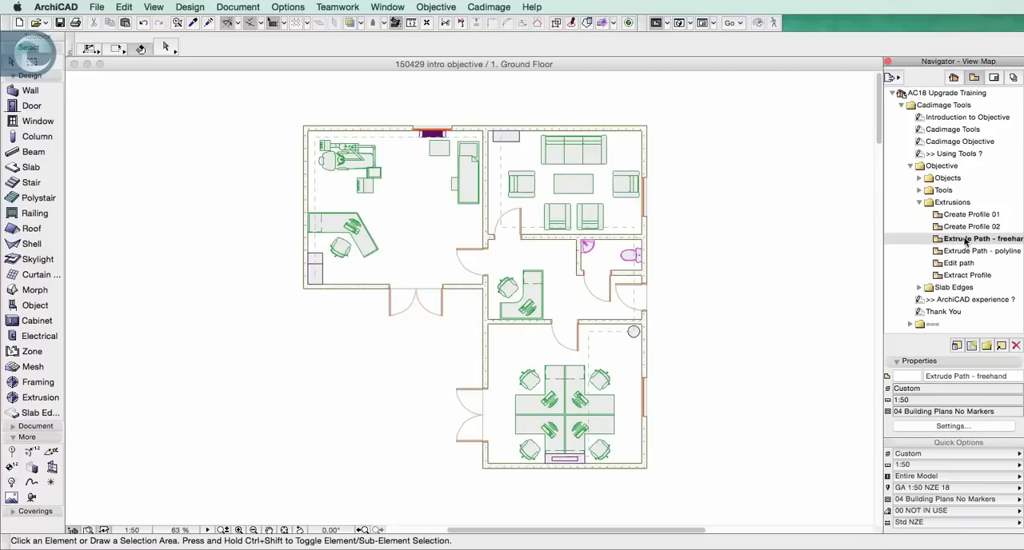
double_click(40, 398)
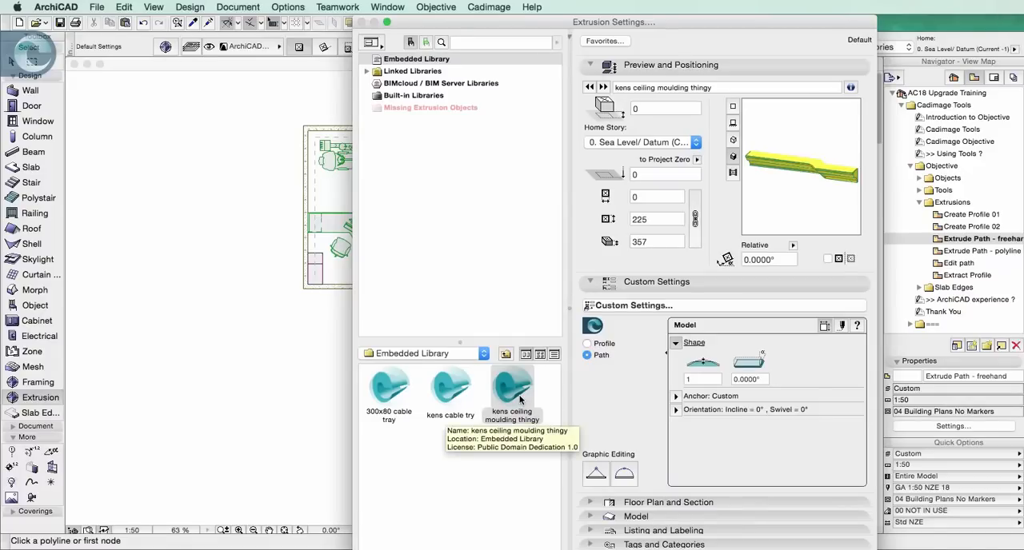
left_click(844, 549)
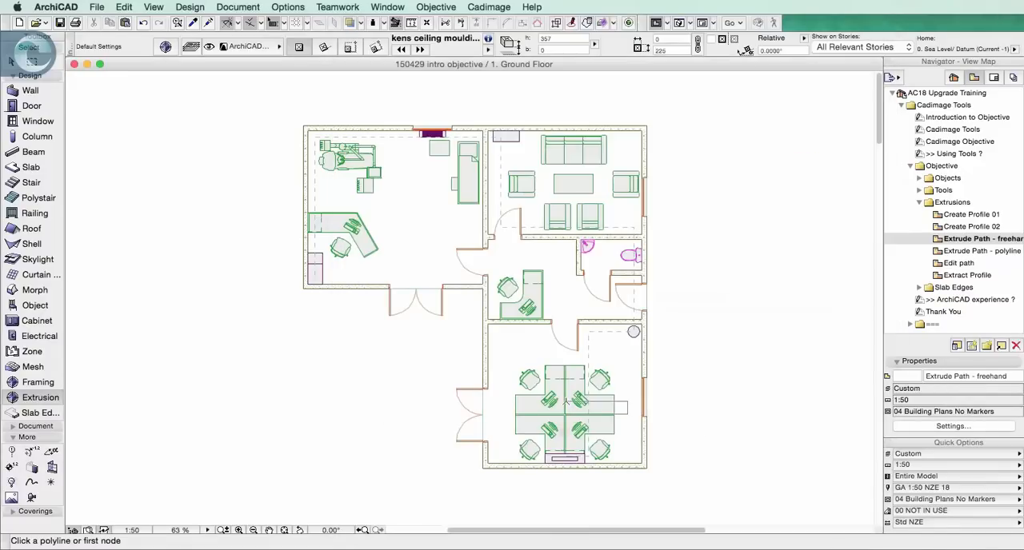
Place the ceiling moulding along a closed four-sided path through the inner wall corners of the office with the four-desk cluster
scroll(499, 451, "up", 5)
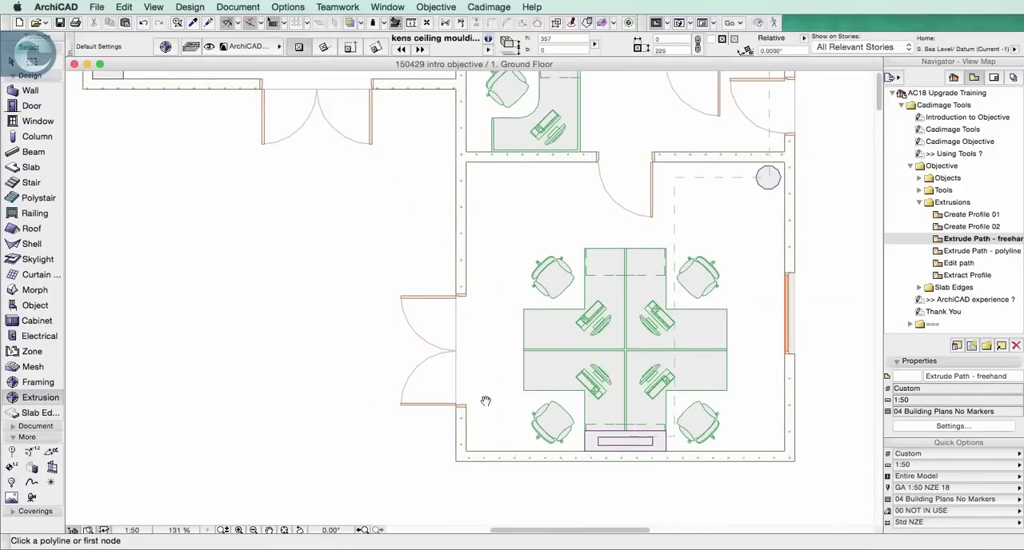
left_click(510, 259)
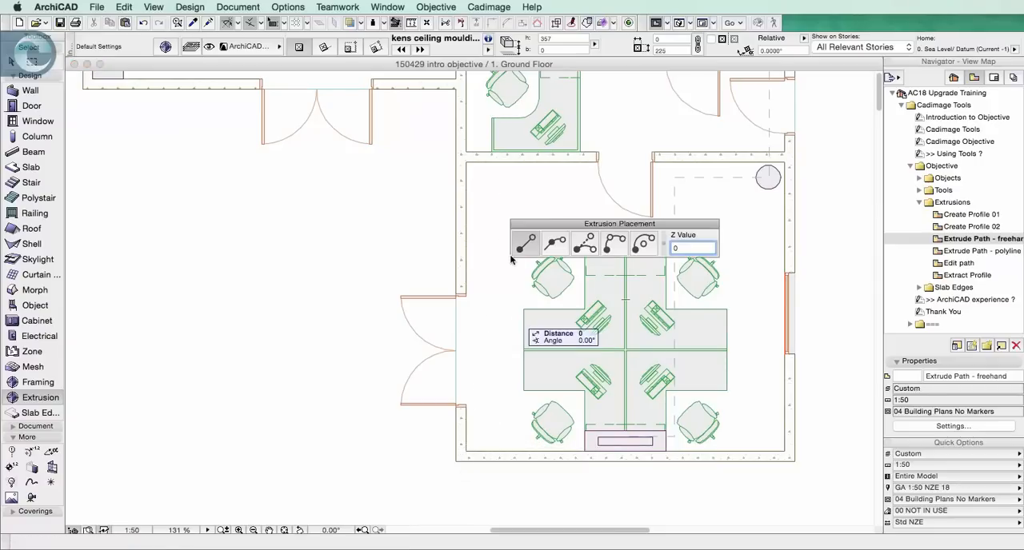
left_click(465, 163)
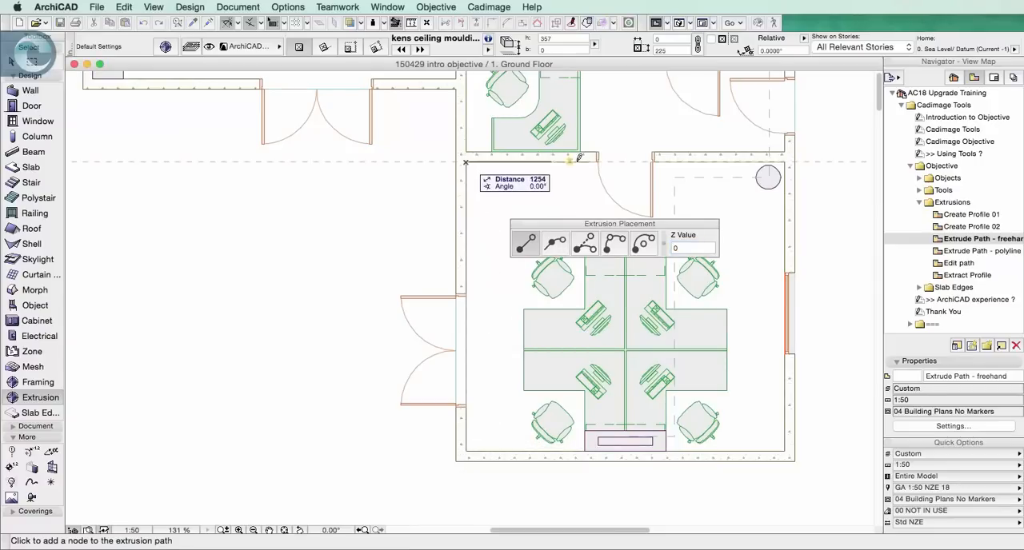
left_click(784, 163)
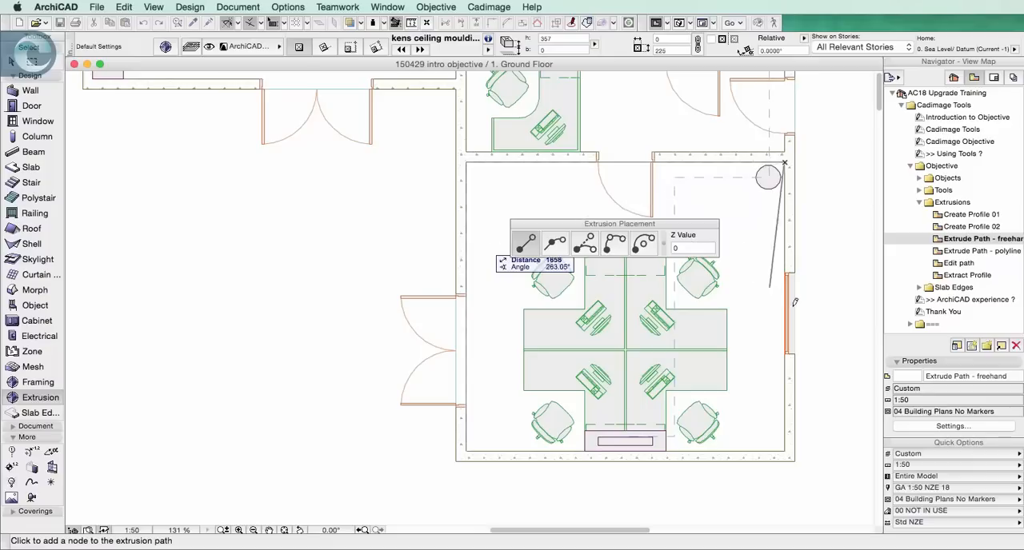
left_click(785, 450)
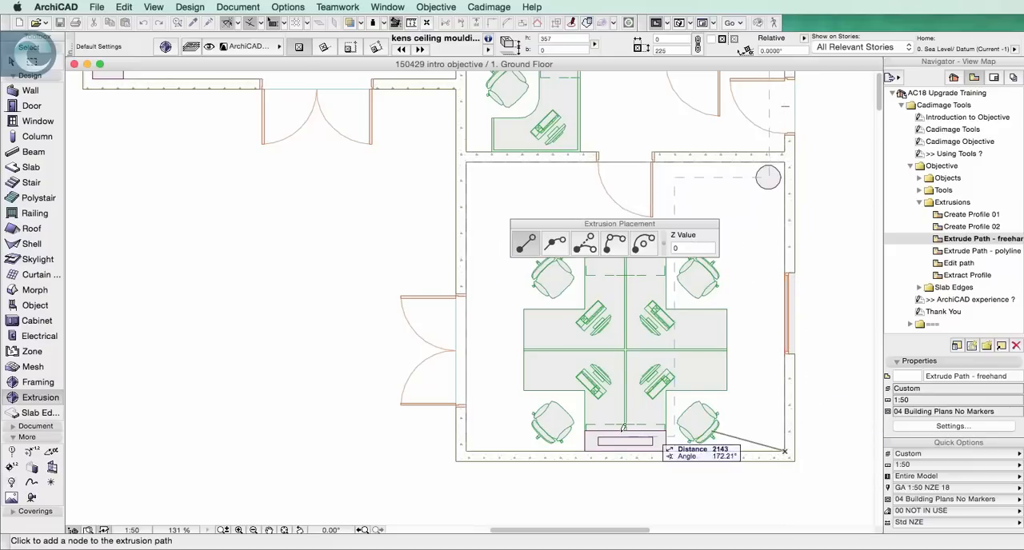
left_click(467, 447)
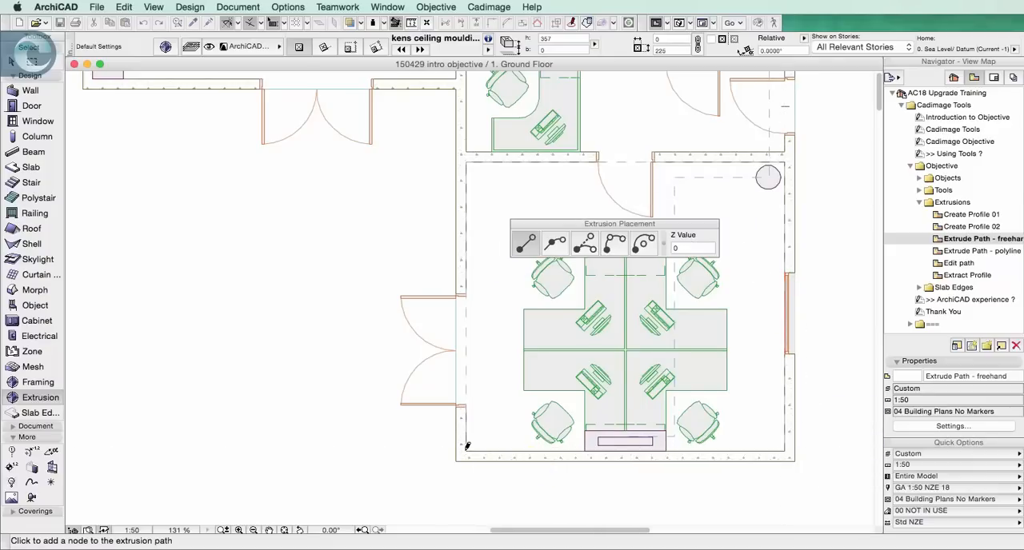
left_click(468, 446)
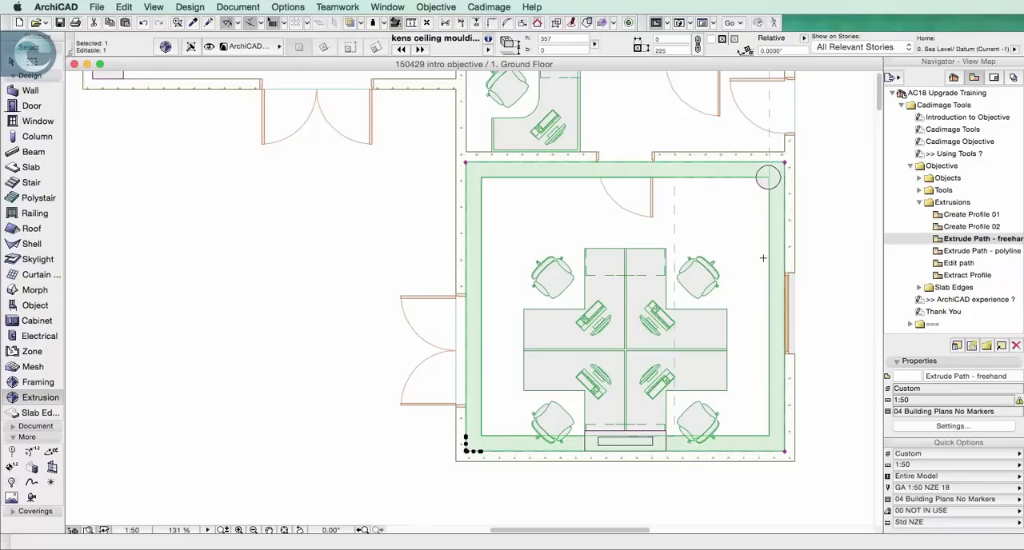
key("Escape")
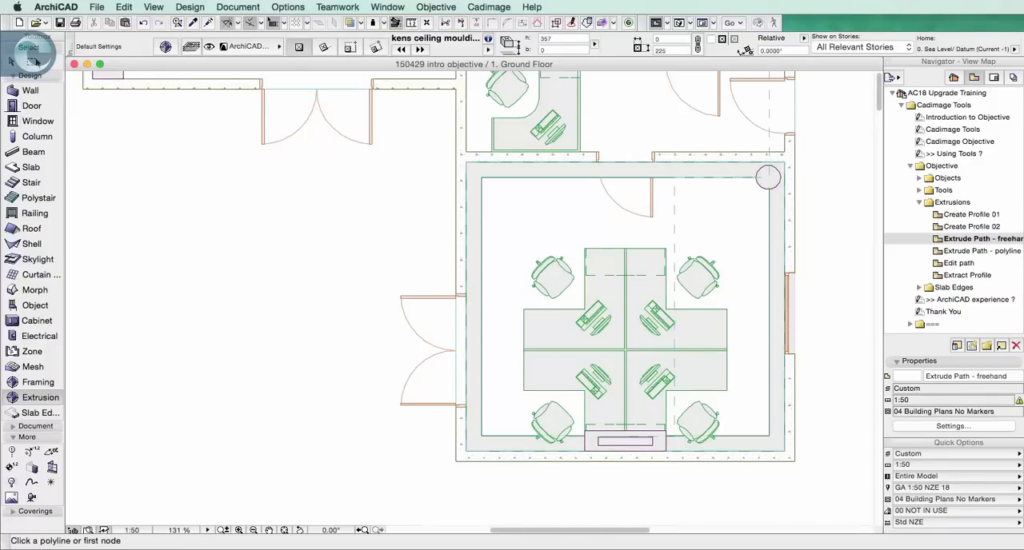
Enclose most of the office in a marquee, leaving out its lower wall, and view that area in 3D
left_click(34, 62)
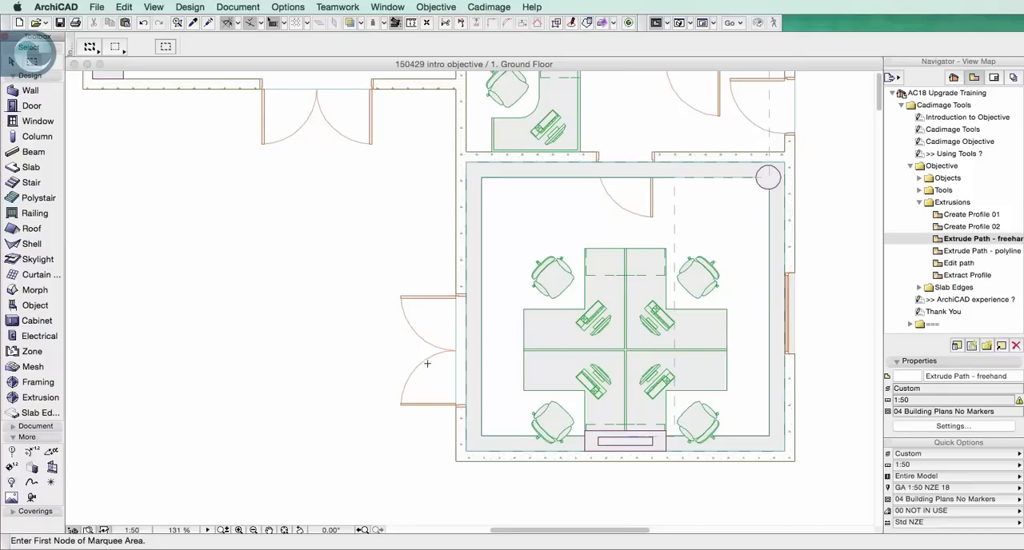
left_click(428, 420)
left_click(812, 134)
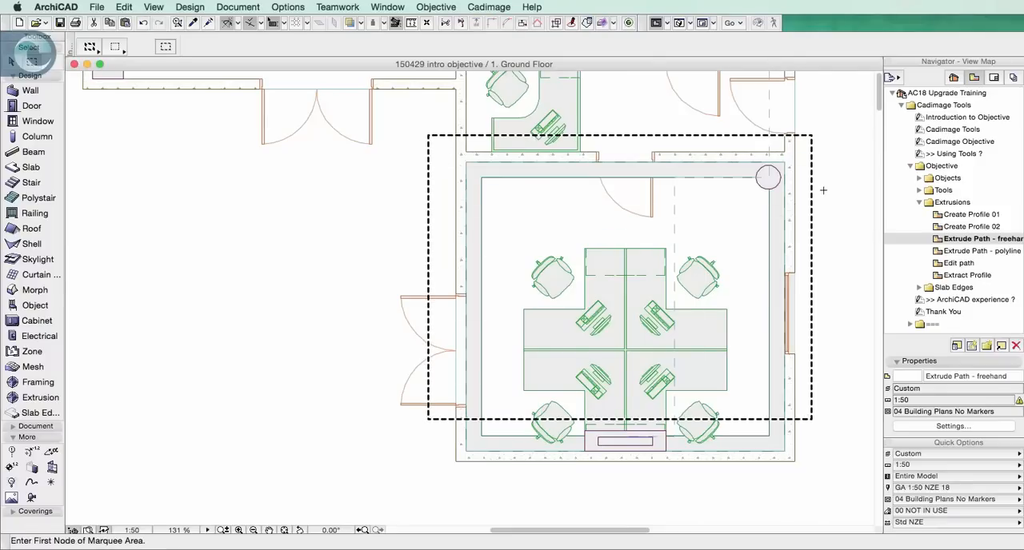
key("F3")
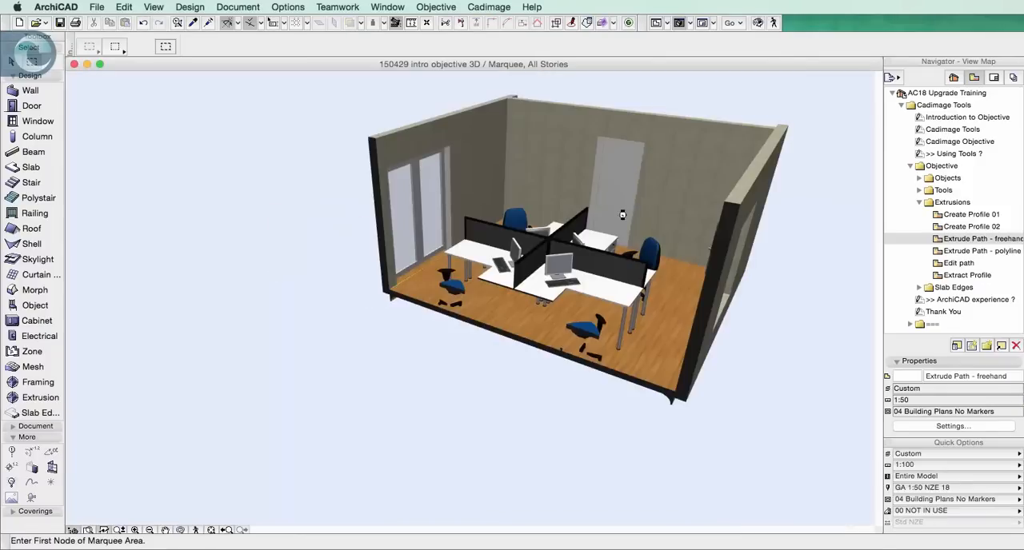
middle_click_drag(707, 204, 642, 207, "shift")
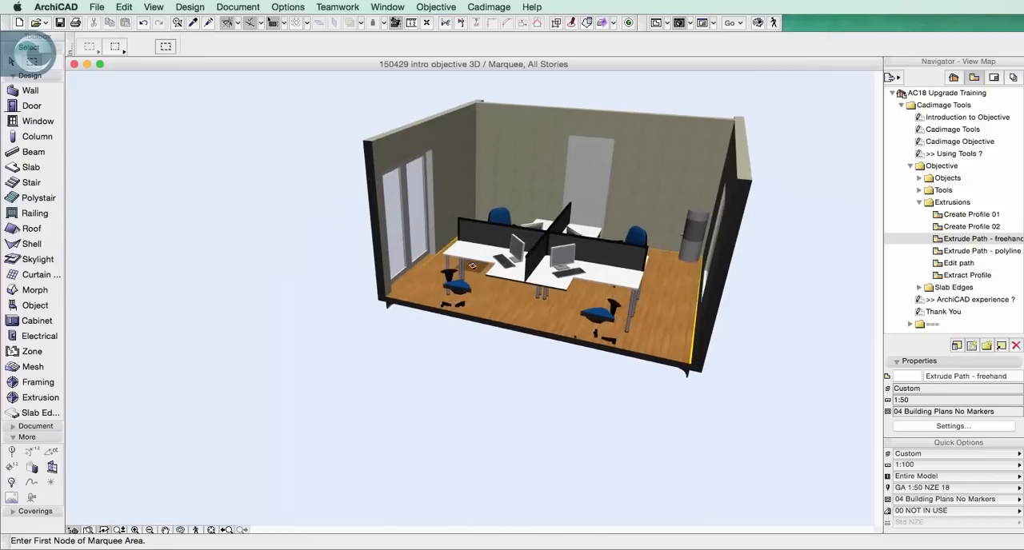
Set the floor-level moulding's elevation to Project Zero to 2500, inspect it in 3D and return to the floor plan
left_click(10, 60)
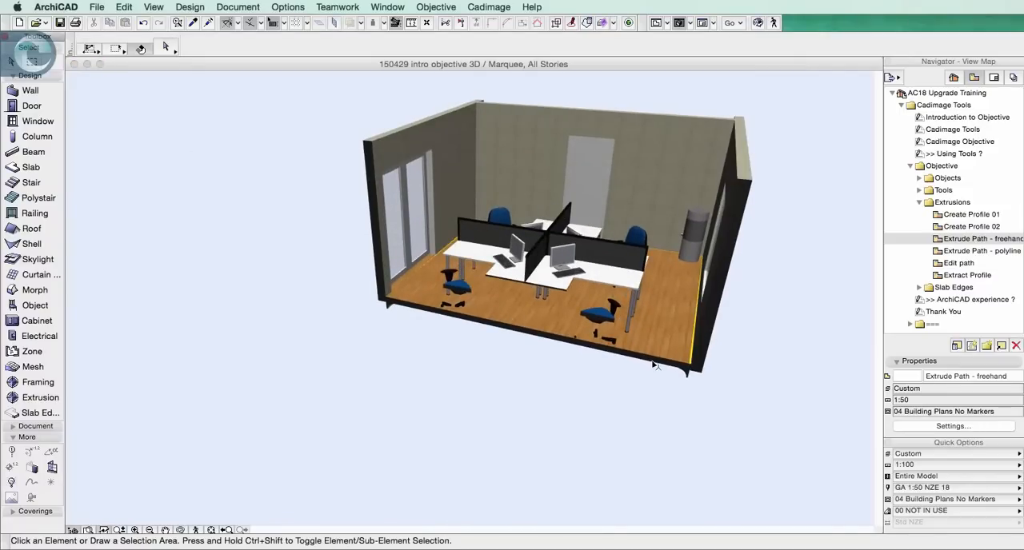
left_click(686, 375)
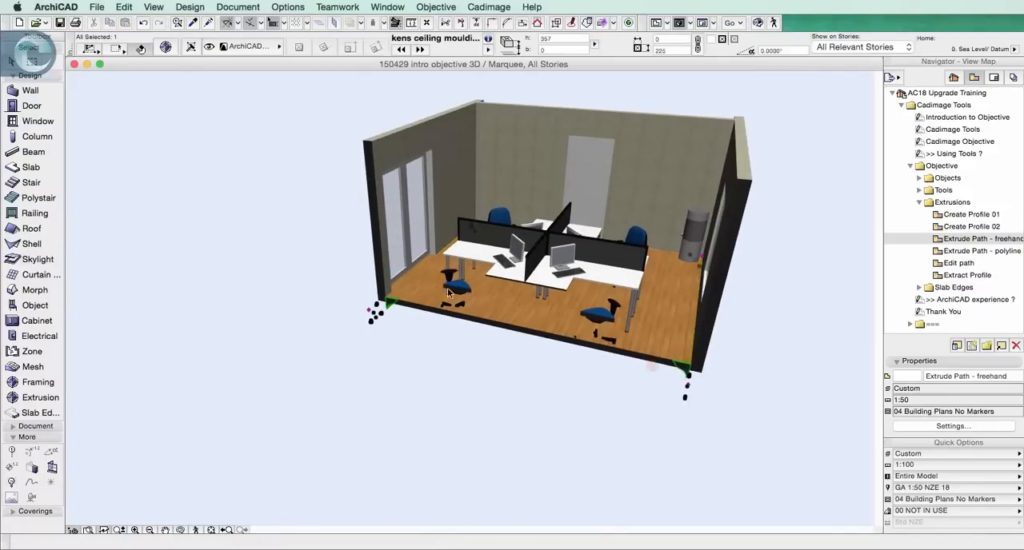
left_click(166, 48)
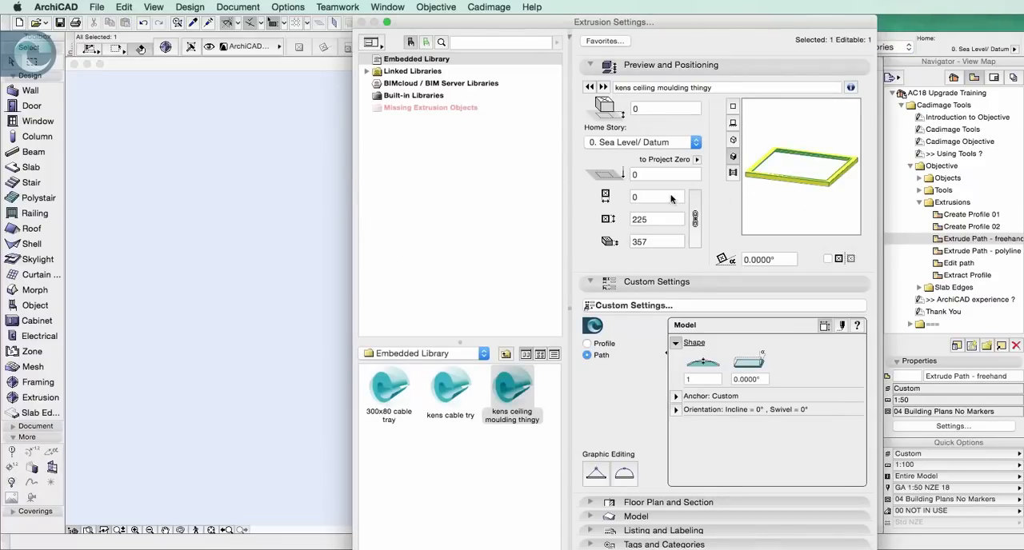
left_click(657, 175)
type("2")
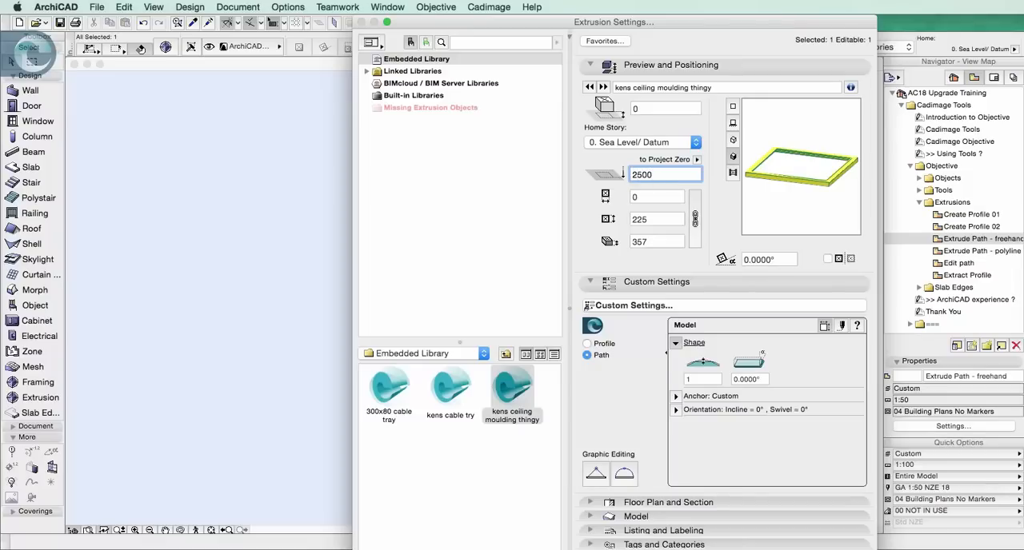
type("500")
key("Return")
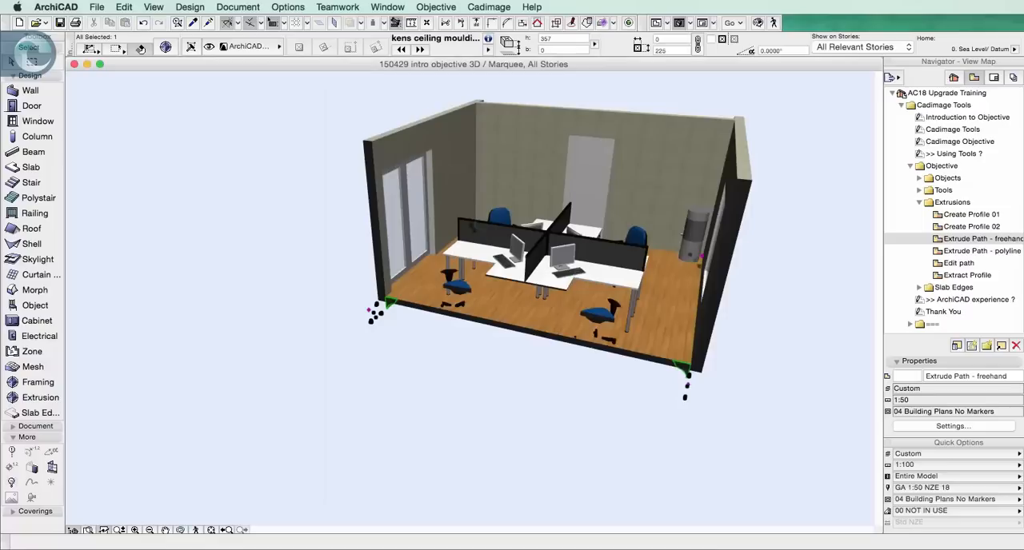
left_click(790, 302)
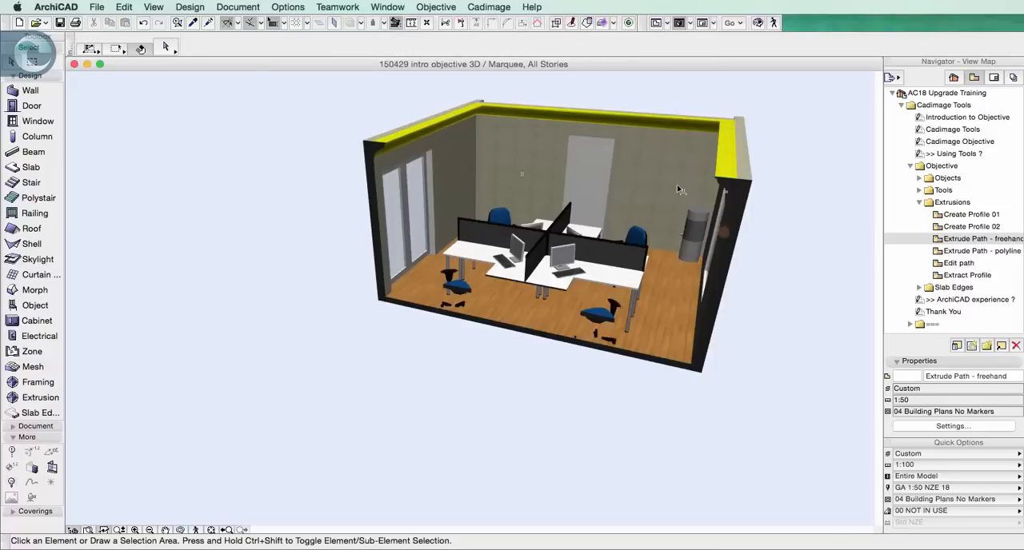
middle_click_drag(633, 250, 603, 239, "shift")
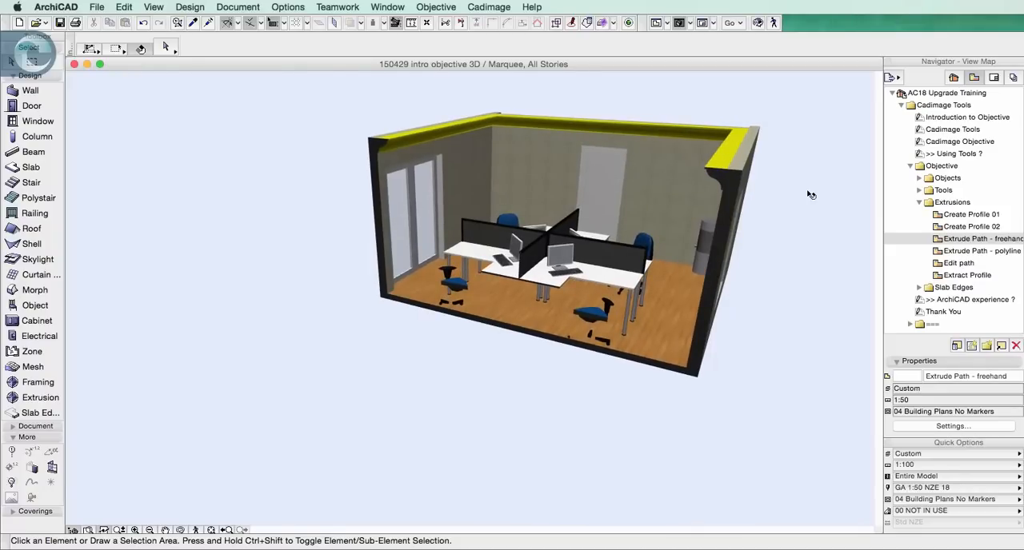
key("F2")
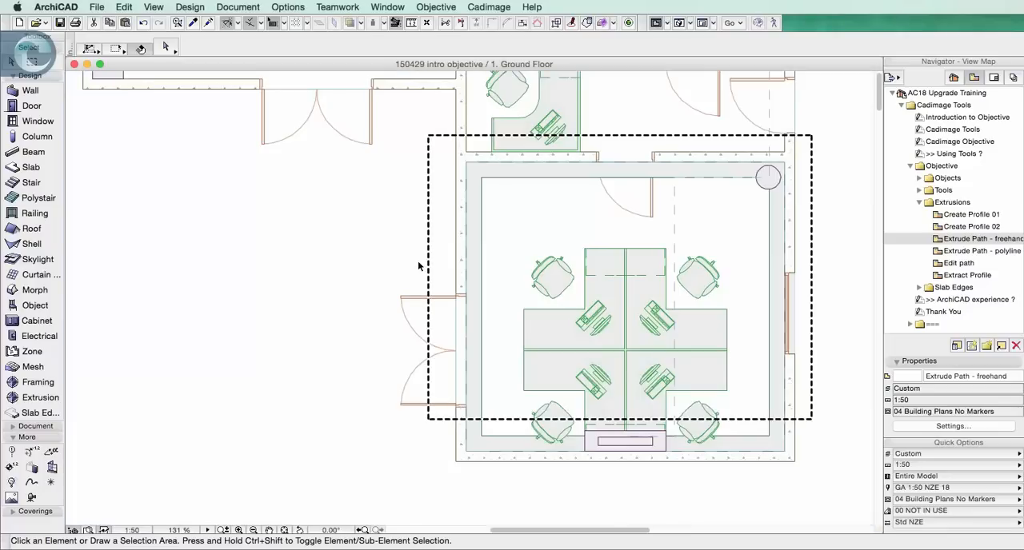
Start a freehand ceiling moulding path outside the office with the four-desk cluster, using three straight segments followed by a tangential arc
left_click(40, 398)
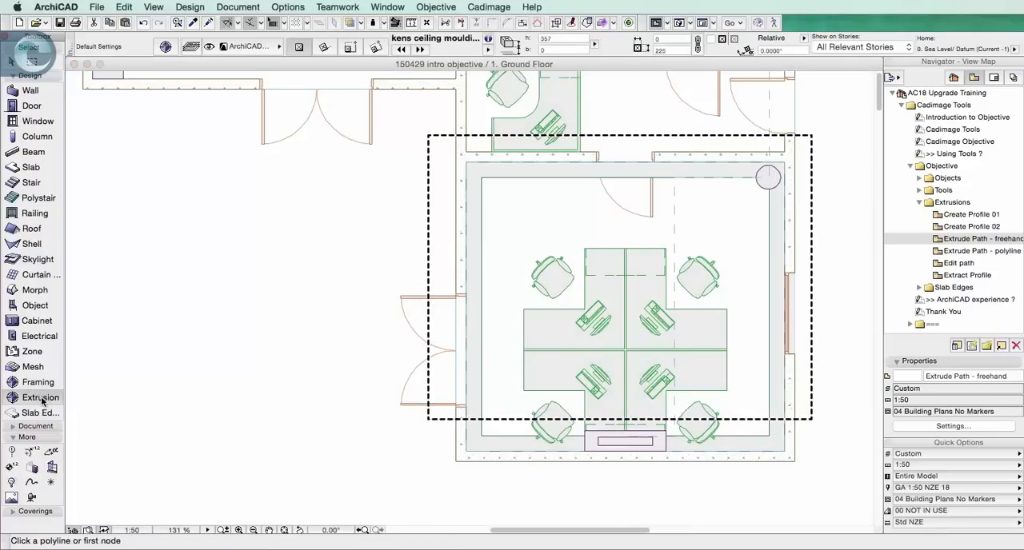
left_click(131, 200)
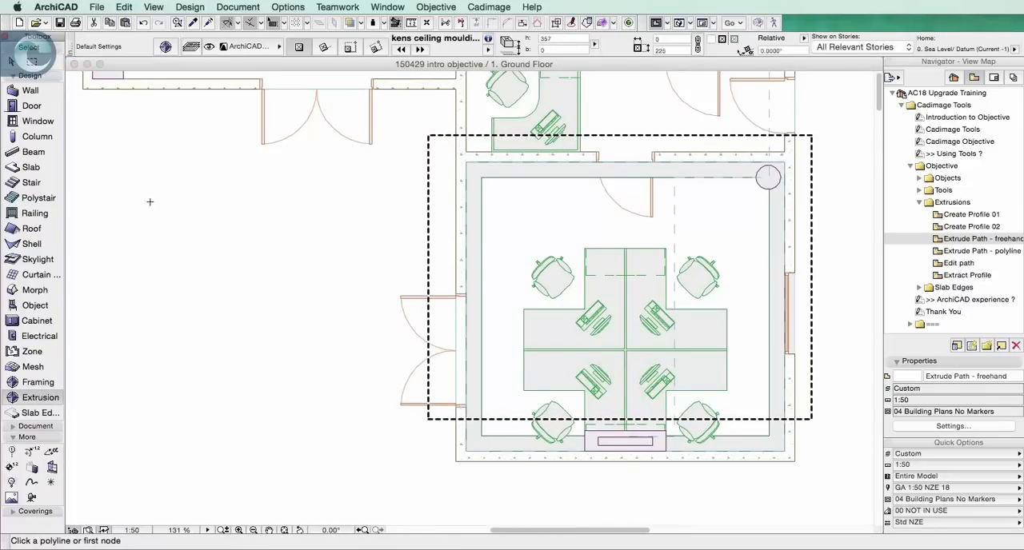
left_click(241, 201)
left_click(339, 250)
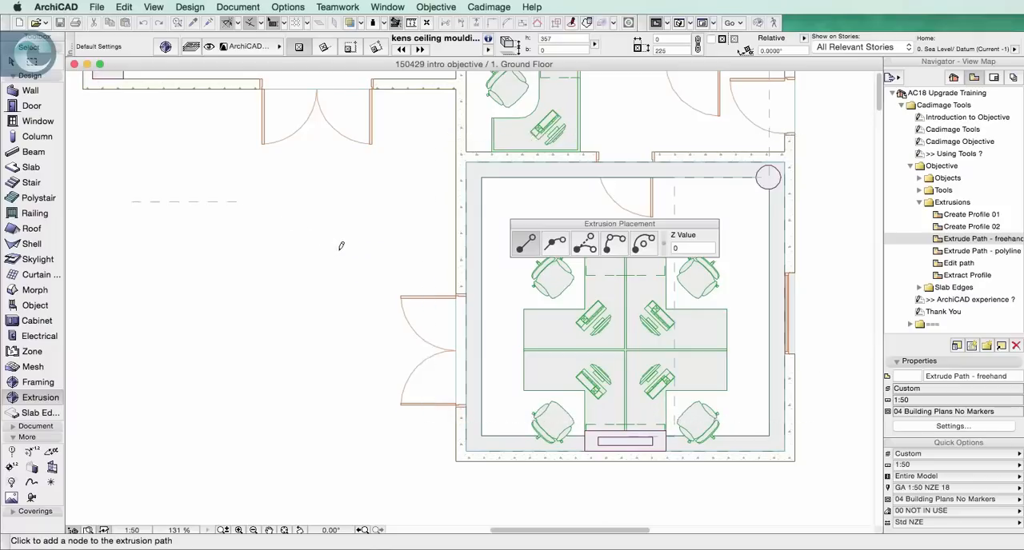
left_click(360, 377)
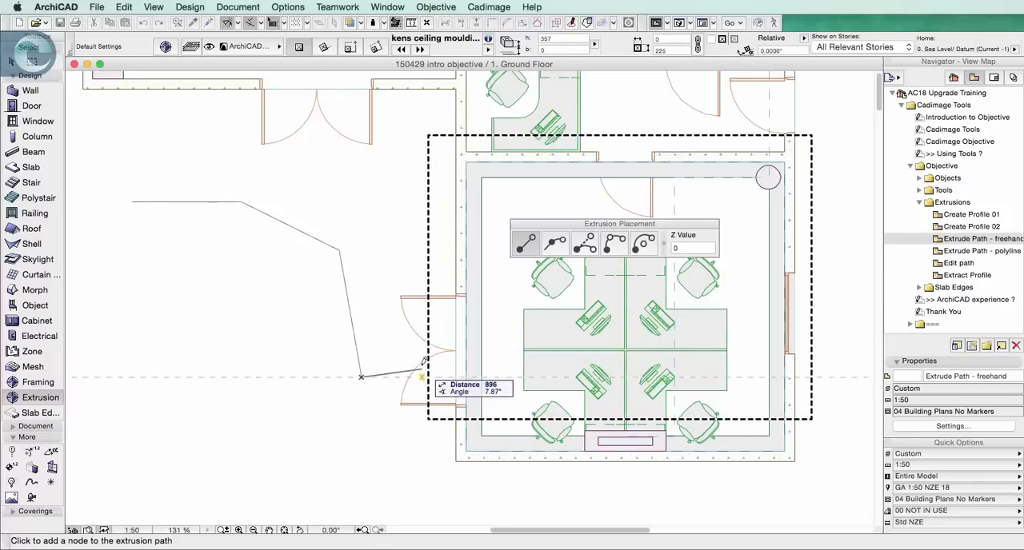
left_click(556, 244)
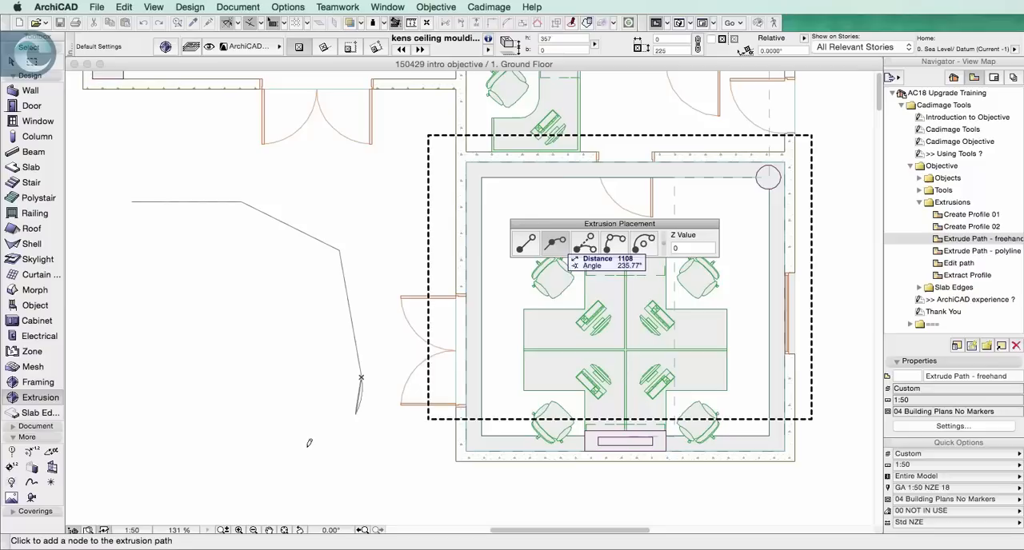
left_click(258, 480)
Continue the moulding path with two straight segments, the last about 1710 long, removing a misplaced node, and finish it as an open path
left_click(526, 244)
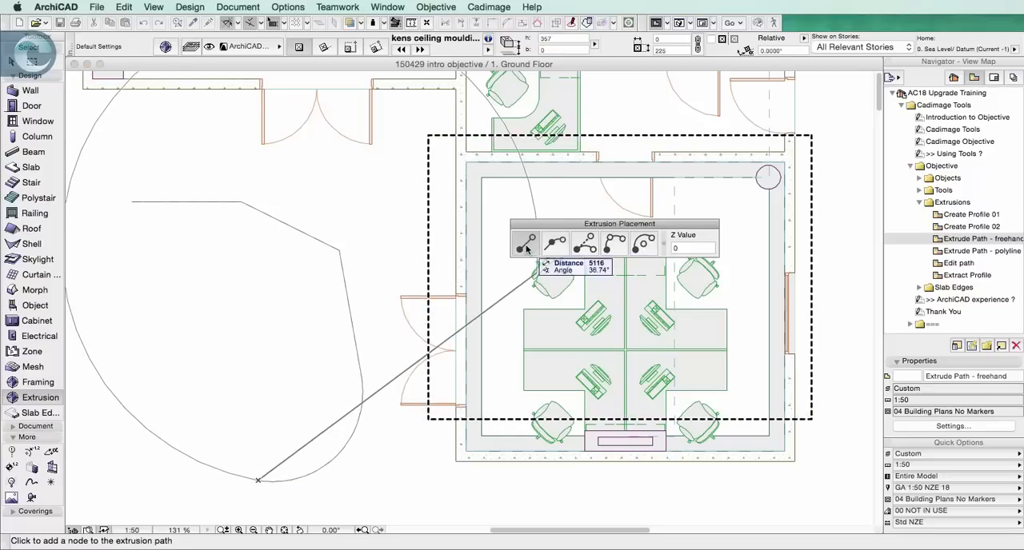
double_click(125, 450)
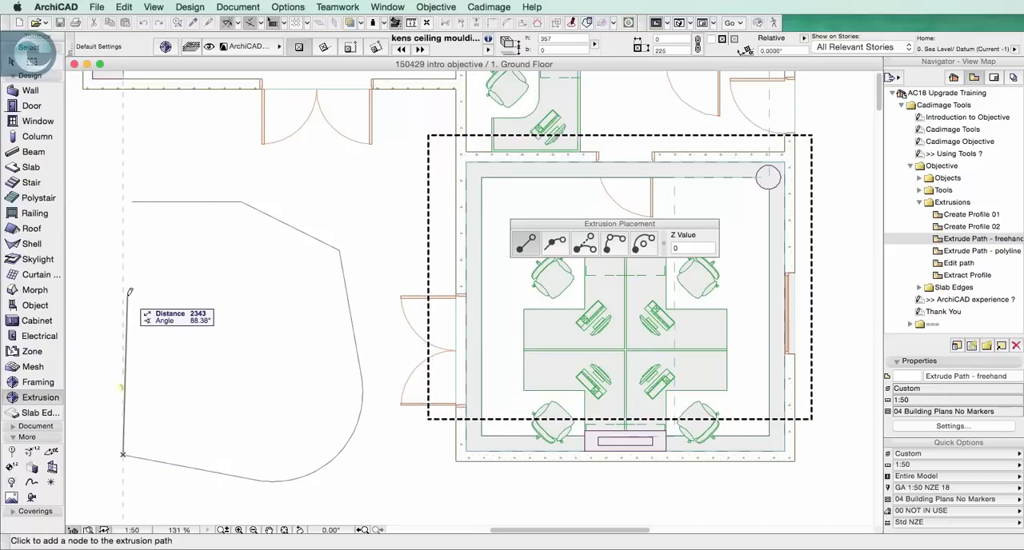
left_click(193, 311)
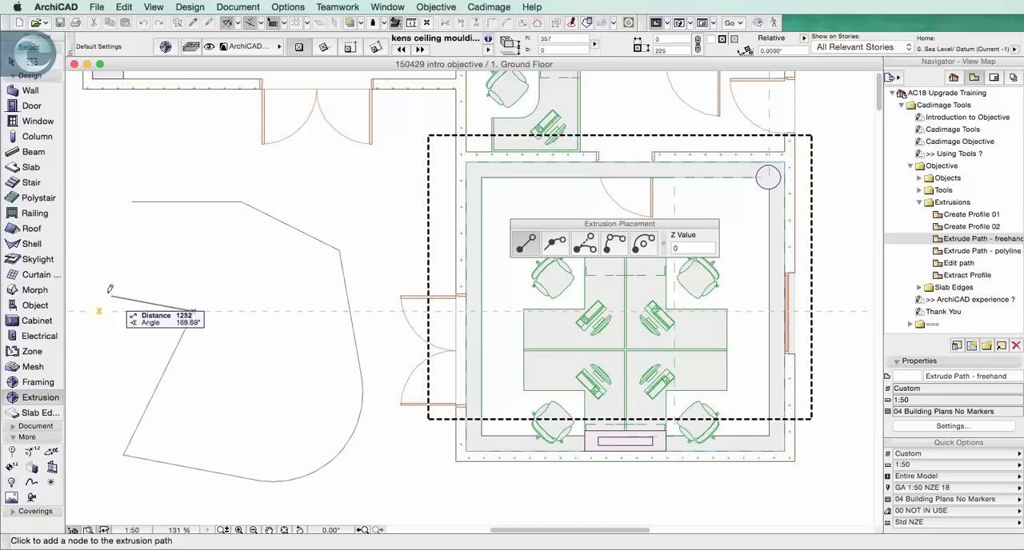
key("BackSpace")
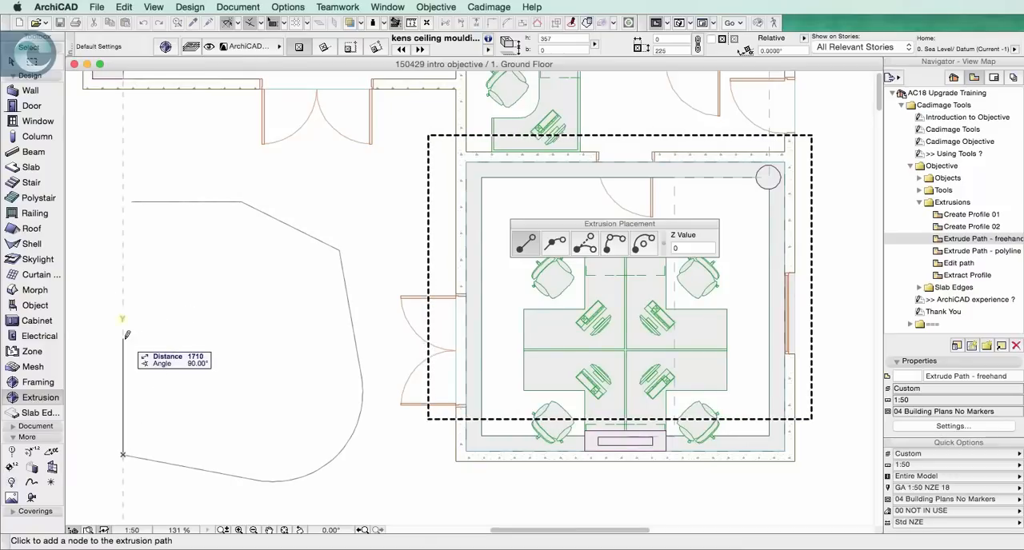
left_click(124, 336)
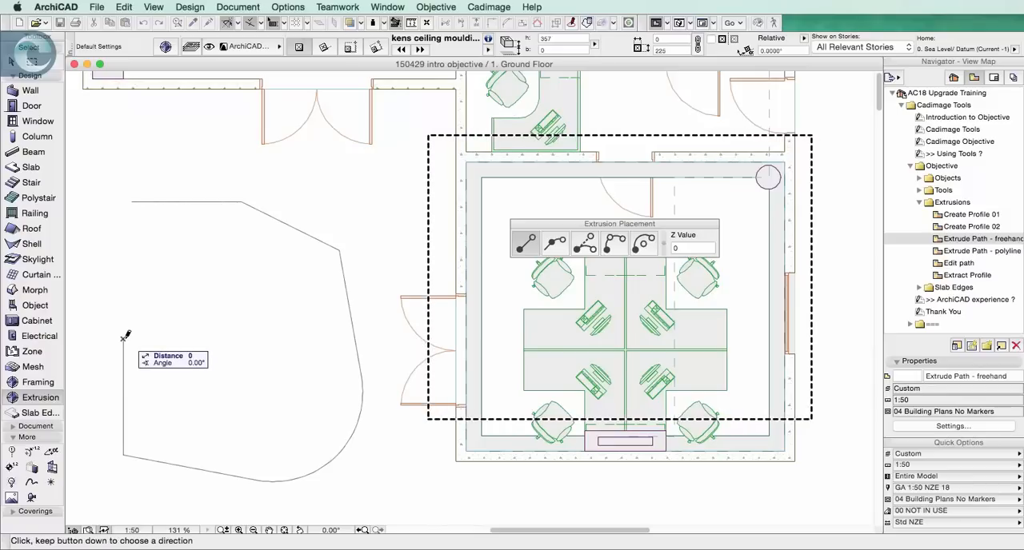
double_click(125, 333)
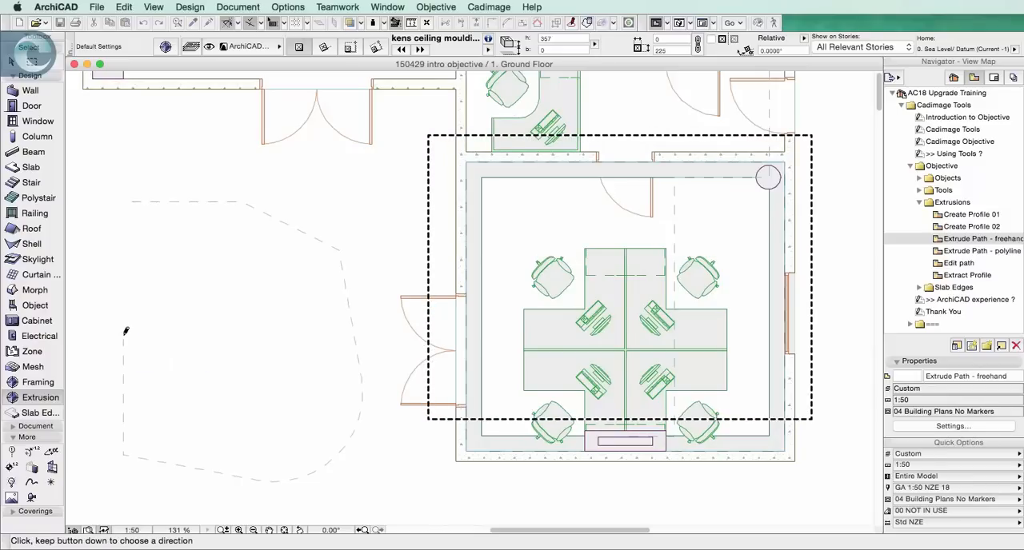
left_click(123, 336)
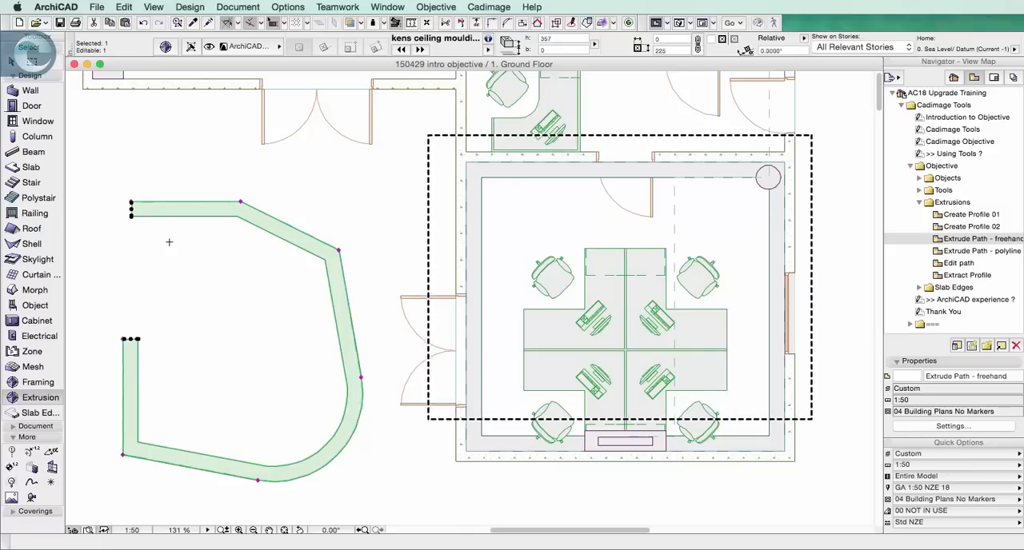
Inspect the placed freehand moulding in 3D, return to the floor plan and deselect it
key("F5")
middle_click_drag(258, 229, 831, 248, "shift")
key("F2")
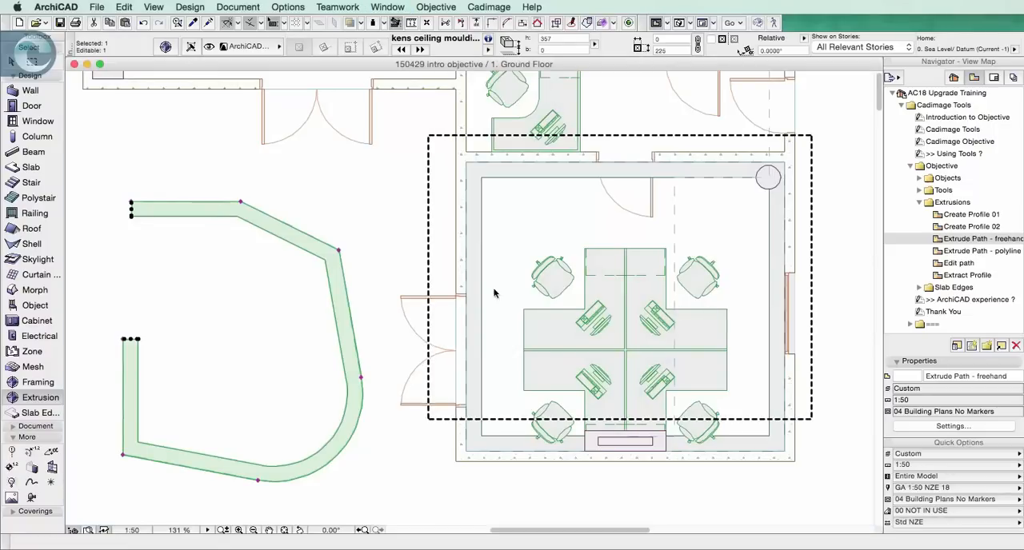
key("Escape")
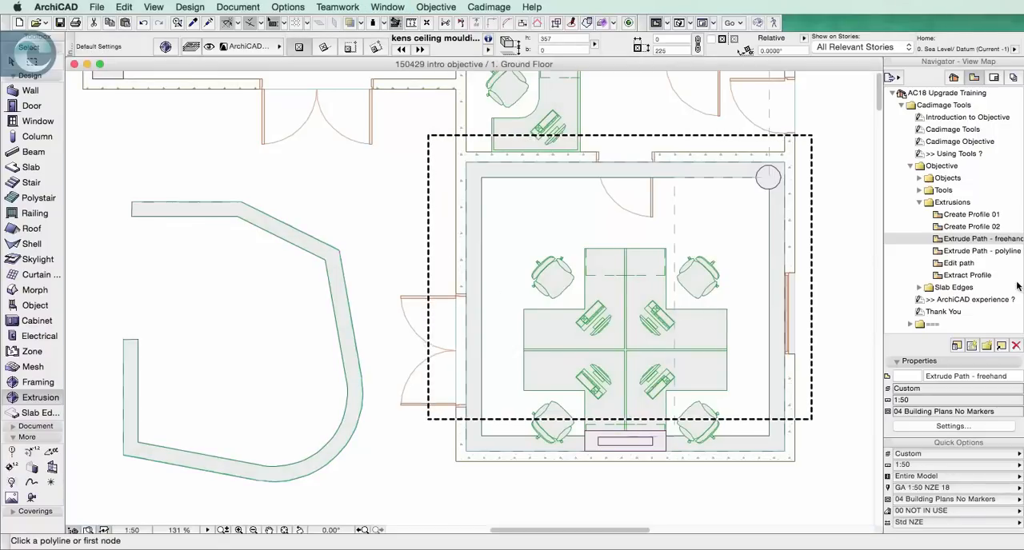
Open the Extrude Path - polyline view and set the Extrusion defaults to the kens cable try profile at 2500 to Project Zero
left_click(1005, 252)
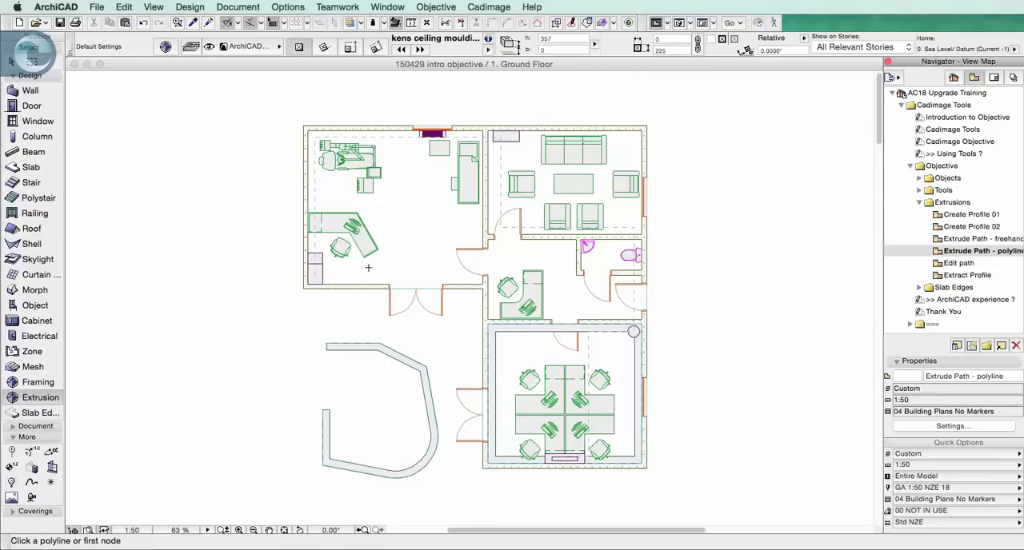
double_click(34, 398)
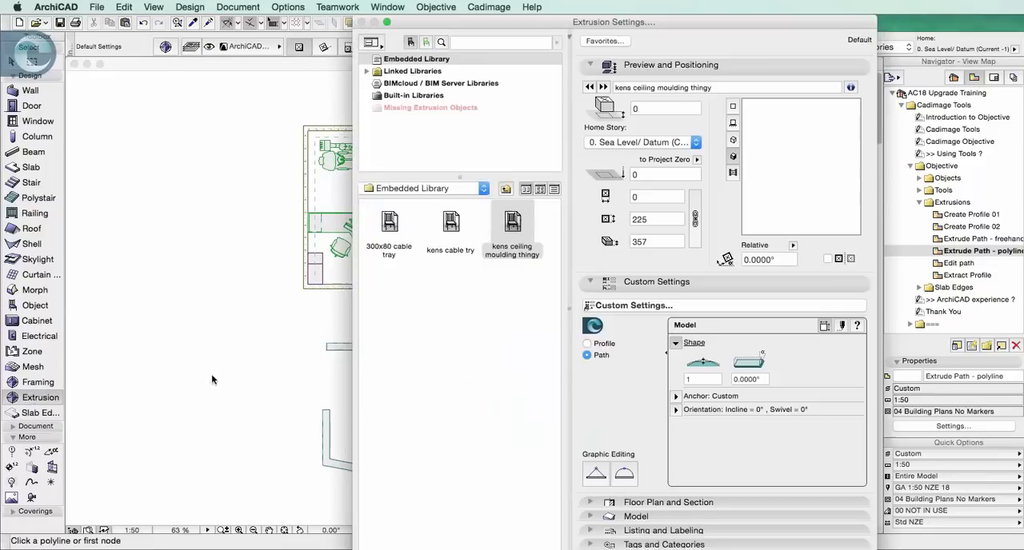
left_click(459, 399)
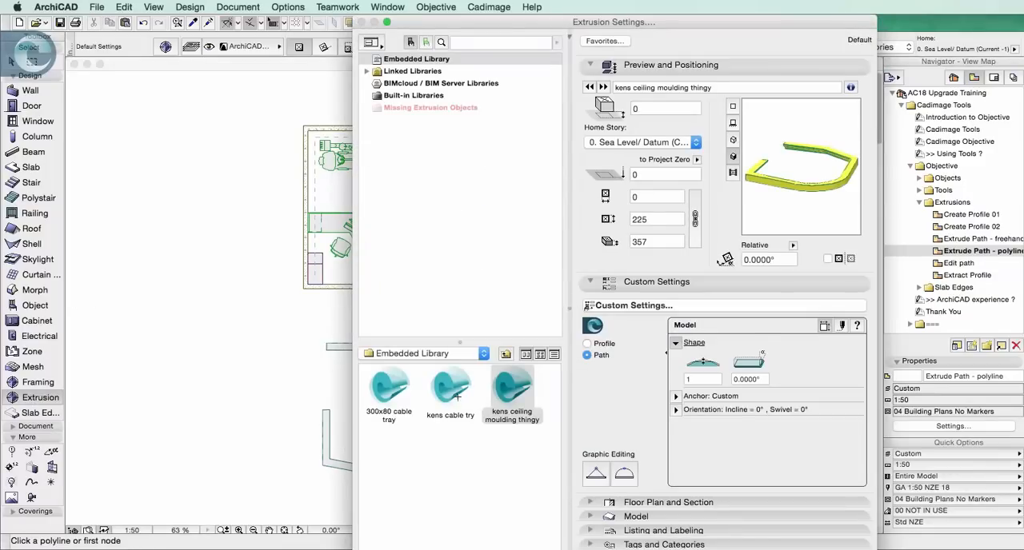
left_click(645, 175)
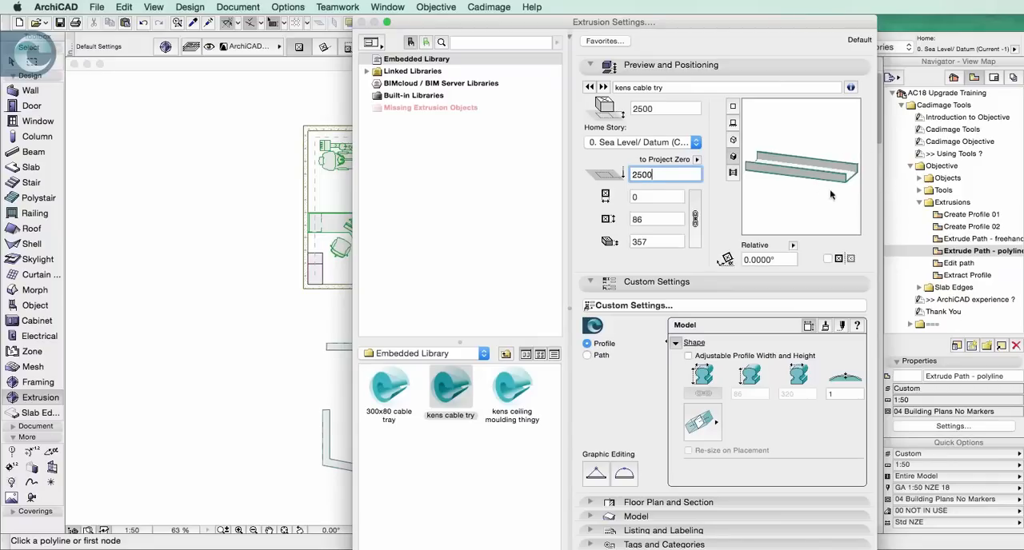
Set the cable tray's surface to Paint - Vermilion and accept the Extrusion default settings
left_click(825, 325)
left_click(746, 358)
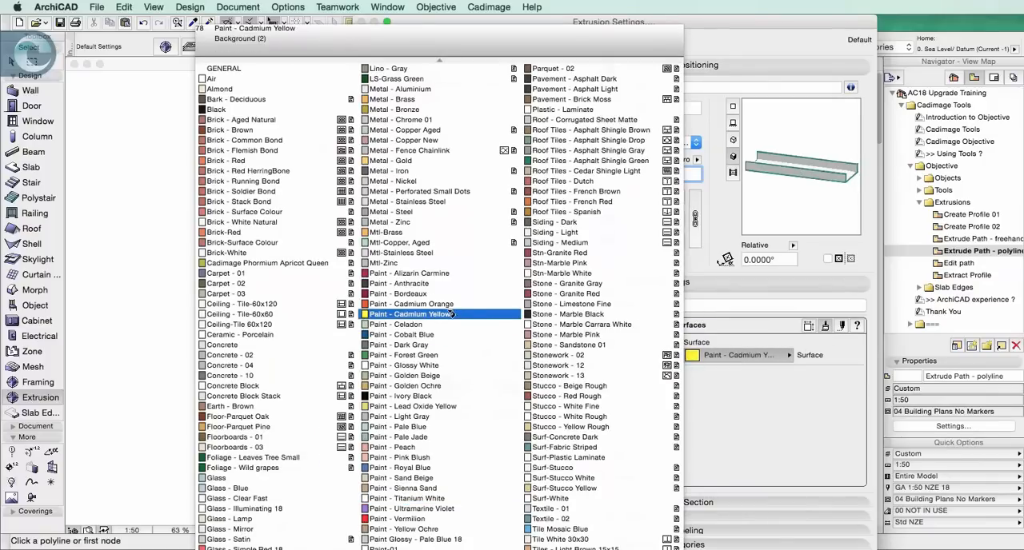
left_click(428, 520)
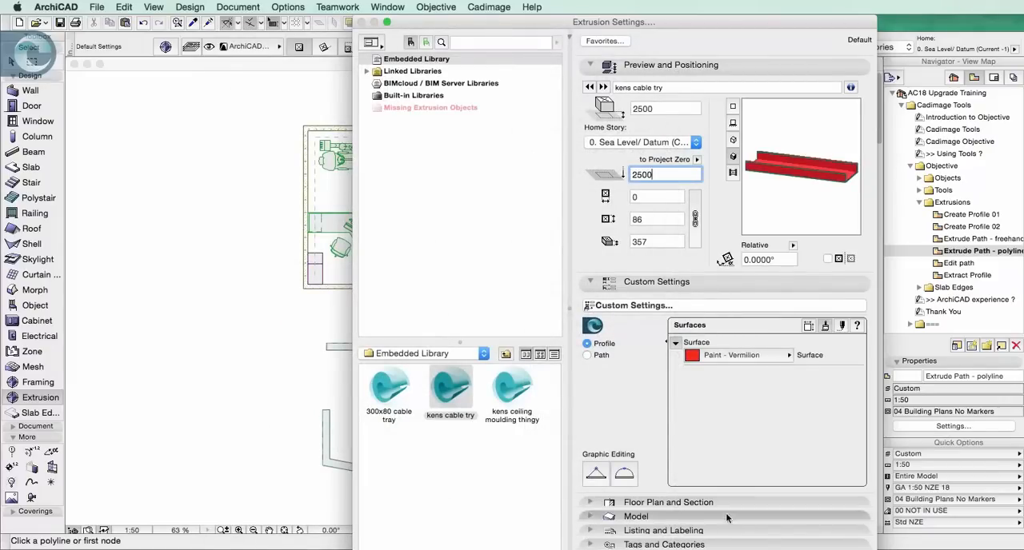
key("Return")
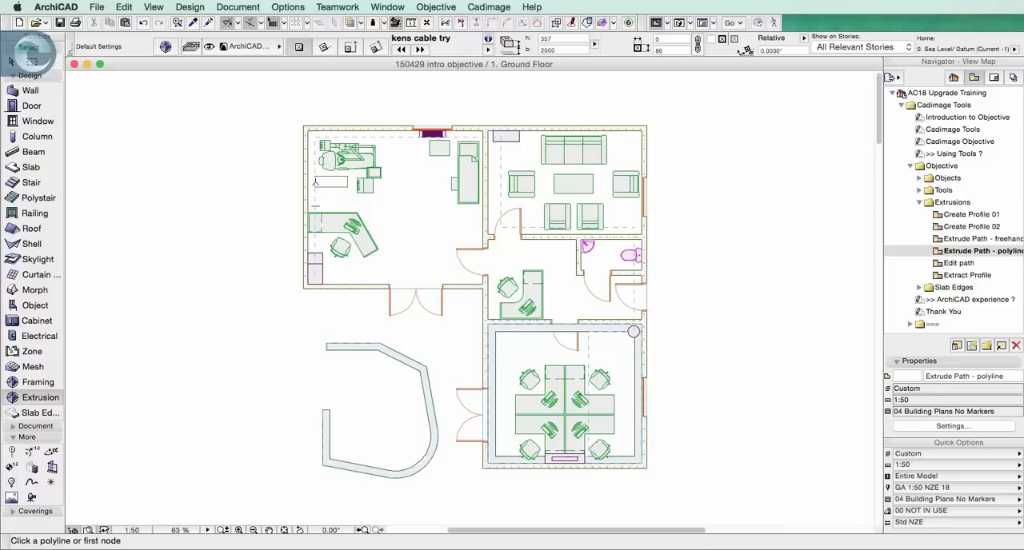
Place the cable tray along the existing dashed polyline running through the building's rooms and deselect it
left_click(314, 182)
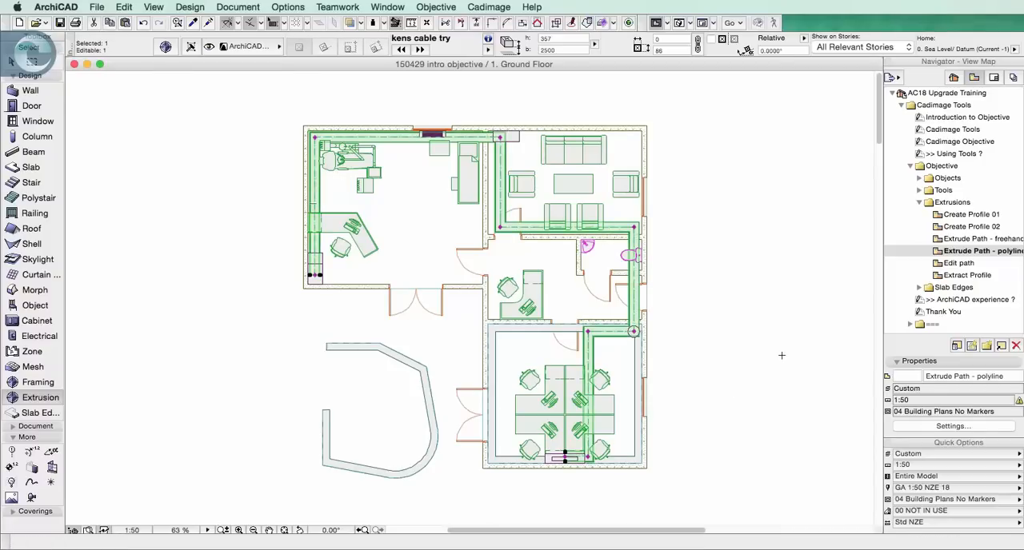
key("Escape")
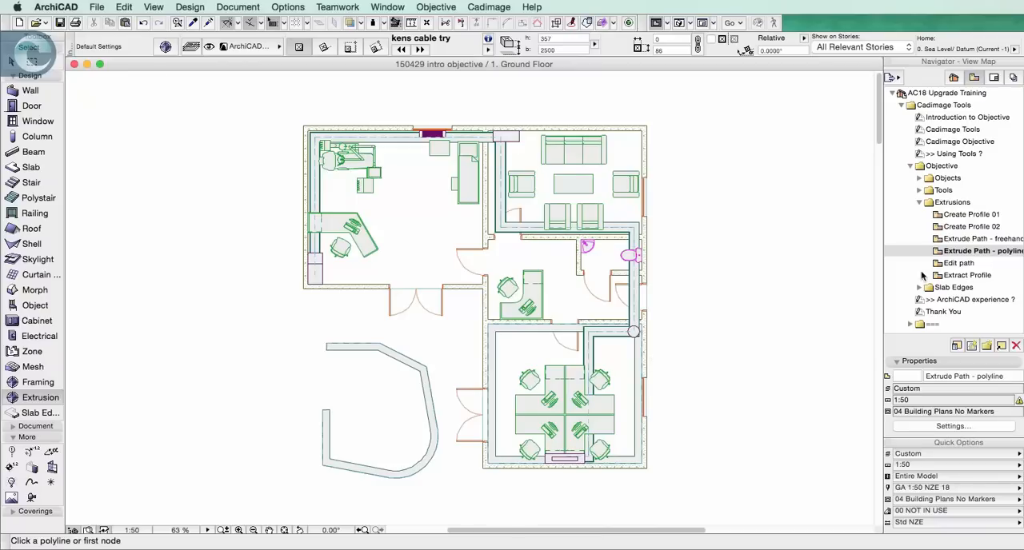
Enclose the whole building and the freehand moulding outside it in a marquee and show that area in 3D
left_click(31, 62)
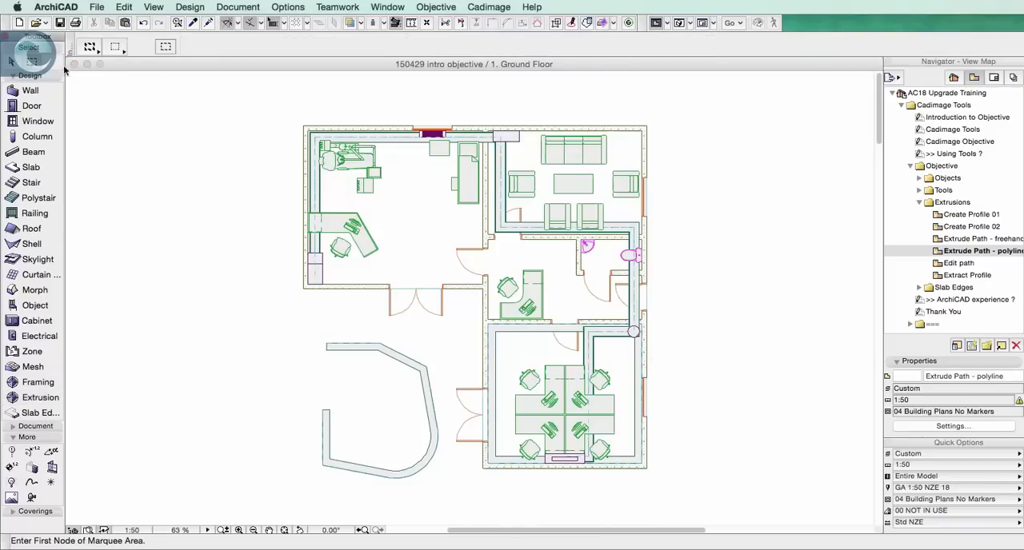
left_click(284, 115)
left_click(687, 489)
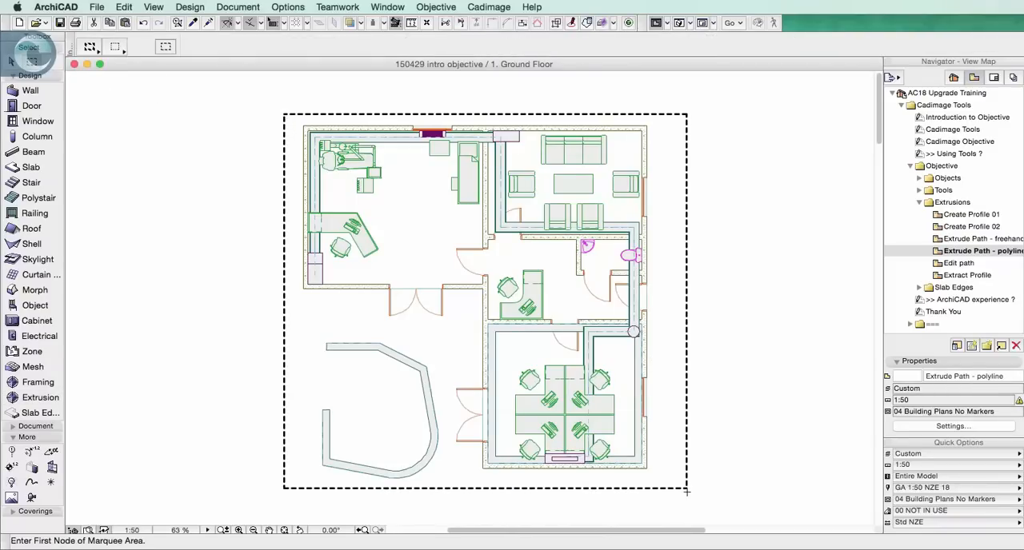
key("F5")
Examine the cable tray's route through the rooms and walls in 3D and return to the floor plan
middle_click_drag(741, 316, 512, 343, "shift")
scroll(493, 149, "down", 3)
middle_click_drag(480, 145, 522, 196)
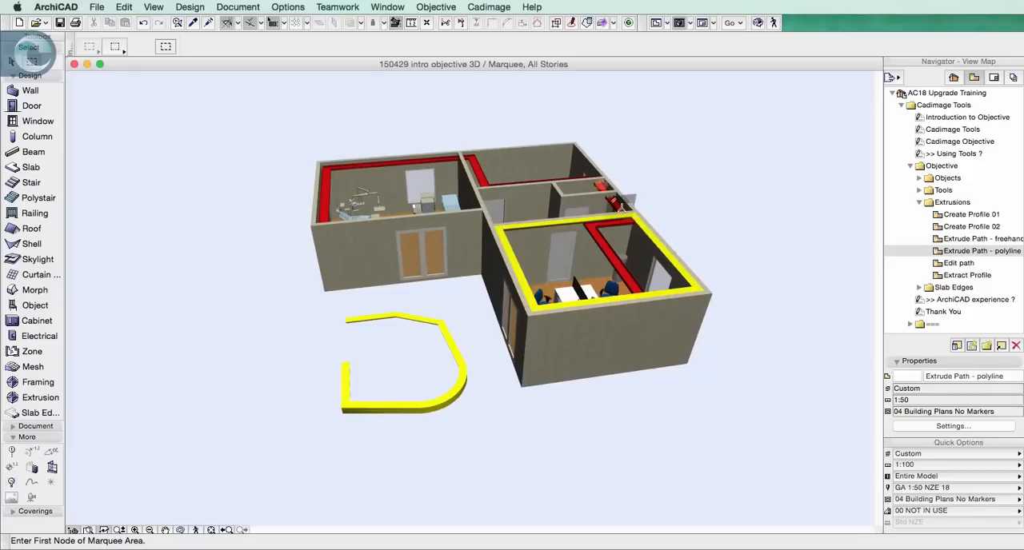
scroll(623, 210, "up", 5)
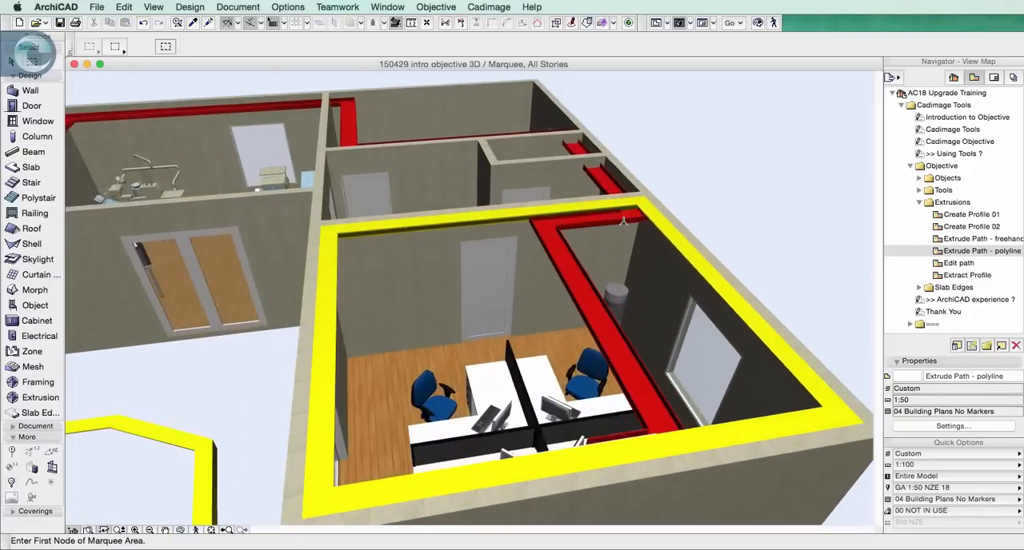
scroll(623, 222, "up", 3)
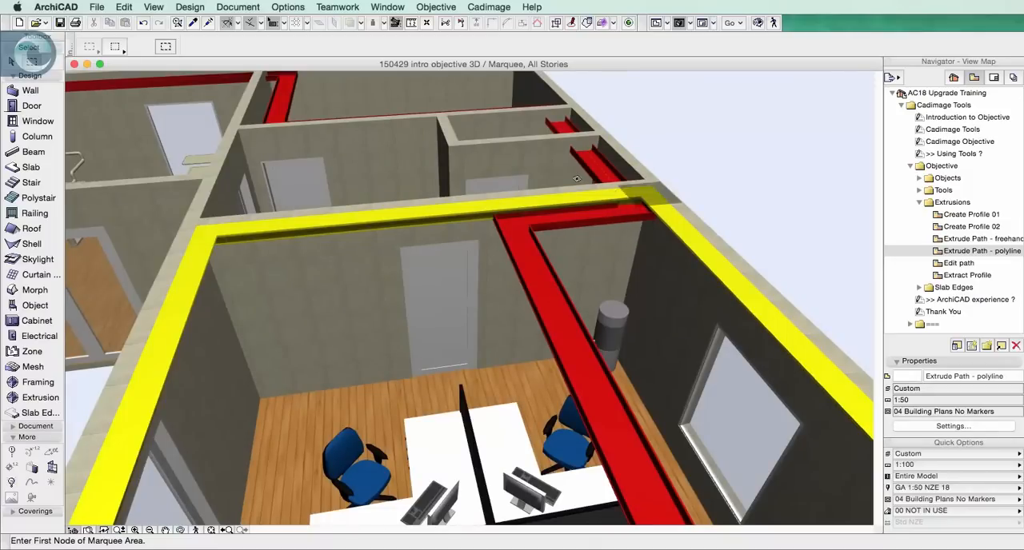
key("F2")
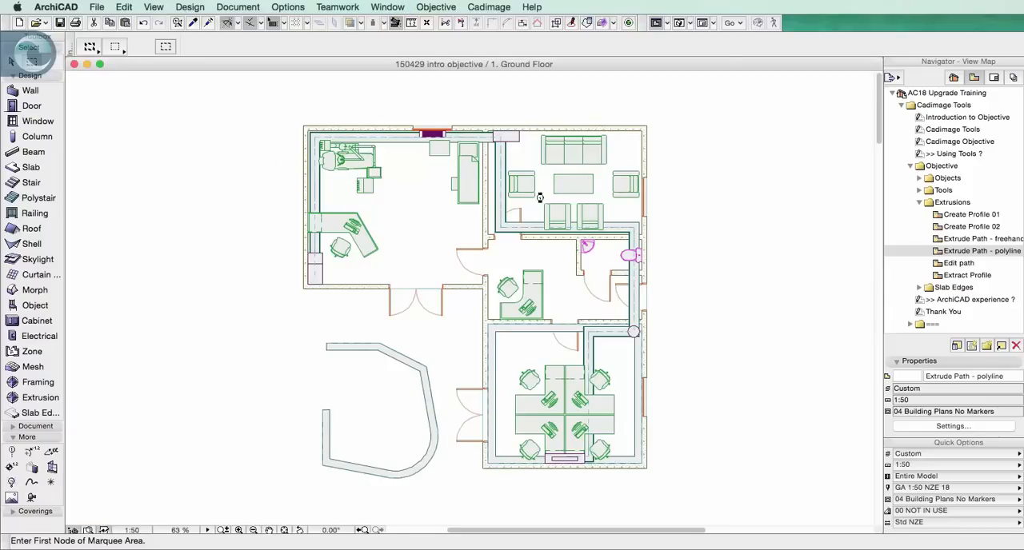
Start another cable tray path at Z value 2500 from the cabinet in the lower corner of the dental treatment room
left_click(32, 397)
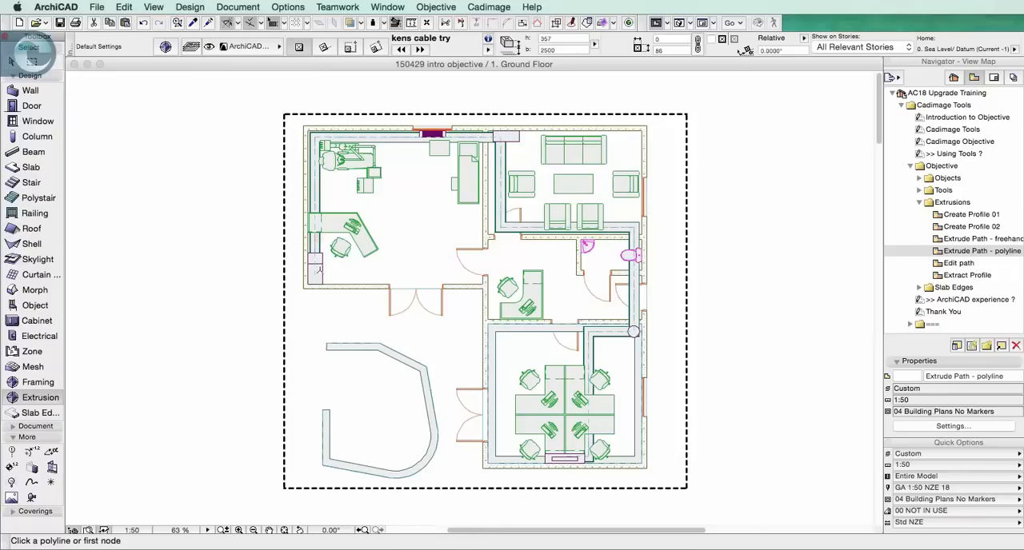
left_click(322, 269)
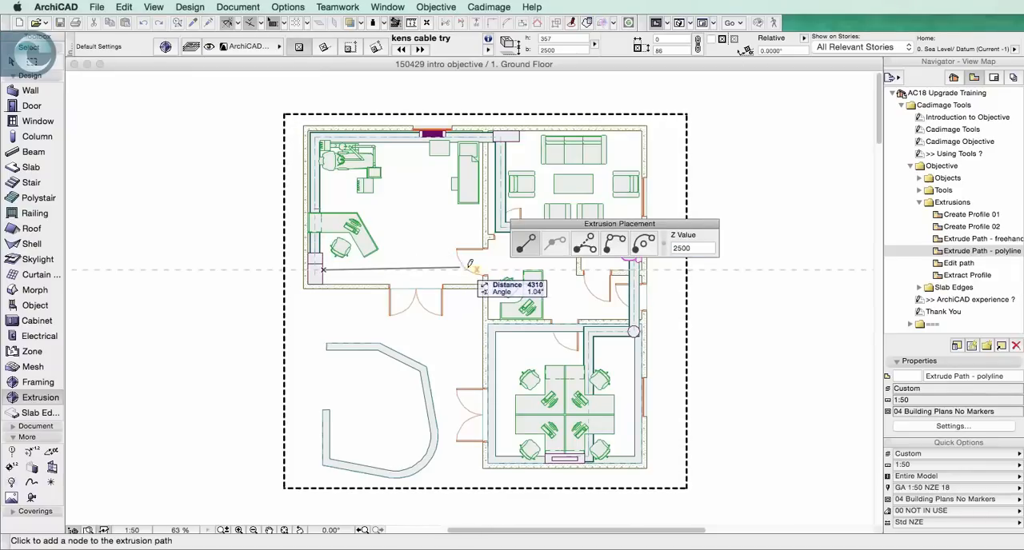
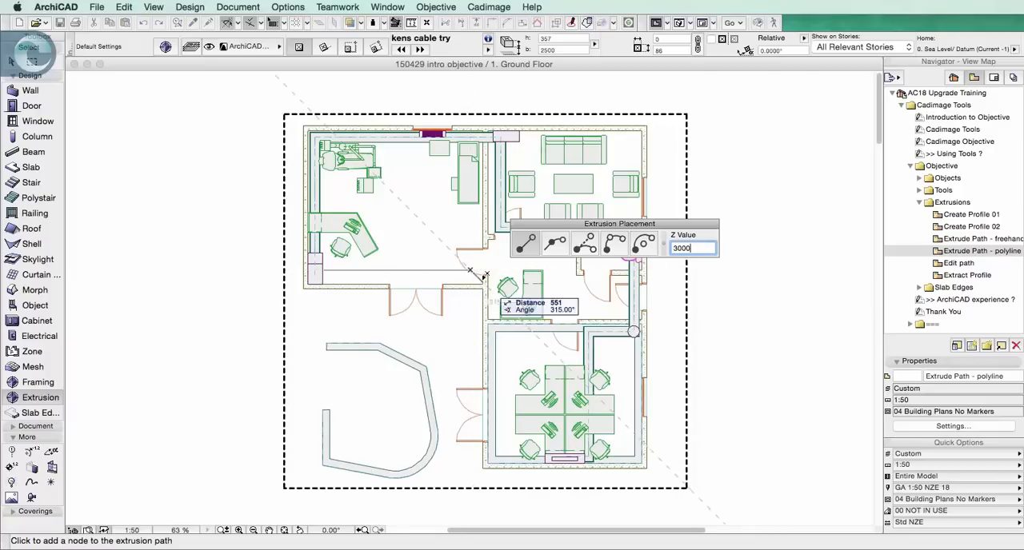
Carry the cable tray path across the wall between the dental treatment room and the reception with nodes at Z value 3000
scroll(483, 272, "up", 2)
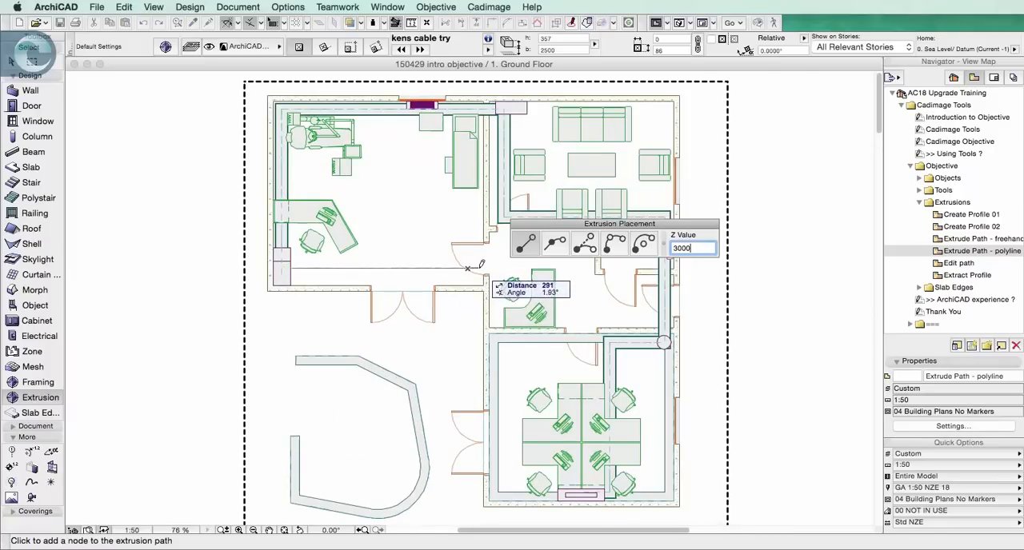
key("Tab")
type("250")
key("Tab")
key("Return")
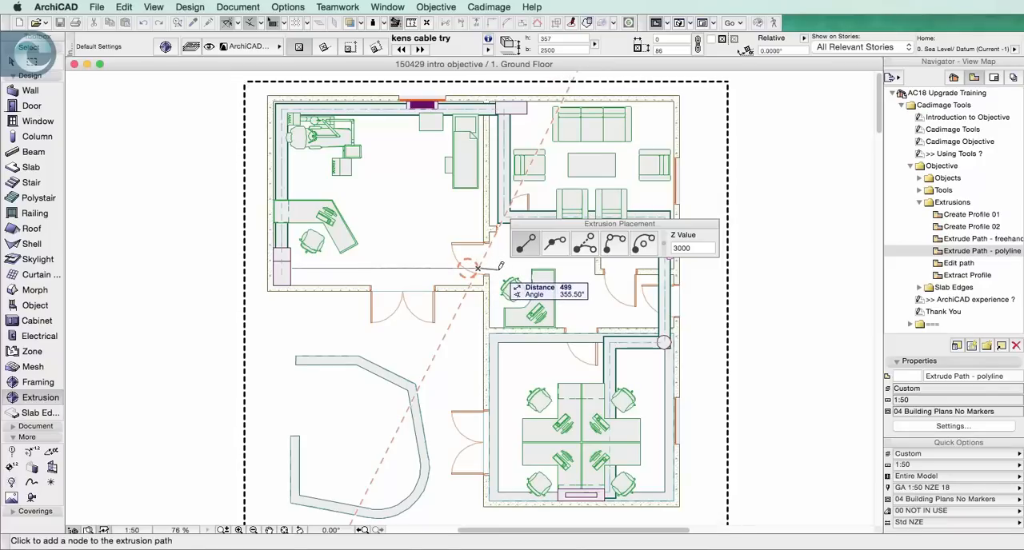
Drop the path to Z value 2500 in the reception, finish it straight down inside the lower office, and deselect the tray
left_click(692, 249)
type("25")
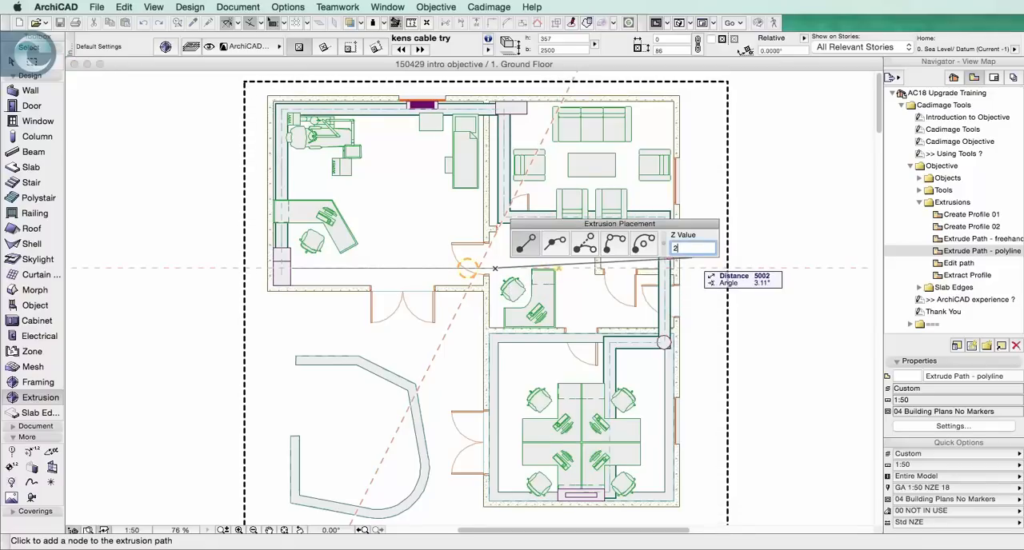
left_click(514, 269)
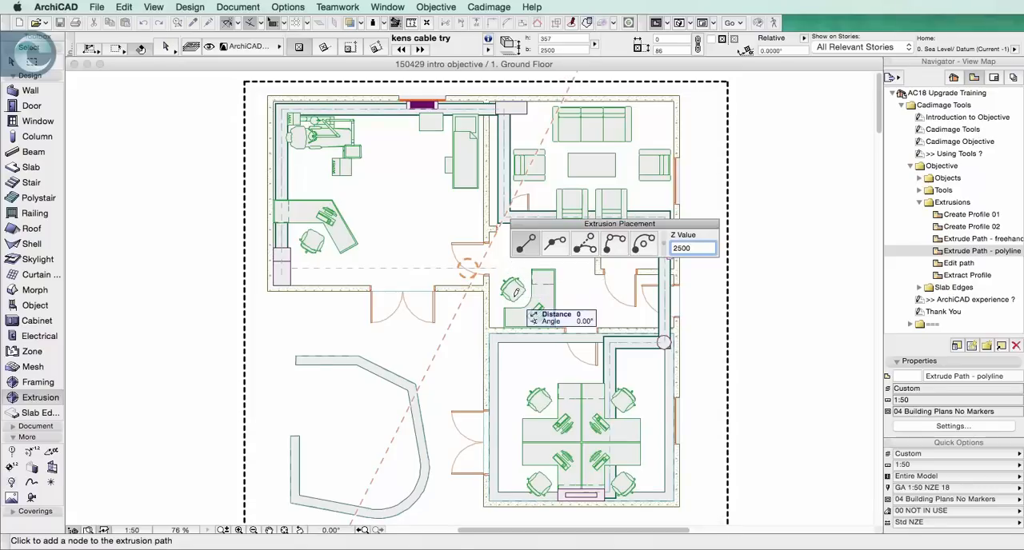
double_click(516, 473)
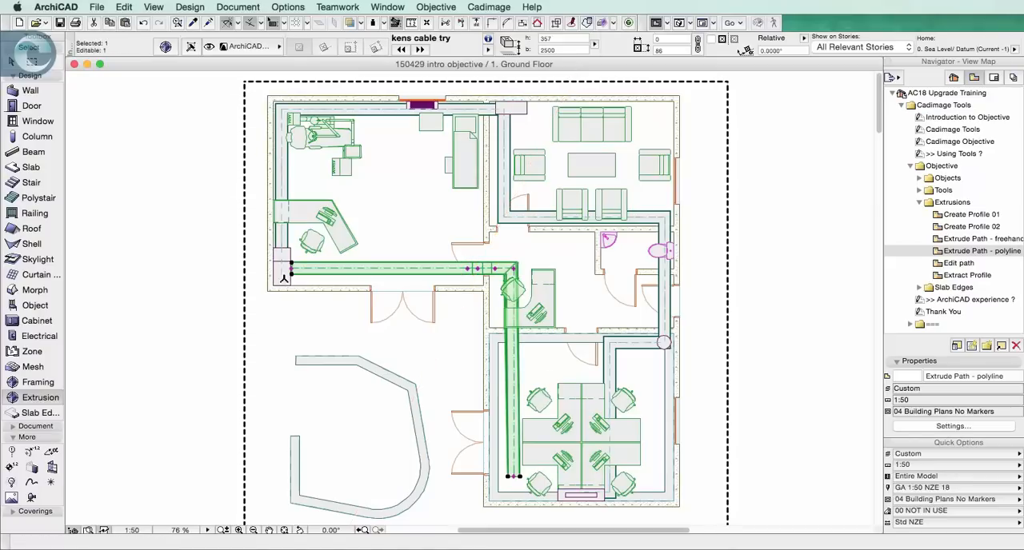
key("Escape")
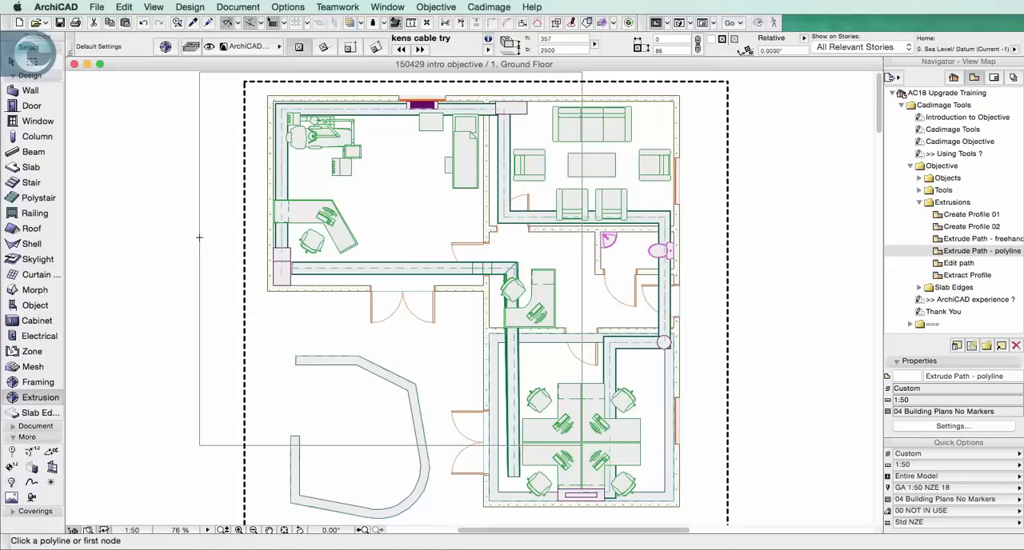
Show the marquee area in 3D and examine how the new cable tray passes over the wall and into the office
key("F3")
middle_click_drag(264, 202, 420, 224)
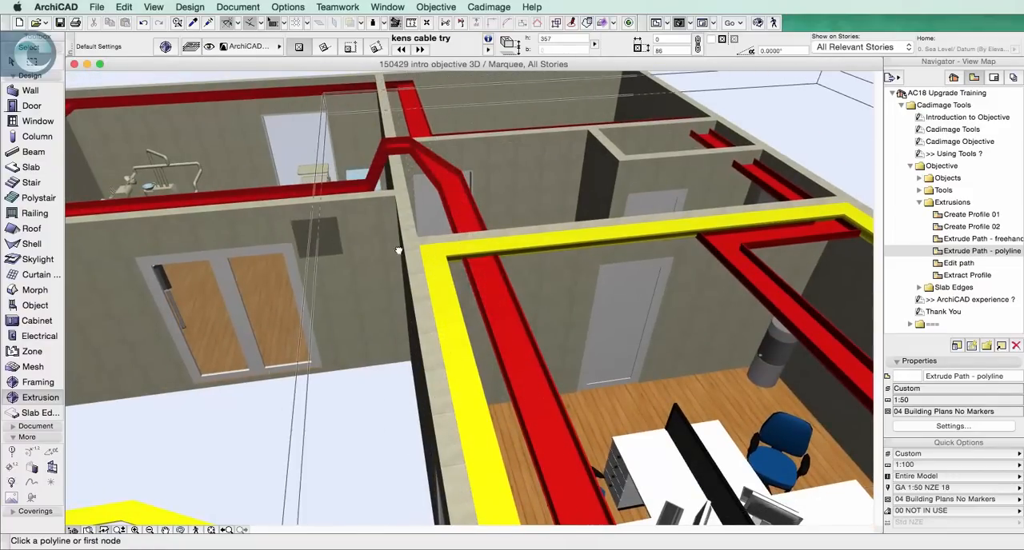
middle_click_drag(312, 236, 528, 253)
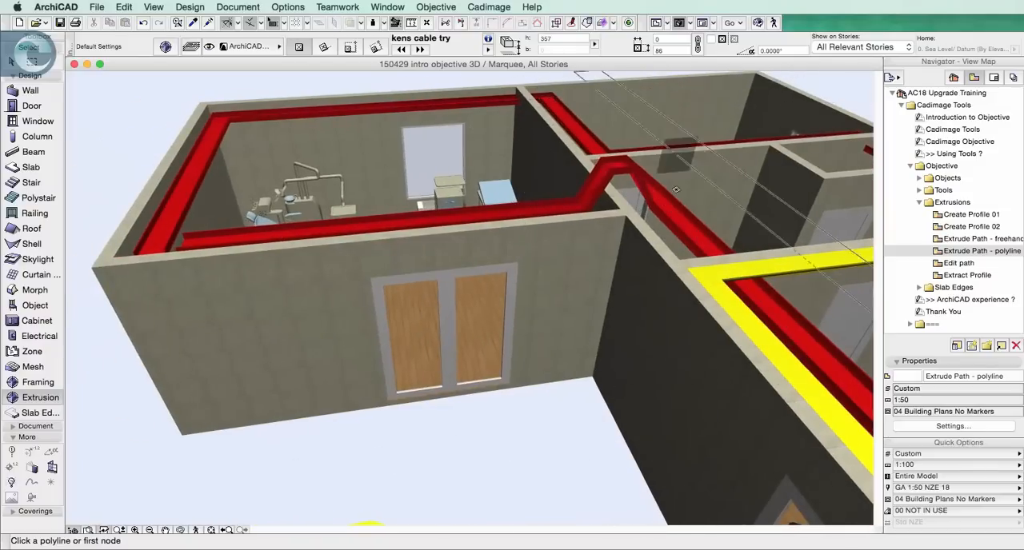
middle_click_drag(696, 232, 462, 211)
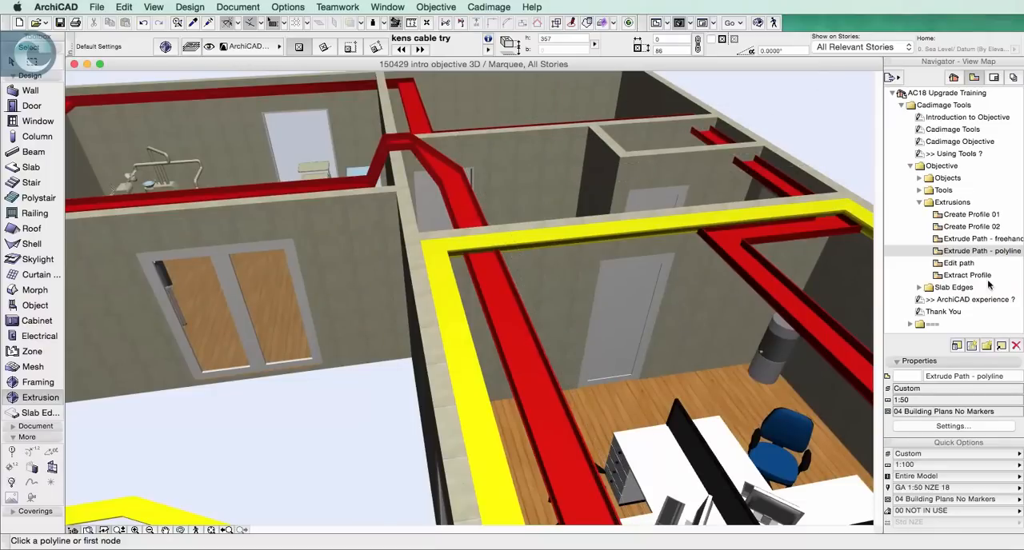
Open the Edit path view, select the freehand ceiling moulding outside the building, and set its graphic editing to path nodes
double_click(964, 265)
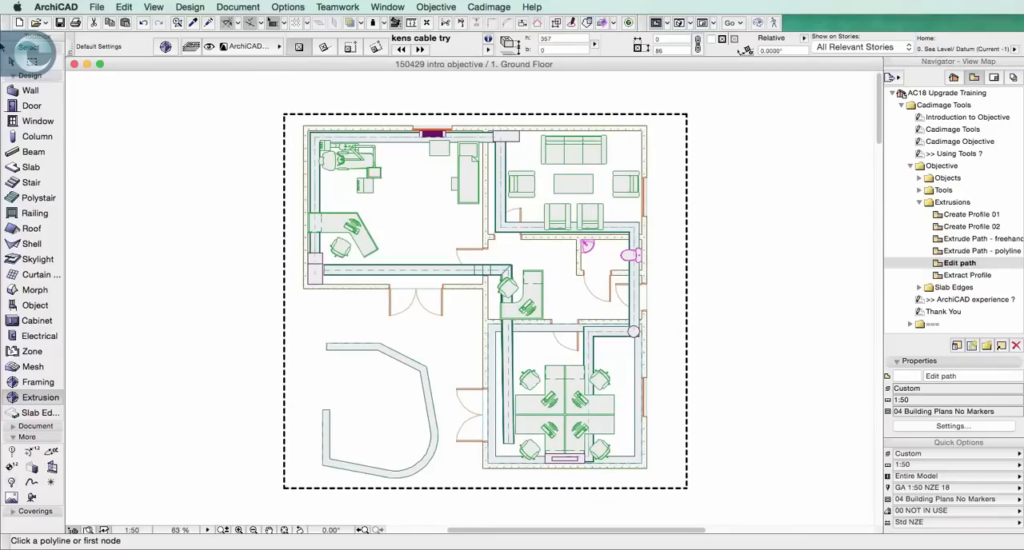
left_click(13, 61)
left_click(330, 347)
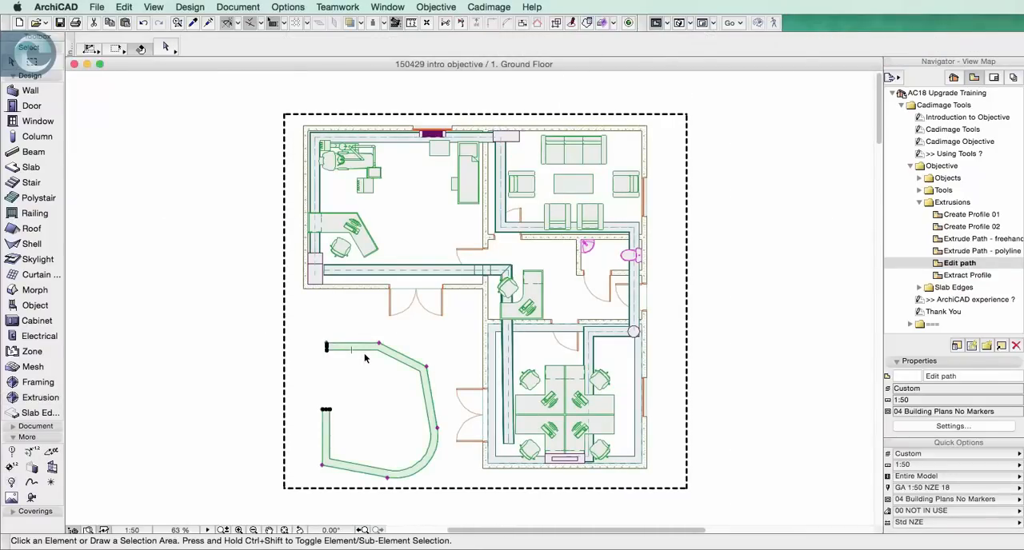
right_click(368, 364)
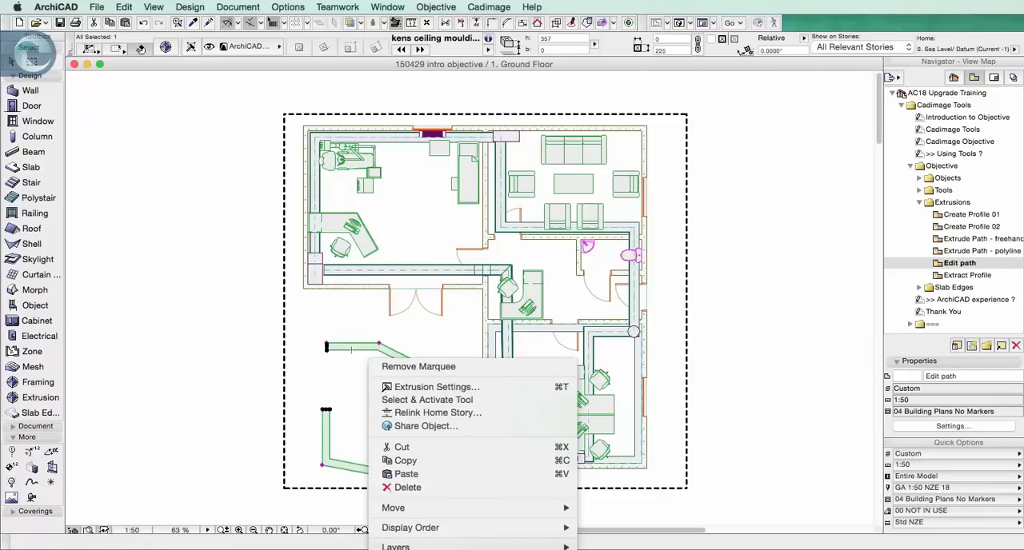
left_click(432, 548)
left_click(168, 46)
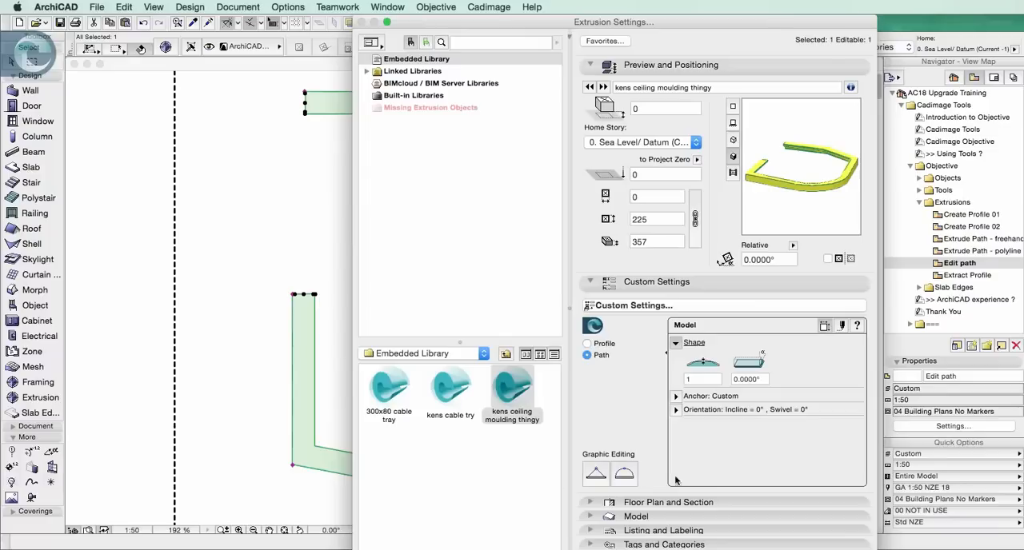
left_click(605, 480)
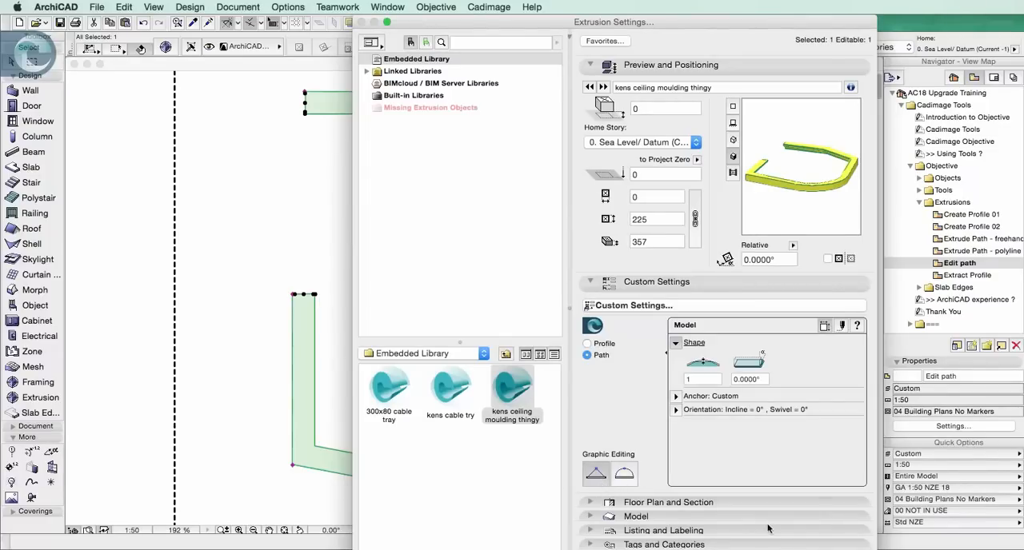
key("Return")
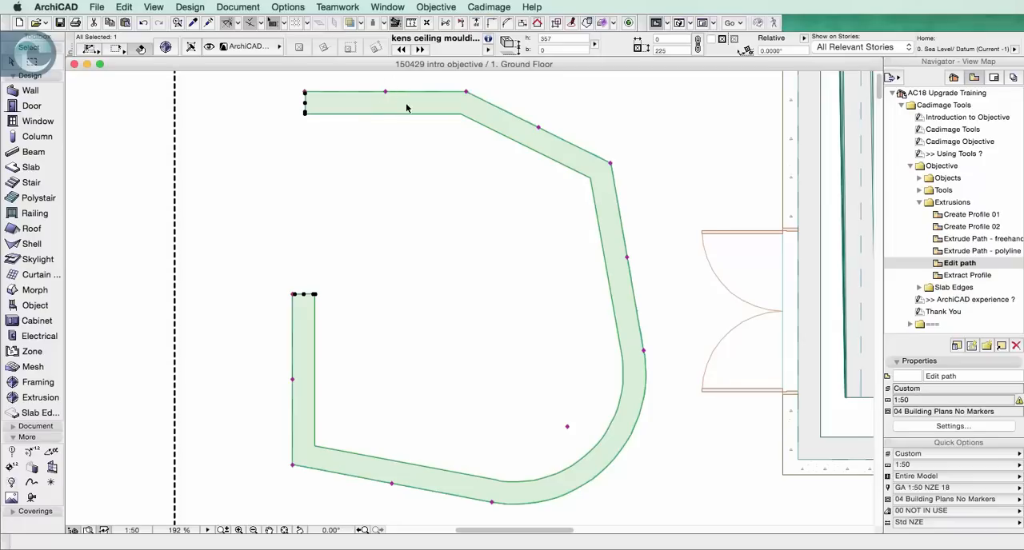
Add two nodes to the moulding path by stretching its long side segment toward the double door and the adjacent sloping segment outward
left_click(628, 258)
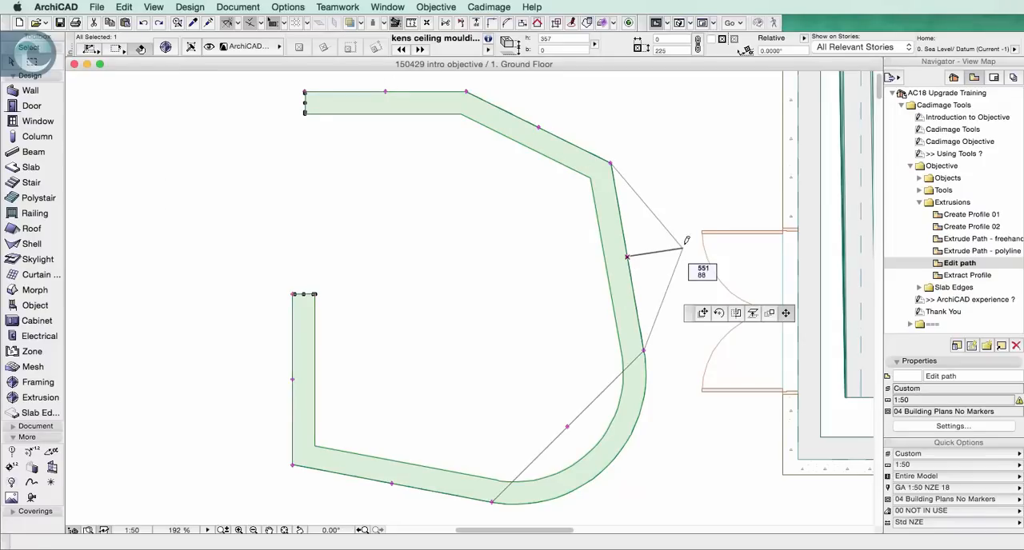
left_click(708, 234)
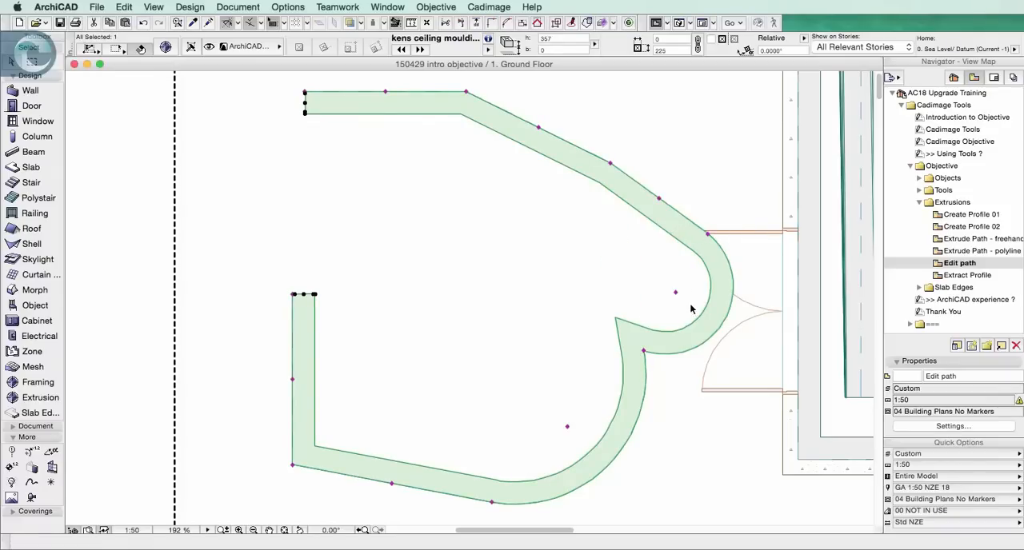
left_click(538, 126)
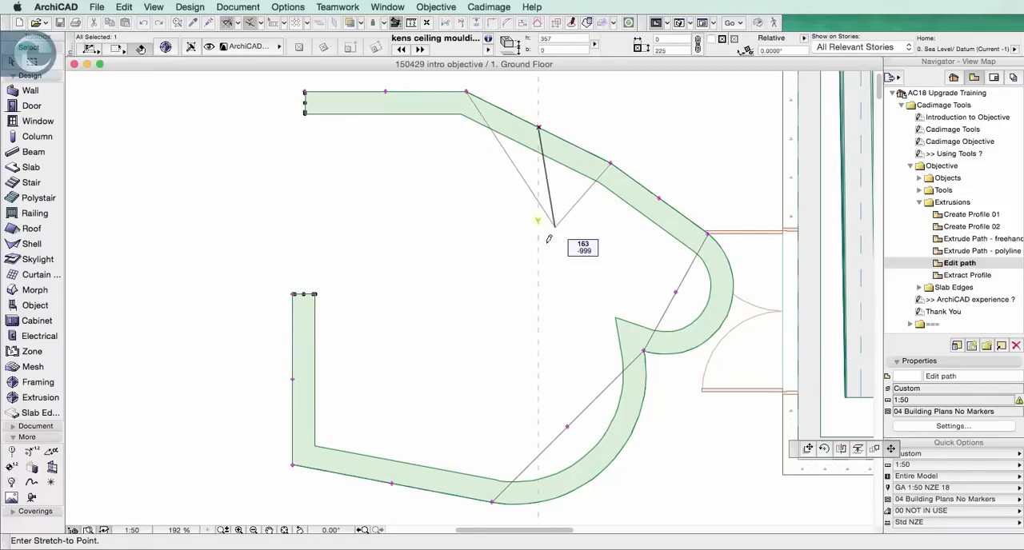
scroll(549, 239, "up", 5)
scroll(549, 238, "right", 2)
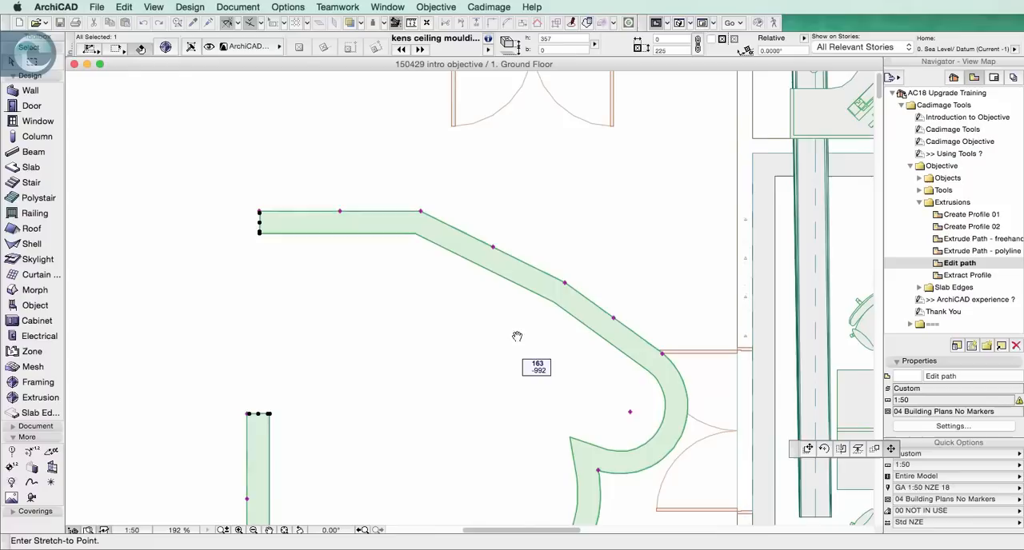
left_click(564, 173)
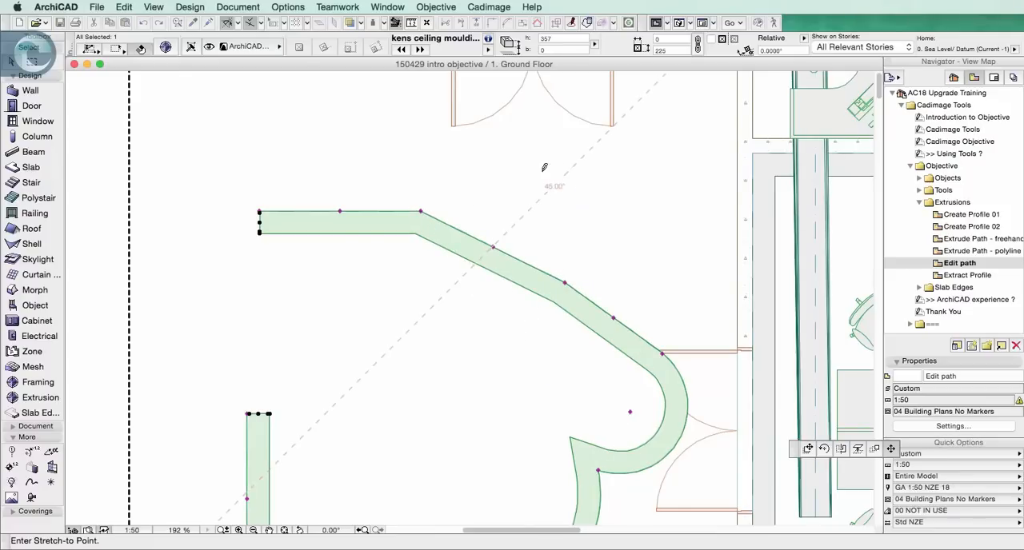
Align the moulding's next corner with the new upper node and move the path's upper open end directly below that corner
left_click(421, 215)
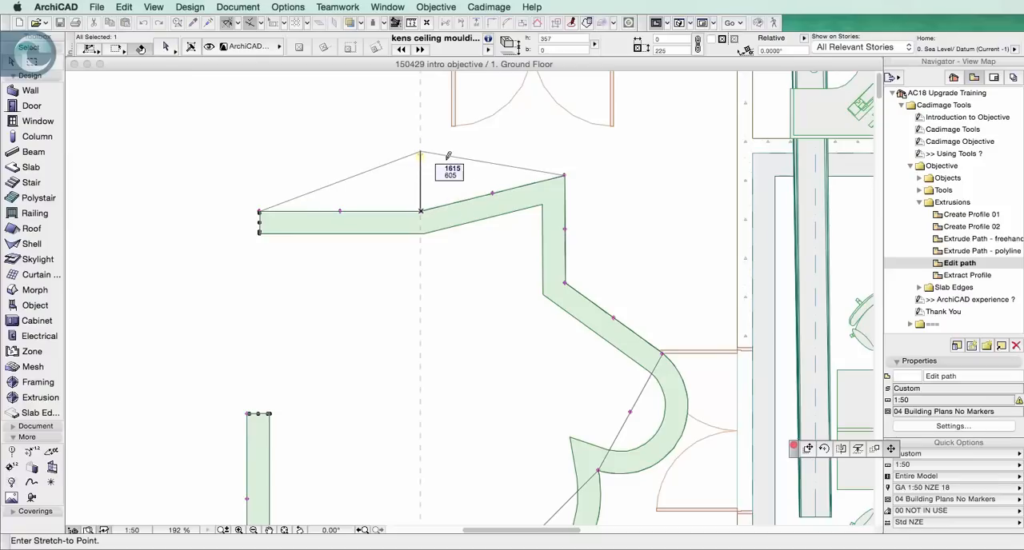
left_click(565, 174)
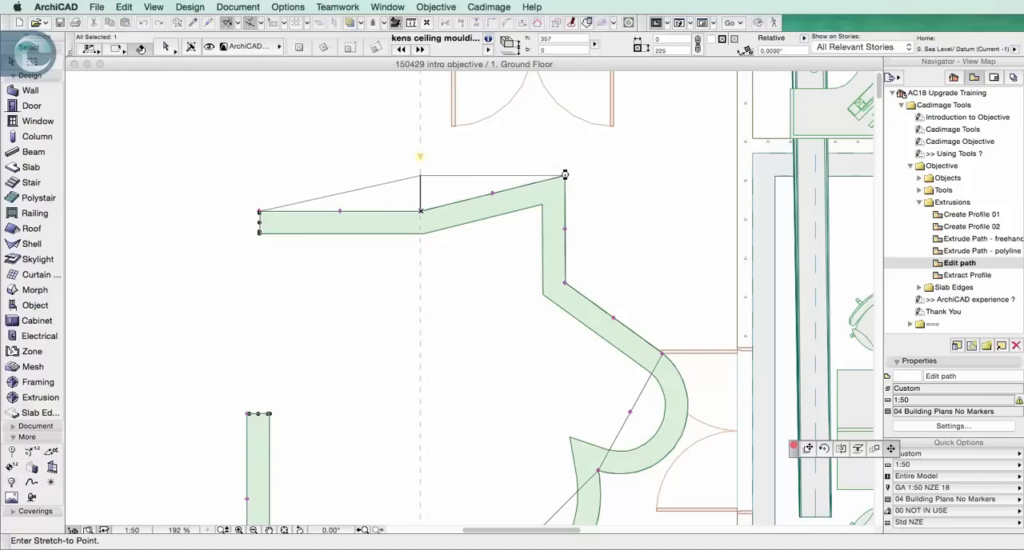
left_click(260, 212)
left_click(340, 193)
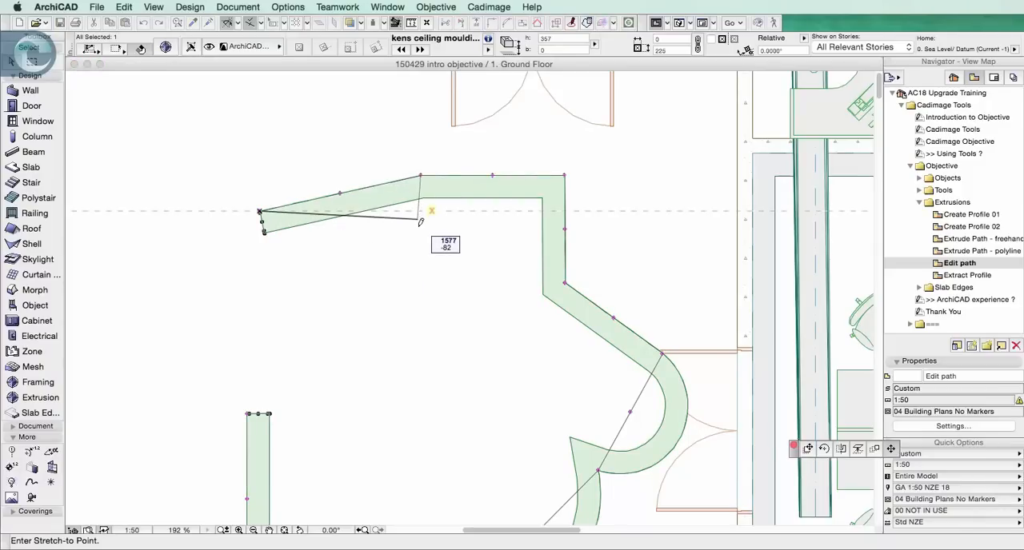
left_click(420, 261)
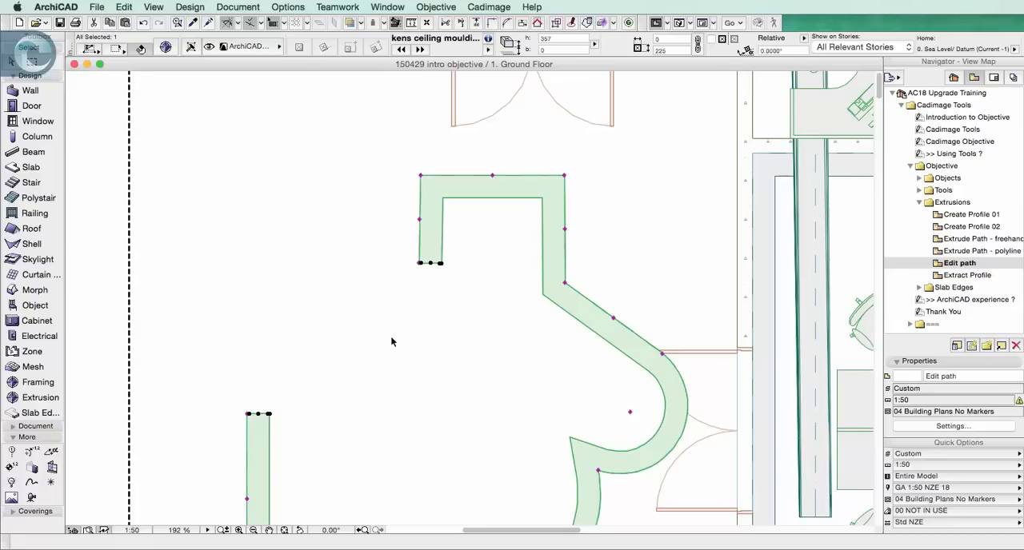
Switch the moulding's graphic editing to Adjust Arcs and bow its upper segment and the end segment outward, the latter by about 116
left_click(167, 49)
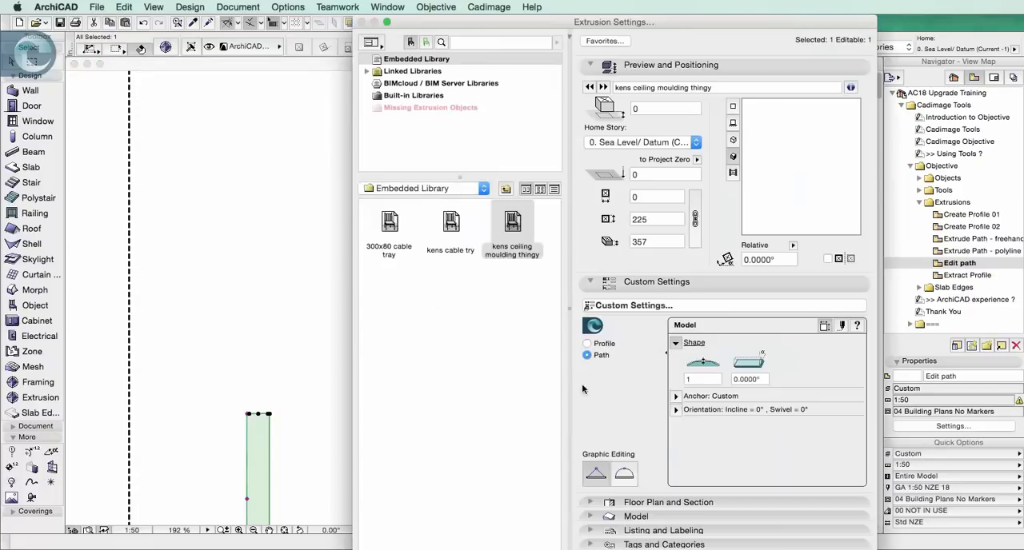
left_click(632, 475)
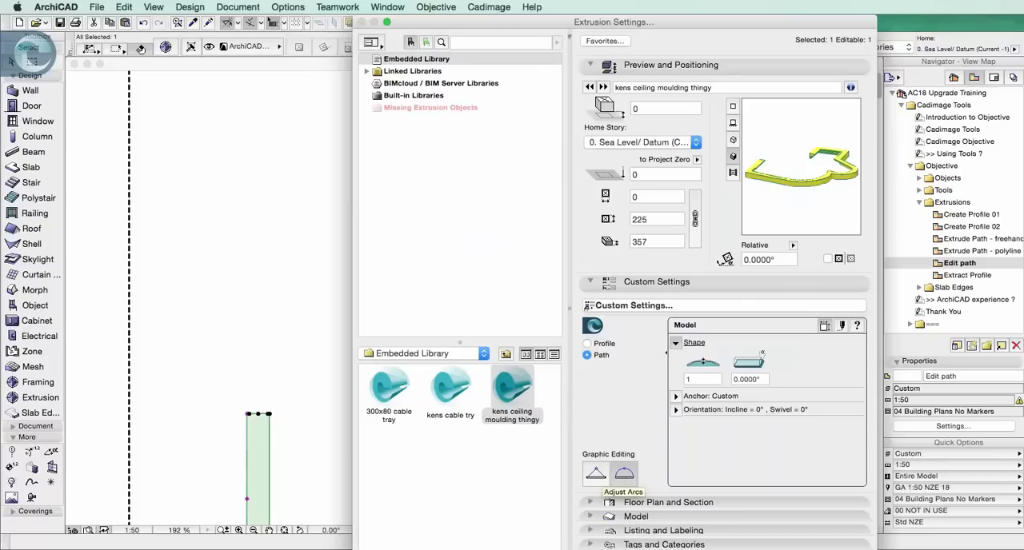
key("Return")
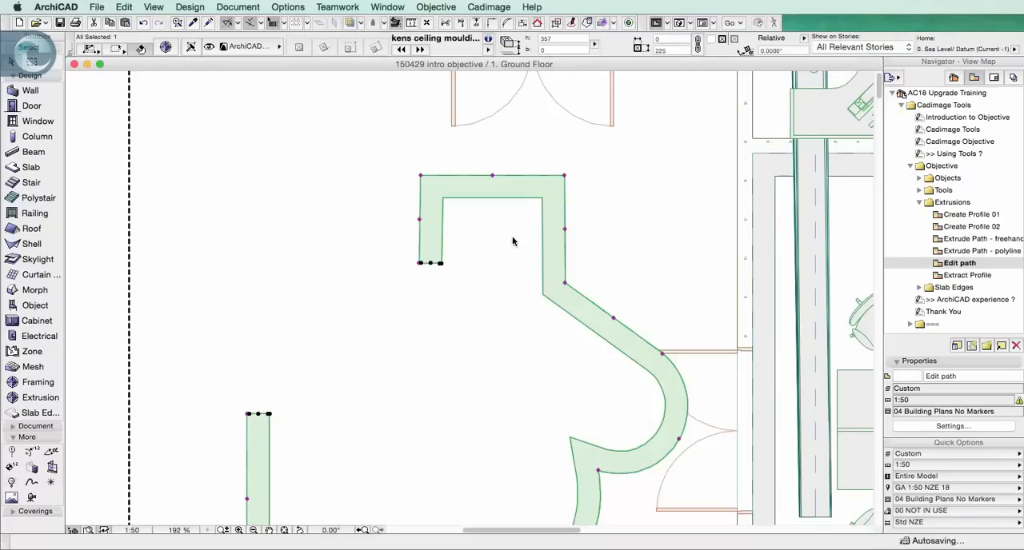
left_click(492, 175)
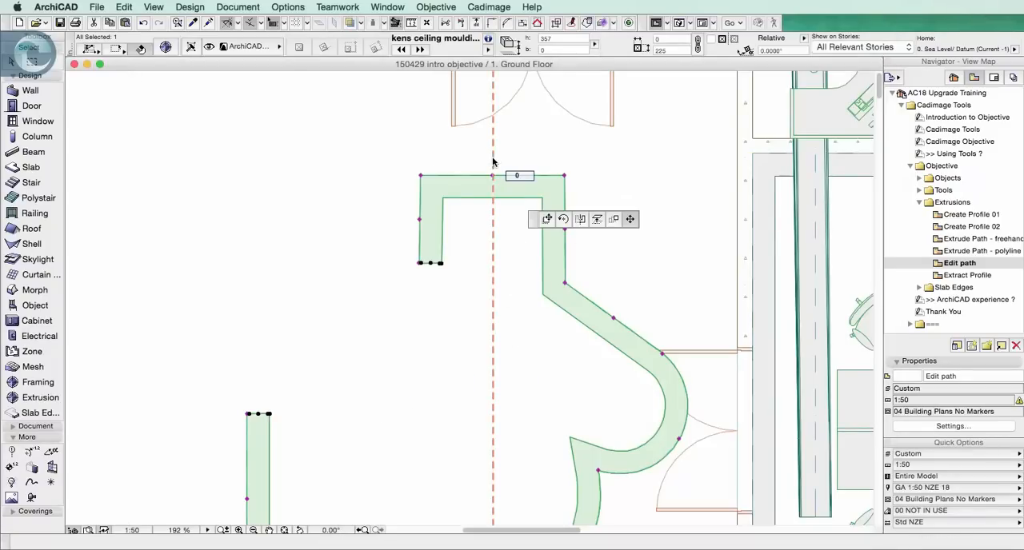
left_click(493, 158)
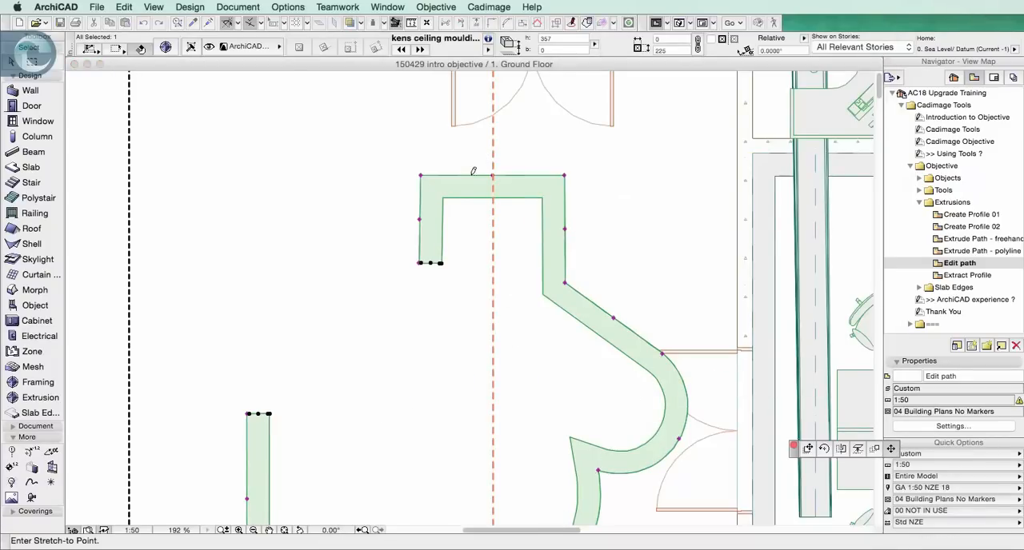
left_click(419, 219)
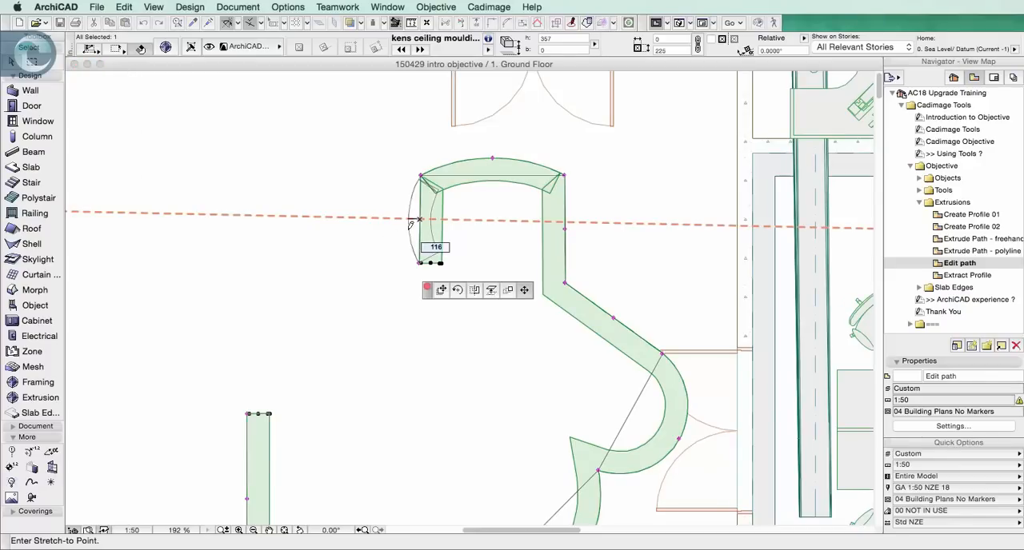
left_click(408, 221)
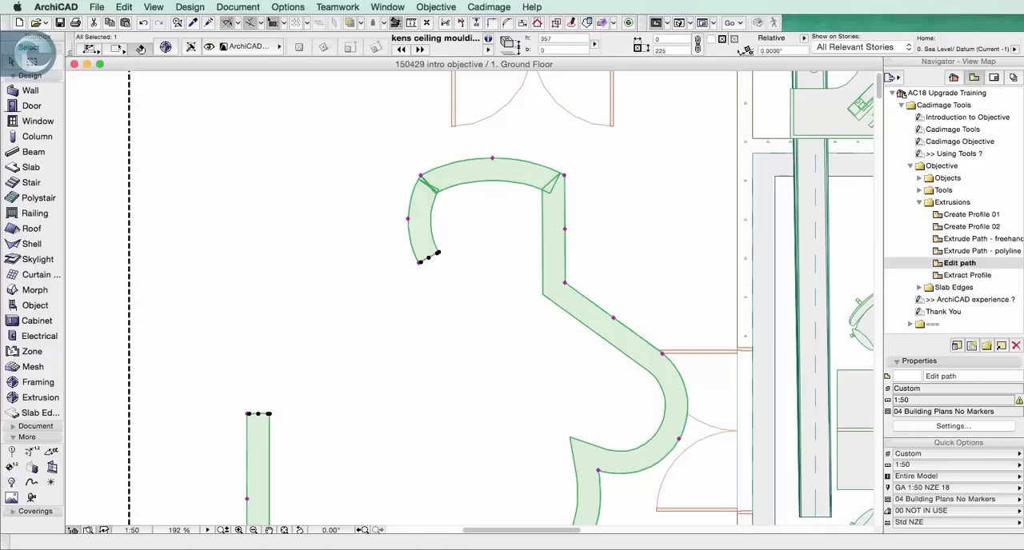
In the Extract Profile view, extract the profile of the kens cable try extrusion and place it outside the building, below the lower-left wall
double_click(964, 275)
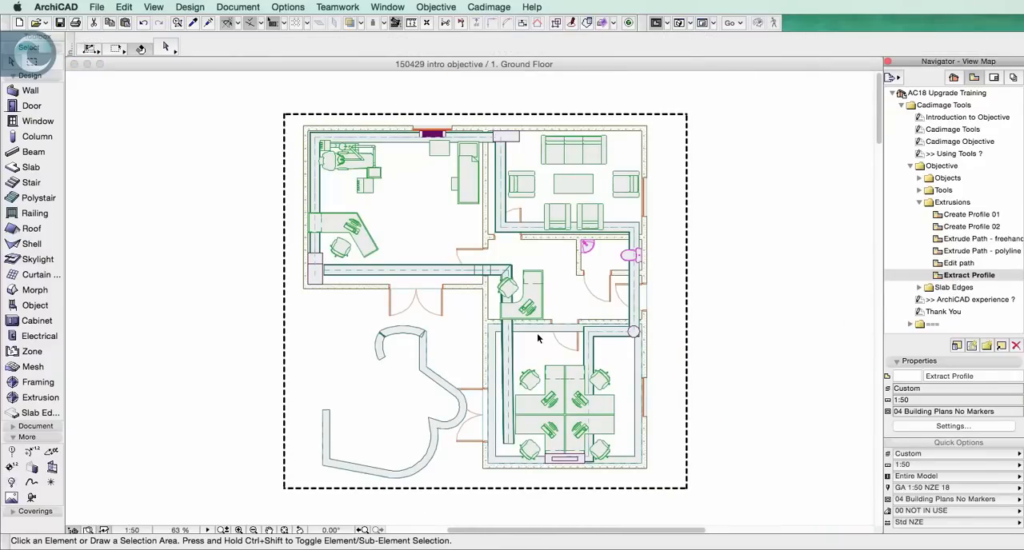
left_click(438, 268)
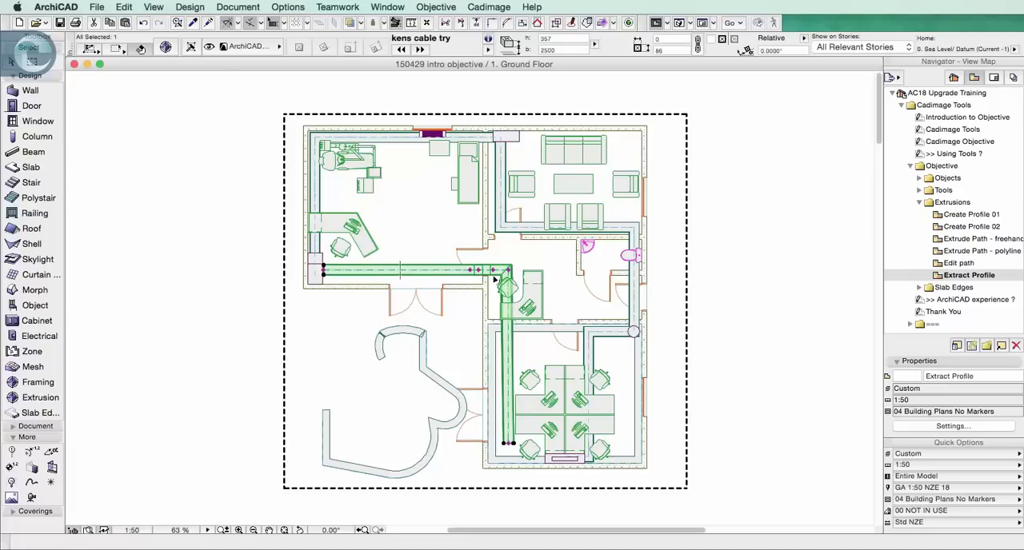
left_click(418, 272)
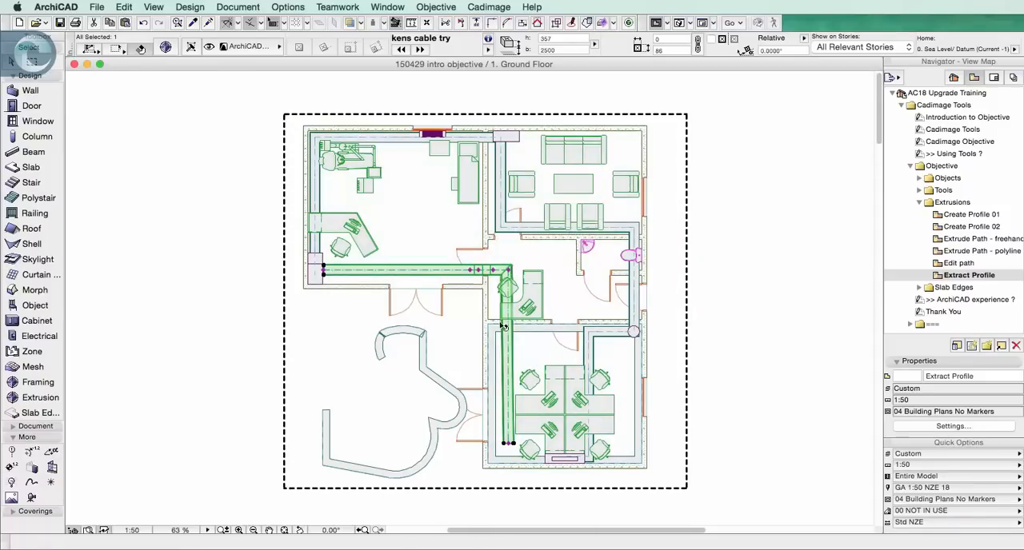
left_click(425, 6)
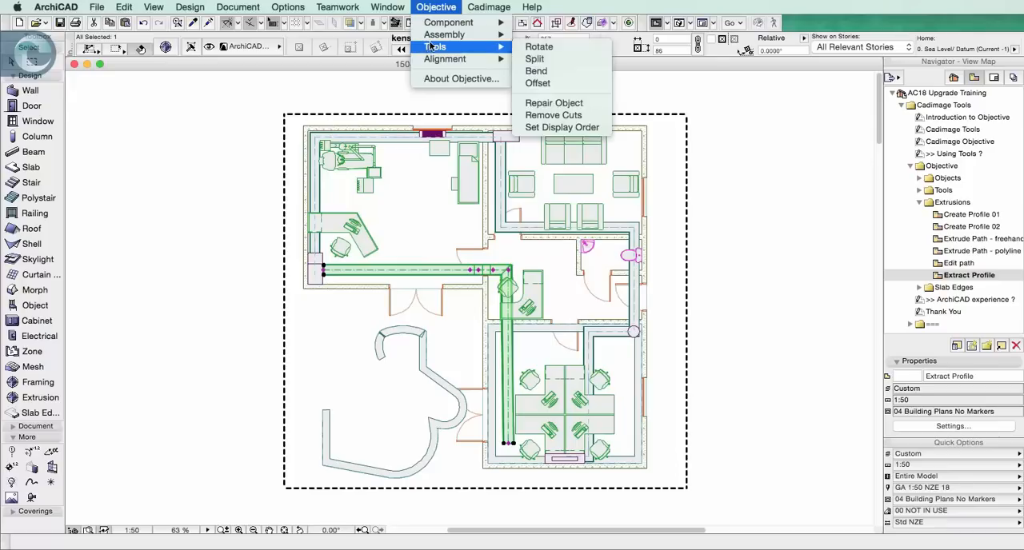
mouse_move(446, 23)
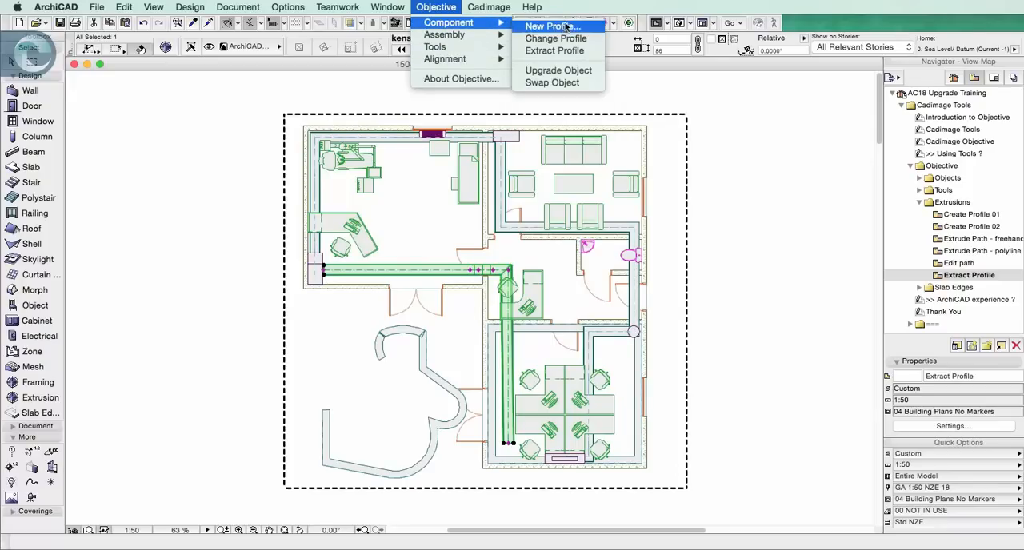
left_click(560, 50)
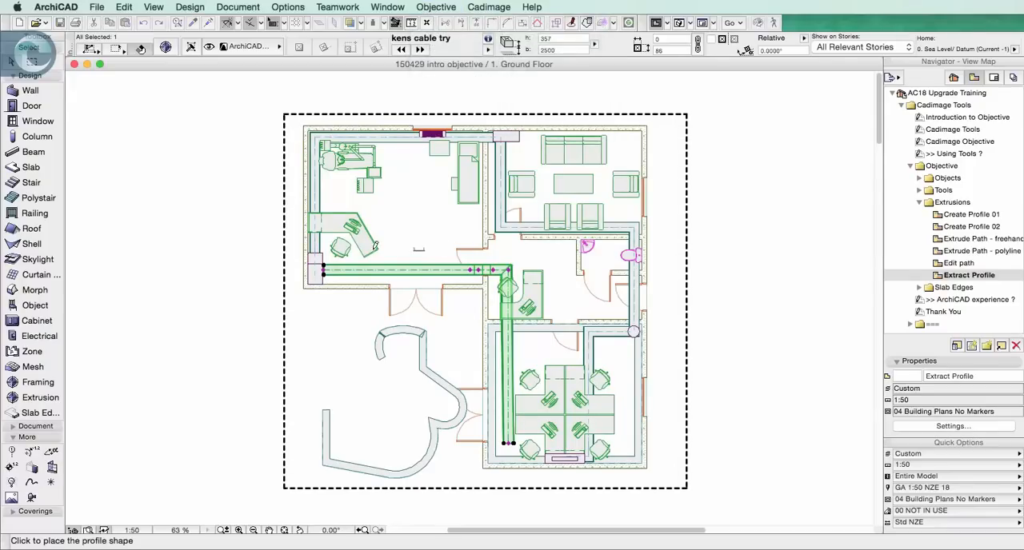
left_click(329, 312)
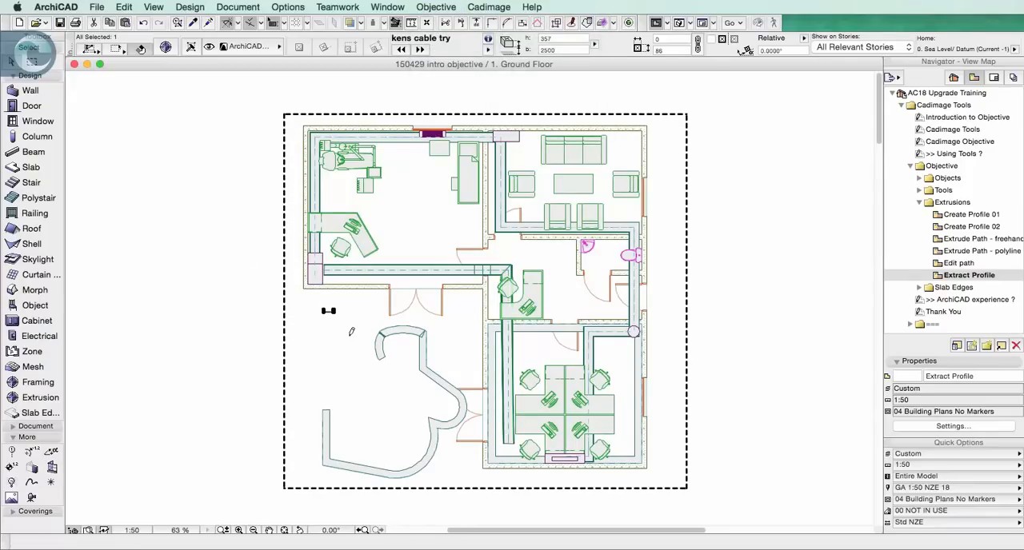
Extract the profile of the freehand ceiling moulding and place it directly below the extracted cable tray profile
left_click(383, 354)
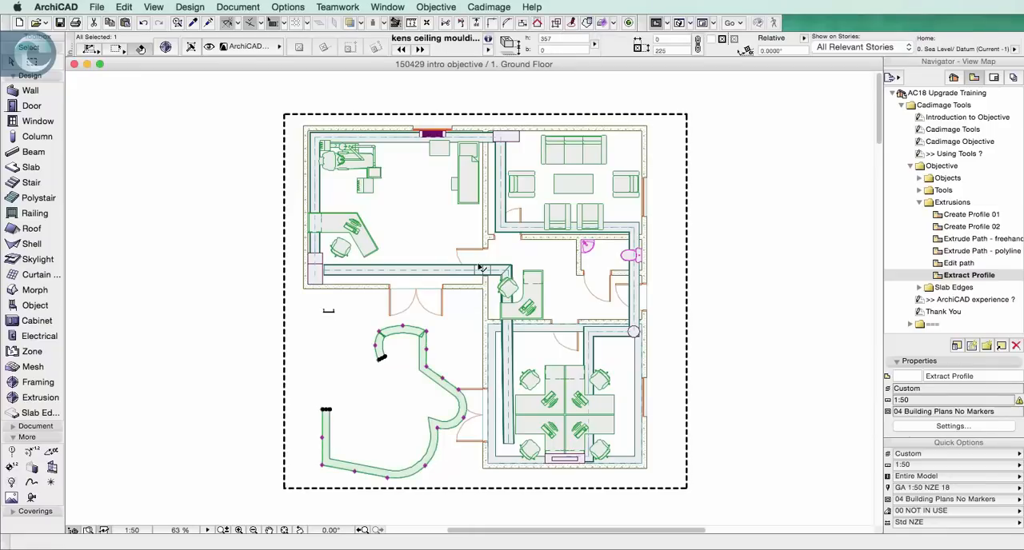
left_click(448, 5)
mouse_move(468, 22)
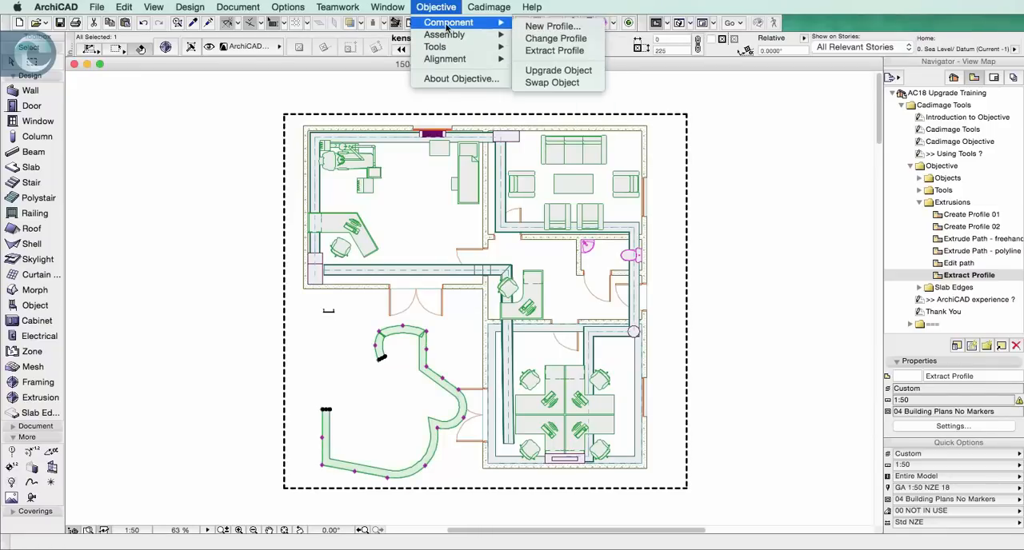
left_click(552, 51)
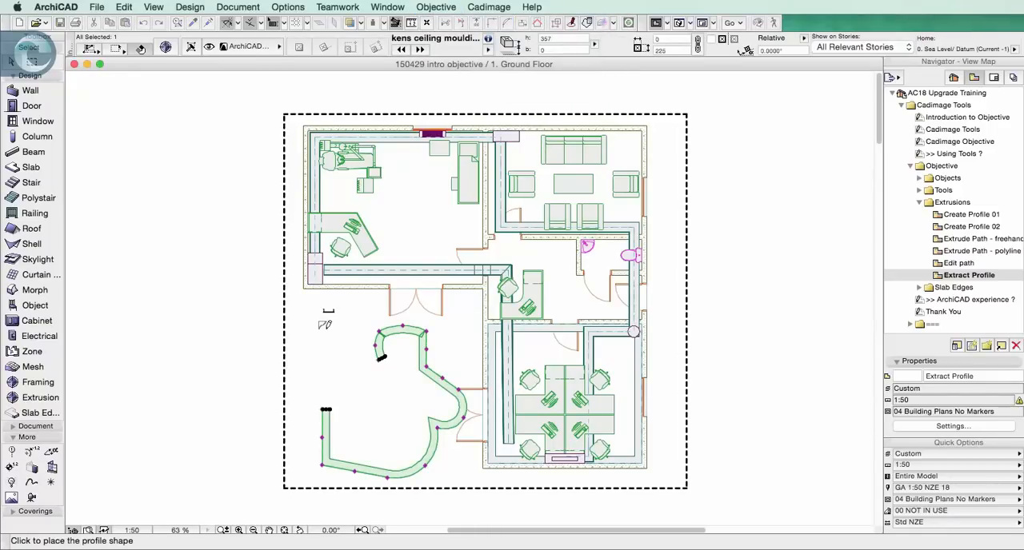
scroll(327, 323, "up", 10)
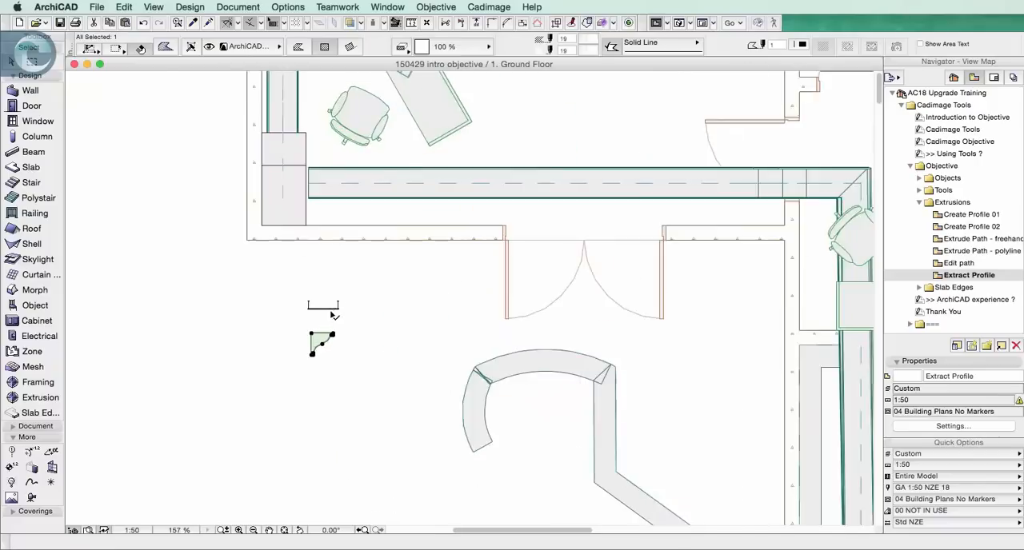
scroll(343, 281, "up", 2)
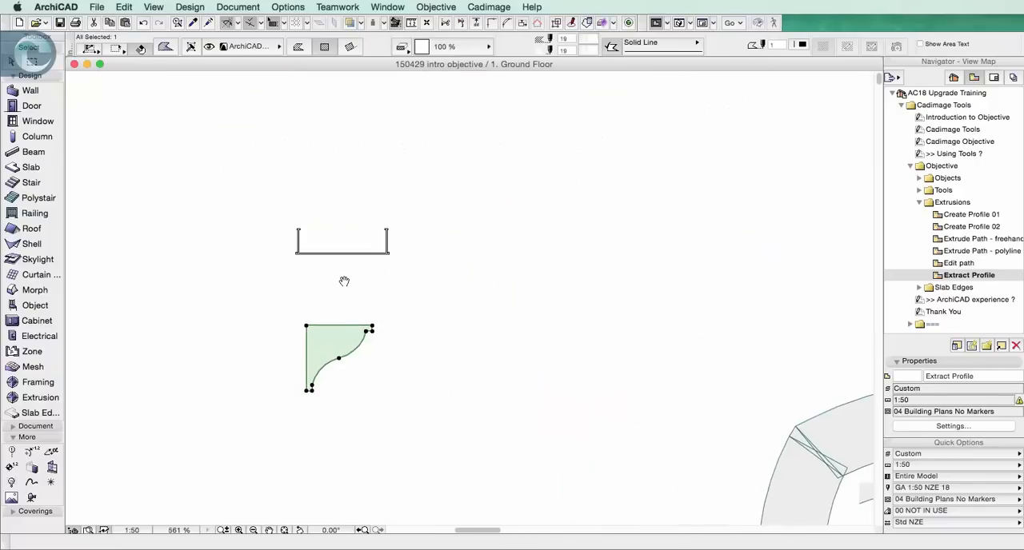
left_click(423, 283)
scroll(349, 272, "up", 1)
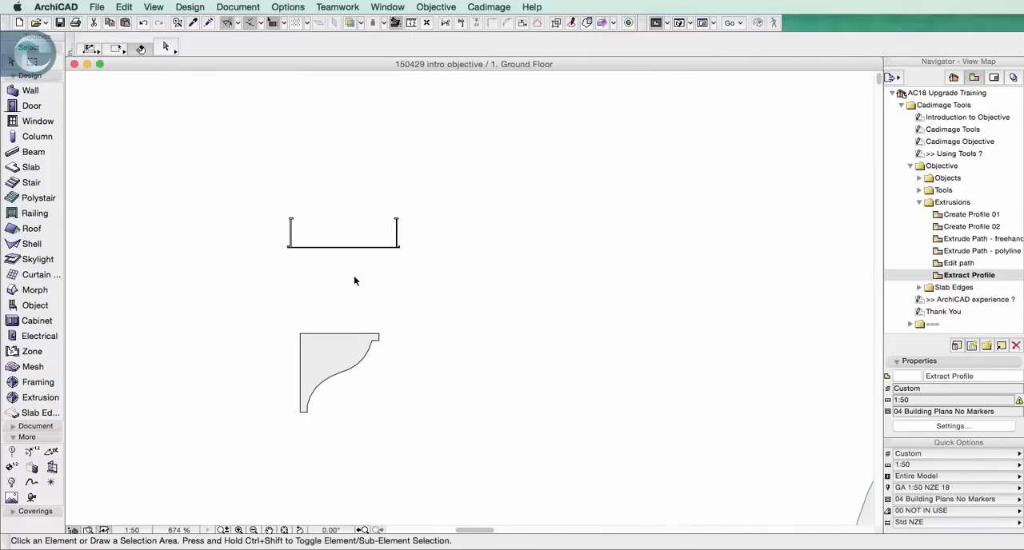
left_click(343, 247)
Collapse the Extrusions view folder, expand Slab Edges, and open the Placement view
left_click(929, 217)
left_click(919, 202)
left_click(922, 216)
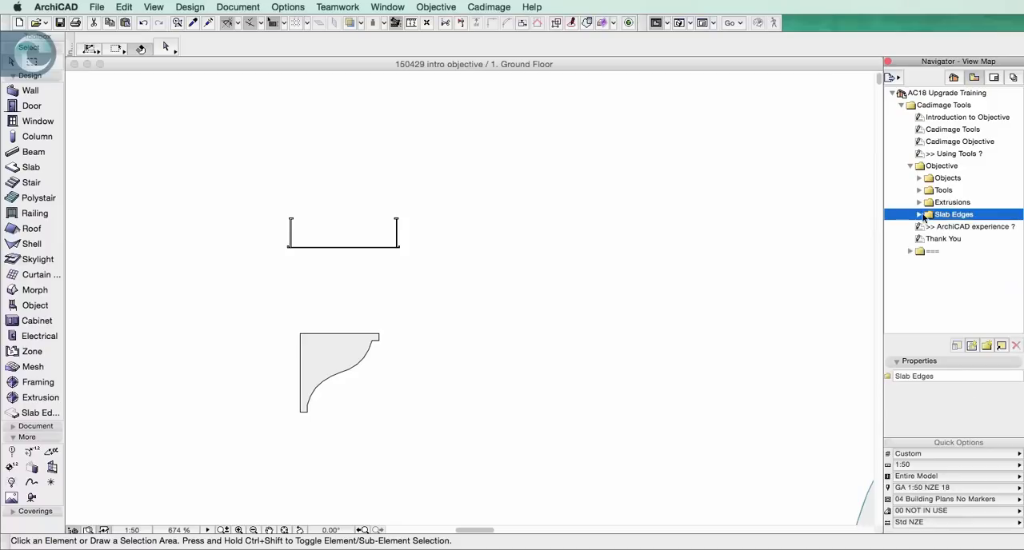
left_click(919, 216)
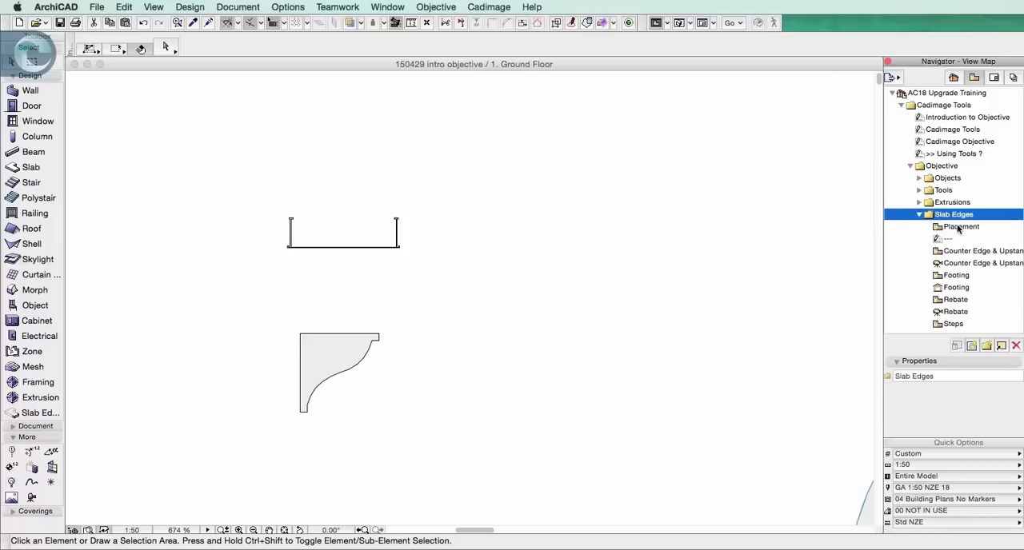
double_click(959, 226)
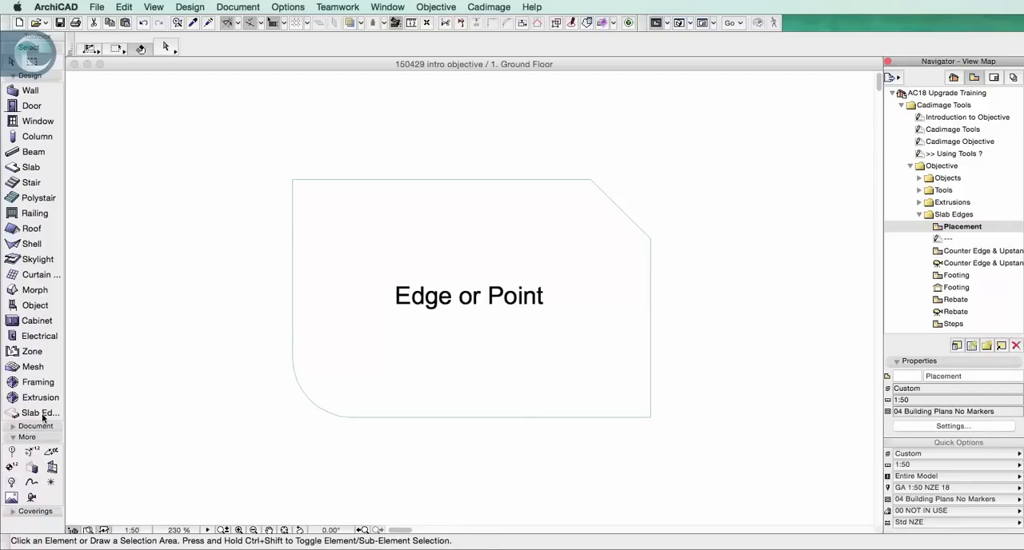
Load the Placement favorite into the Slab Edge tool's default settings
left_click(39, 415)
key("super+t")
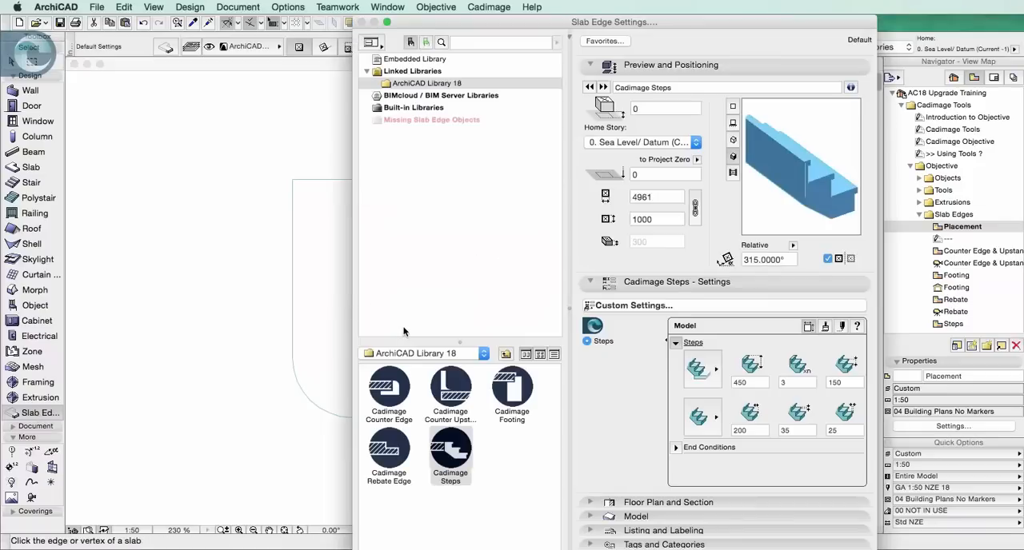
left_click(617, 43)
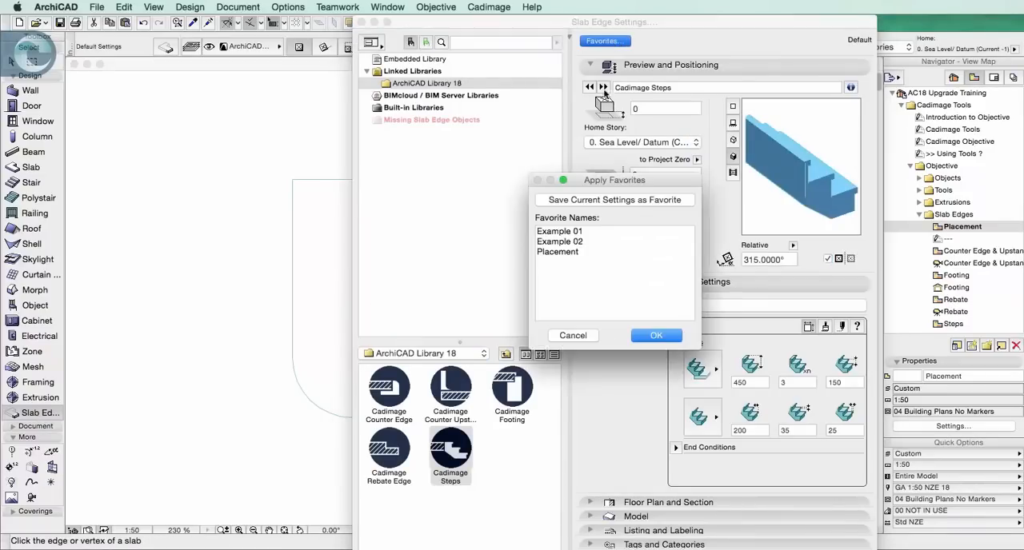
left_click(554, 253)
left_click(669, 336)
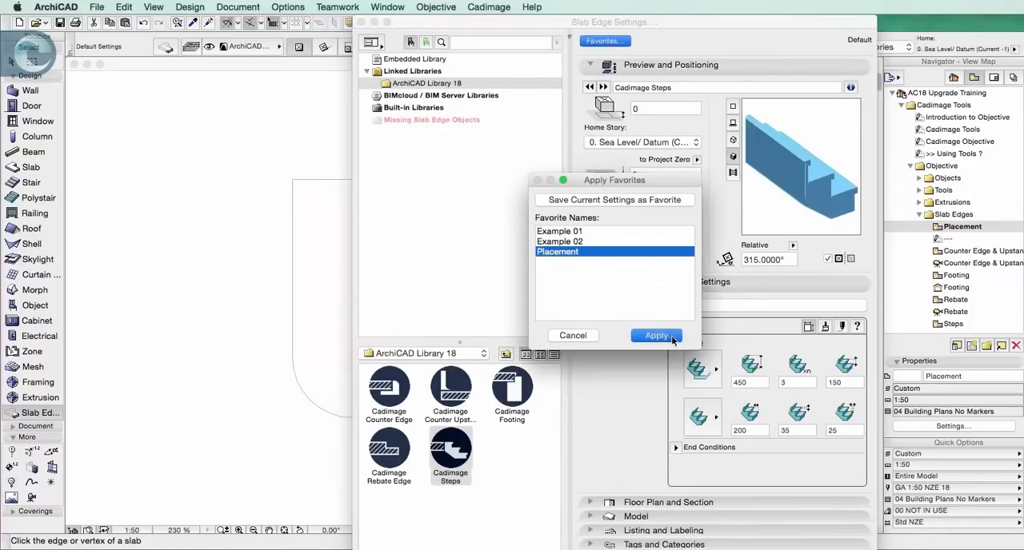
key("Return")
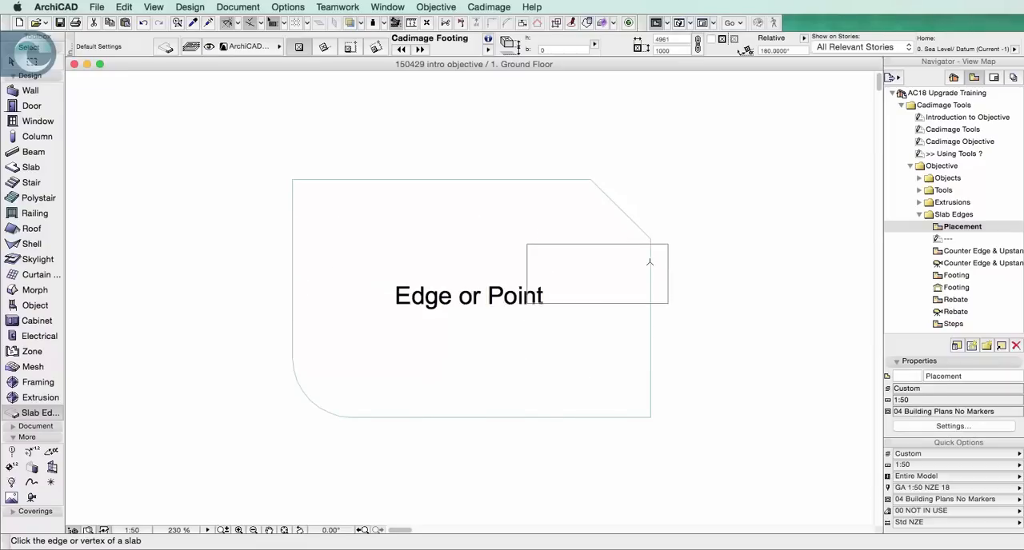
Try placing the Cadimage Footing along only the slab's right vertical edge, and delete it again
left_click(649, 262)
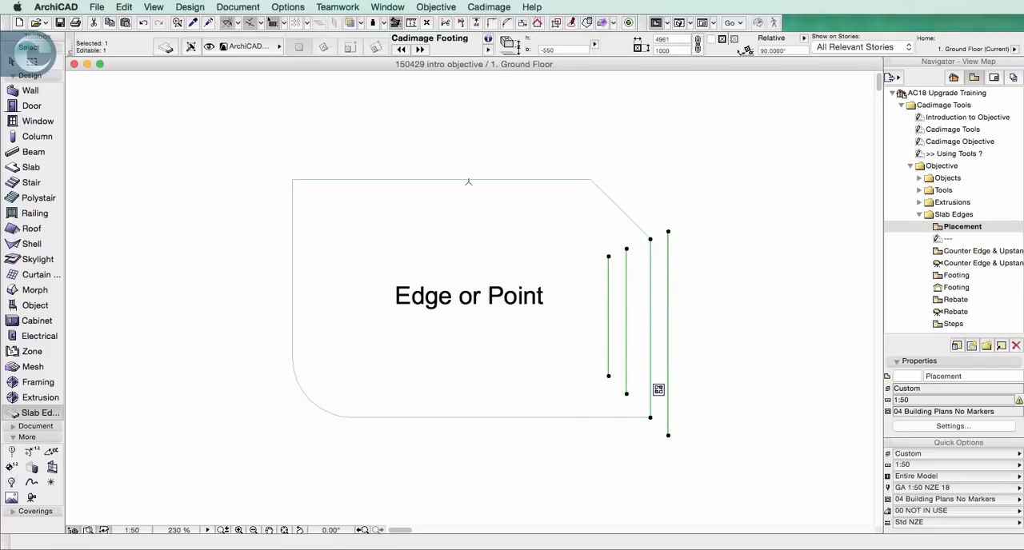
key("Delete")
Place the Cadimage Footing around the whole slab by picking the vertex below the chamfer, and clear the selection
left_click(654, 236)
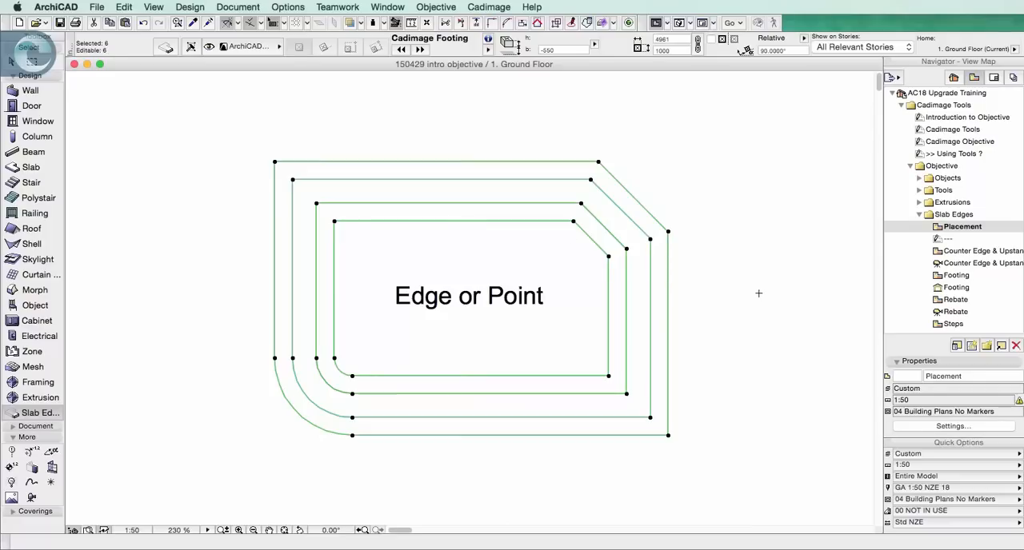
key("Escape")
Open the Counter Edge & Upstand plan view and review the available slab edge objects in the Slab Edge default settings
left_click(959, 251)
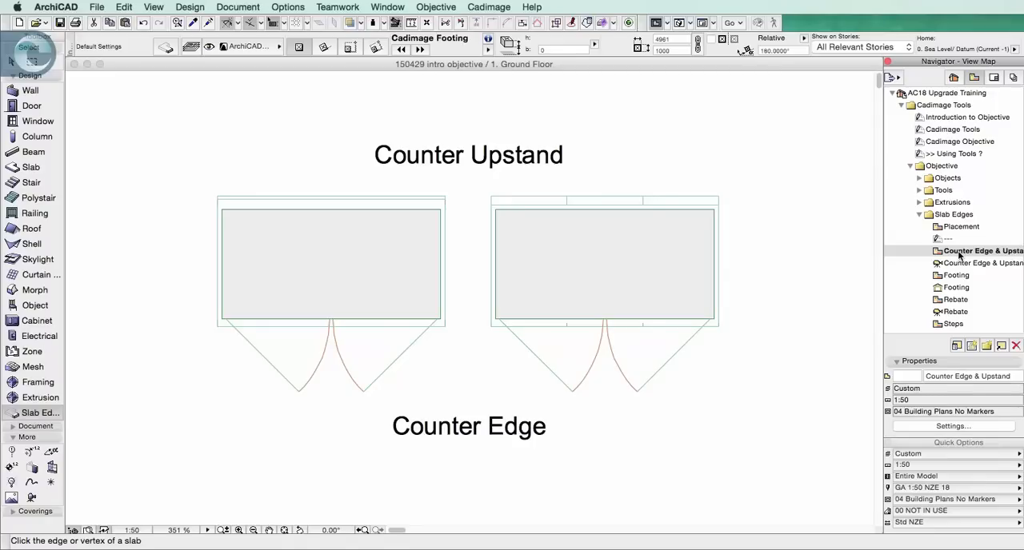
double_click(29, 412)
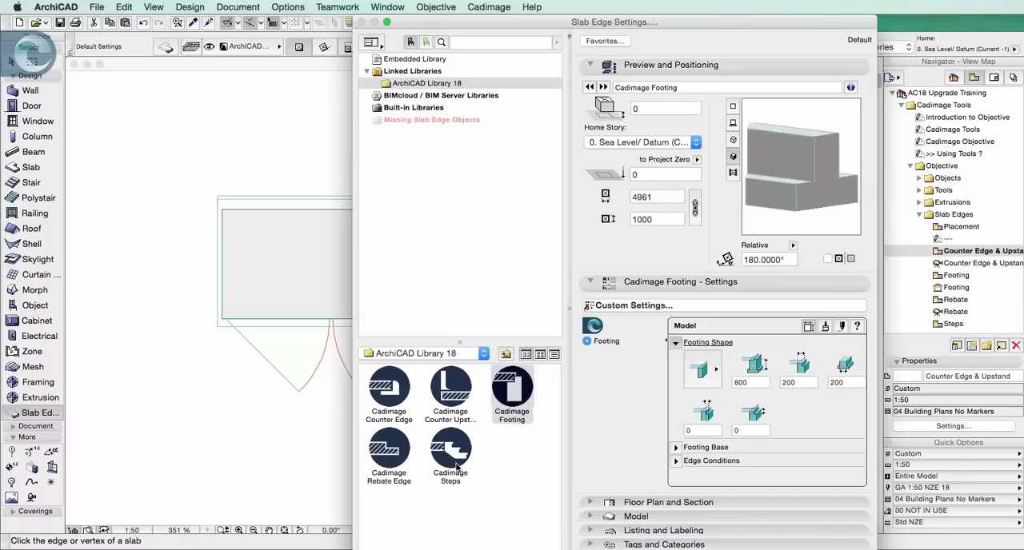
left_click(818, 549)
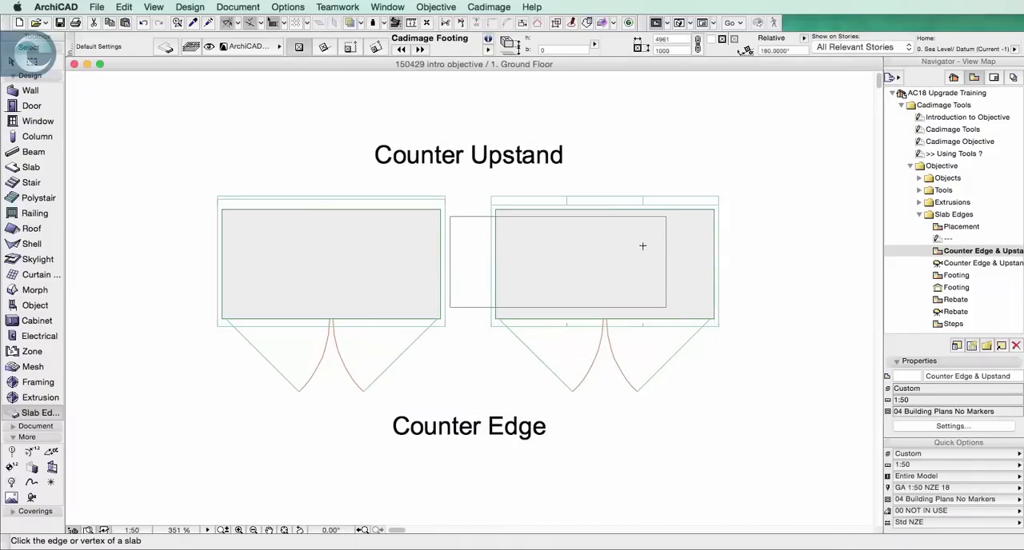
Open the 3D Counter Edge & Upstand view and examine the grey counter's slab, upstand and front edge by selecting each one
double_click(989, 268)
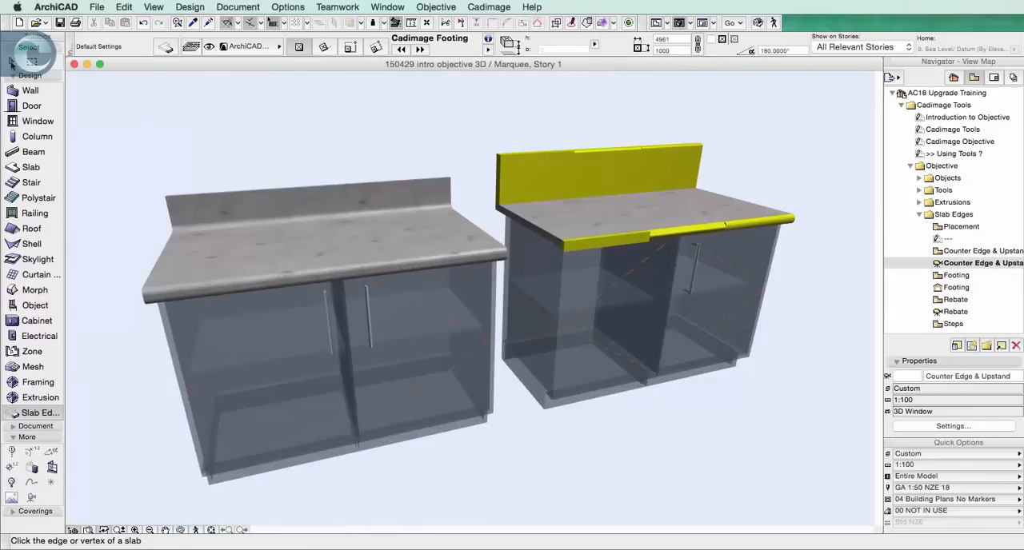
left_click(11, 63)
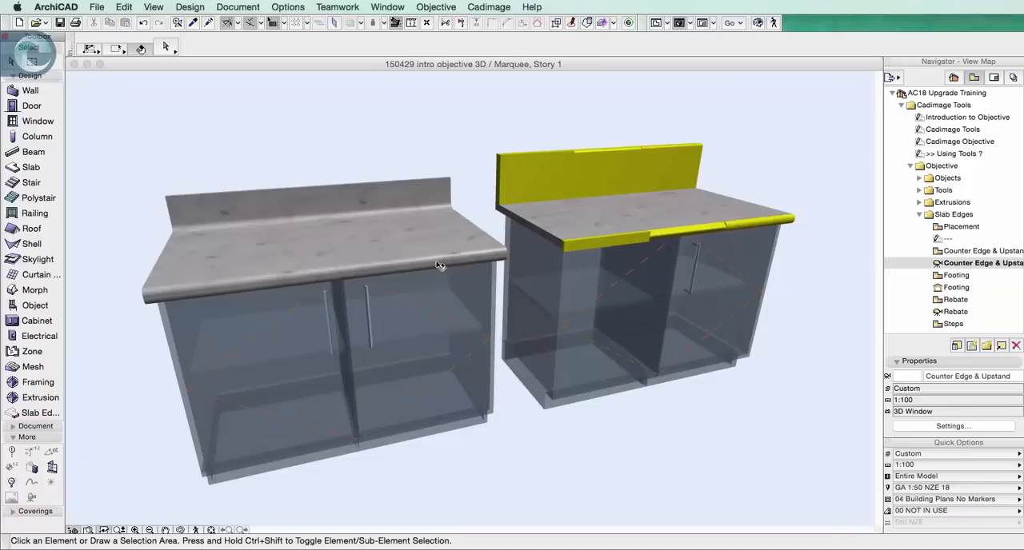
mouse_move(402, 213)
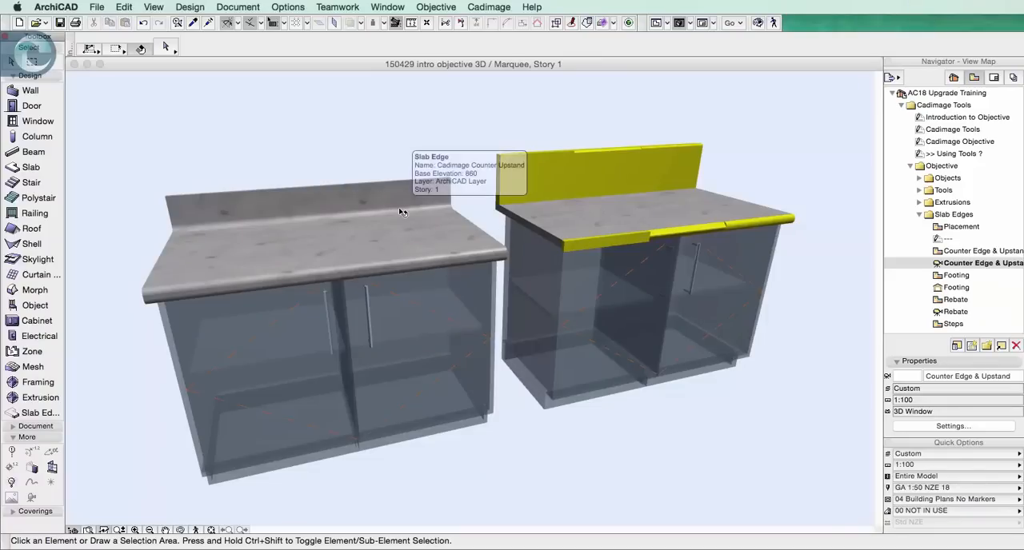
left_click(367, 237)
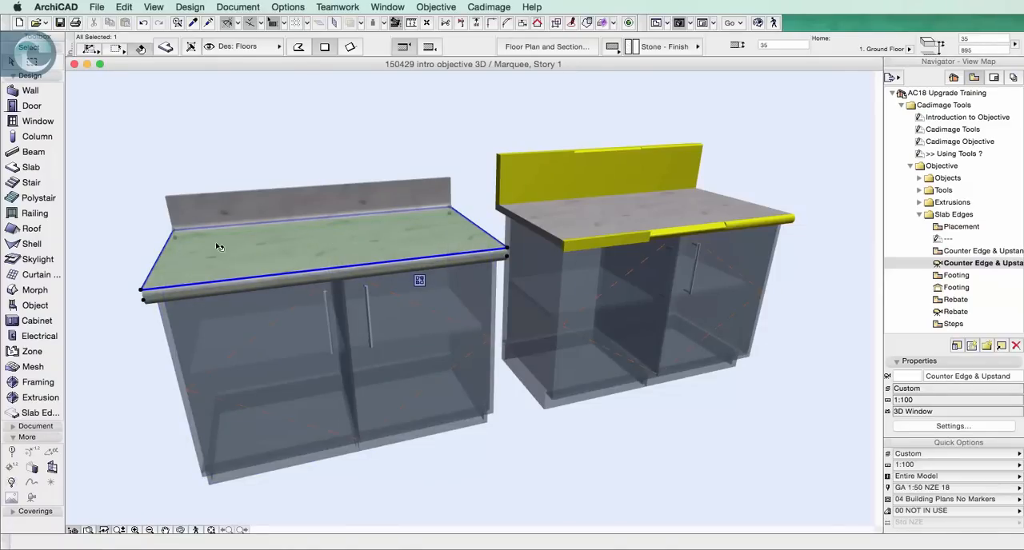
left_click(335, 142)
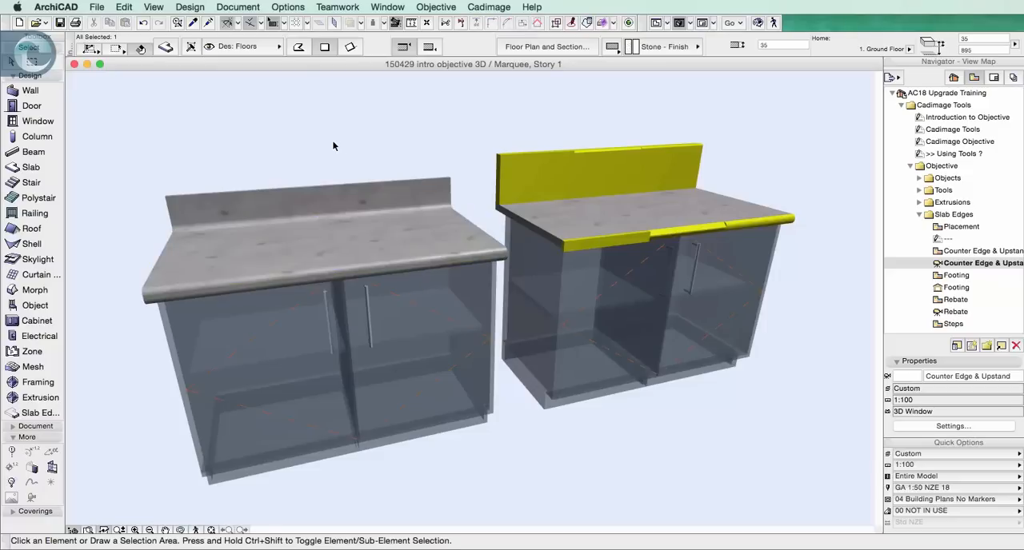
left_click(349, 198)
left_click(404, 268)
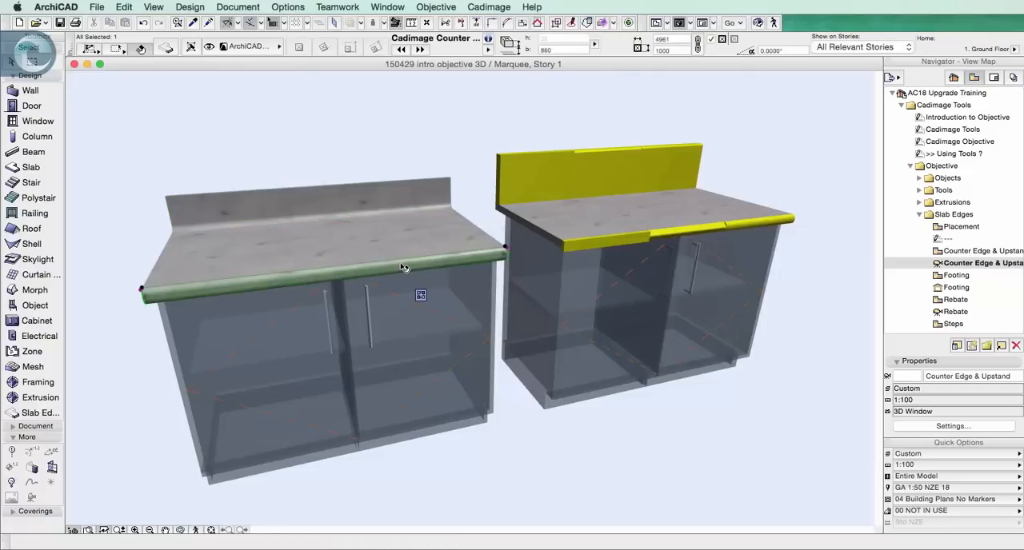
left_click(430, 128)
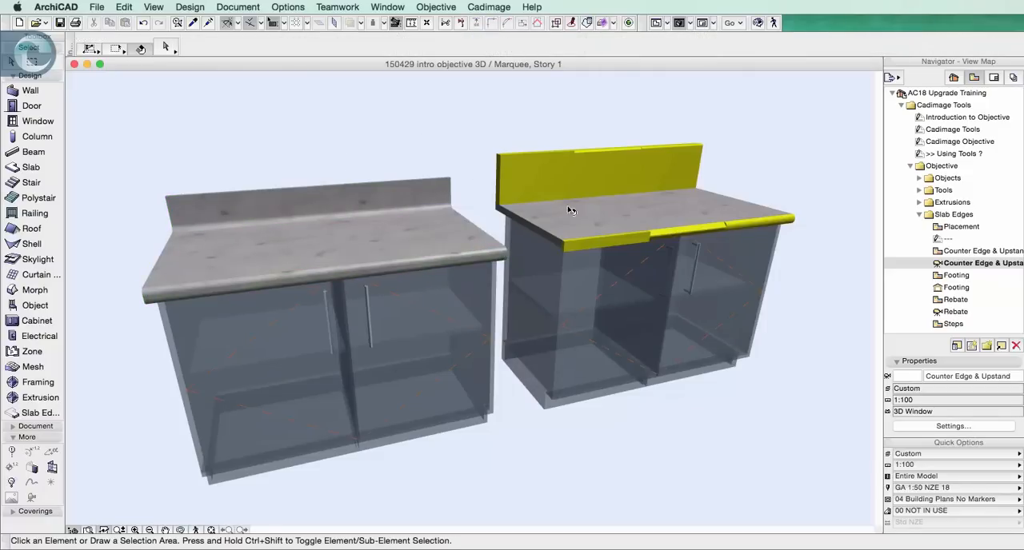
Examine the second counter's yellow upstand and edge pieces, selecting the first upstand piece before viewing the counter up close
left_click(566, 184)
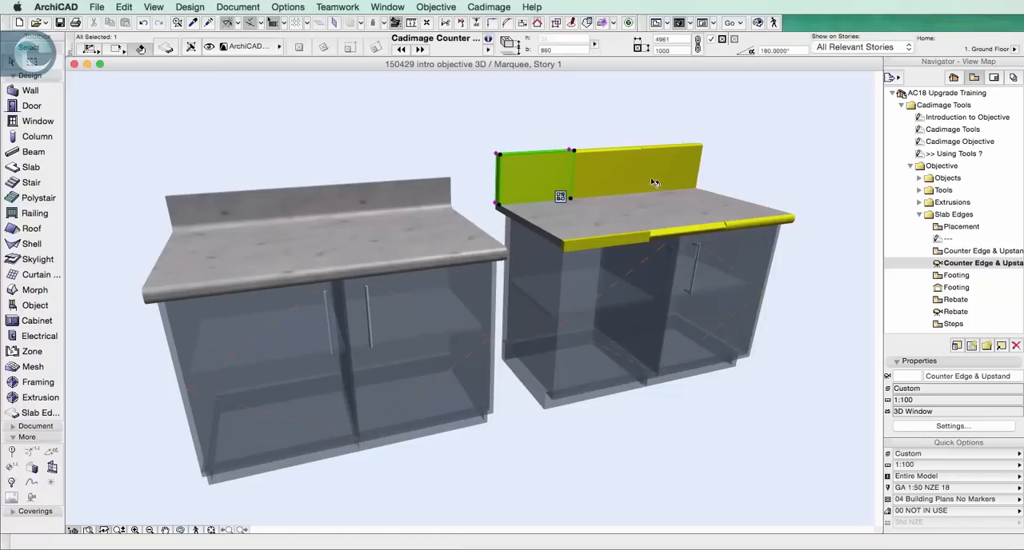
left_click(777, 184)
scroll(643, 216, "up", 4)
middle_click_drag(663, 207, 524, 255)
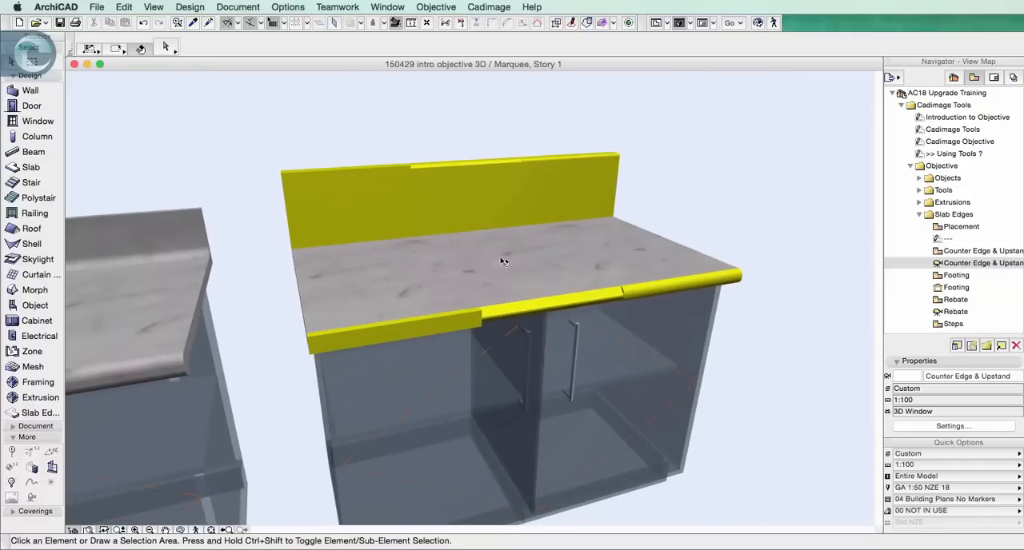
Stretch the end piece of the second counter's yellow upstand upward so it stands well above the neighbouring pieces
left_click(579, 184)
left_click(613, 153)
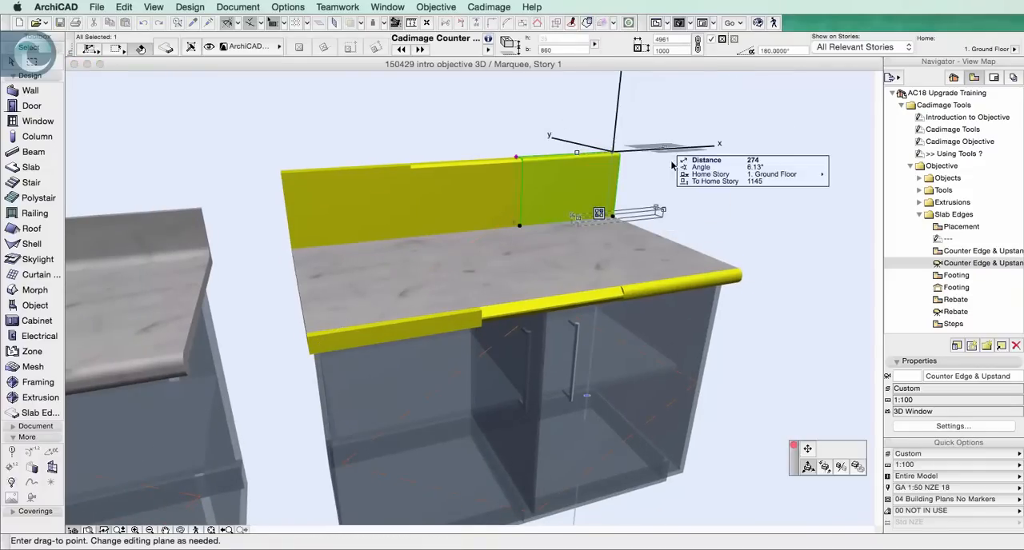
left_click(796, 446)
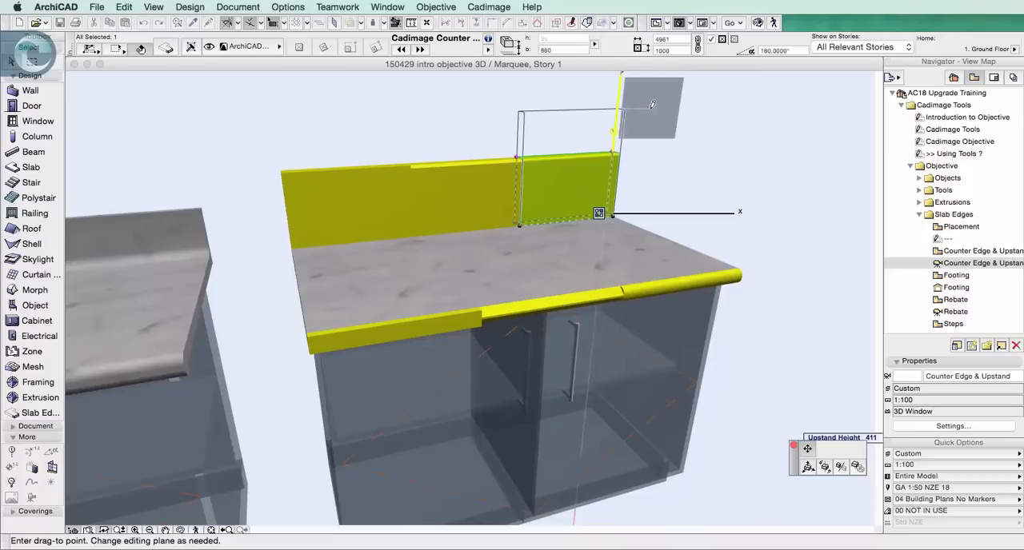
left_click(621, 86)
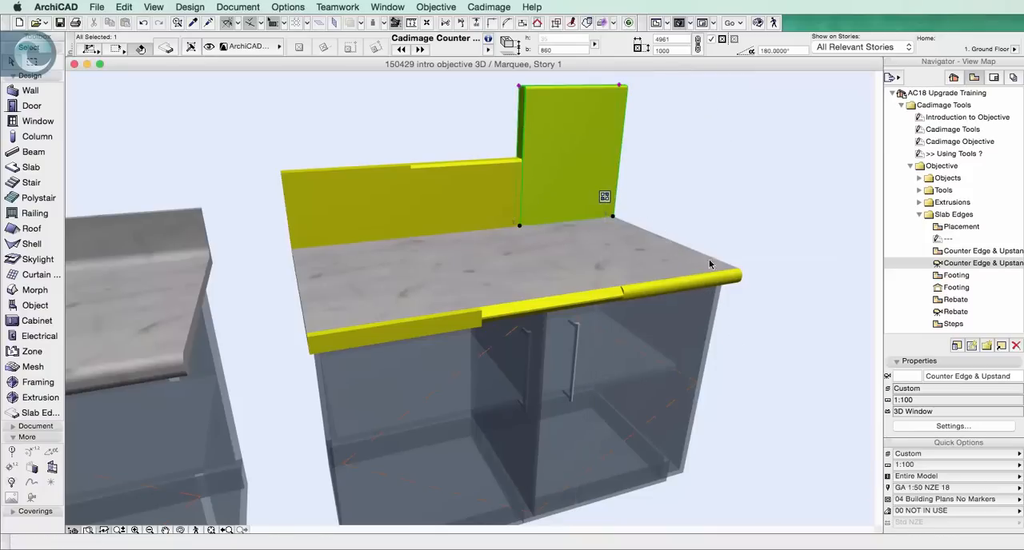
Extend the rounded front edge piece past the counter's corner, shorten it to end before the corner, and clear the selection
left_click(728, 281)
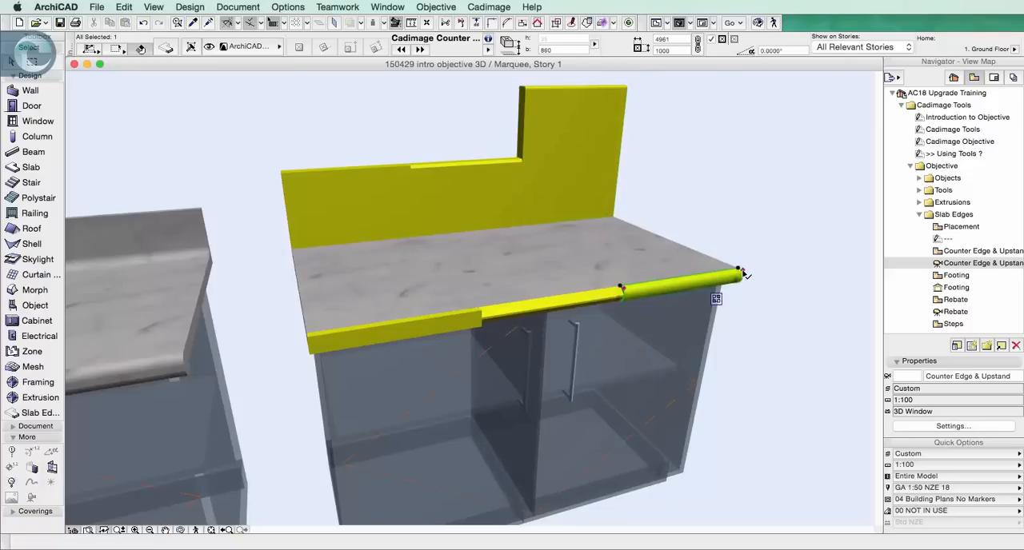
left_click(742, 273)
left_click(773, 264)
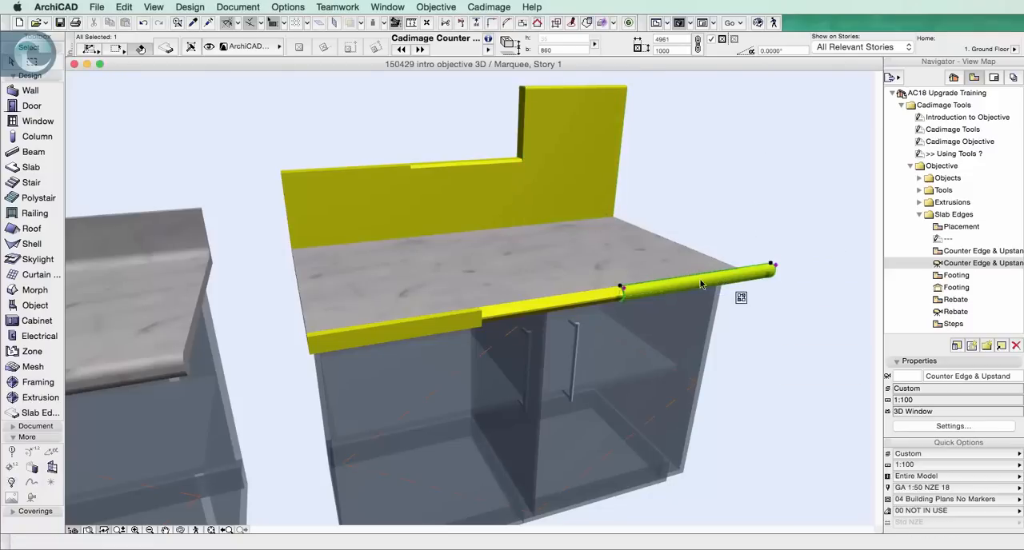
left_click(773, 265)
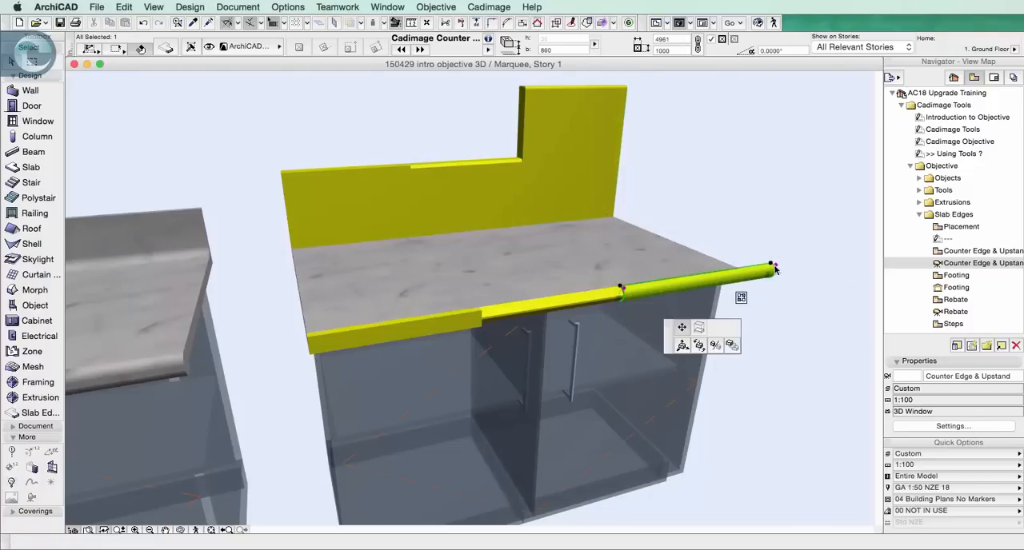
left_click(704, 280)
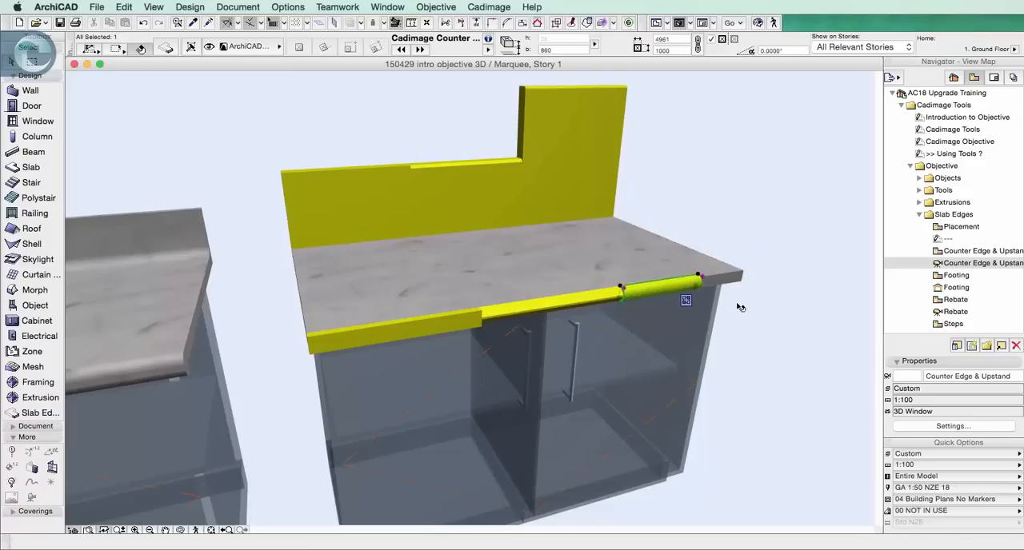
left_click(784, 305)
Open the Footing plan and section views and examine the slab above each of the four footing types
double_click(957, 275)
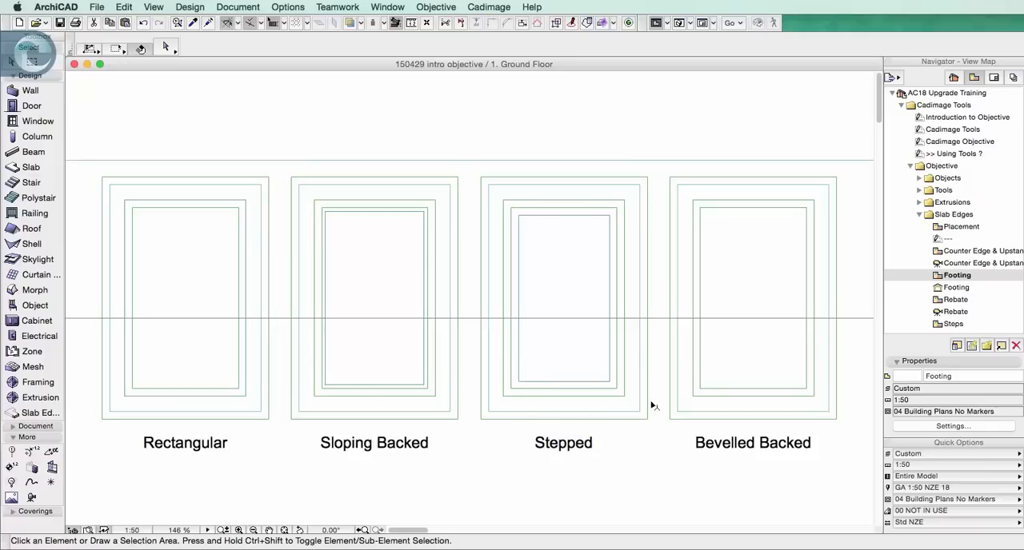
double_click(952, 288)
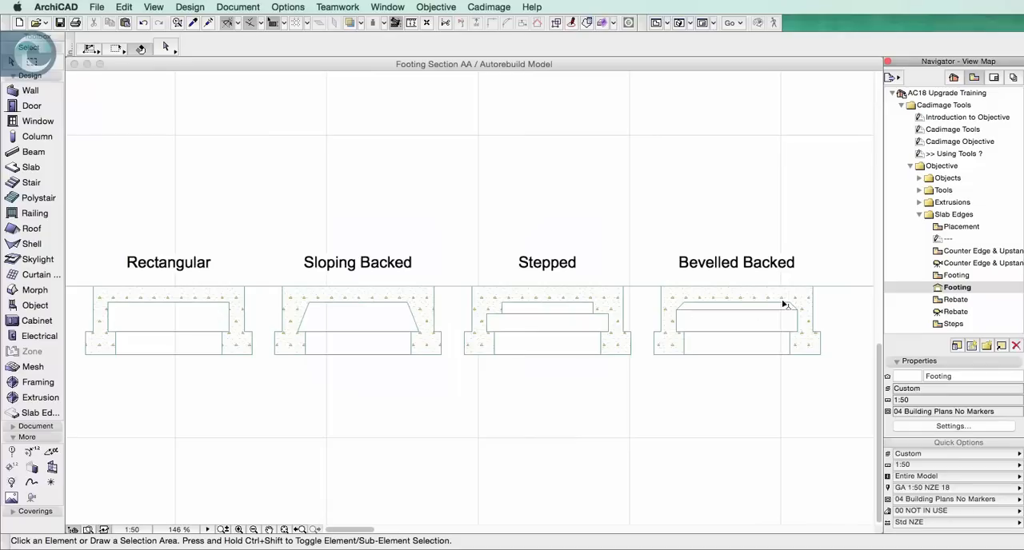
left_click(185, 295)
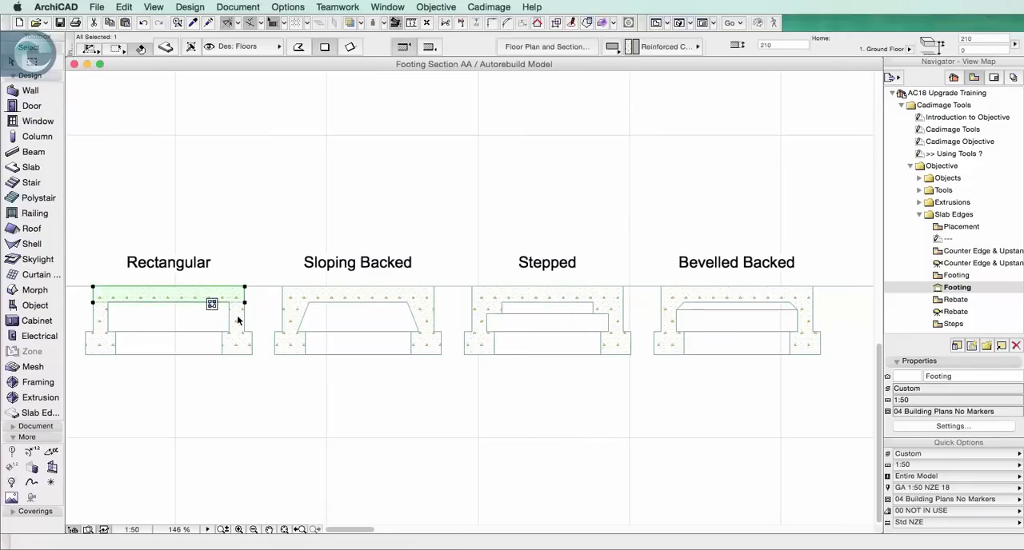
left_click(381, 294)
left_click(528, 294)
left_click(709, 301)
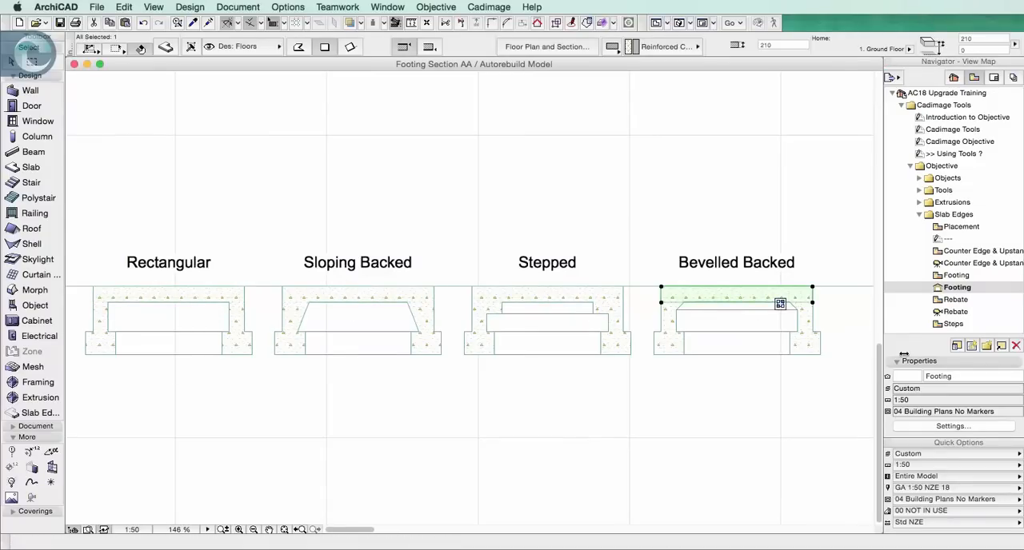
Examine the bevelled backed, stepped, sloping backed and rectangular footings in section by selecting each one
left_click(797, 353)
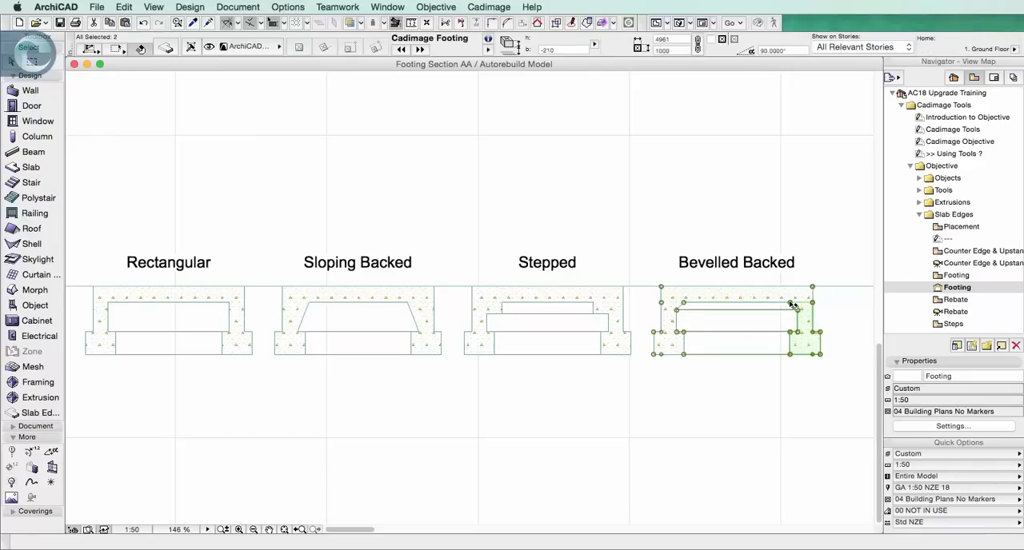
left_click(615, 349)
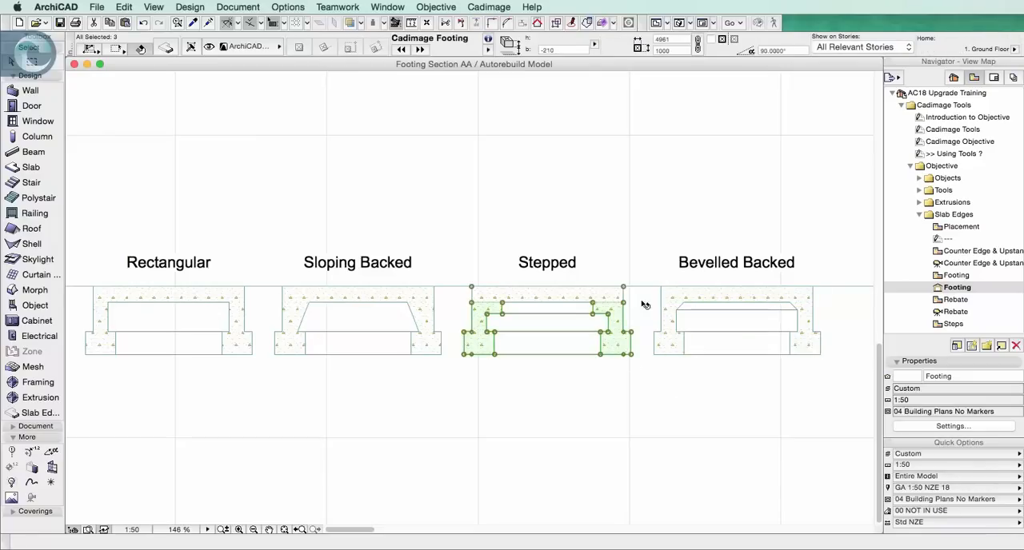
left_click(428, 321)
left_click(244, 317)
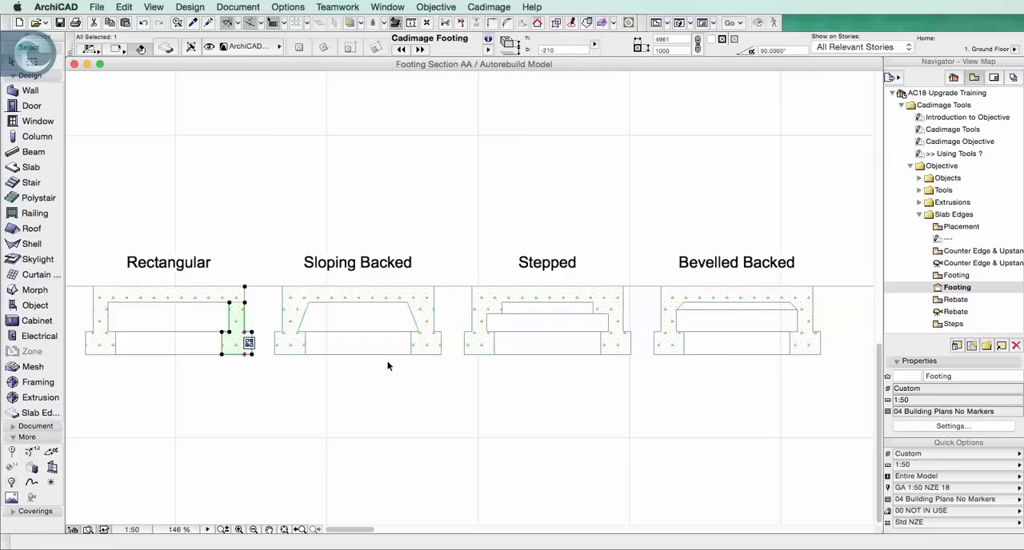
Open the stepped footing's settings and review the available footing shapes and their dimensions
left_click(492, 341)
left_click(166, 48)
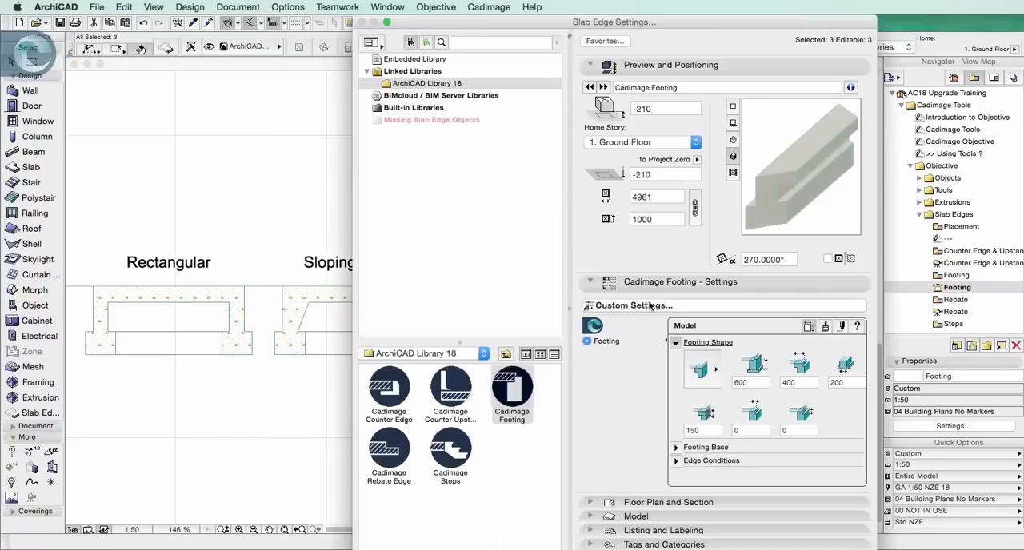
left_click(701, 367)
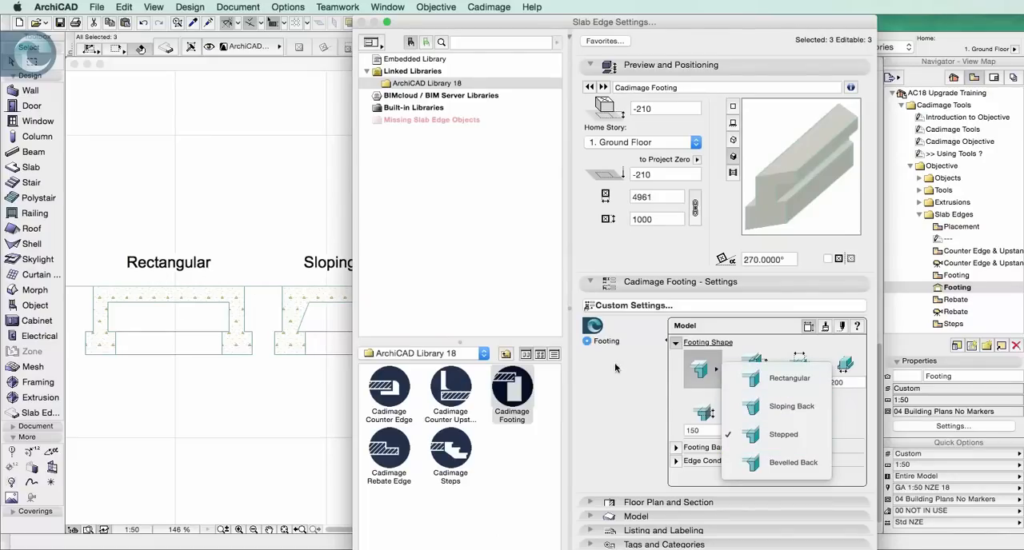
left_click(643, 395)
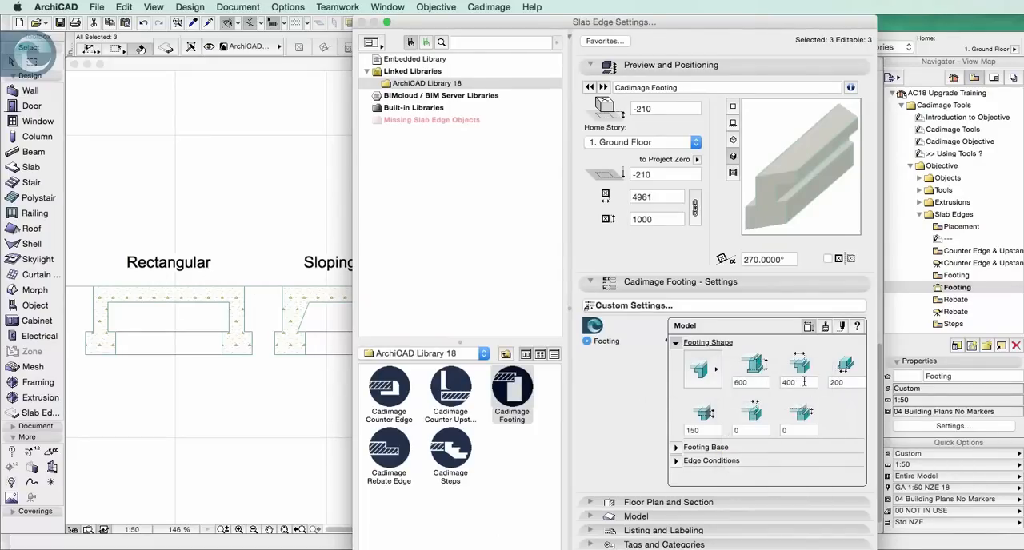
Review the footing's base dimensions and edge condition options, and close the settings
left_click(677, 447)
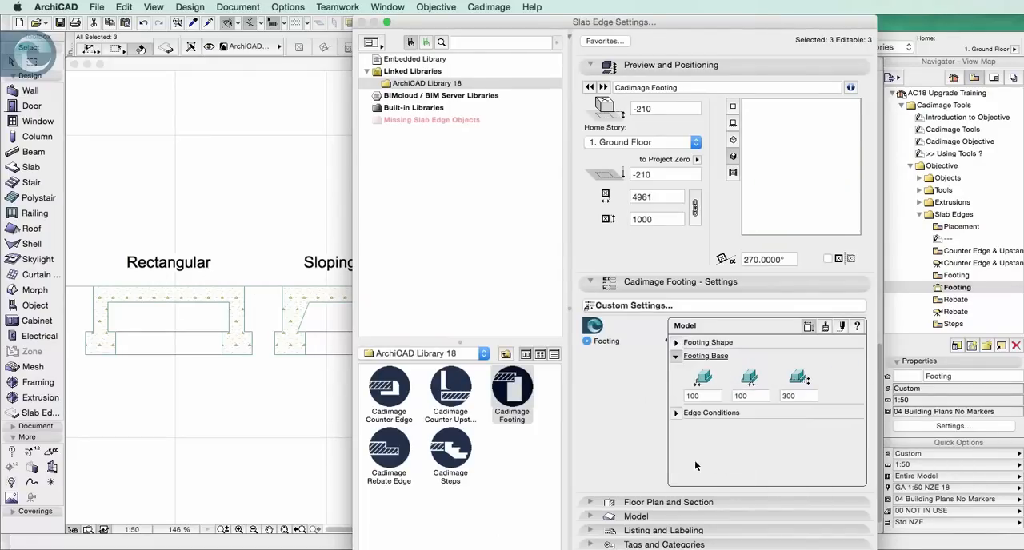
left_click(698, 413)
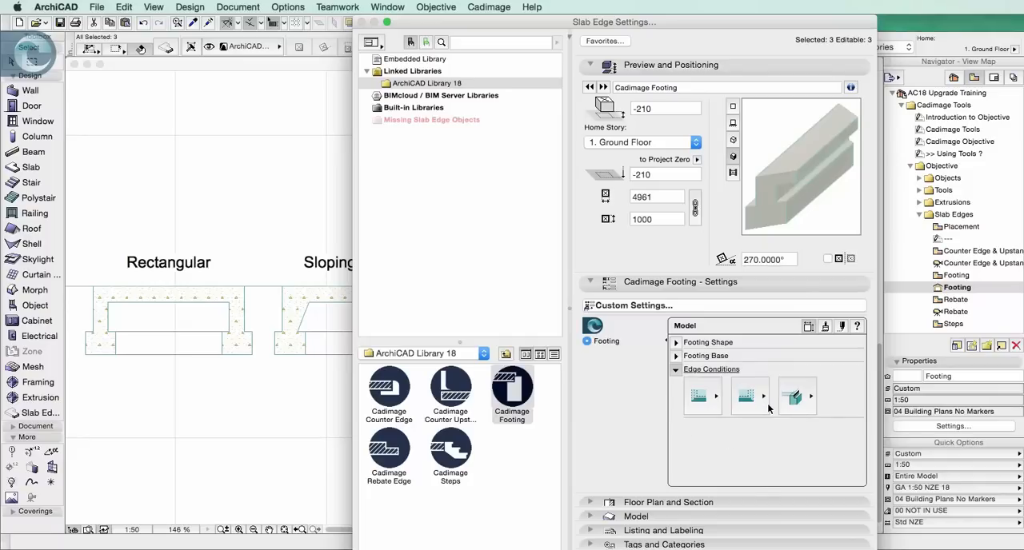
left_click(711, 405)
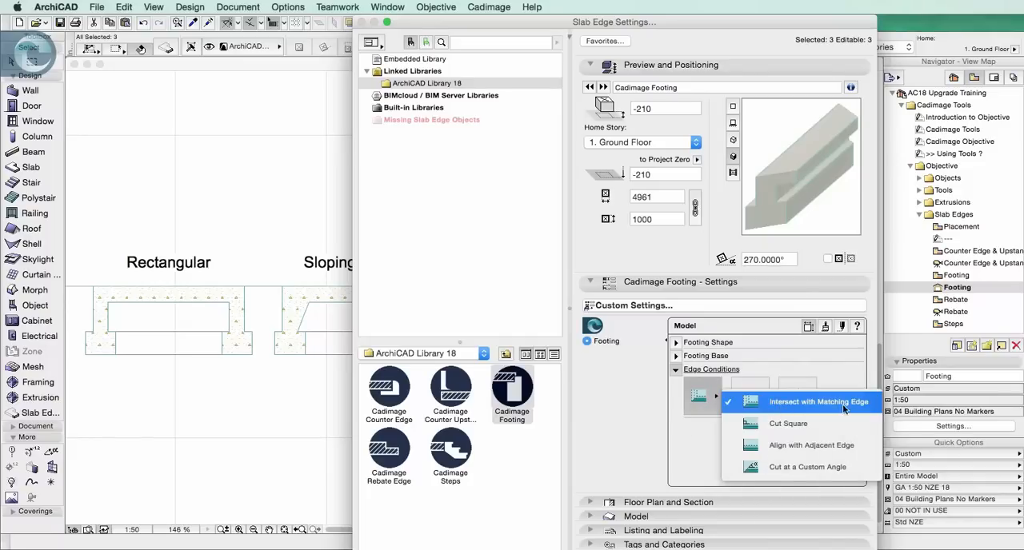
left_click(762, 421)
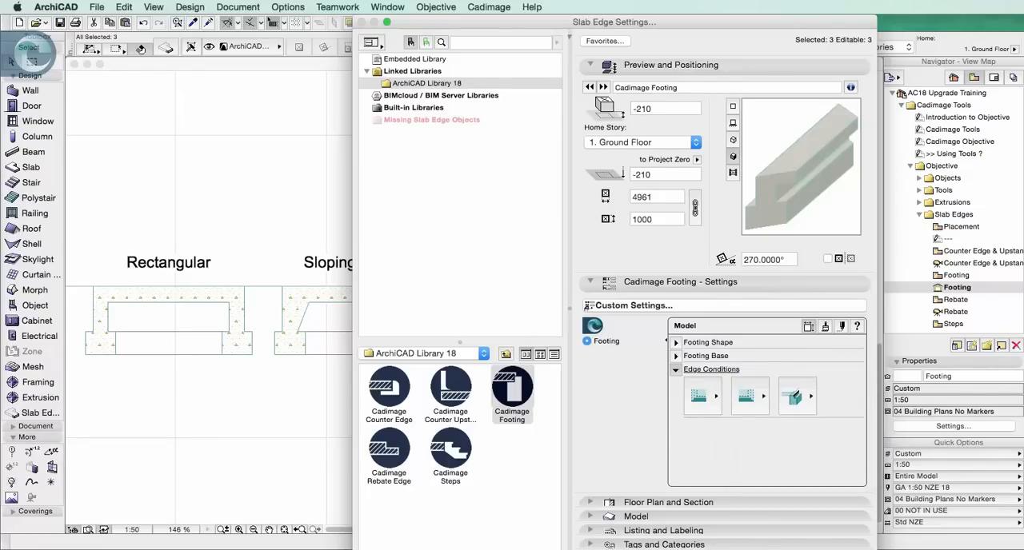
key("Return")
Open the Rebate plan and 3D views, and examine the octagonal slab by selecting it and clearing the selection
left_click(956, 299)
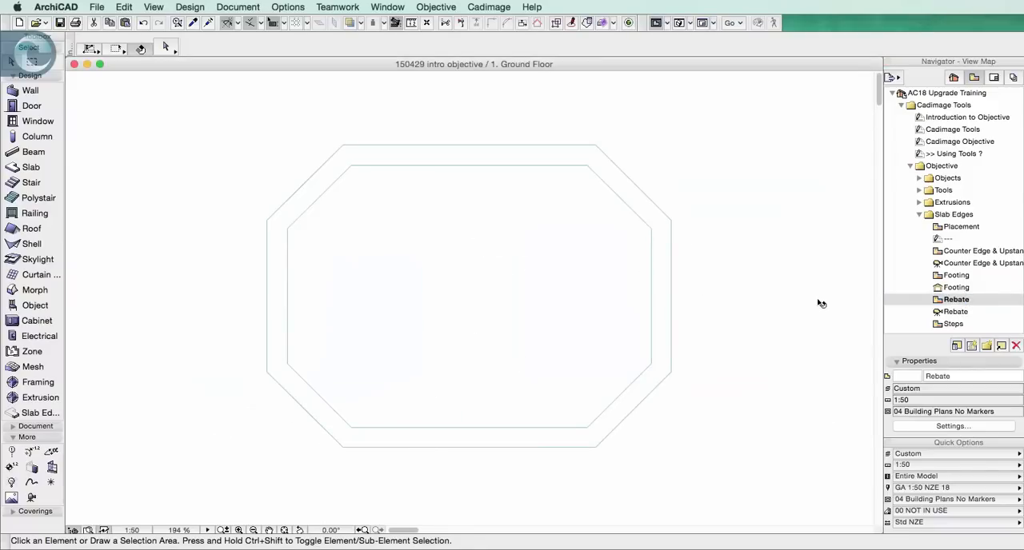
double_click(955, 311)
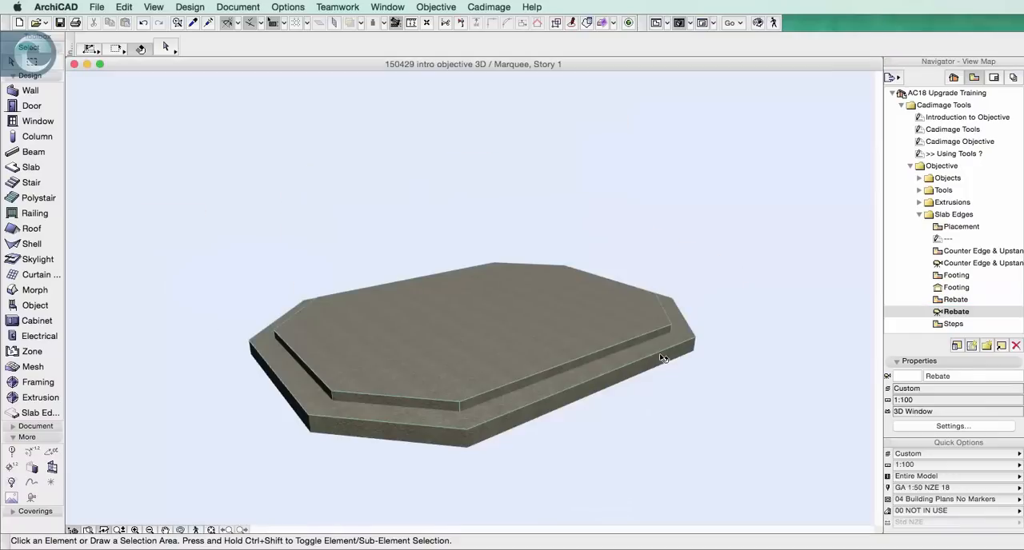
left_click(520, 298)
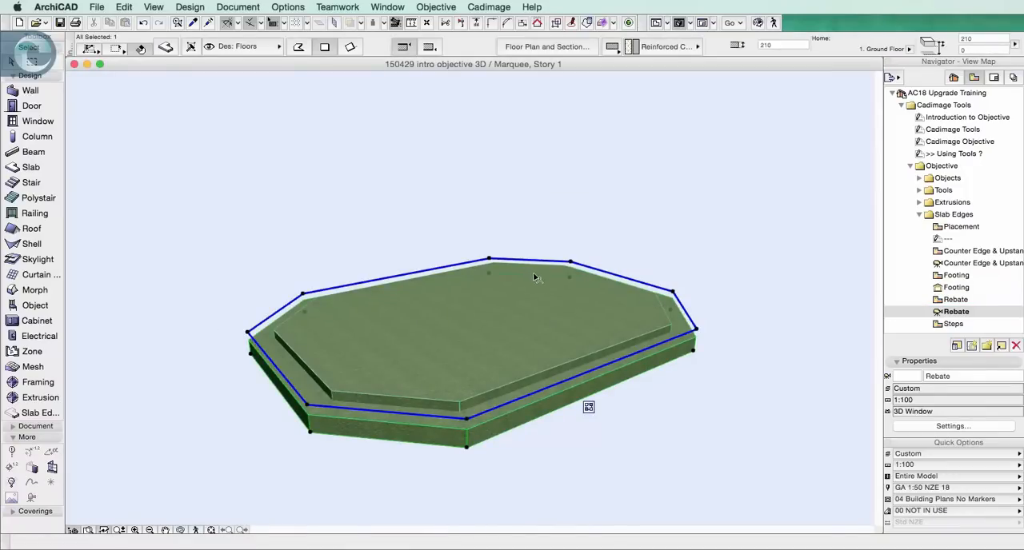
left_click(183, 375)
Select all rebate edges around the octagonal slab, set their rebate width to 400 and depth to 150, and clear the selection
left_click(29, 412)
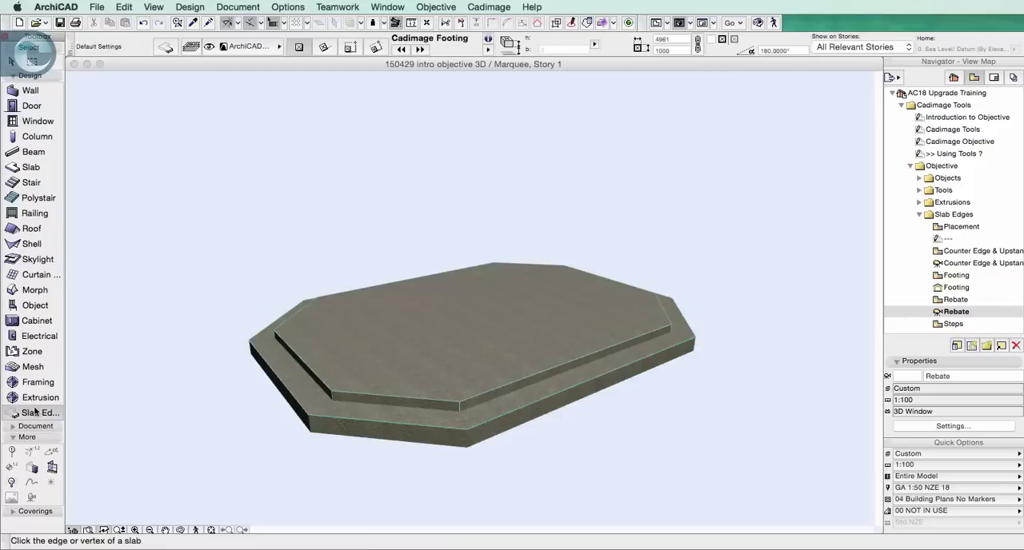
double_click(39, 409)
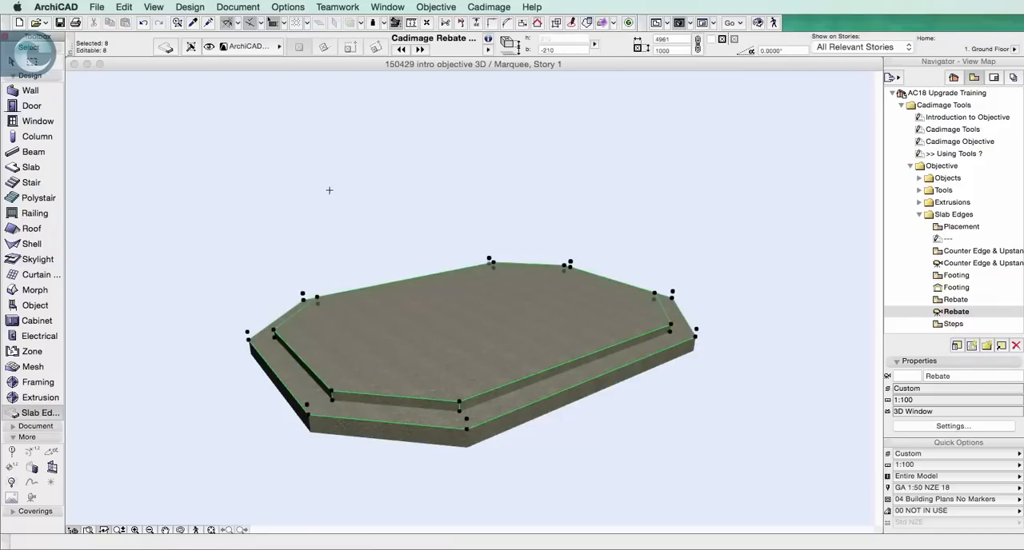
left_click(167, 48)
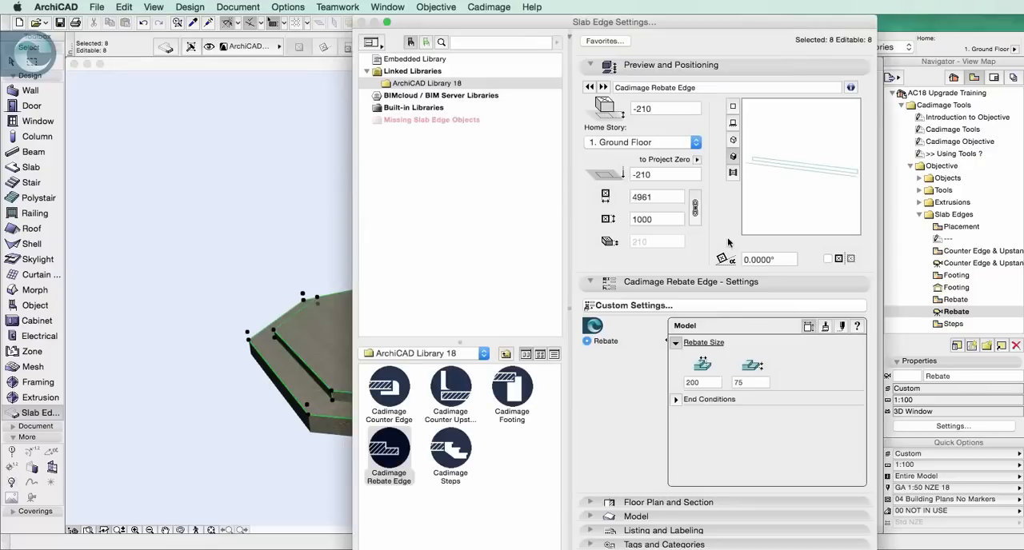
left_click(703, 382)
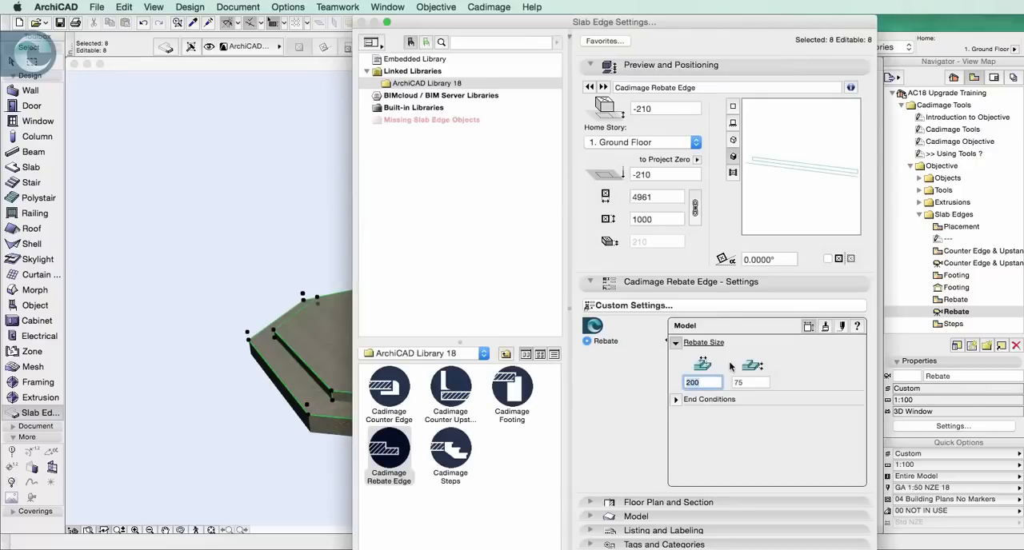
type("400")
left_click(754, 381)
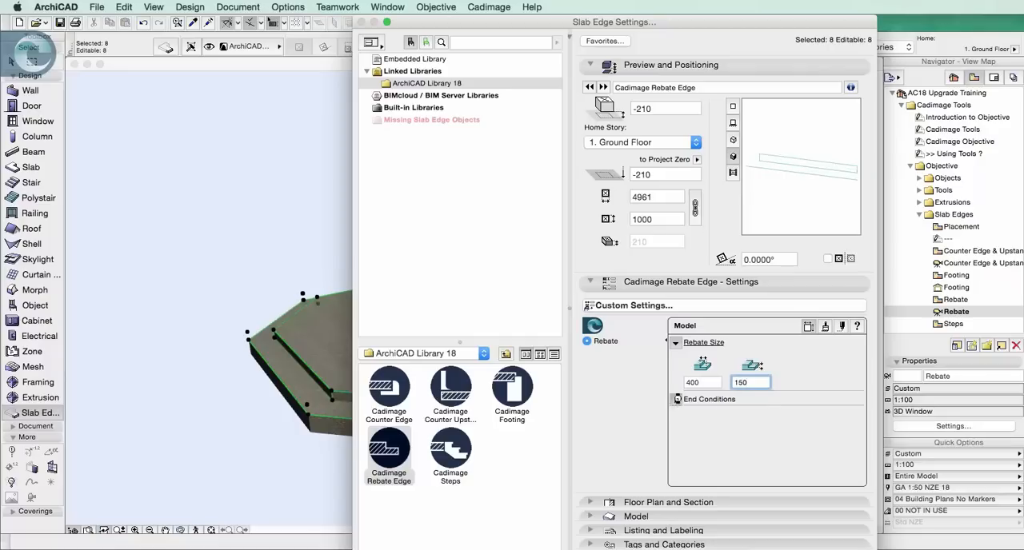
left_click(676, 399)
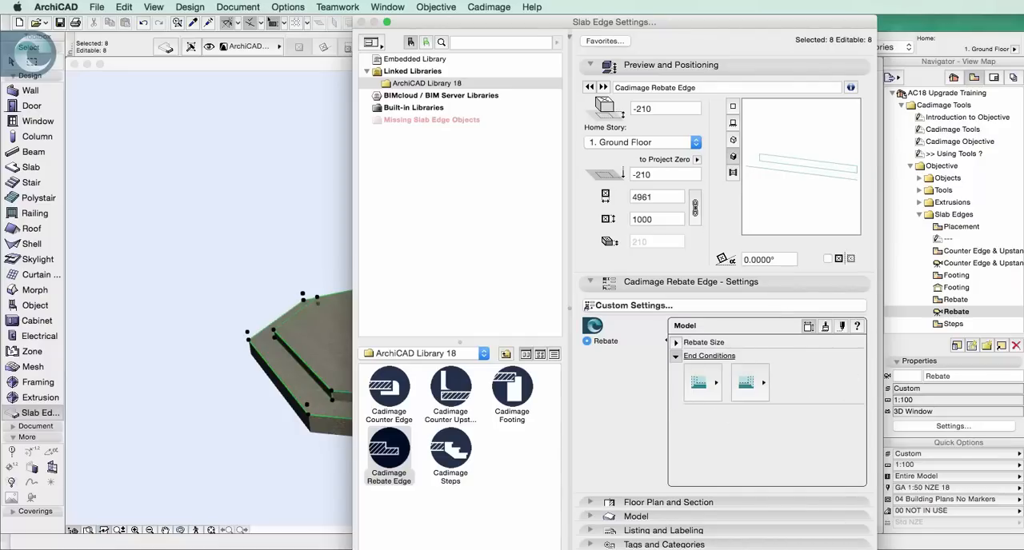
left_click(838, 549)
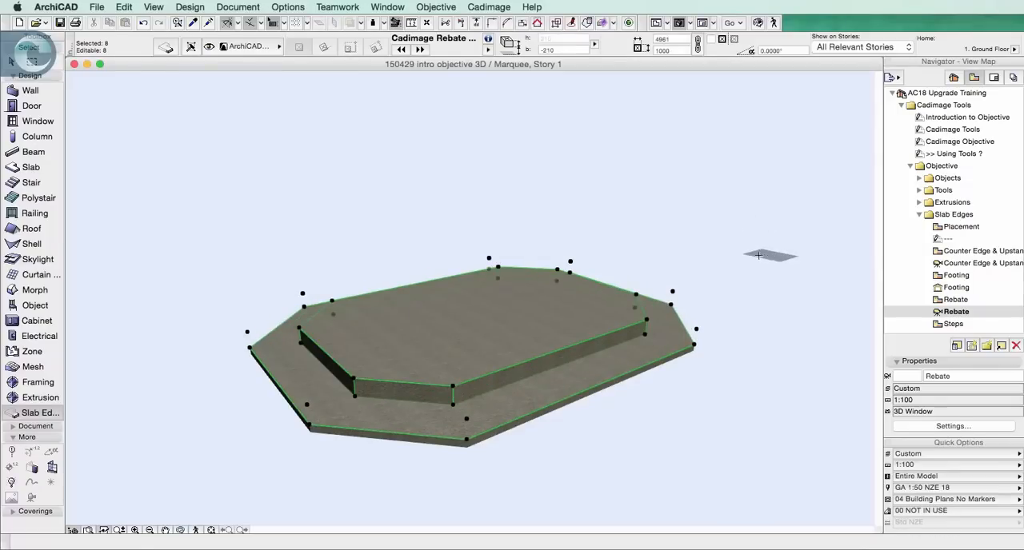
key("Escape")
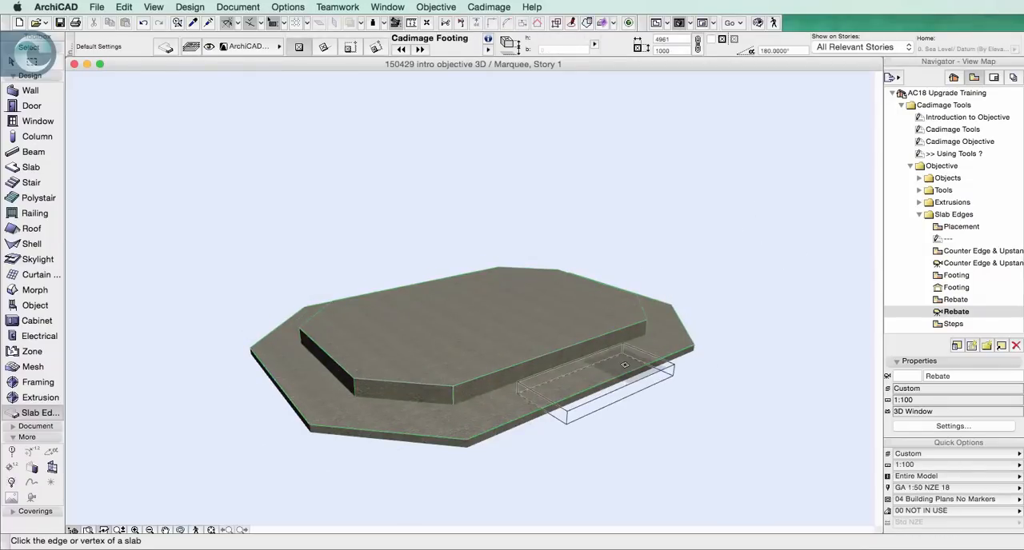
left_click(30, 53)
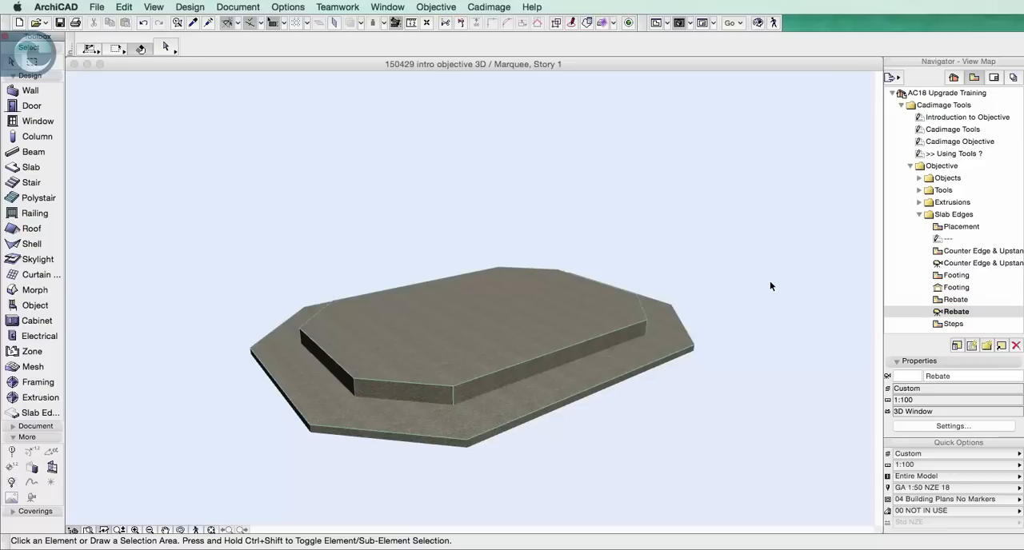
Open the Steps plan view showing the vertical and angled riser variants
scroll(938, 304, "down", 5)
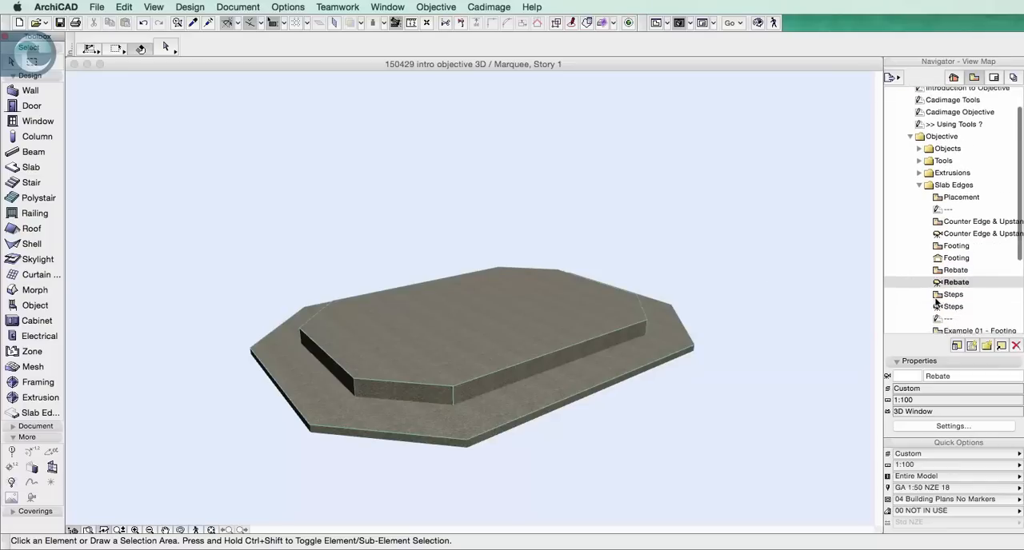
double_click(953, 269)
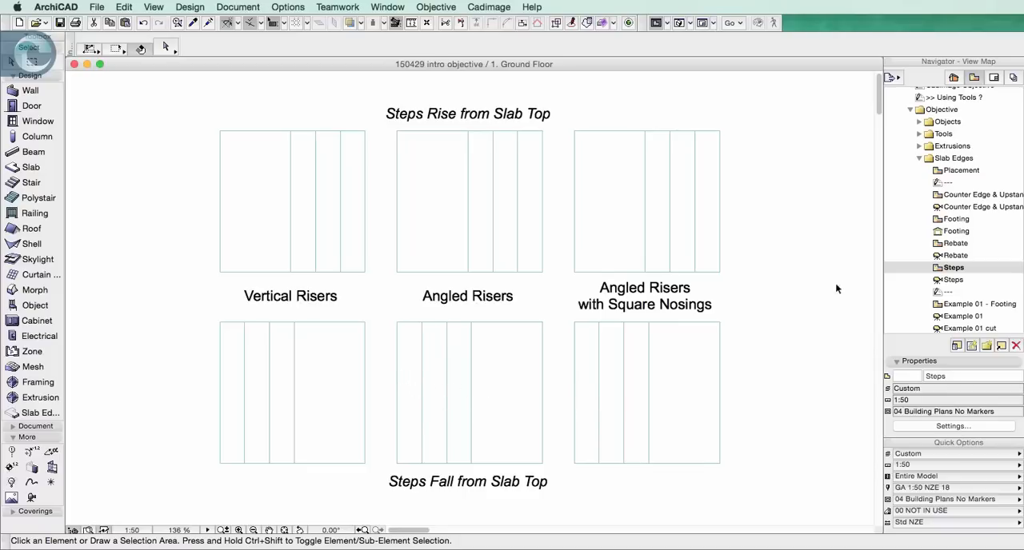
Open the saved 3D view of the Steps slab edge variants
double_click(952, 280)
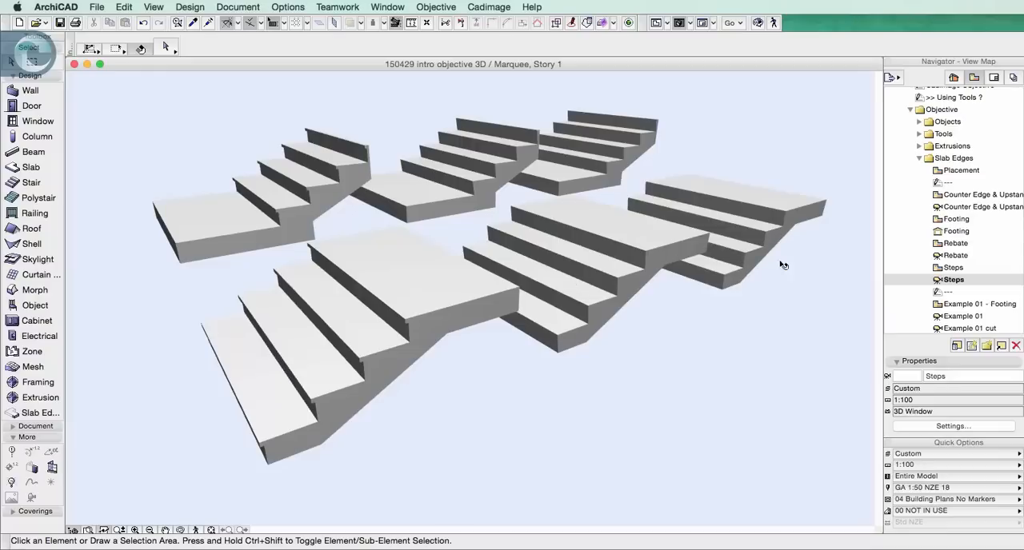
Open the Example 01 - Footing plan view and load the Example 01 favorite as the default slab edge settings
double_click(951, 304)
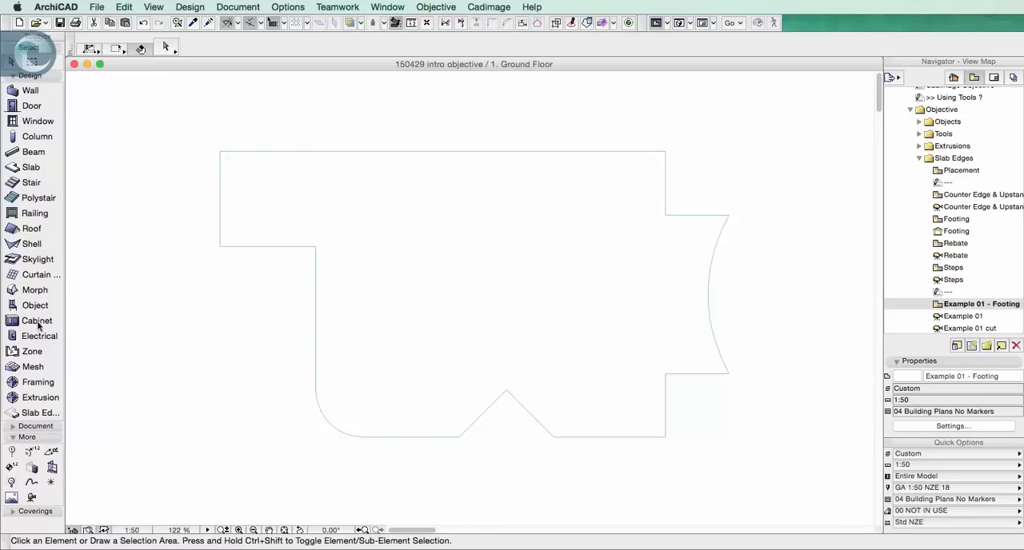
double_click(55, 413)
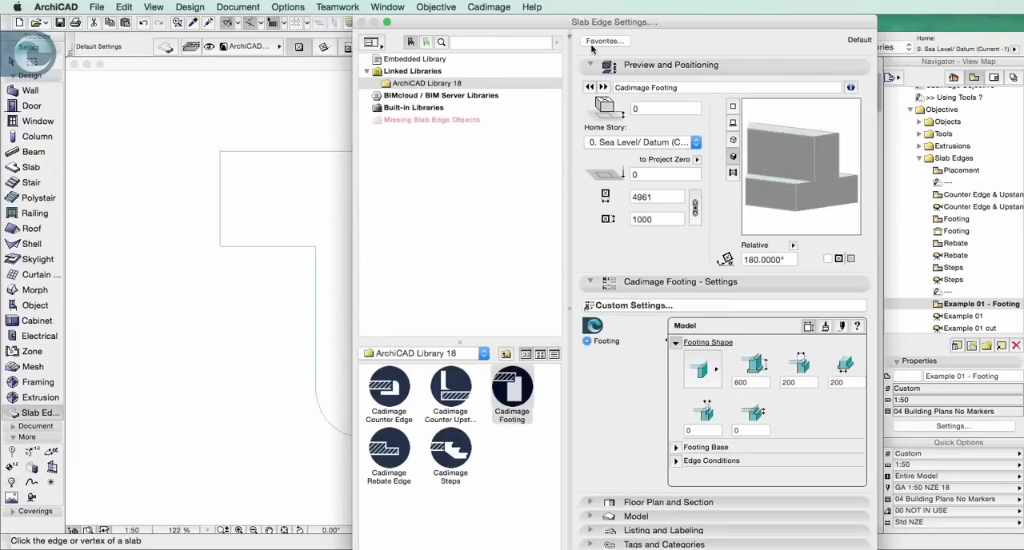
left_click(602, 42)
left_click(551, 232)
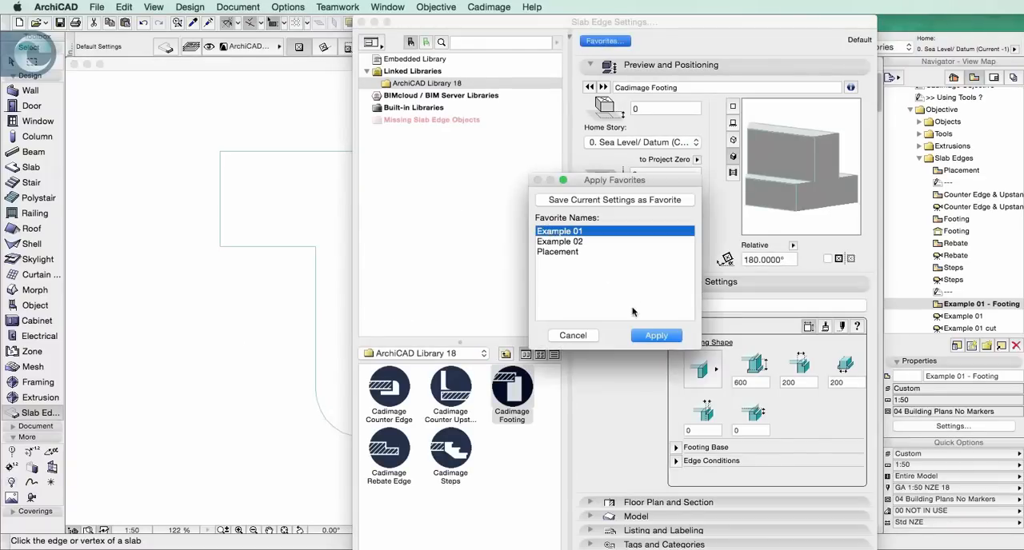
left_click(656, 336)
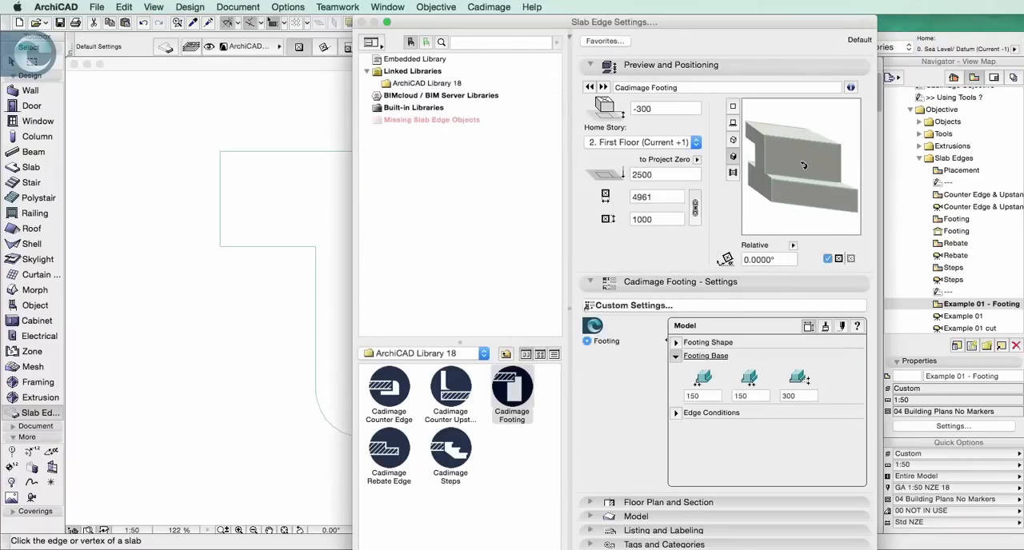
key("Return")
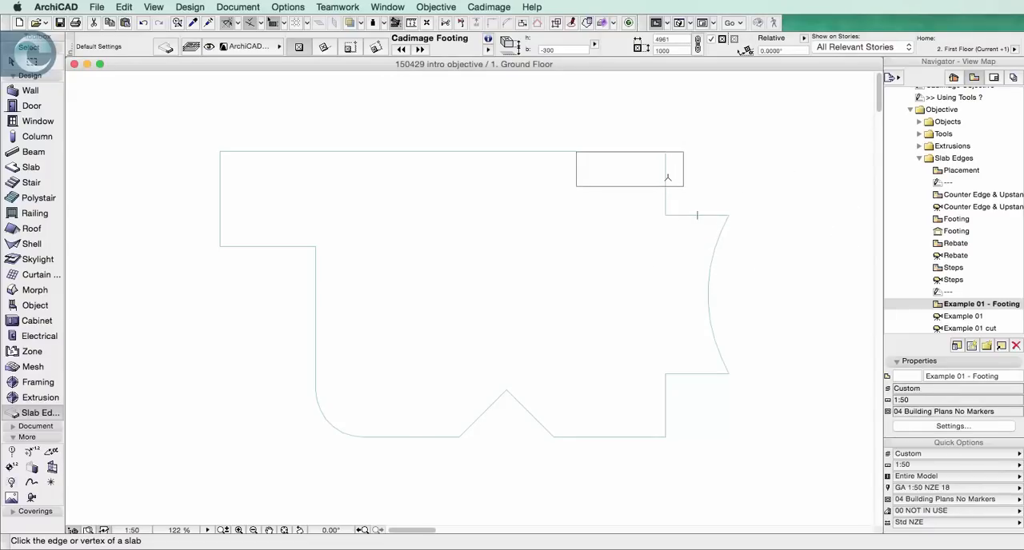
Try a footing on a single short slab edge, undo it, and place footings around the whole slab perimeter from a corner
left_click(665, 177)
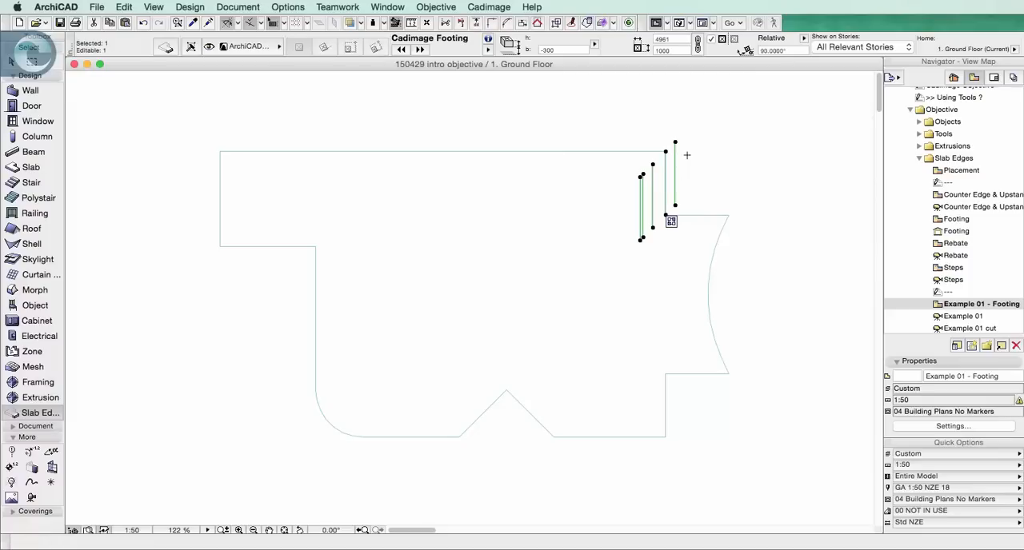
key("super+z")
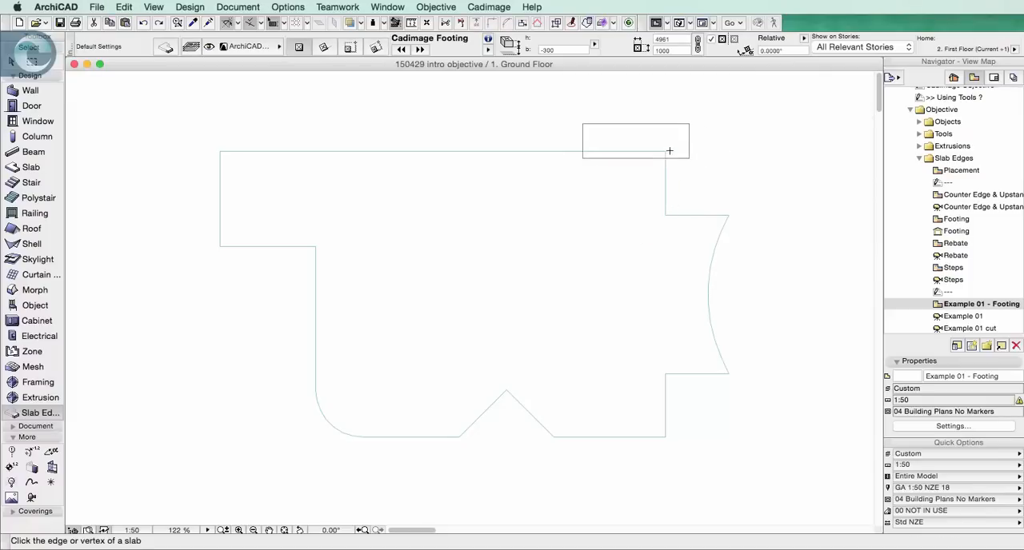
left_click(668, 149)
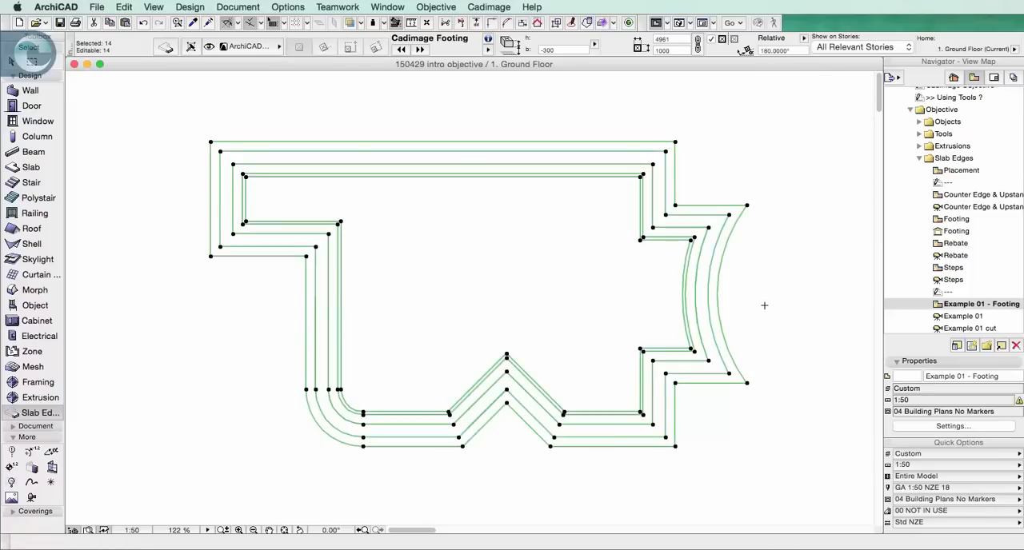
Open the Example 01 and Example 01 cut 3D views, and examine the footing profile in the cut from a low angle
double_click(953, 317)
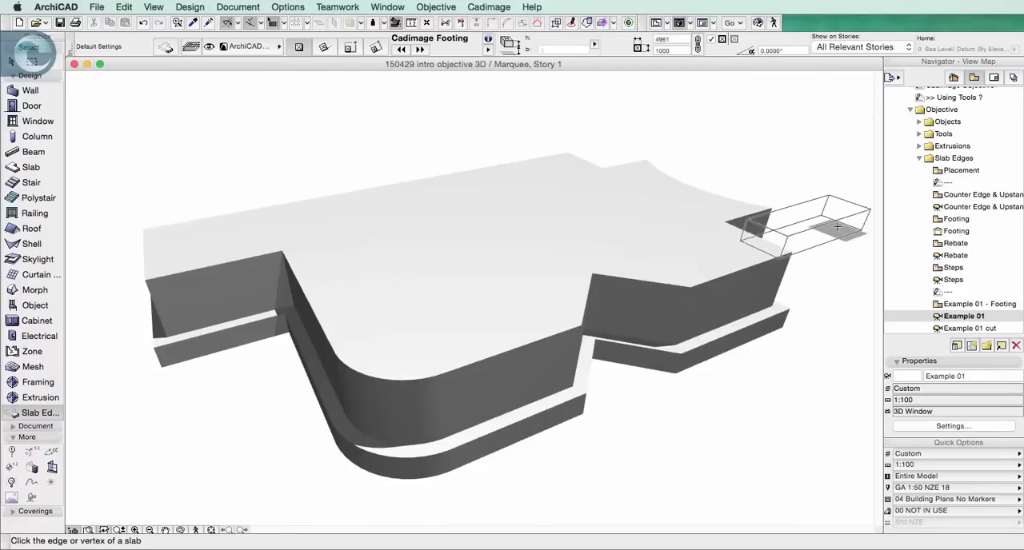
double_click(966, 328)
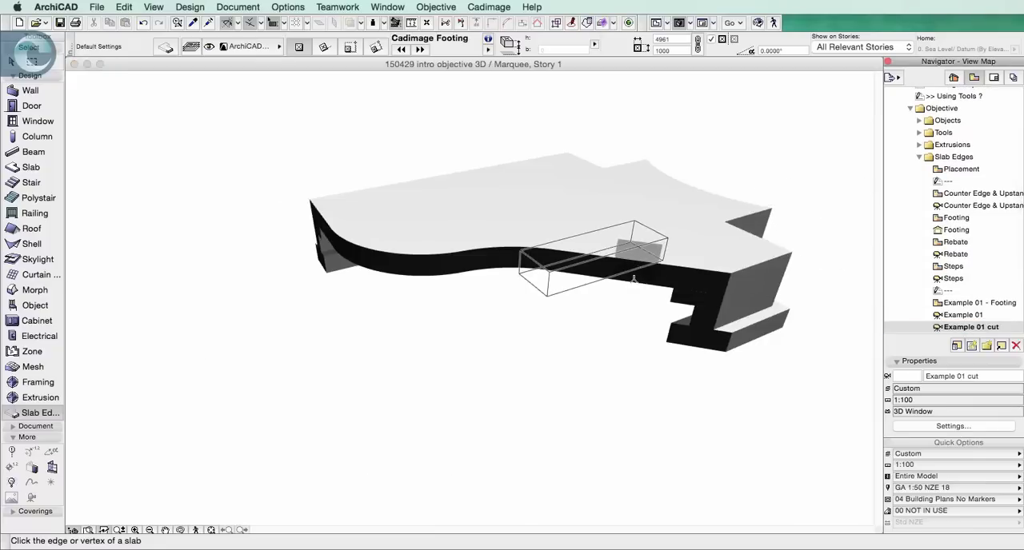
middle_click_drag(696, 245, 708, 233, "shift")
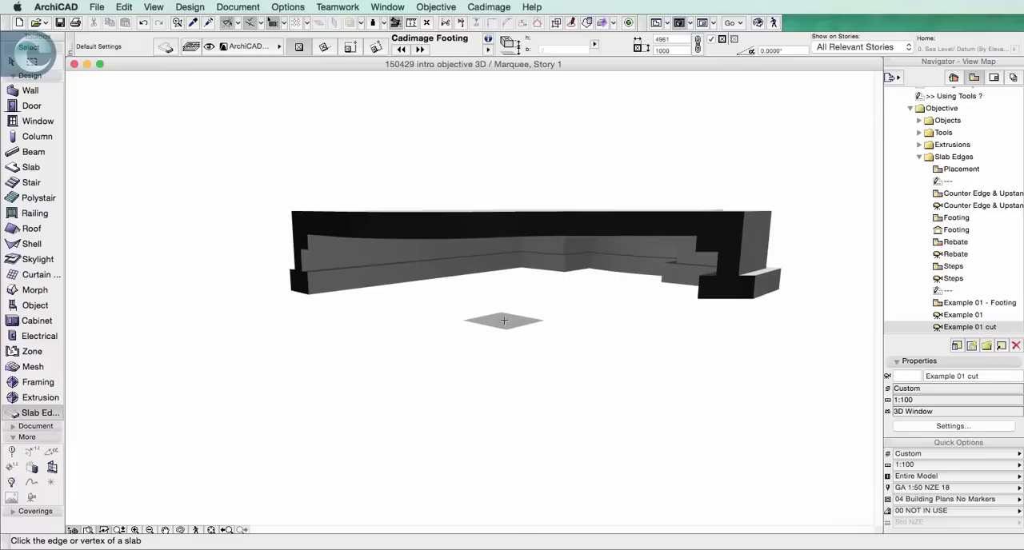
Reopen the Example 01 - Footing plan view, select the slab, and offset its long upper edge outward by 500
double_click(955, 305)
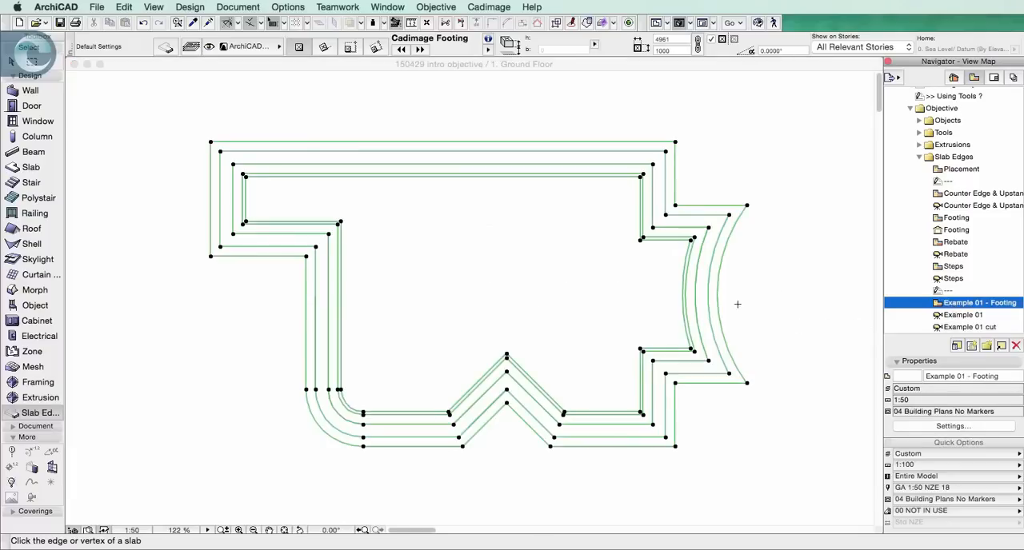
left_click(11, 61)
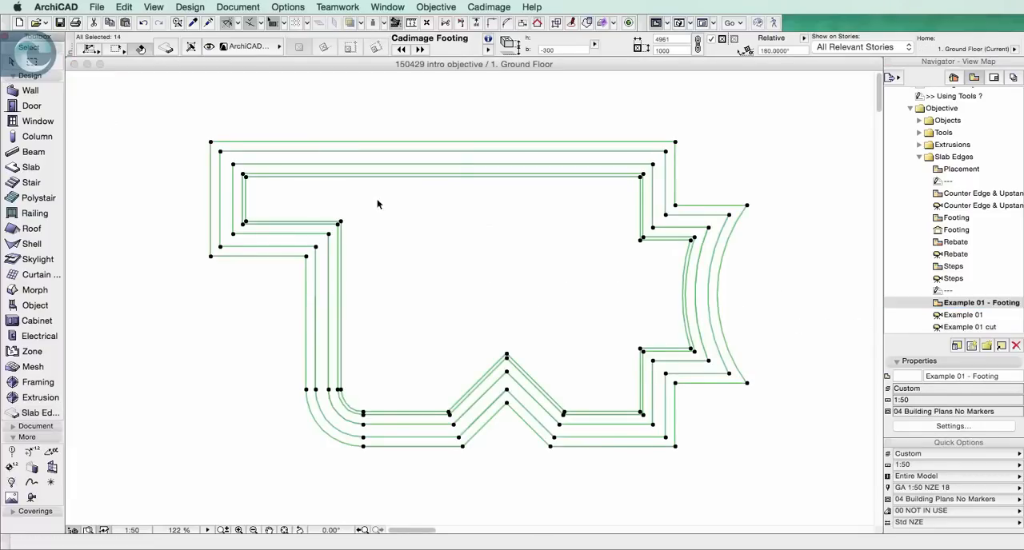
left_click(444, 234)
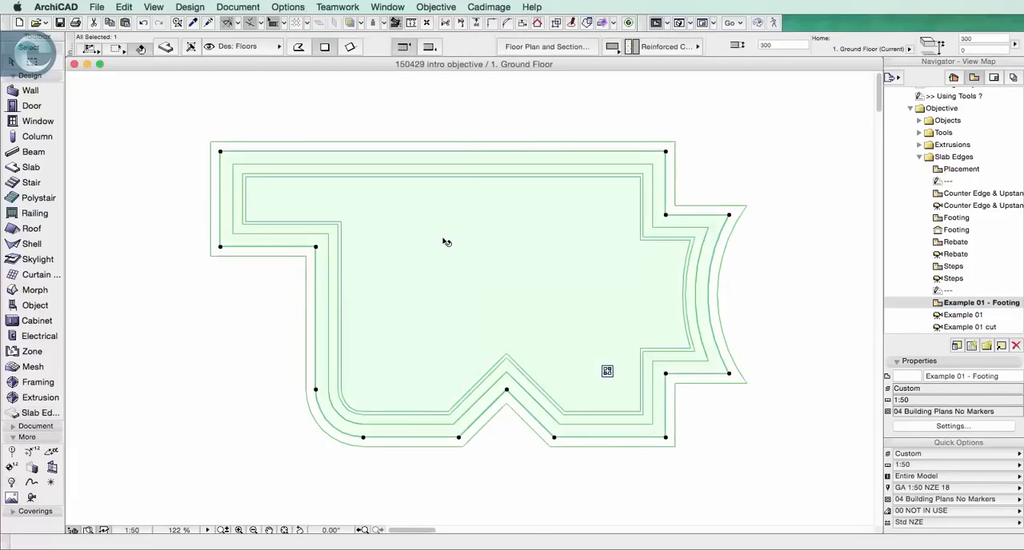
left_click(502, 152)
left_click(555, 214)
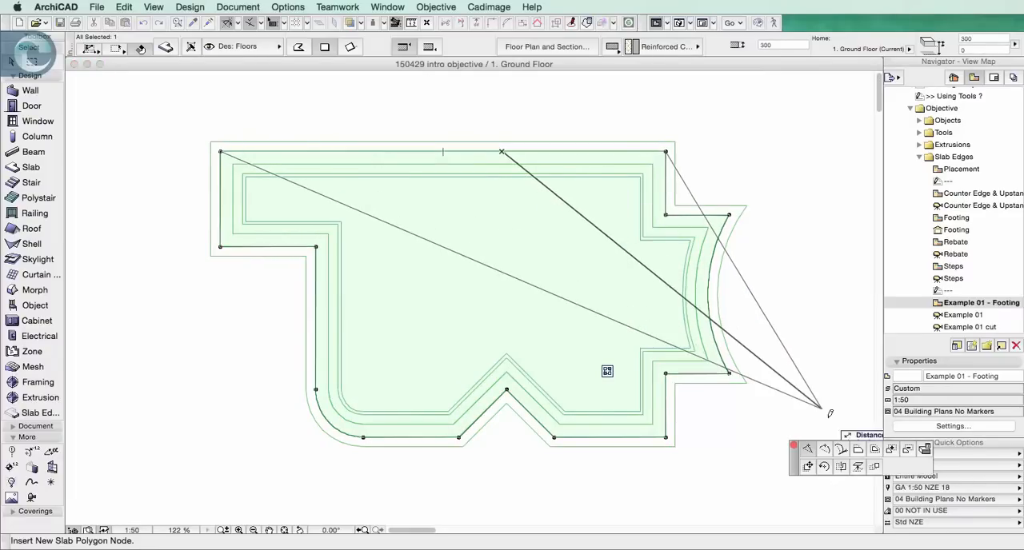
left_click(857, 451)
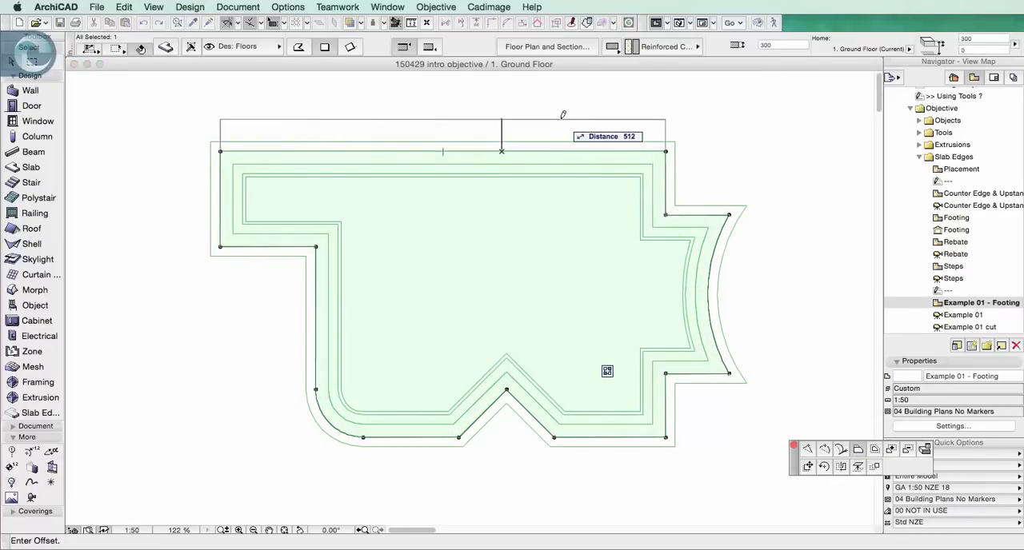
type("500")
key("Return")
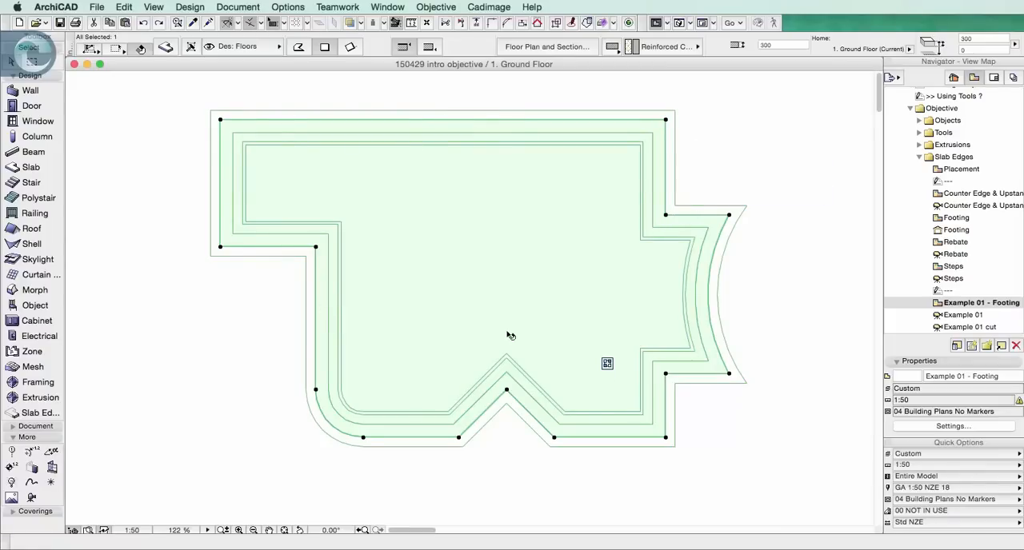
Offset the slab's curved edge outward and clear the selection
left_click(709, 286)
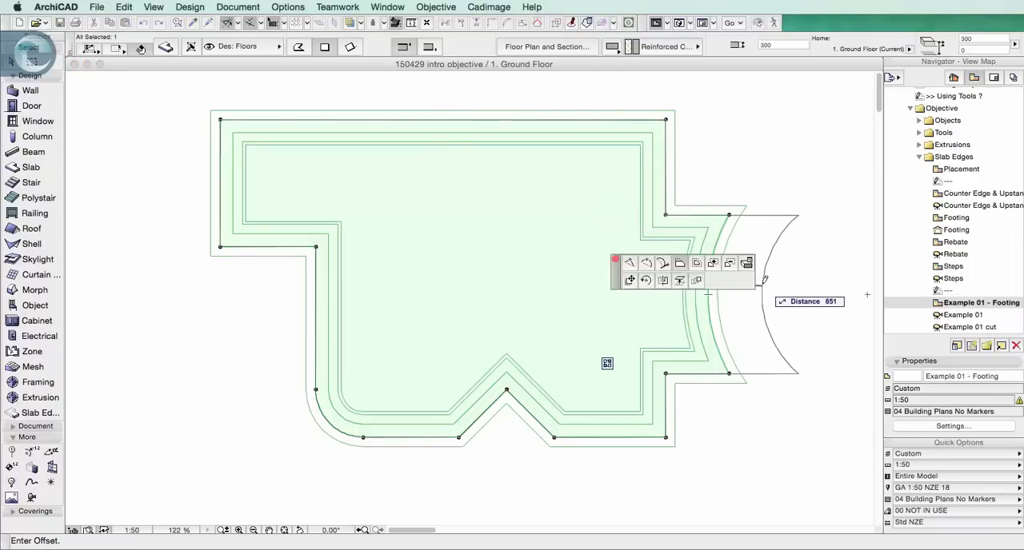
left_click(760, 239)
left_click(752, 208)
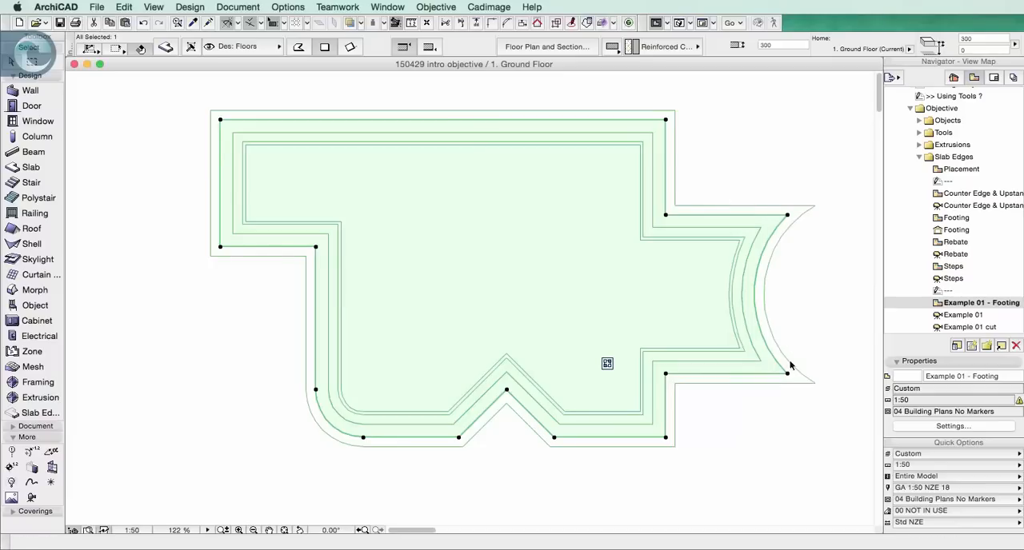
left_click(737, 439)
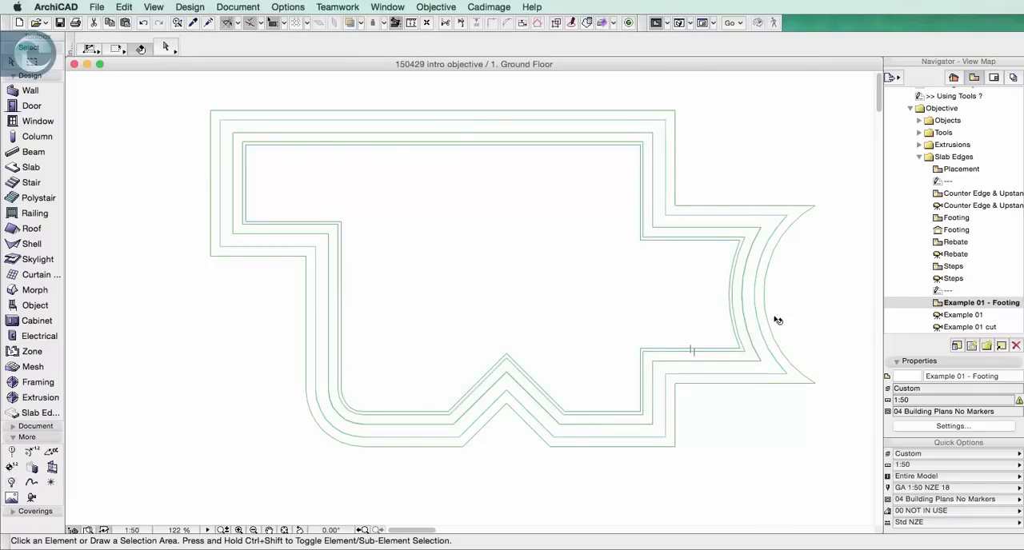
Open the Example 02 - Stairs plan view, load the Example 02 favorite for slab edges, and check its surface settings before accepting
scroll(944, 290, "down", 5)
double_click(946, 273)
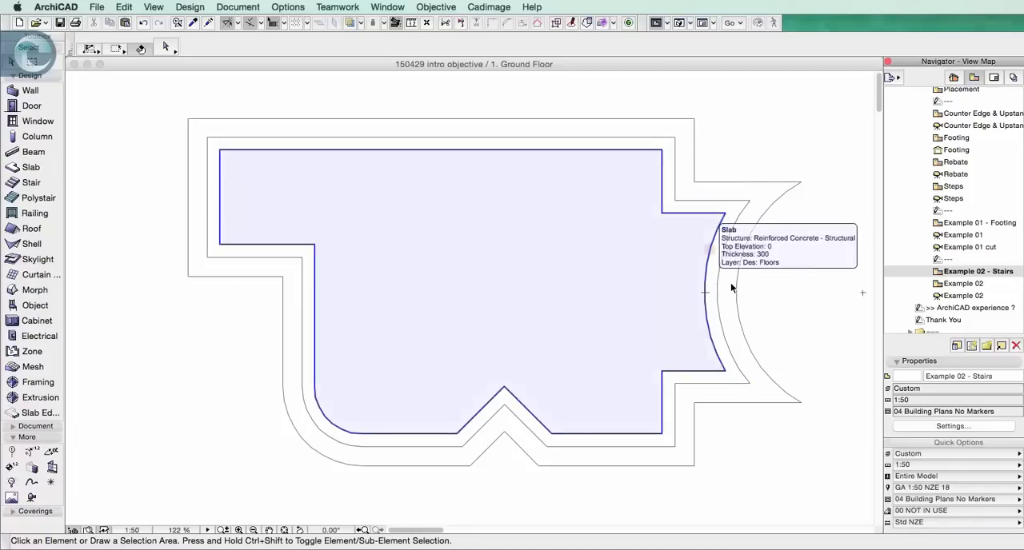
left_click(31, 414)
key("super+t")
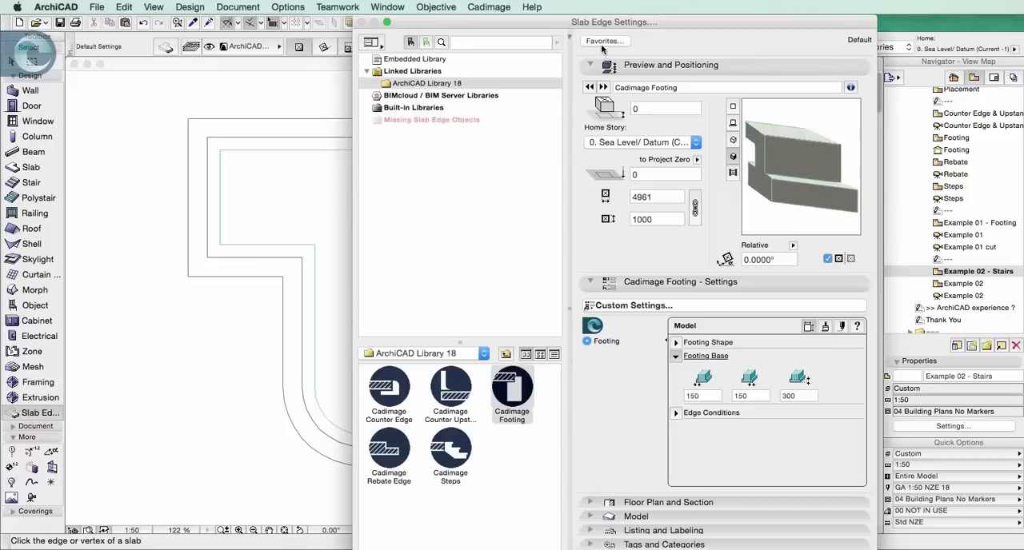
left_click(606, 41)
left_click(580, 240)
left_click(656, 335)
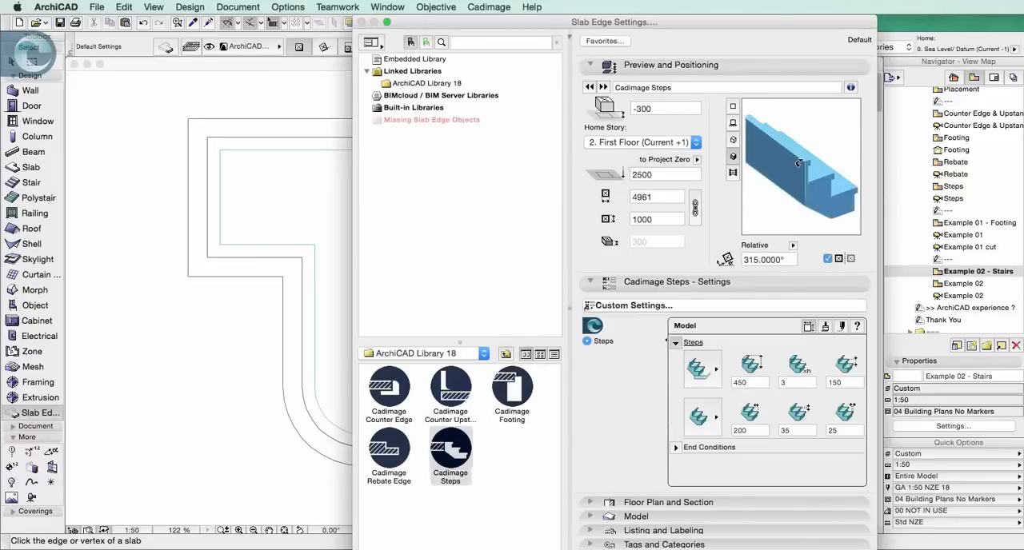
left_click(824, 328)
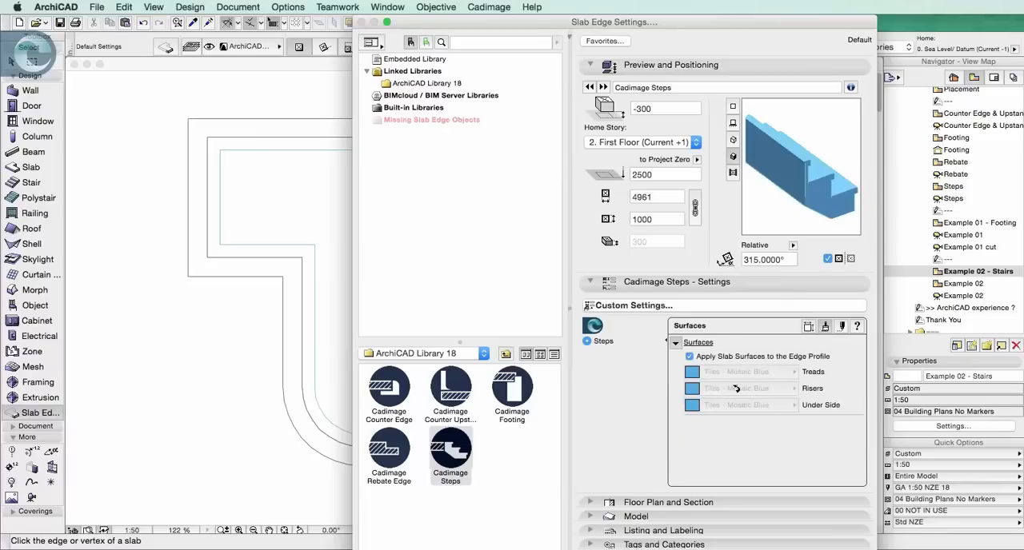
key("Return")
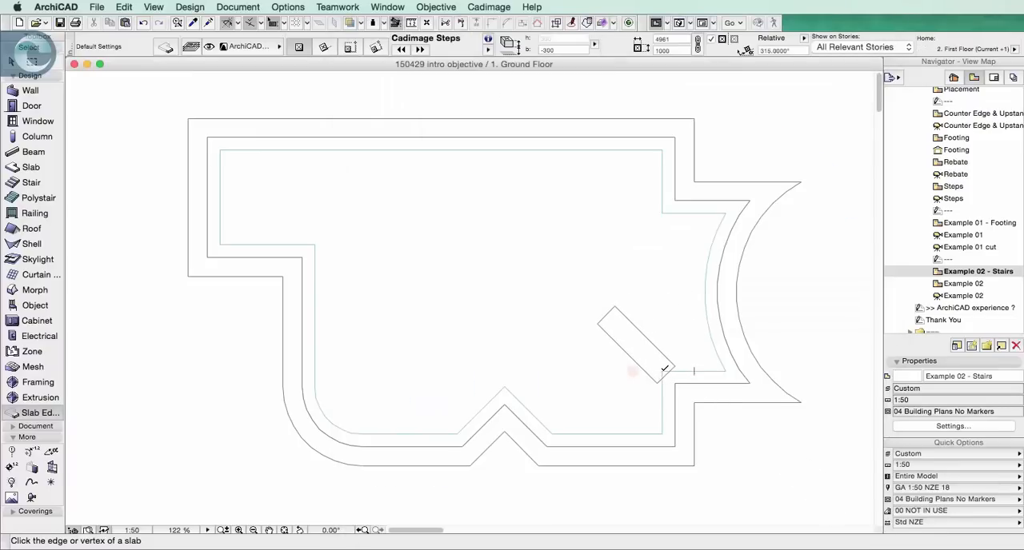
Place steps around the entire slab perimeter from a corner, and view them on their own in 3D
left_click(663, 369)
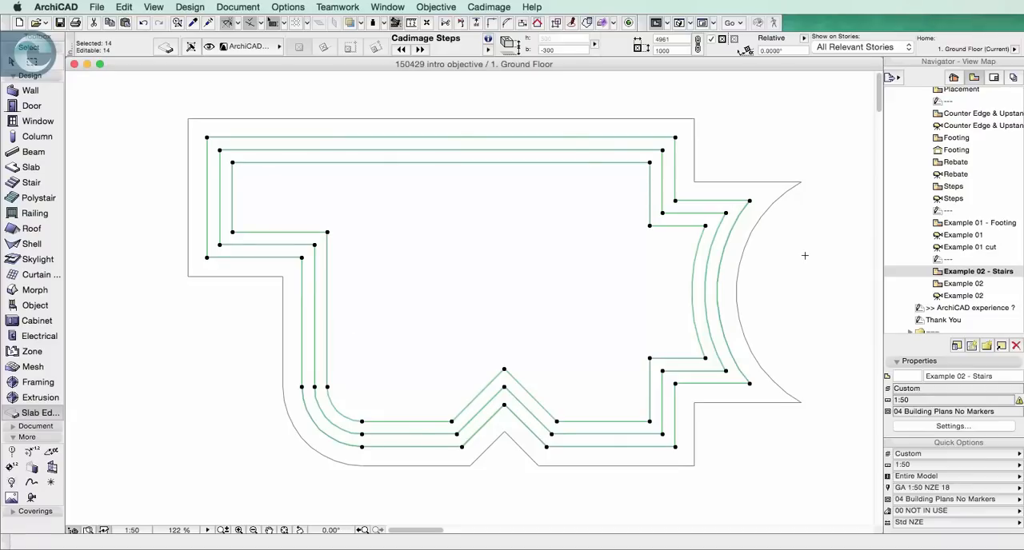
key("F5")
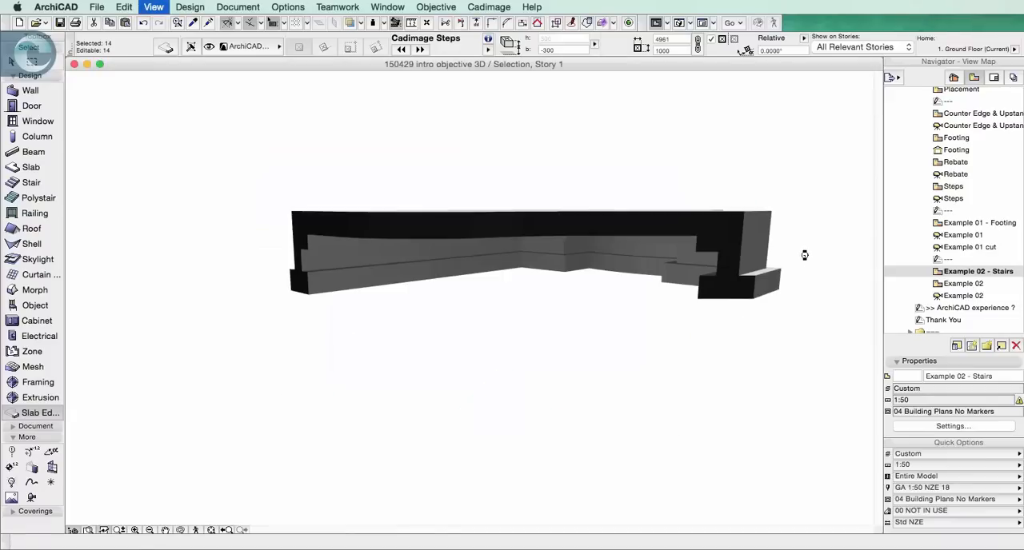
middle_click(716, 222)
middle_click_drag(625, 221, 475, 313, "shift")
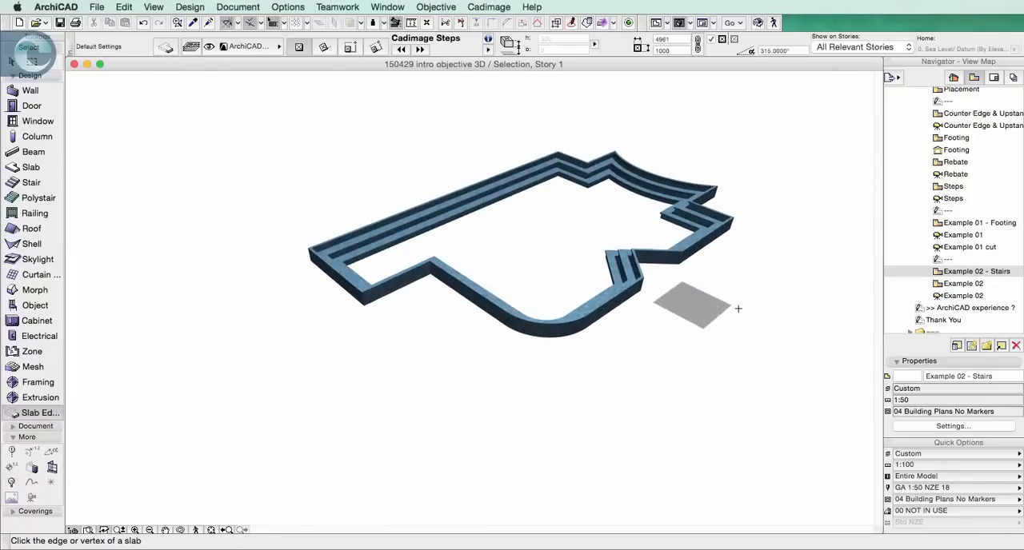
left_click(734, 301)
left_click(711, 279)
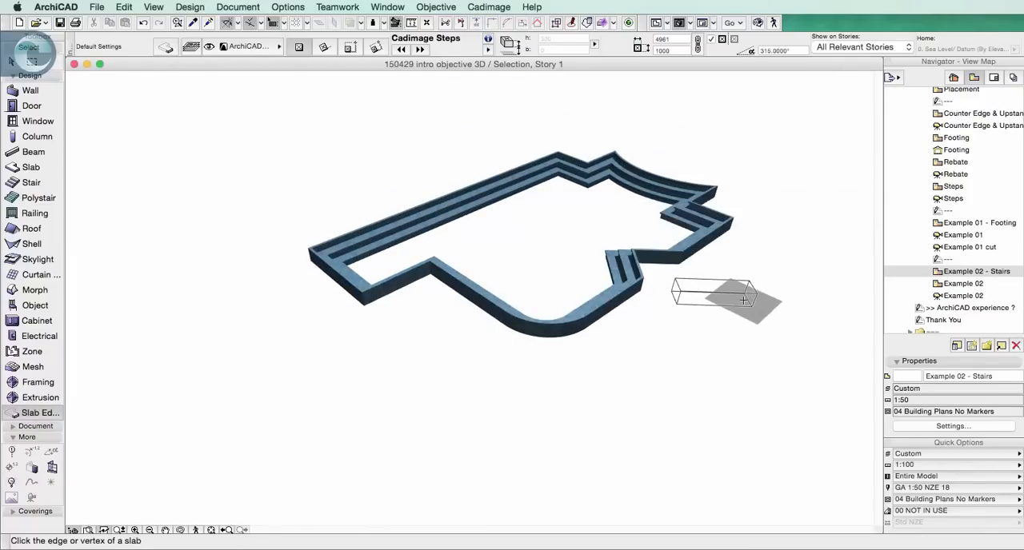
Open the rendered Example 02 pool view and its 3D view, and examine the steps inside the pool
double_click(942, 286)
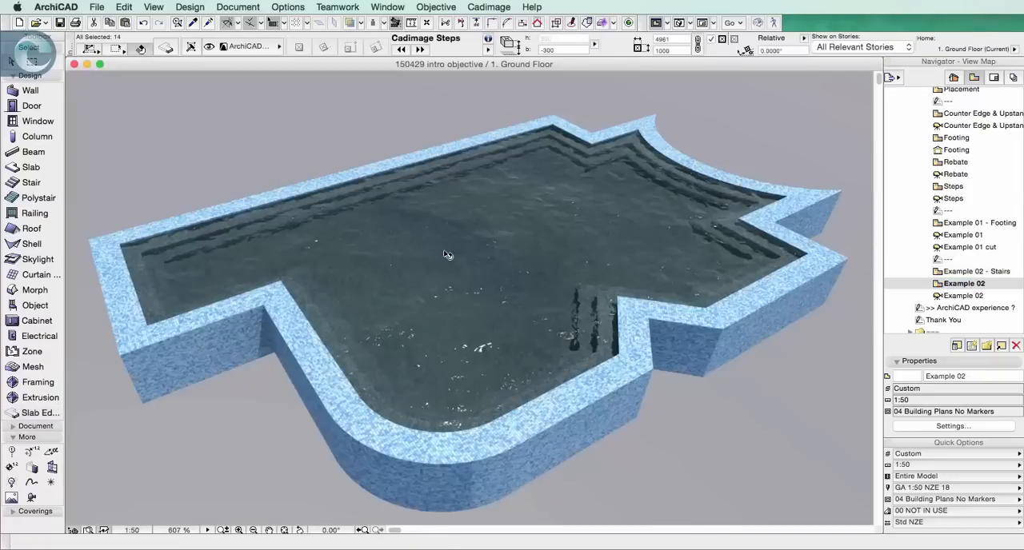
scroll(517, 255, "up", 5)
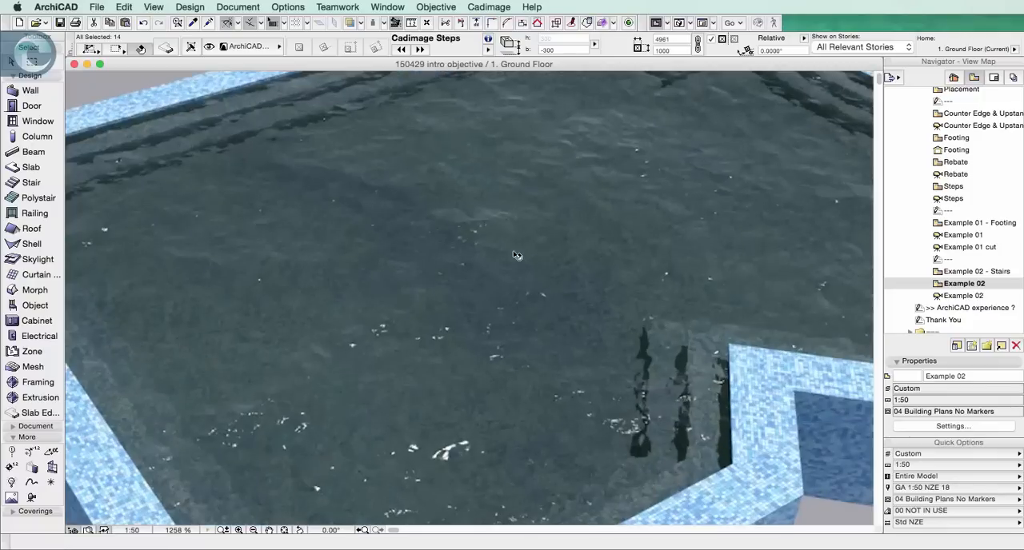
scroll(517, 255, "down", 4)
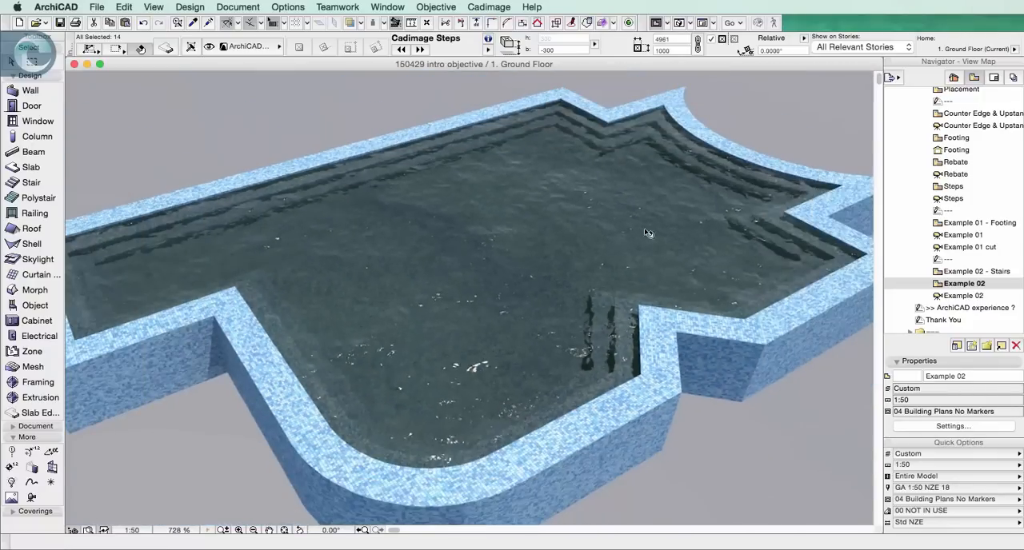
double_click(978, 296)
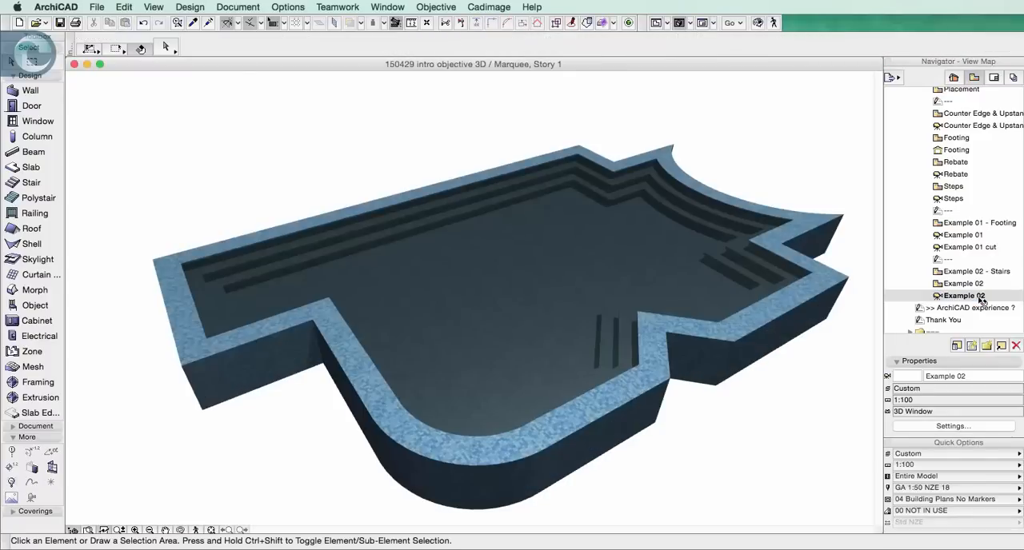
mouse_move(740, 272)
Open the Thank You closing page from the view map
left_click(973, 78)
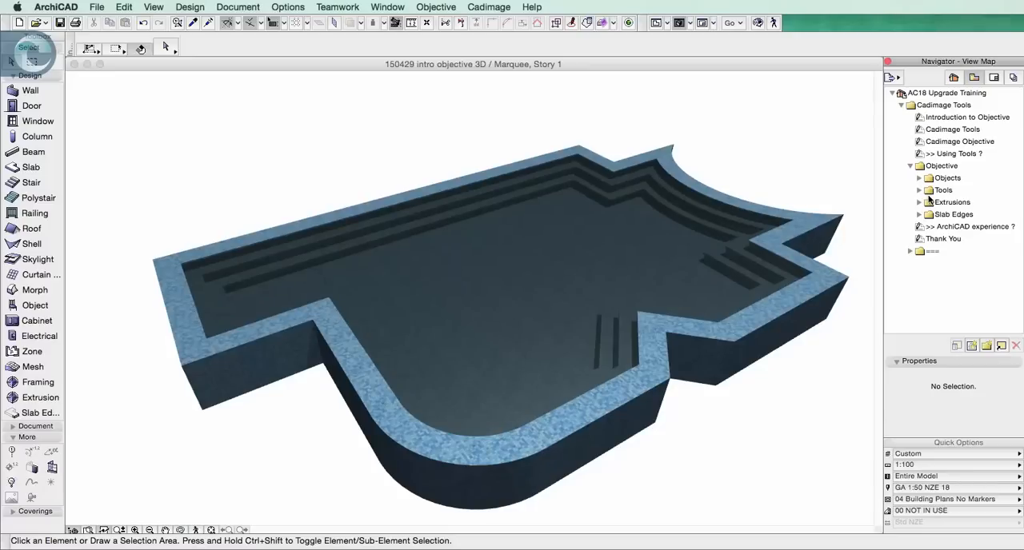
double_click(940, 239)
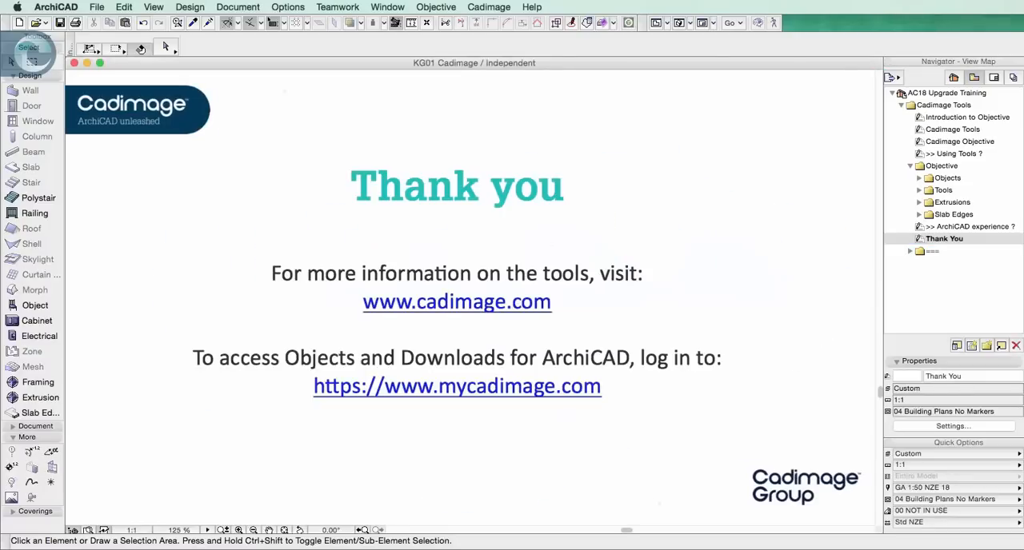